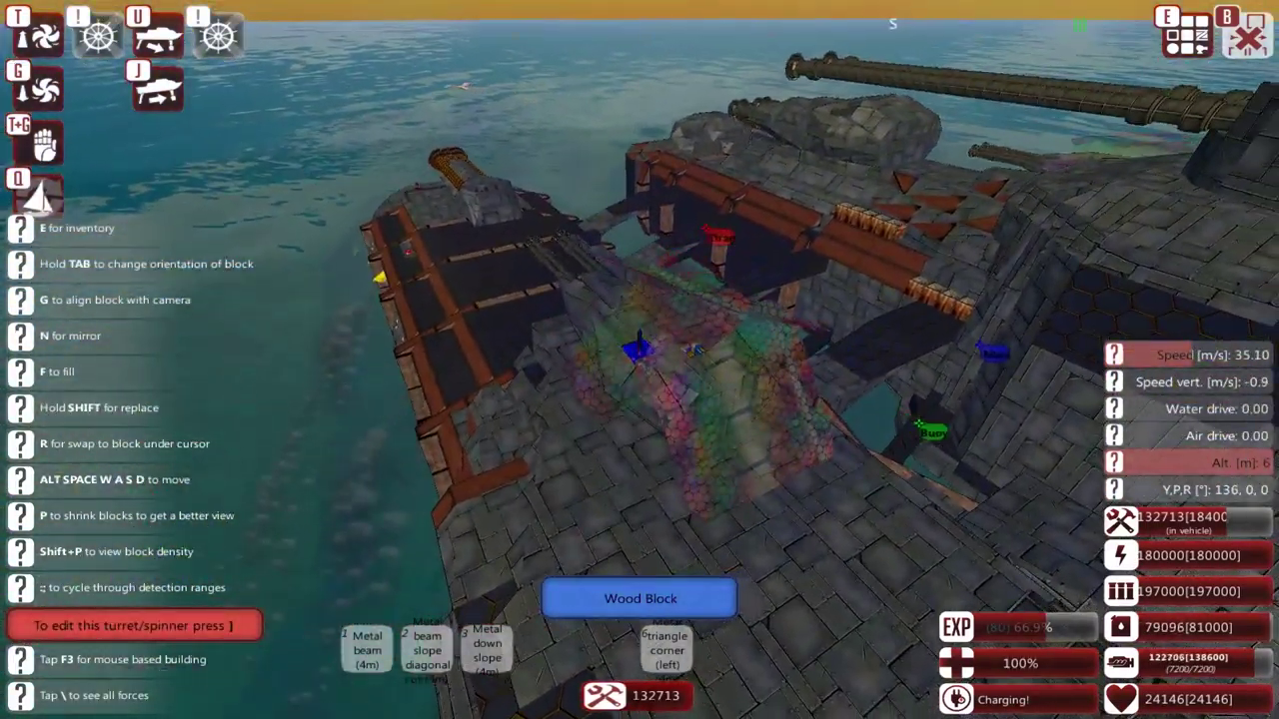
# Step: Patch the first turret with metal beams and a Shield Color Changer block
pyautogui.press(']')
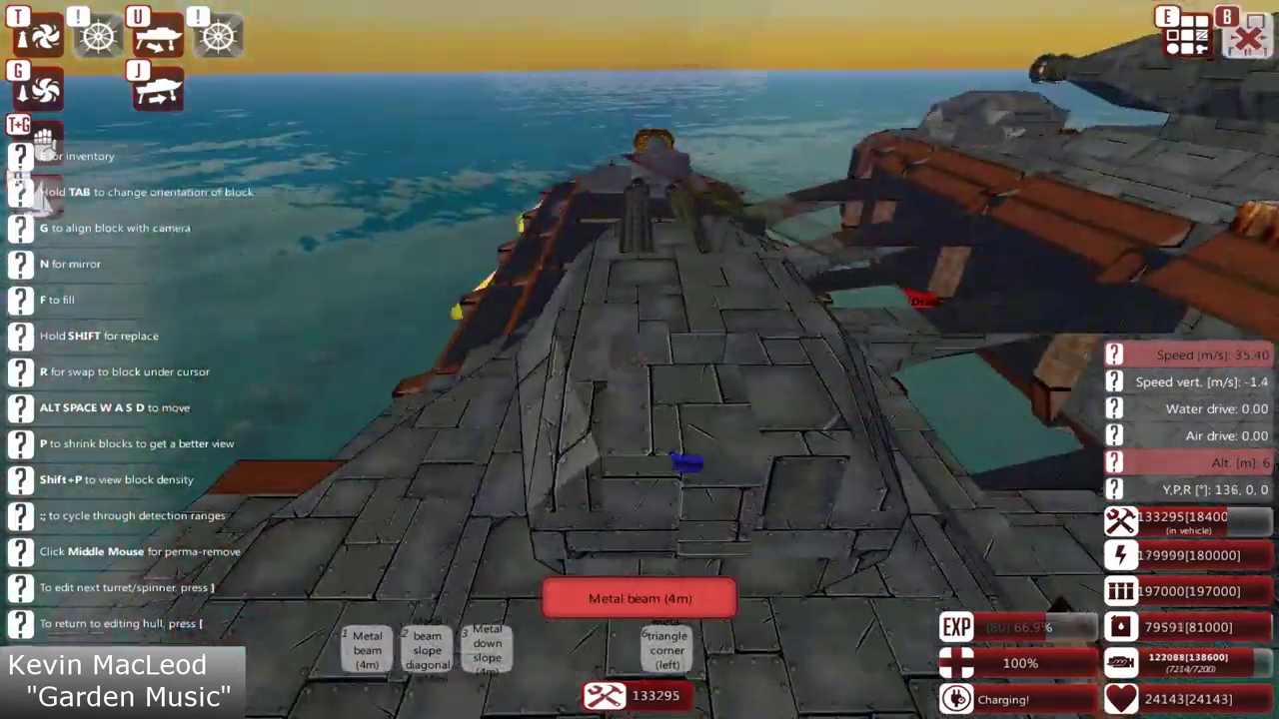
pyautogui.press('r')
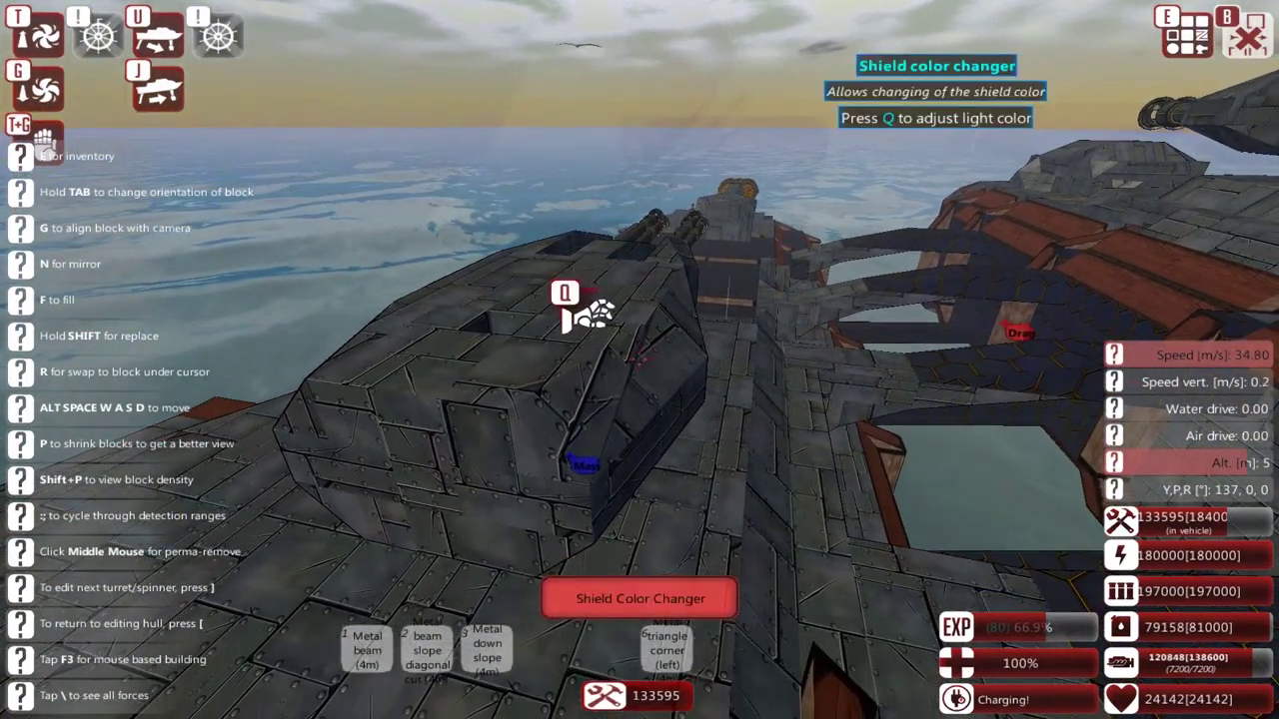
pyautogui.press('b')
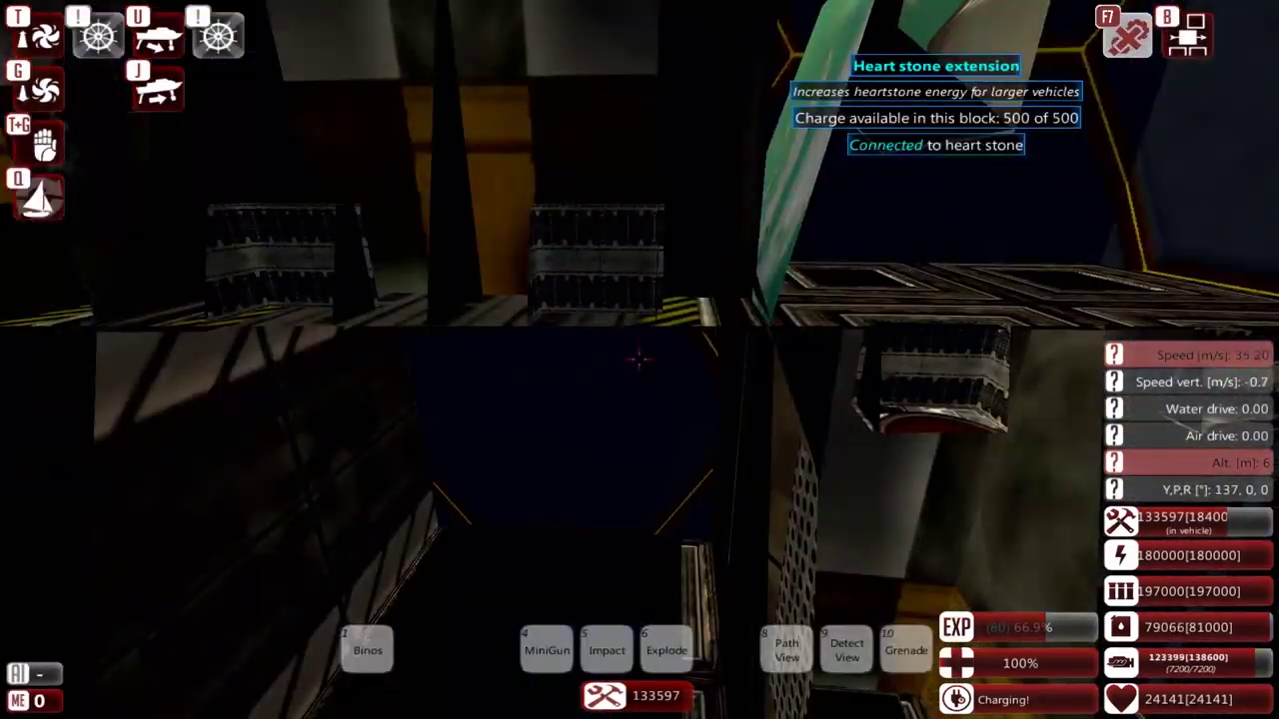
# Step: Patch the next turret with metal blocks and return to the live vehicle view
pyautogui.press('b')
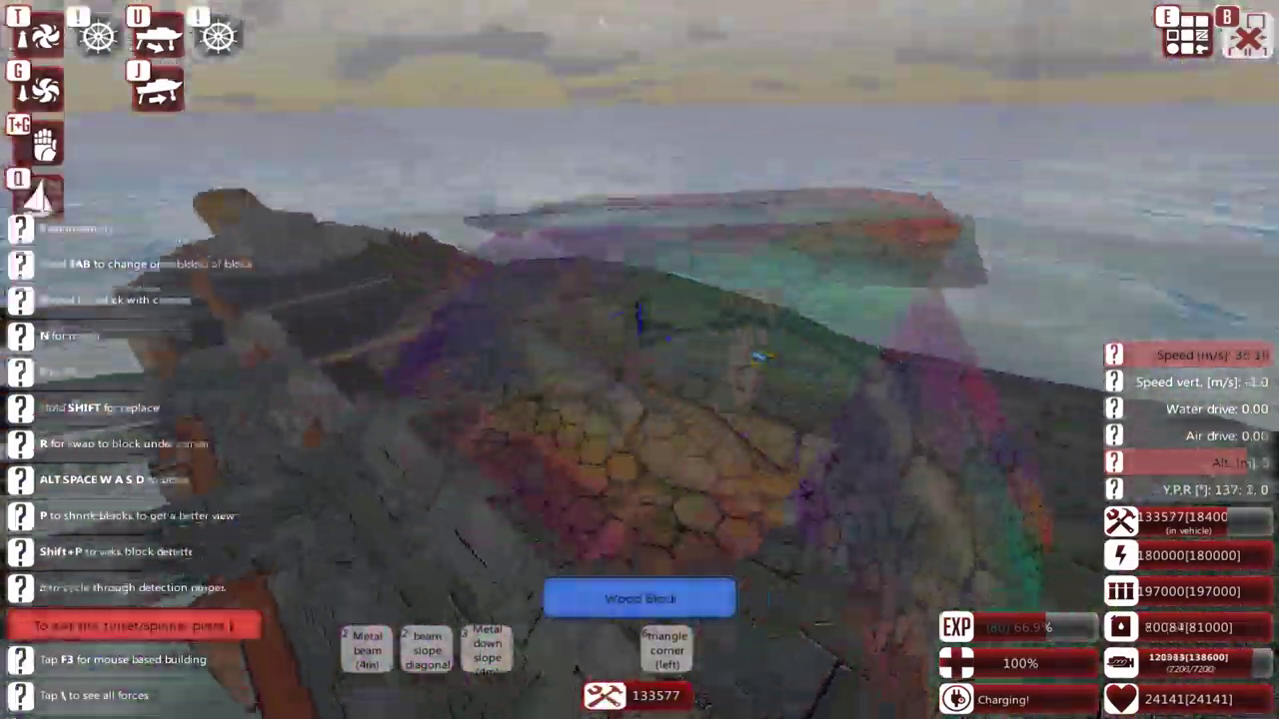
pyautogui.press(']')
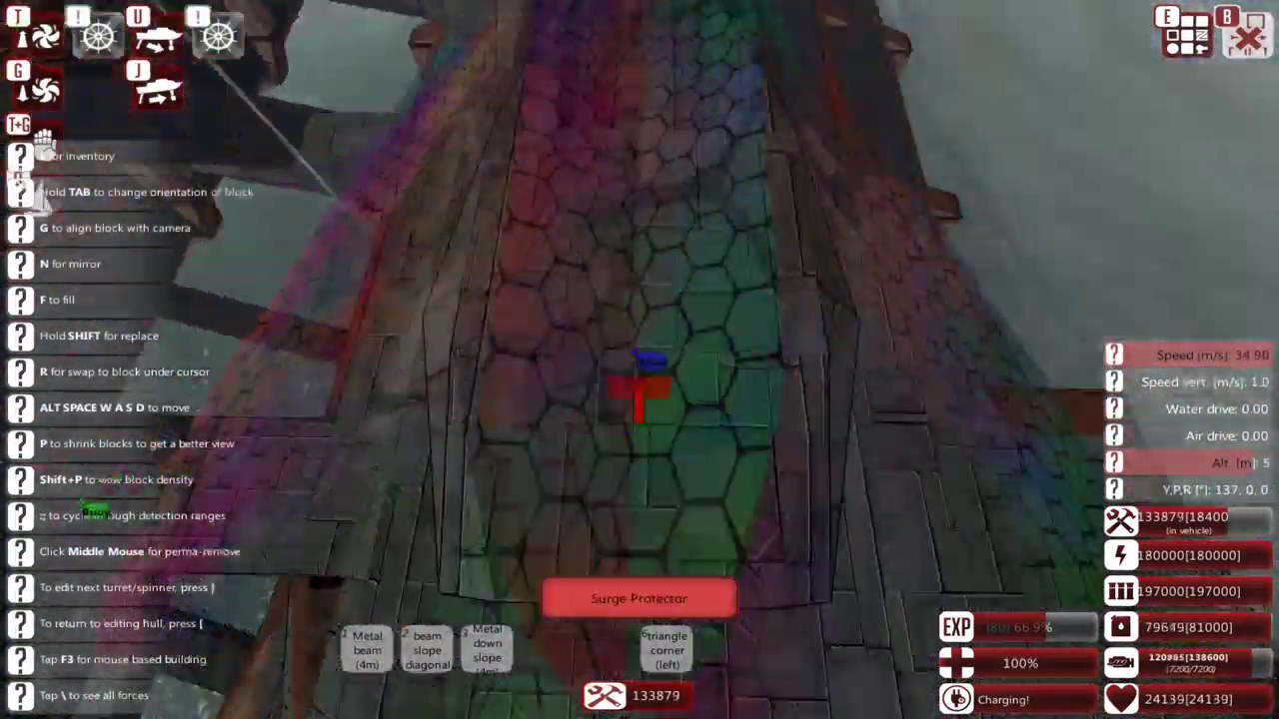
pyautogui.press('b')
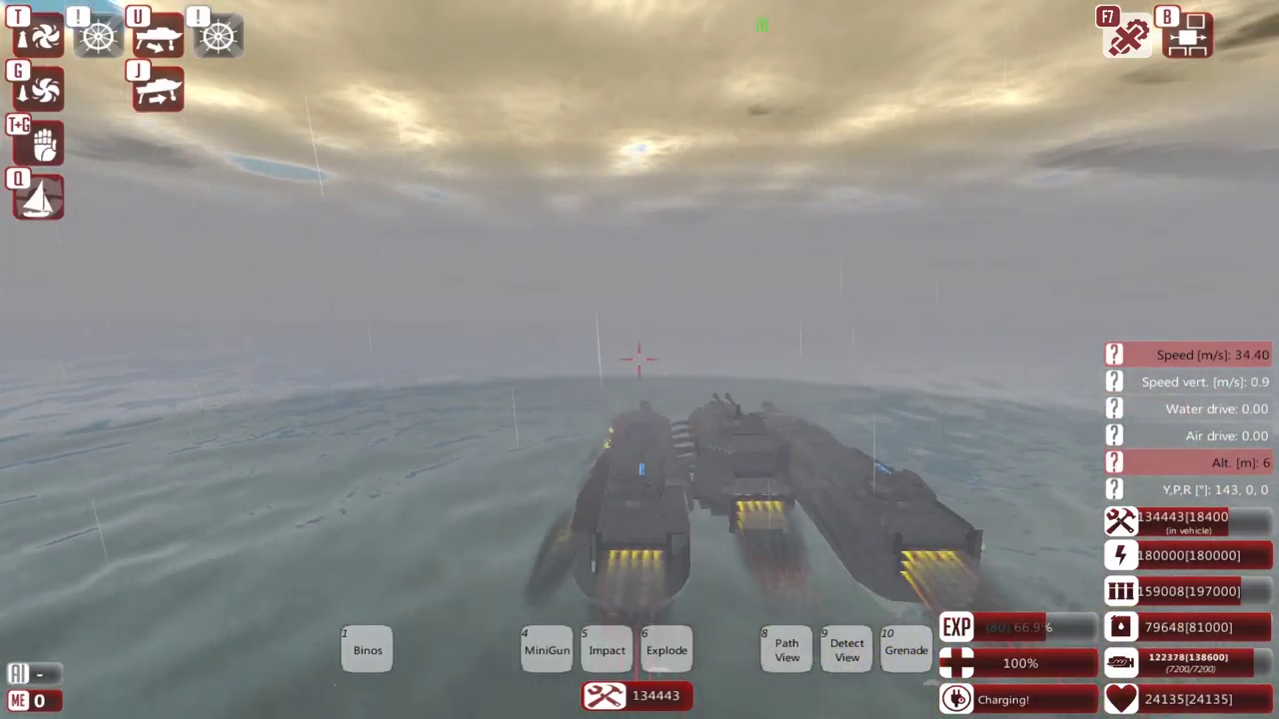
# Step: Load the 3x53rpm APHE ejectored turret subobject from the block inventory
pyautogui.press('q')
pyautogui.press('q')
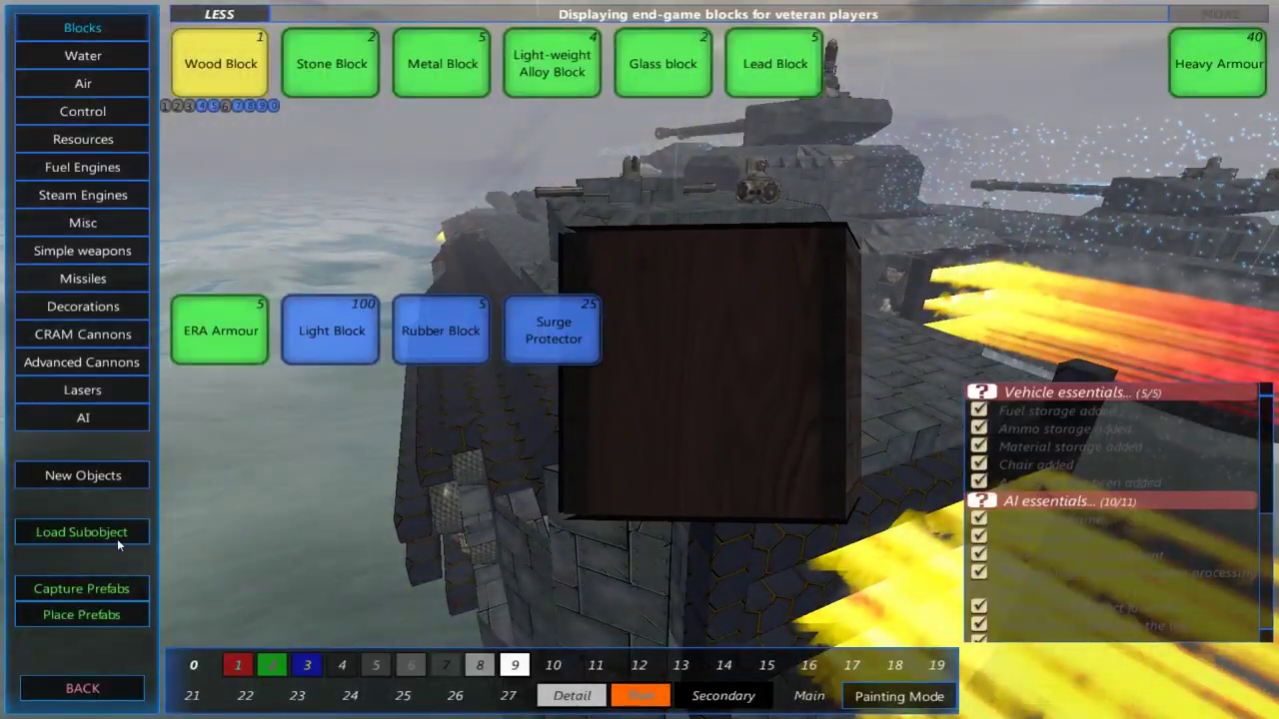
pyautogui.click(118, 535)
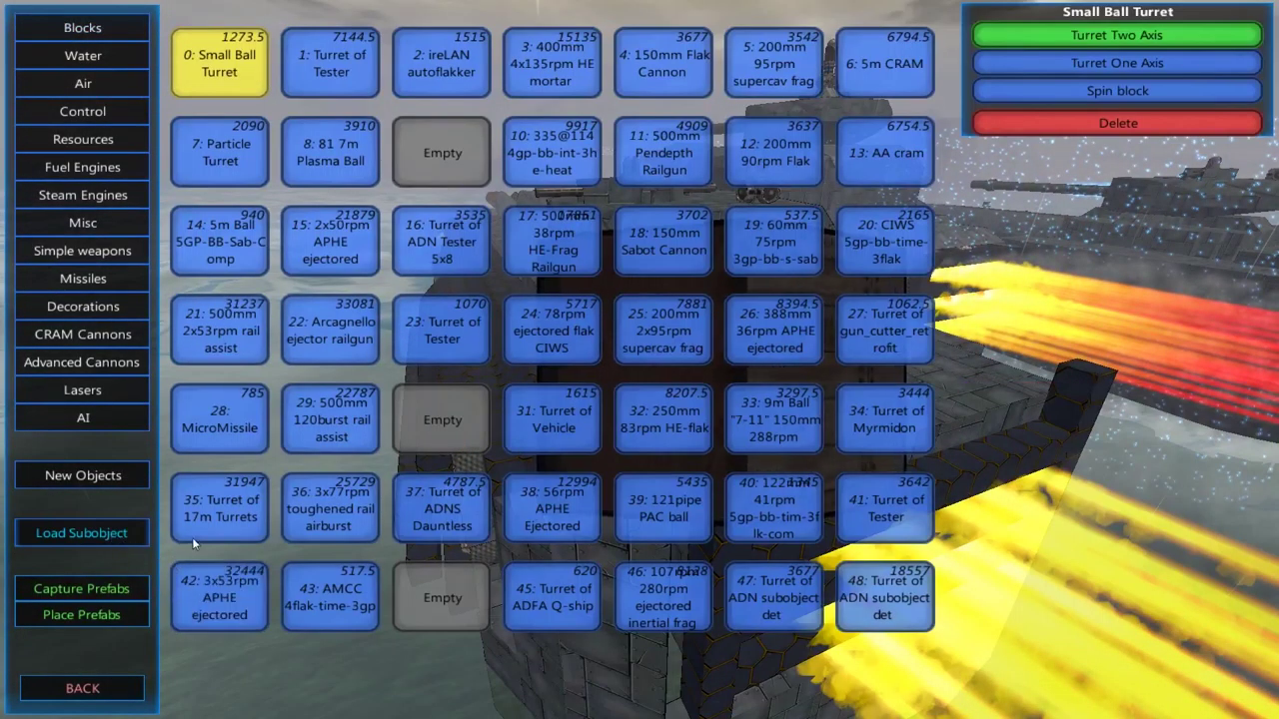
pyautogui.click(242, 597)
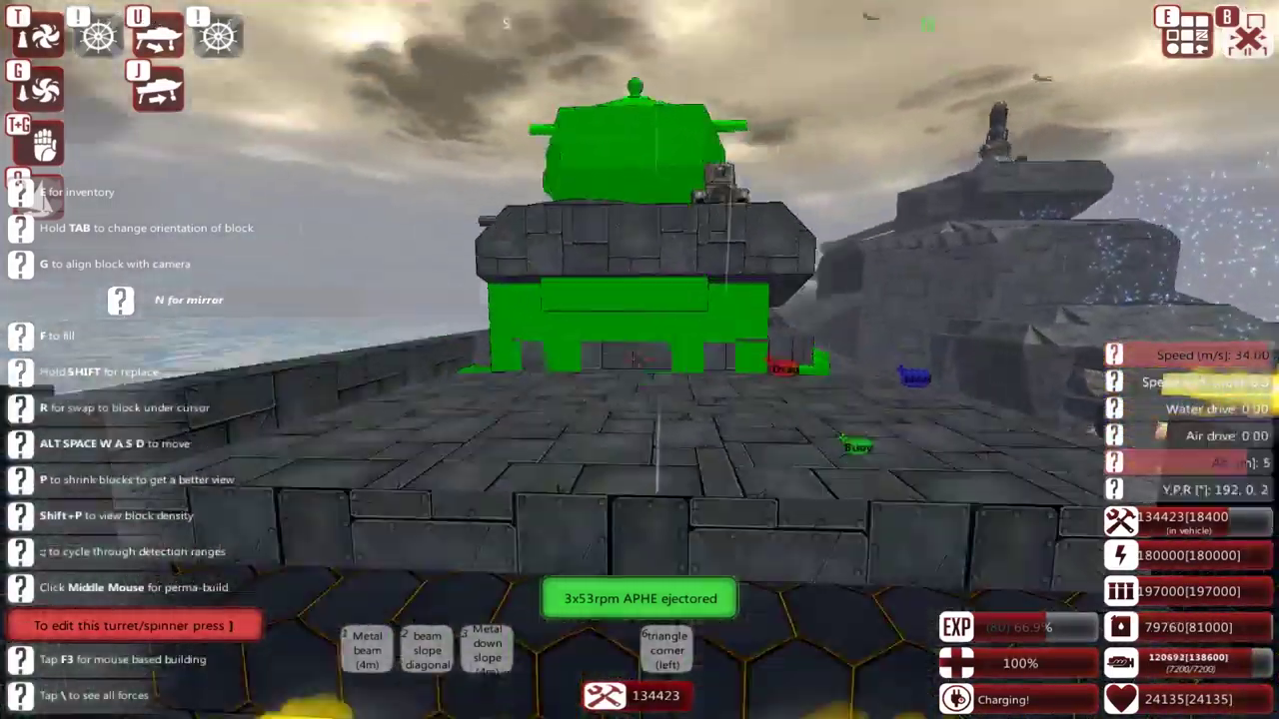
# Step: Fly the build camera around the hull to line the turret preview up on deck
pyautogui.press('w')
pyautogui.press('s')
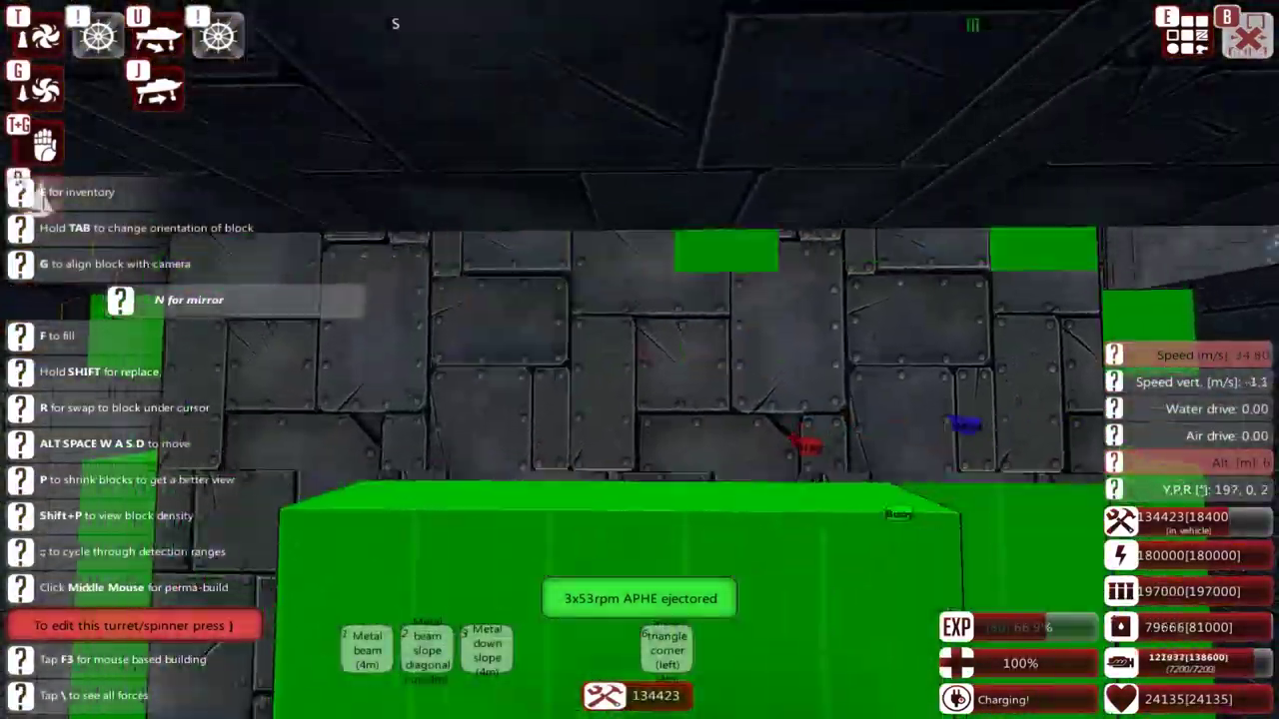
pyautogui.press('w')
pyautogui.press('s')
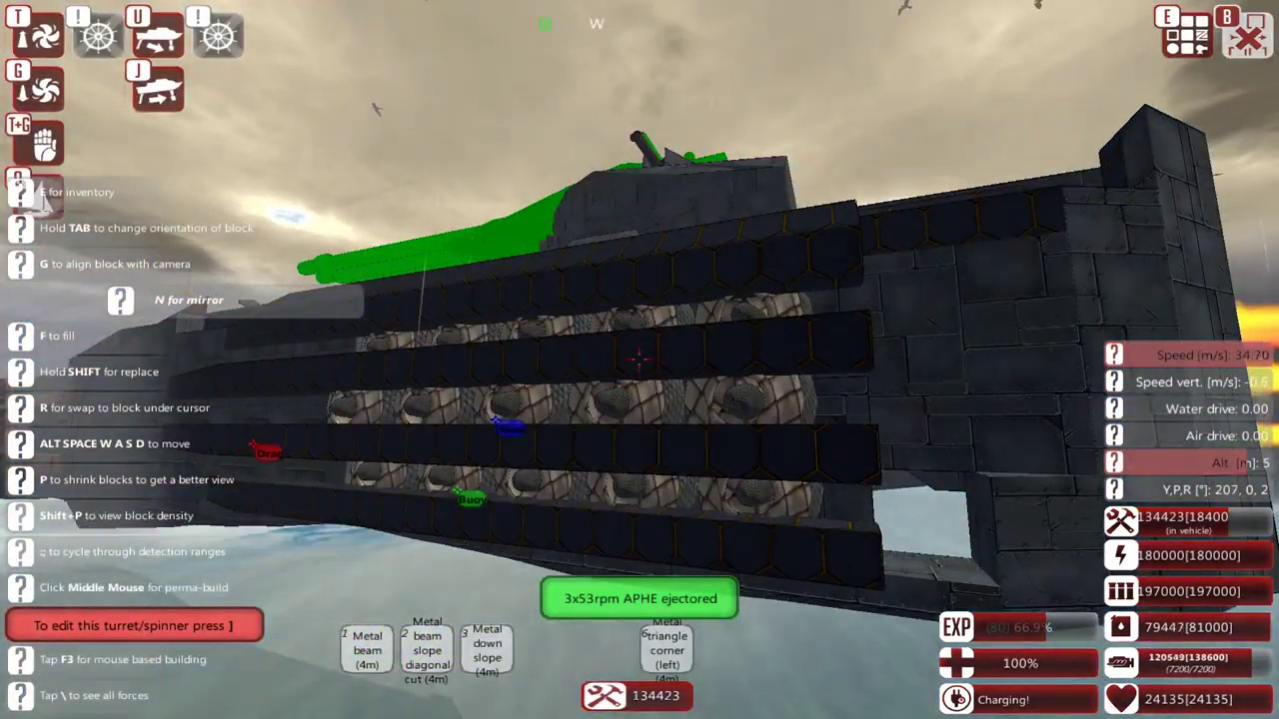
pyautogui.press('w')
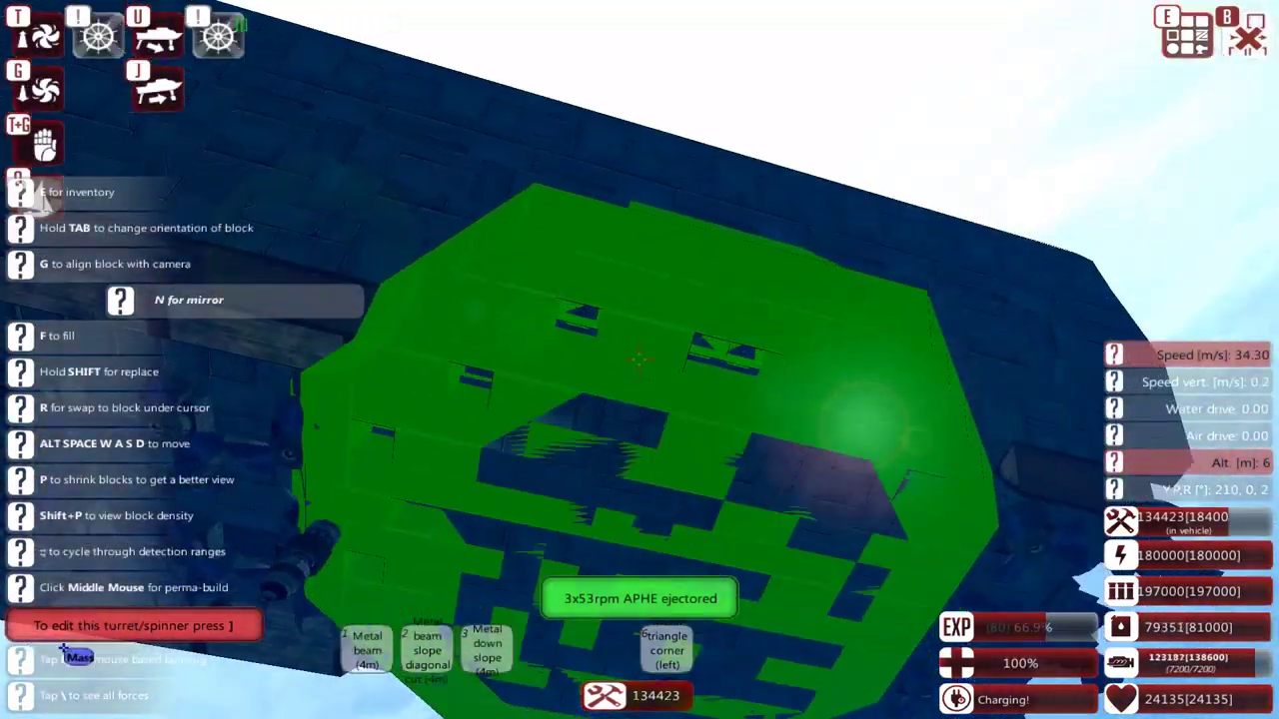
pyautogui.press('s')
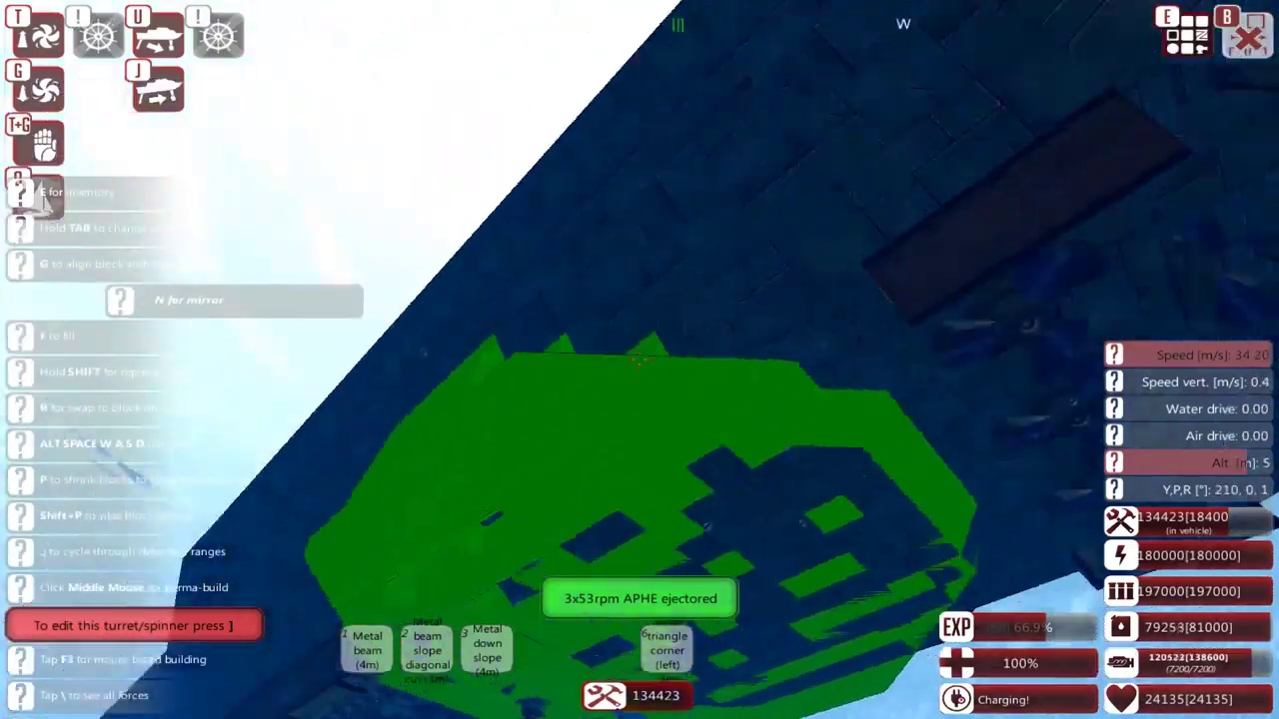
pyautogui.press('s')
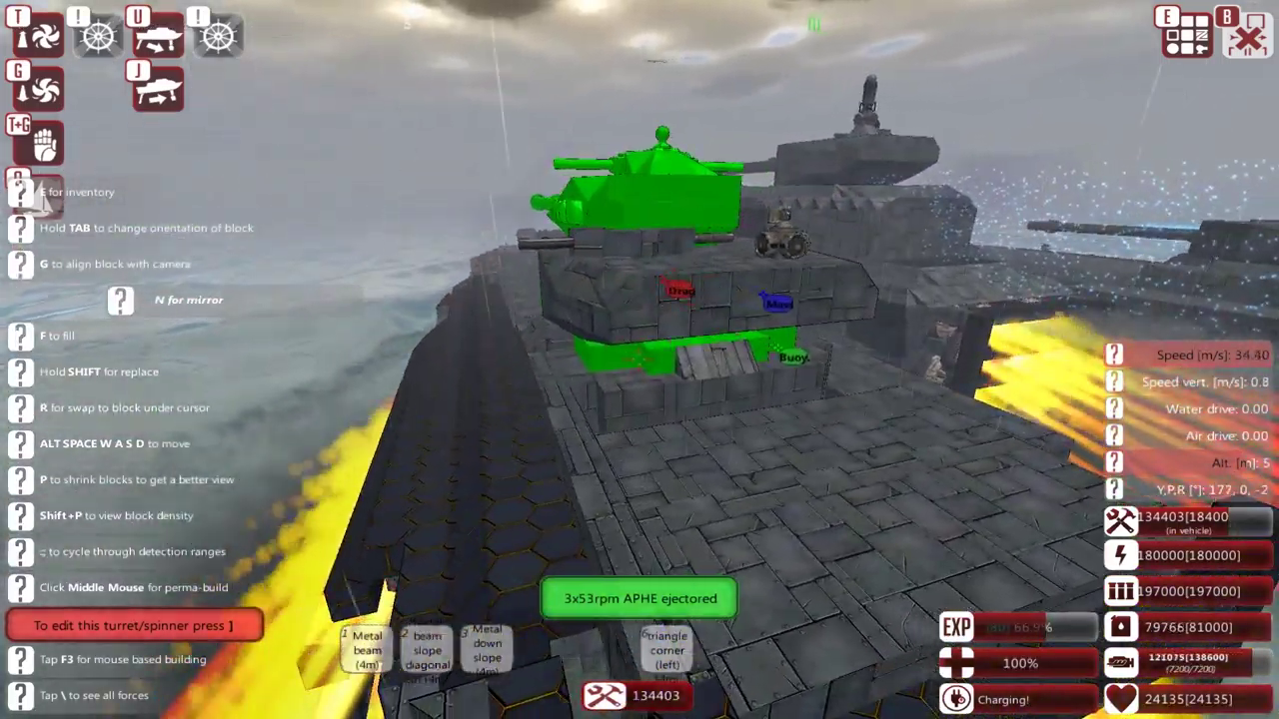
# Step: Put Wood Block on the hotbar alongside the 4m metal beam
pyautogui.press('e')
pyautogui.click(79, 30)
pyautogui.click(205, 57)
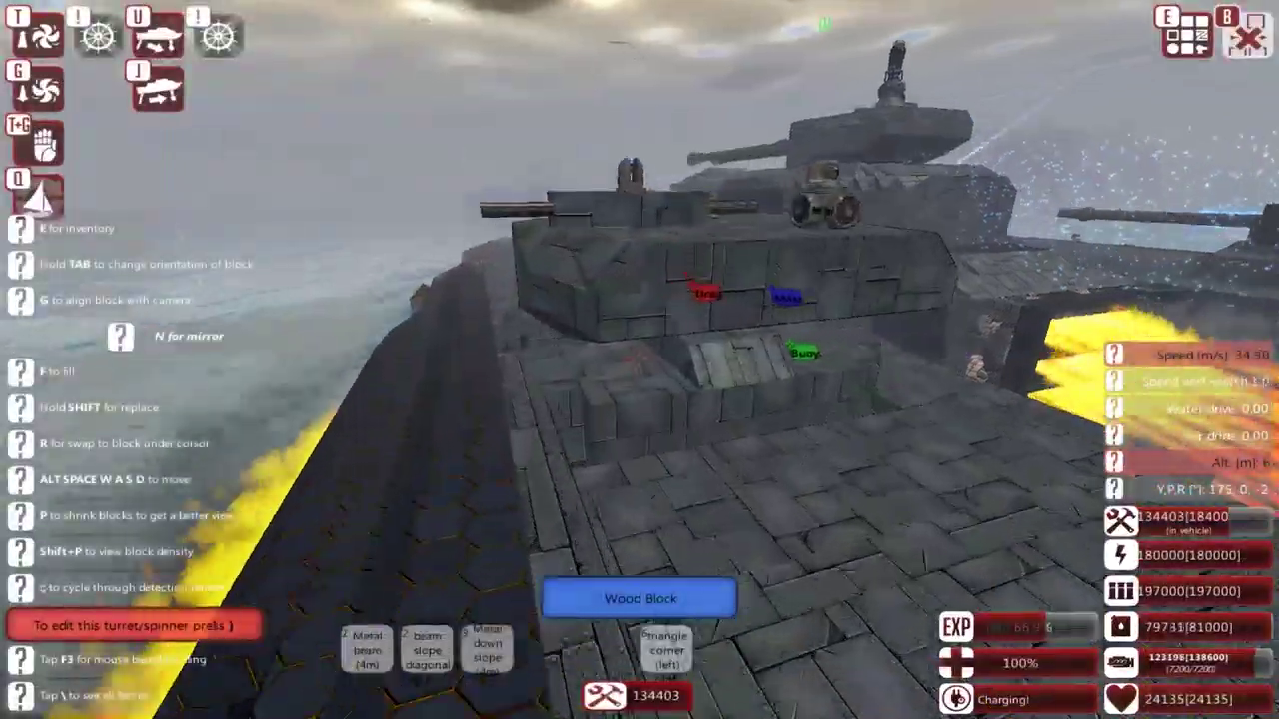
pyautogui.press('1')
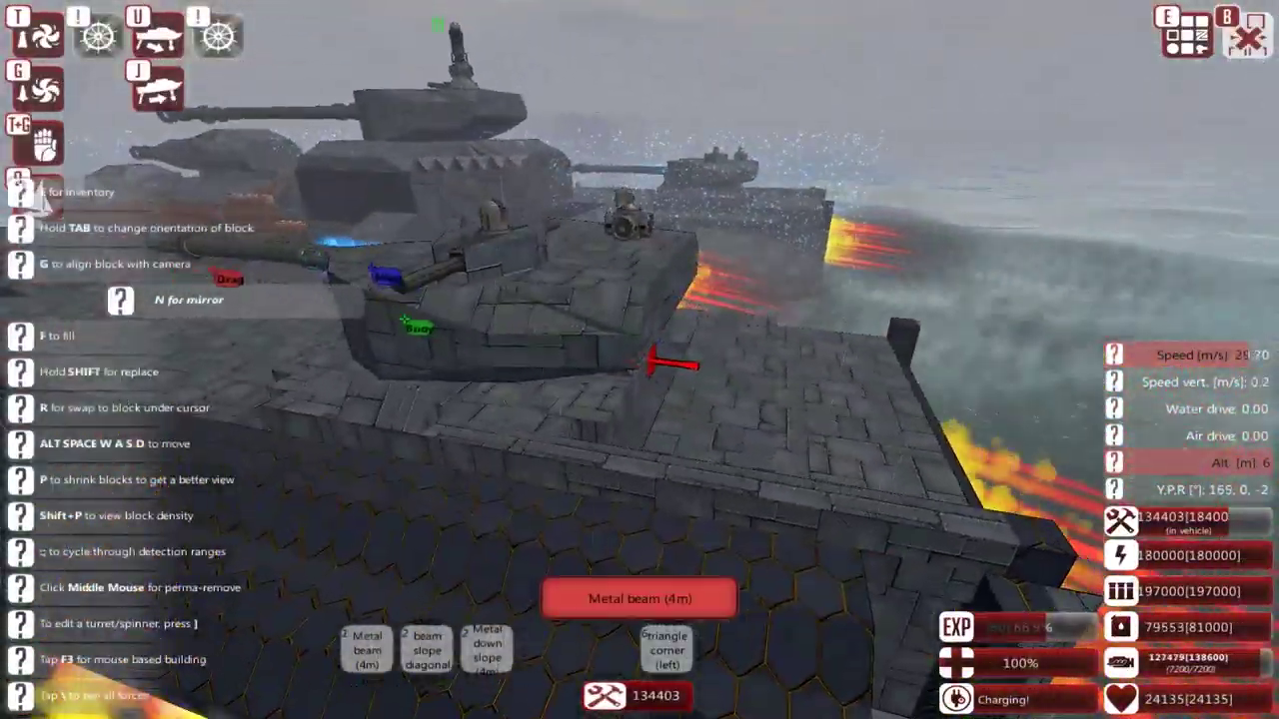
pyautogui.press('1')
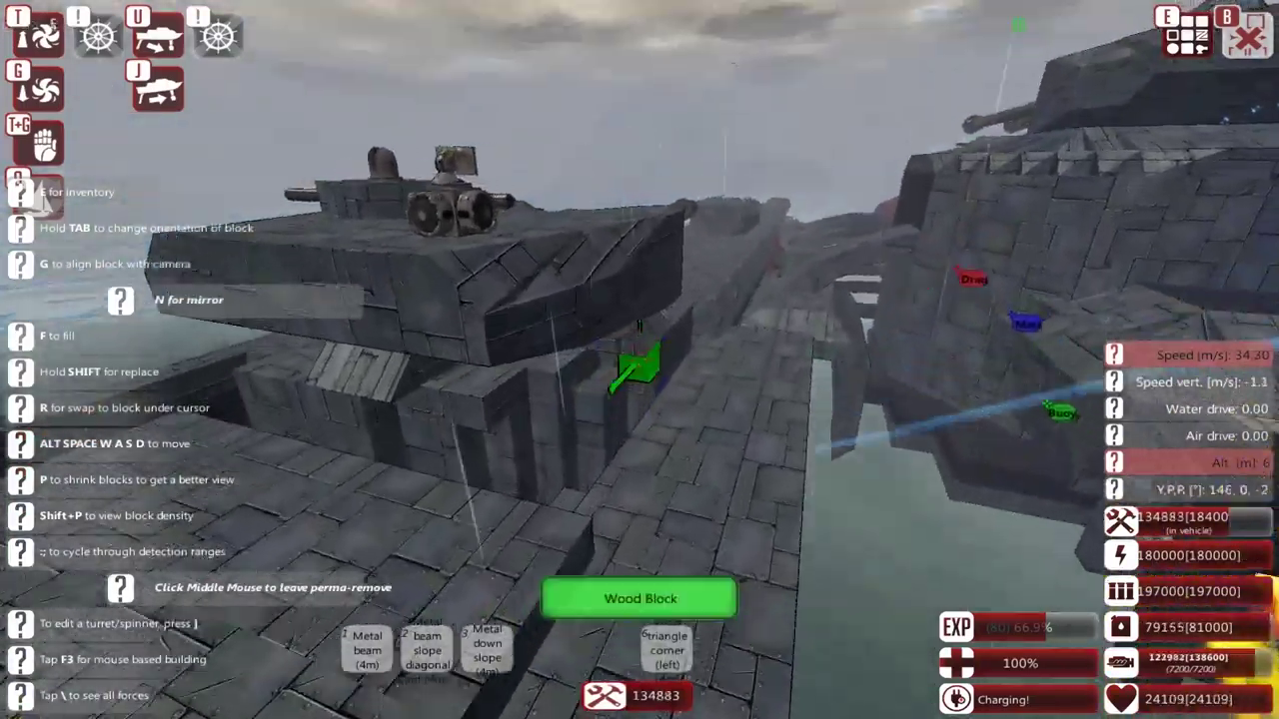
pyautogui.press('1')
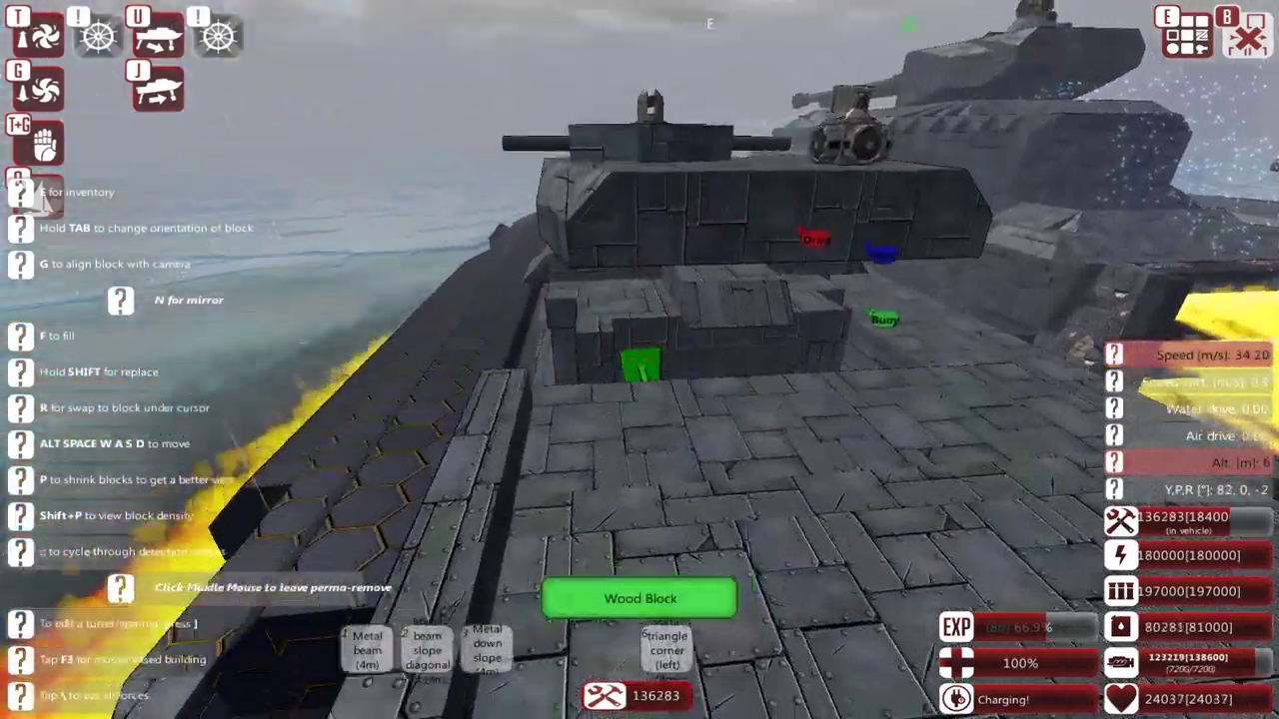
# Step: Fill the armour gaps at the turret base with metal and wood, then leave build mode
pyautogui.press('w')
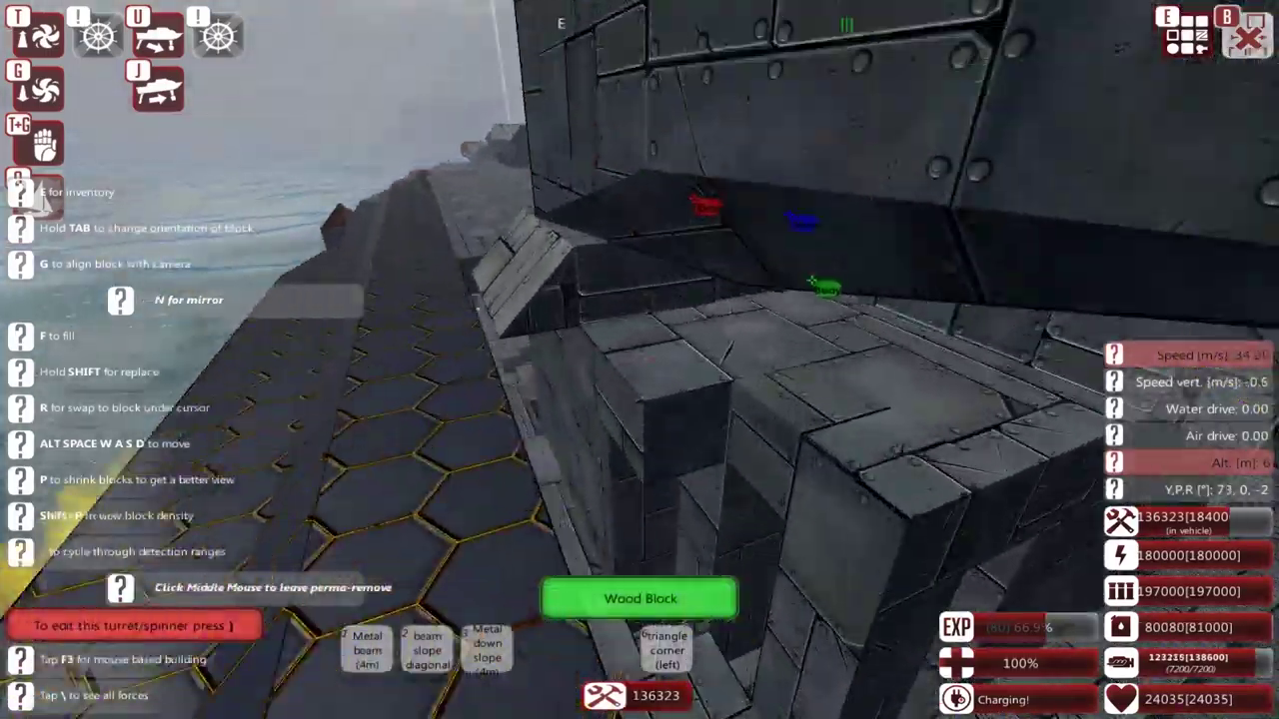
pyautogui.press('w')
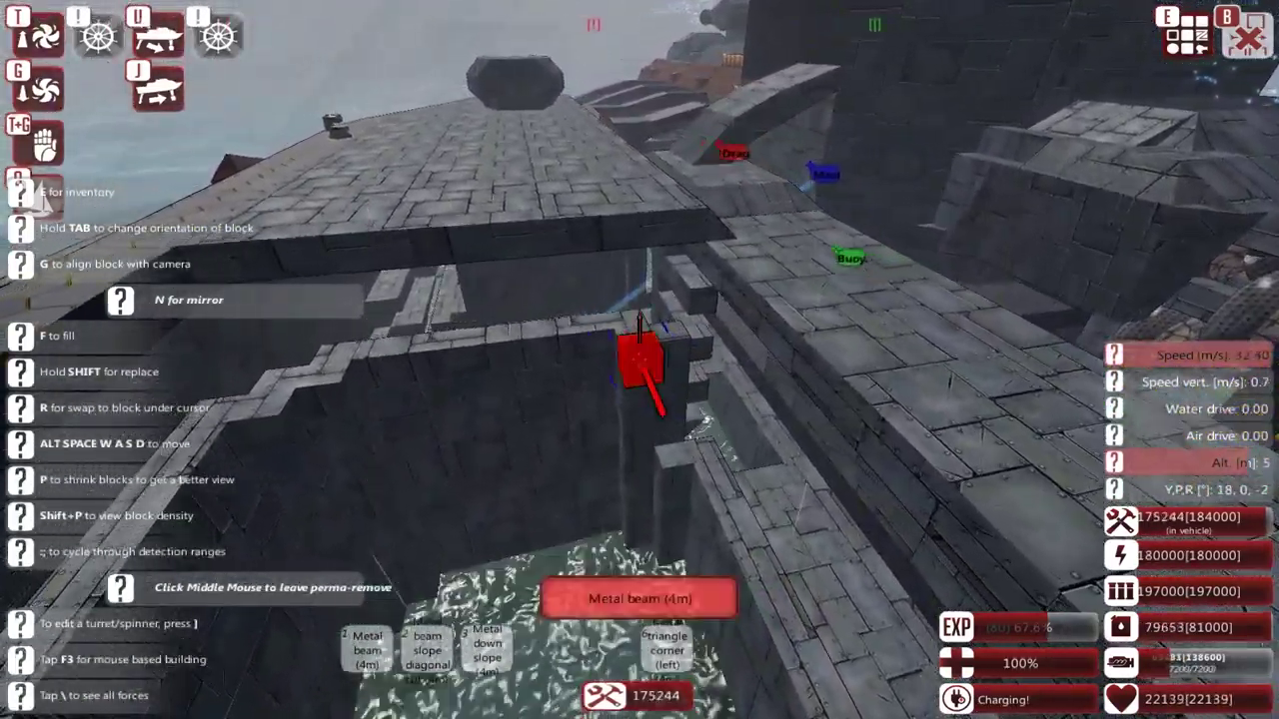
pyautogui.press('r')
pyautogui.press('r')
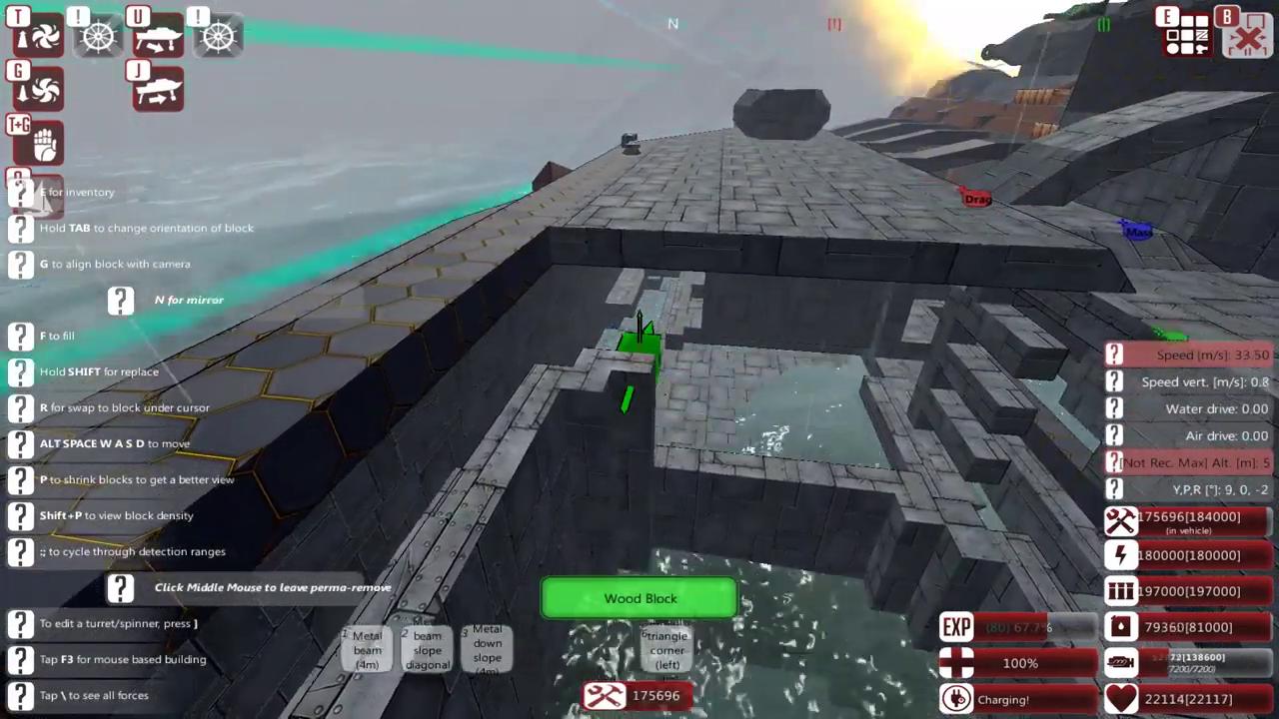
pyautogui.press('q')
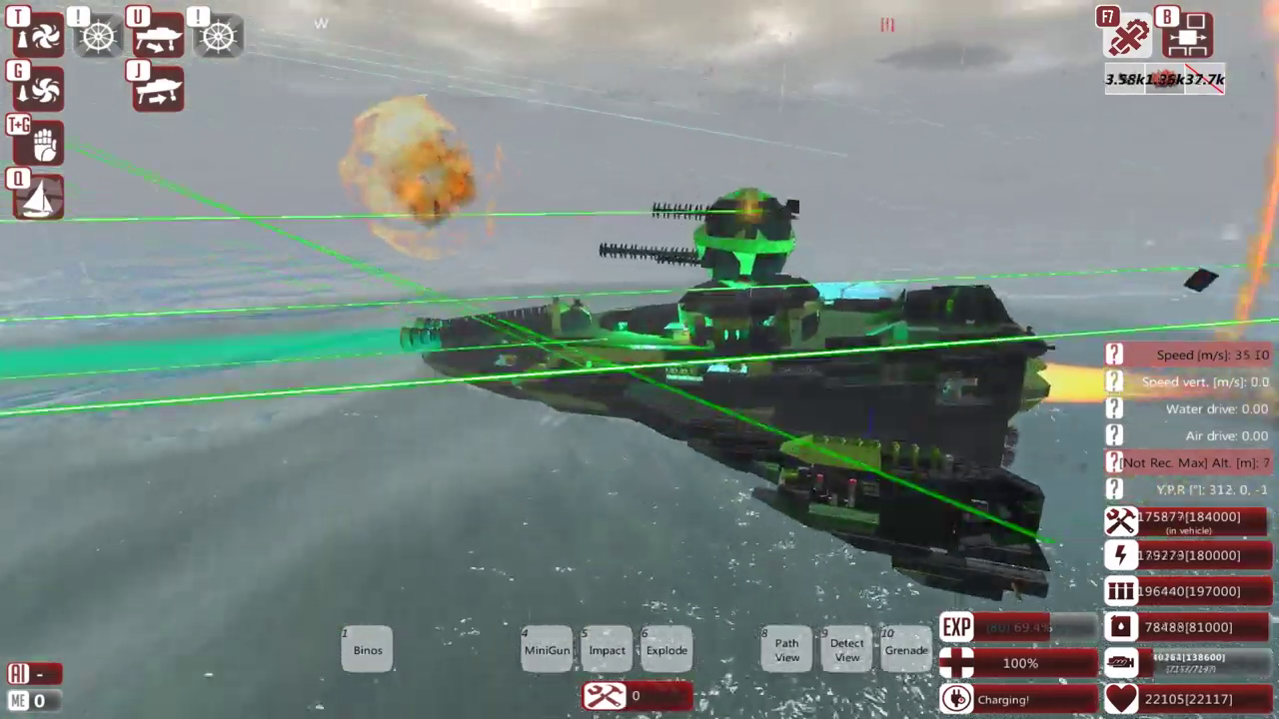
# Step: Check the vehicle info panel, then view the strategic map as the ship takes heavy damage
pyautogui.press('q')
pyautogui.press('q')
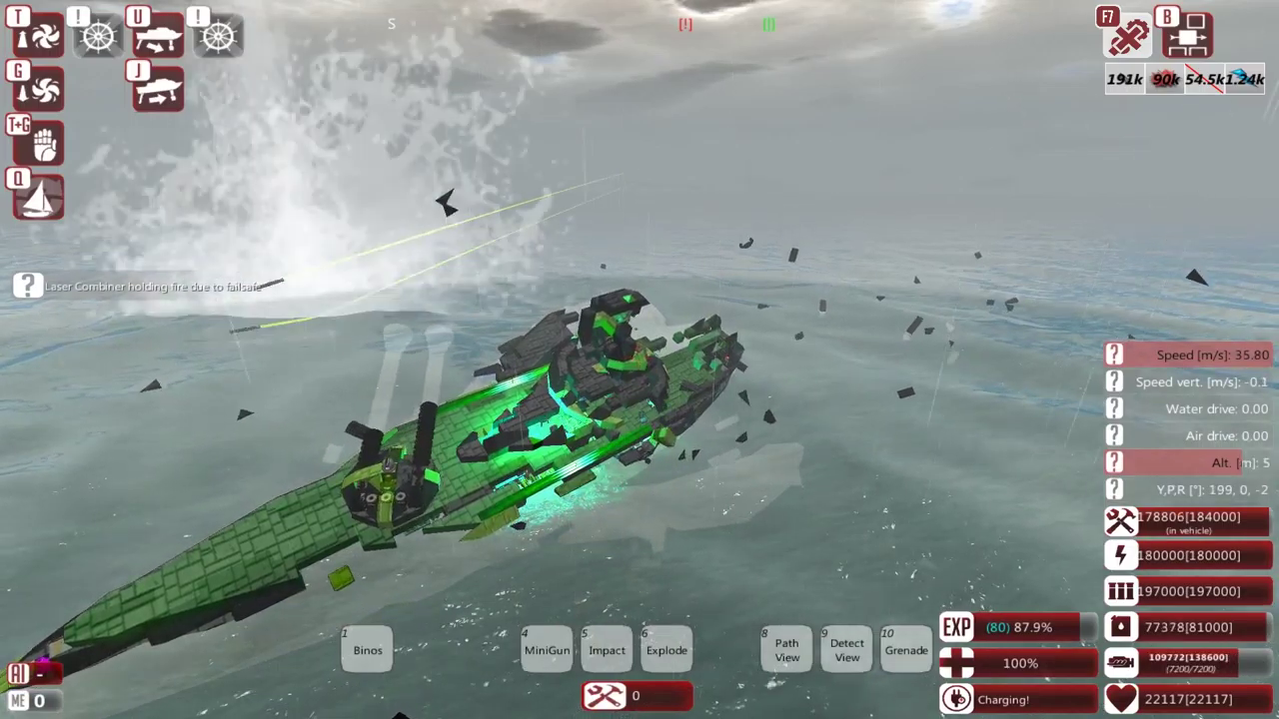
pyautogui.press('m')
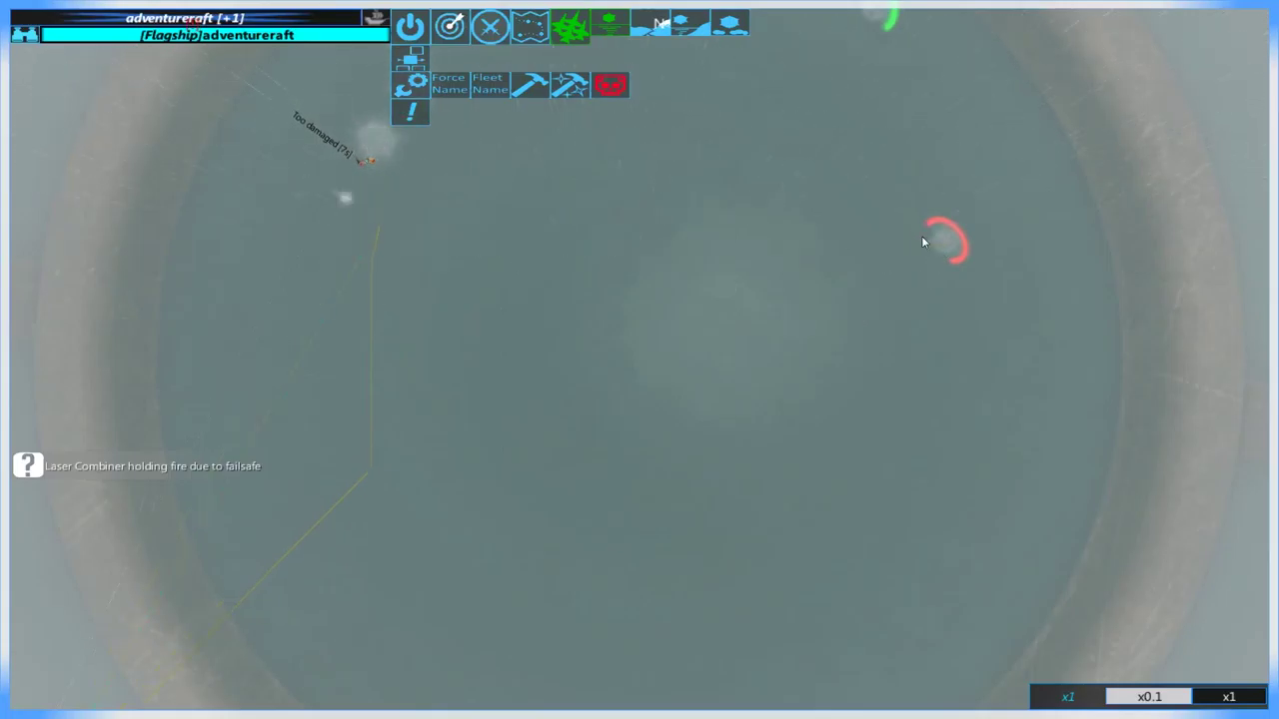
# Step: Close the map and return to building with wood triangle corner and Wood Block
pyautogui.press('m')
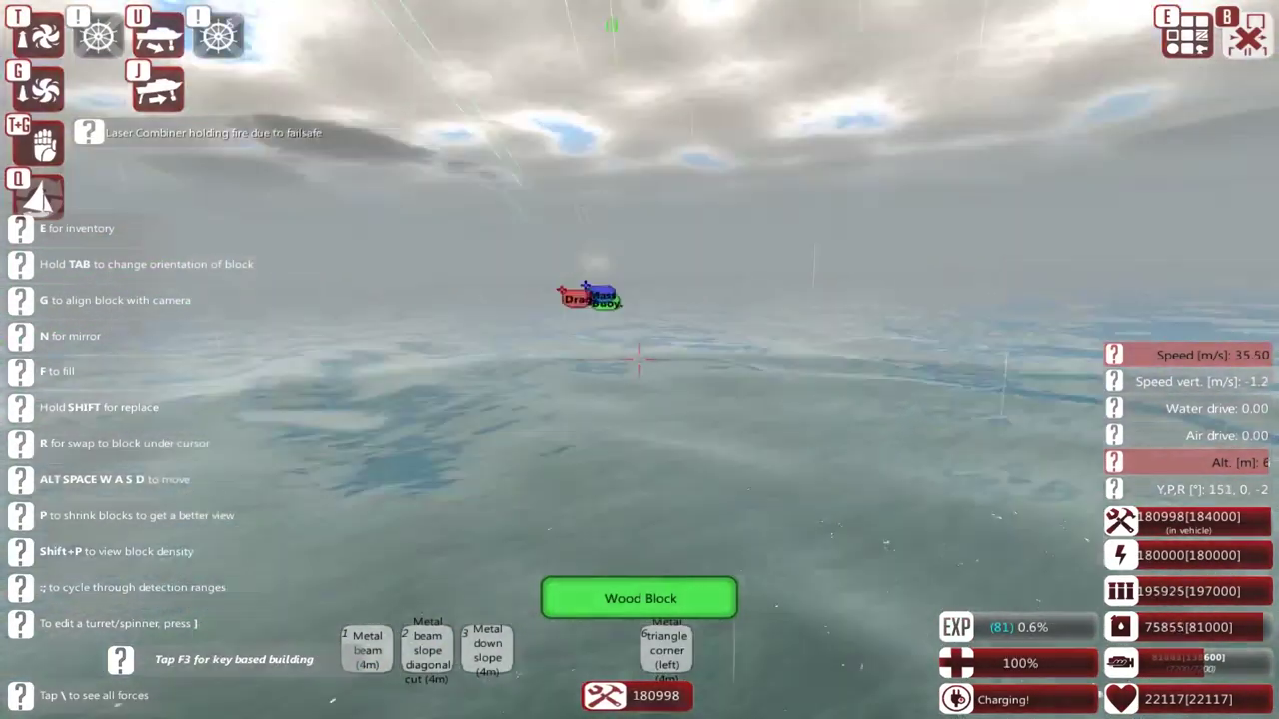
pyautogui.press('r')
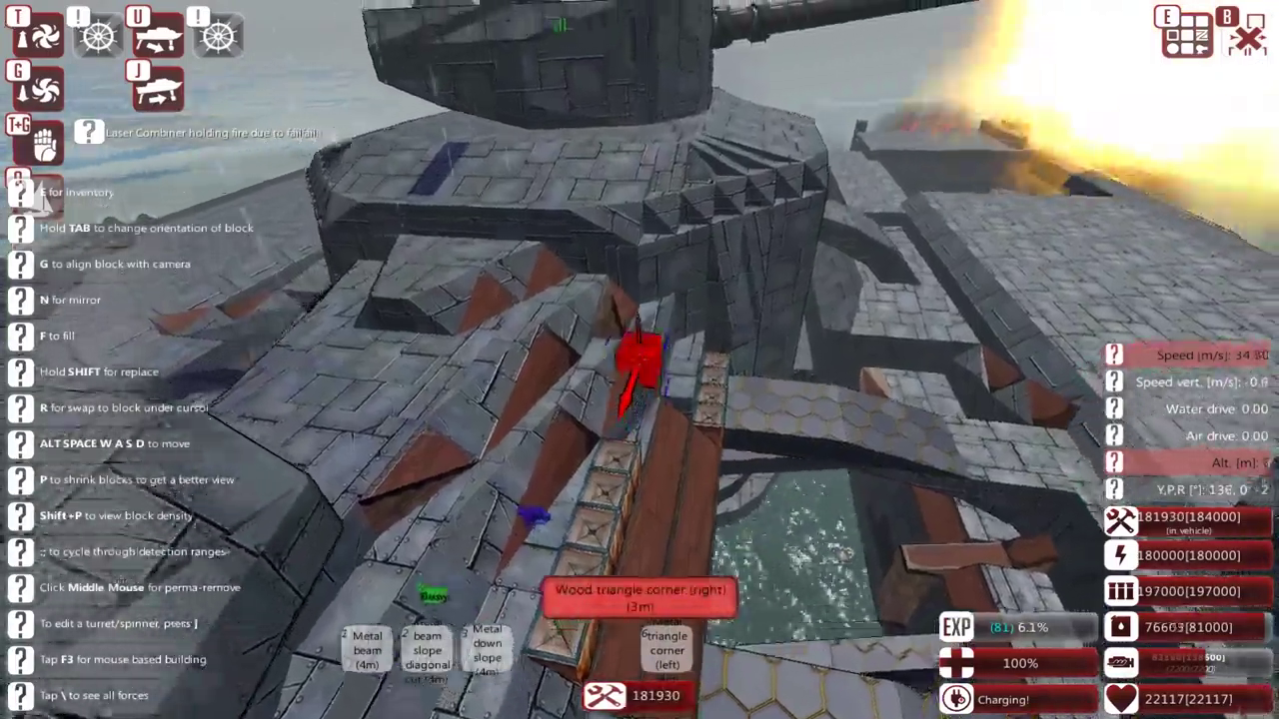
pyautogui.press('r')
pyautogui.press('r')
pyautogui.press('r')
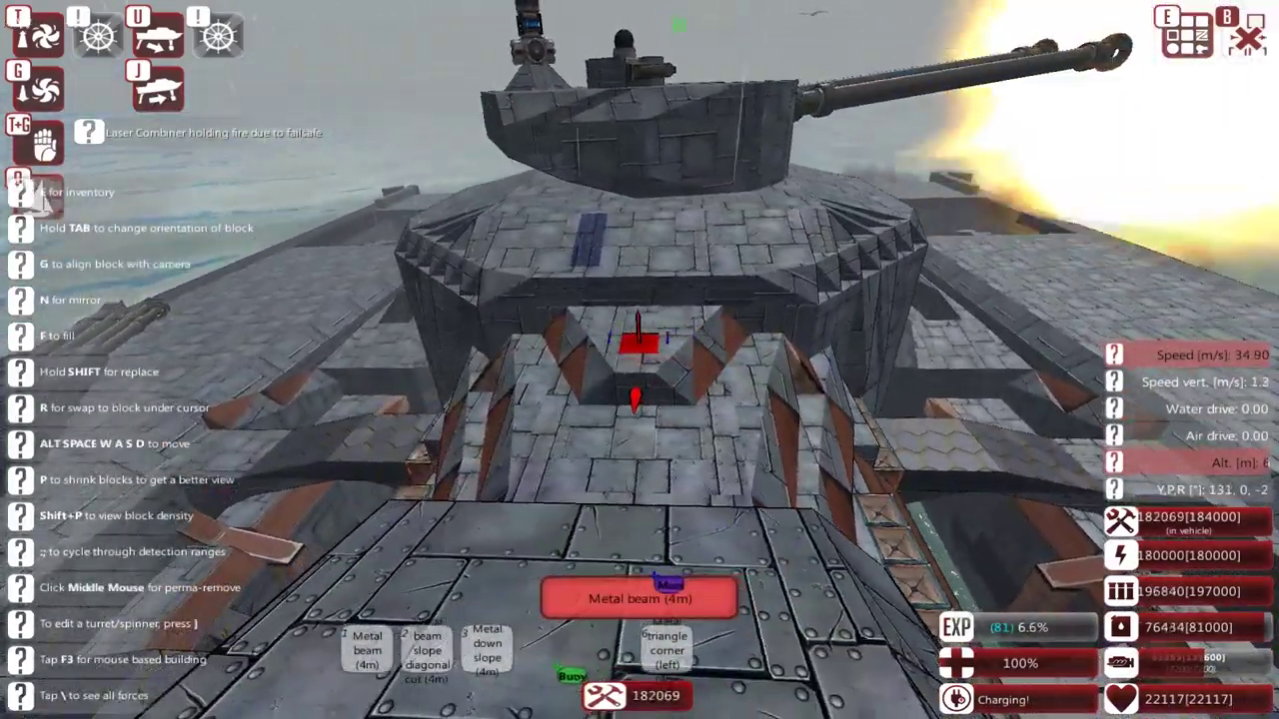
pyautogui.press('q')
pyautogui.press('q')
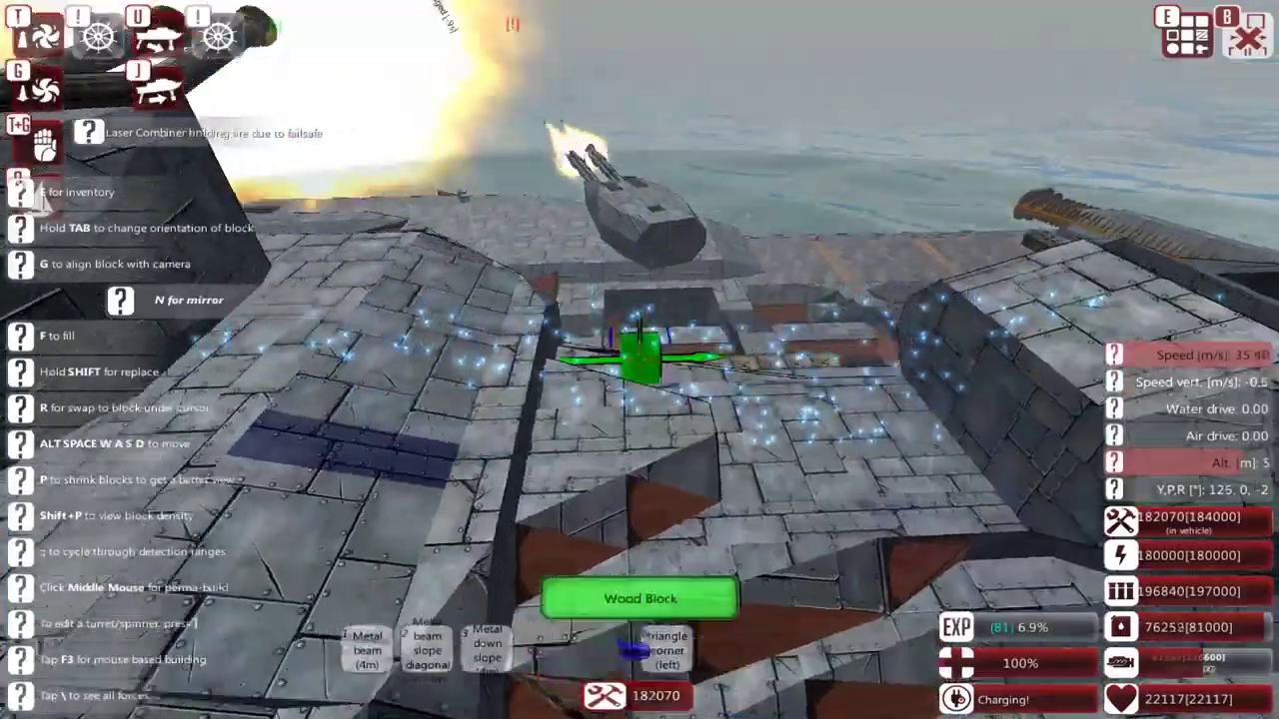
pyautogui.press('r')
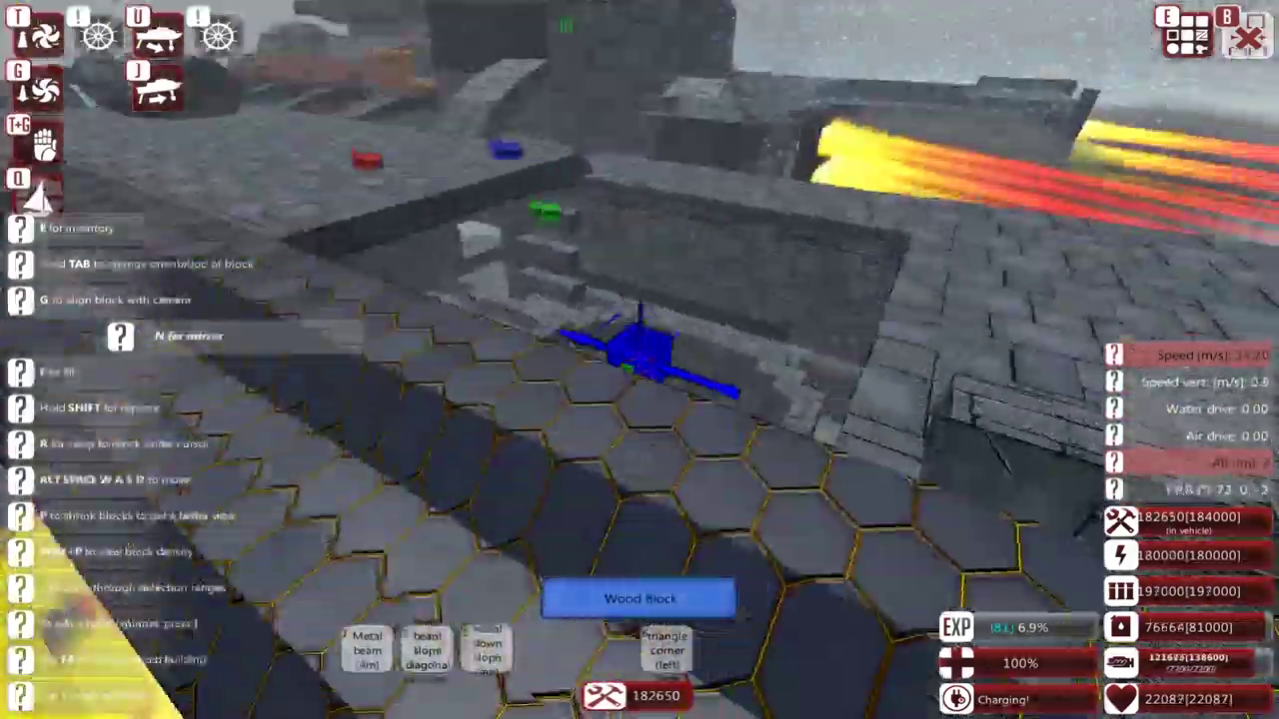
# Step: Switch through the metal beams, then bring up the 17m Turret prefab
pyautogui.press('1')
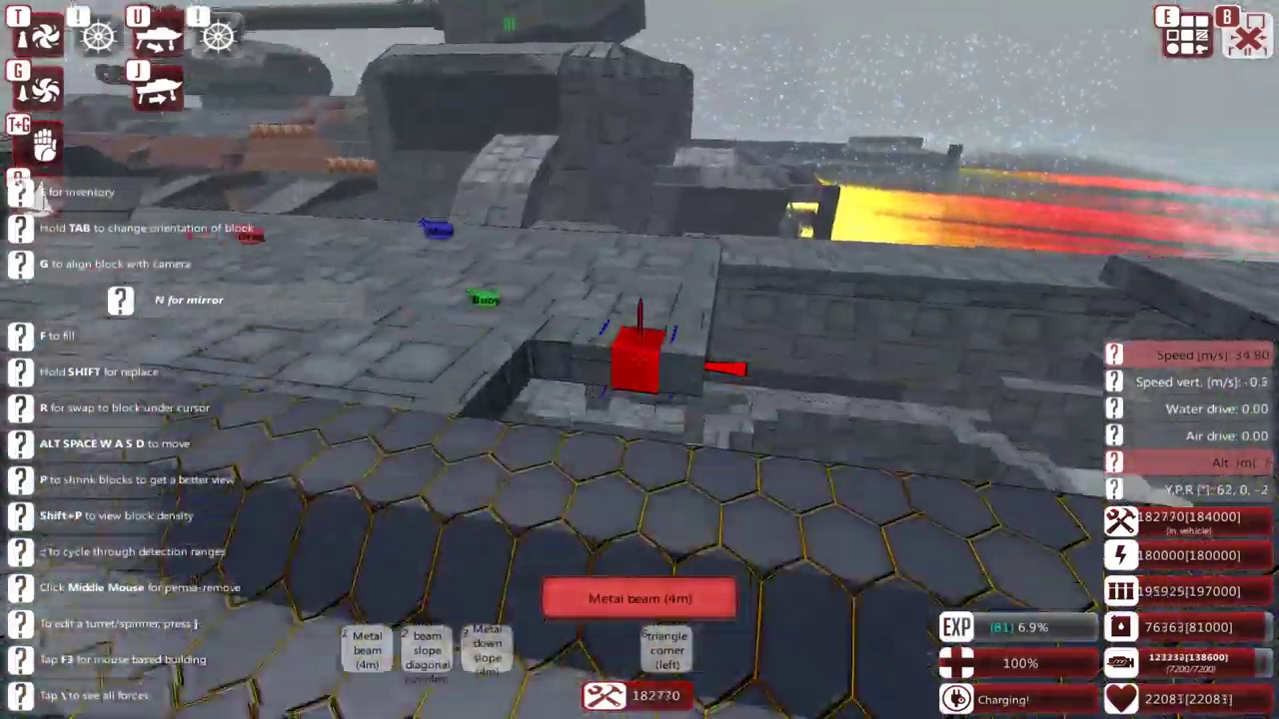
pyautogui.press('2')
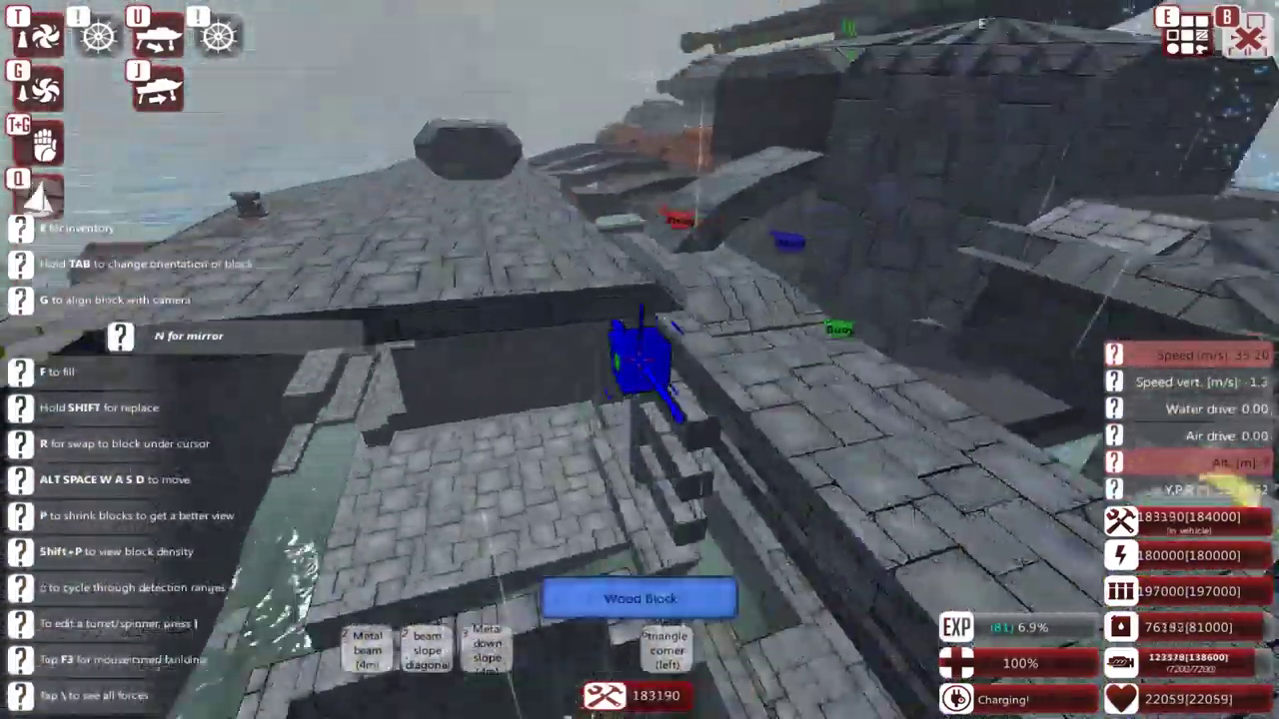
pyautogui.press('q')
pyautogui.click(82, 613)
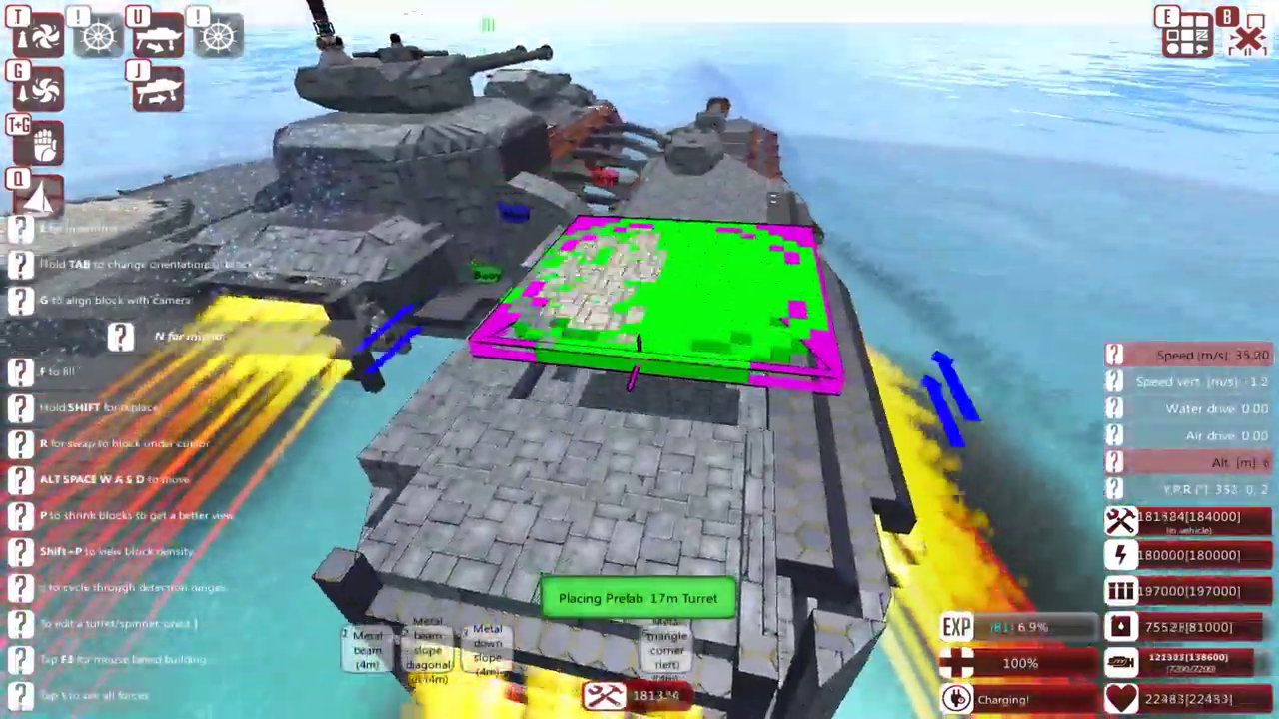
# Step: Replace the turret prefab with metal, alloy and wood blocks to rework the rear deck
pyautogui.press('e')
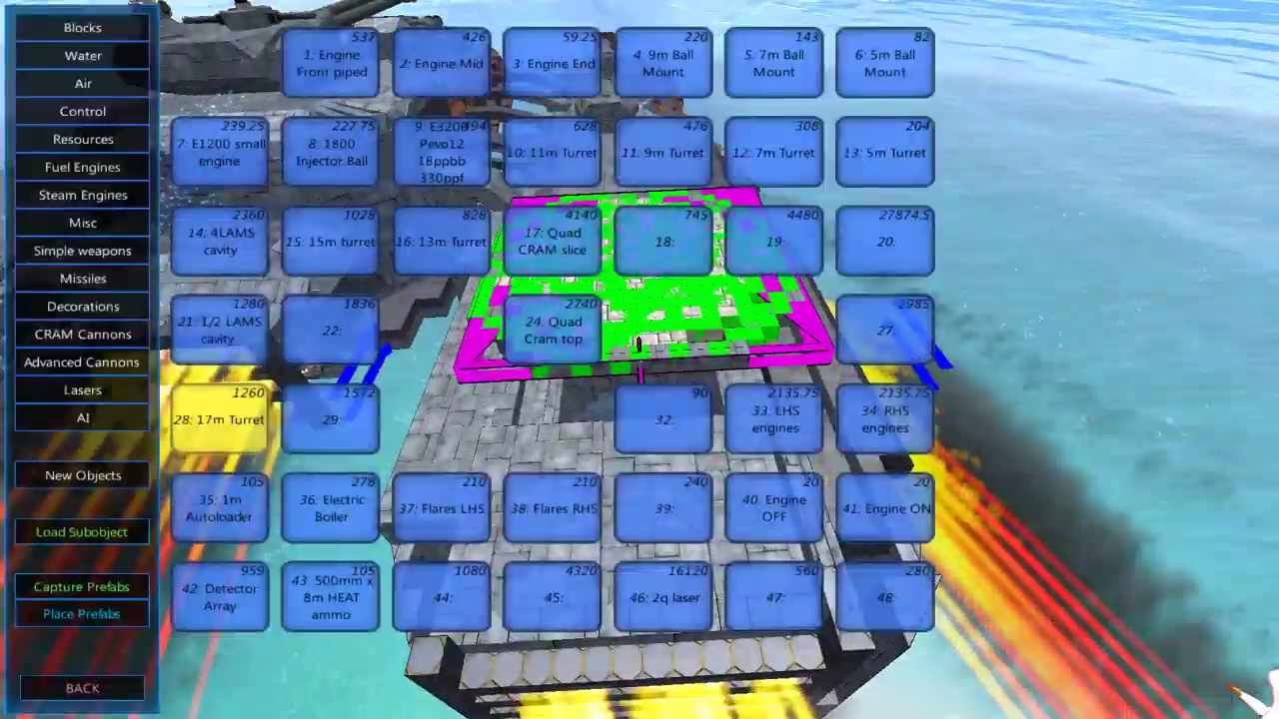
pyautogui.click(62, 29)
pyautogui.click(443, 57)
pyautogui.press('Tab')
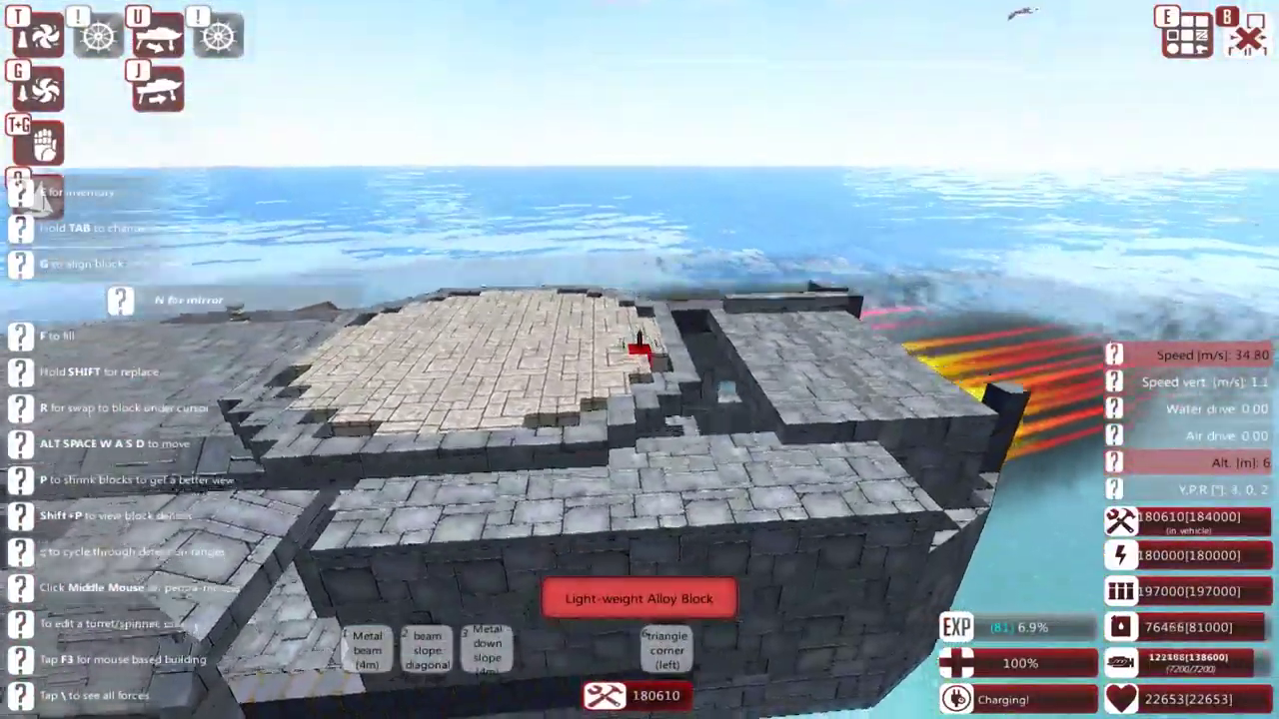
pyautogui.press('q')
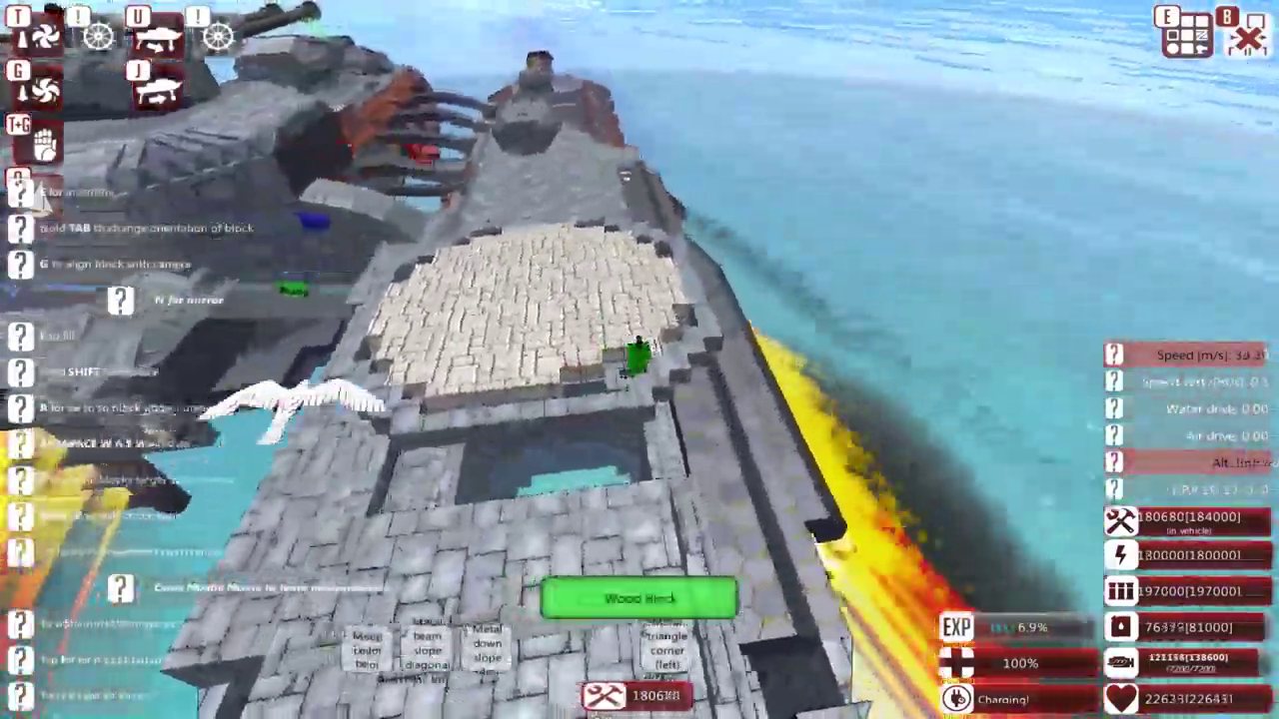
pyautogui.press('q')
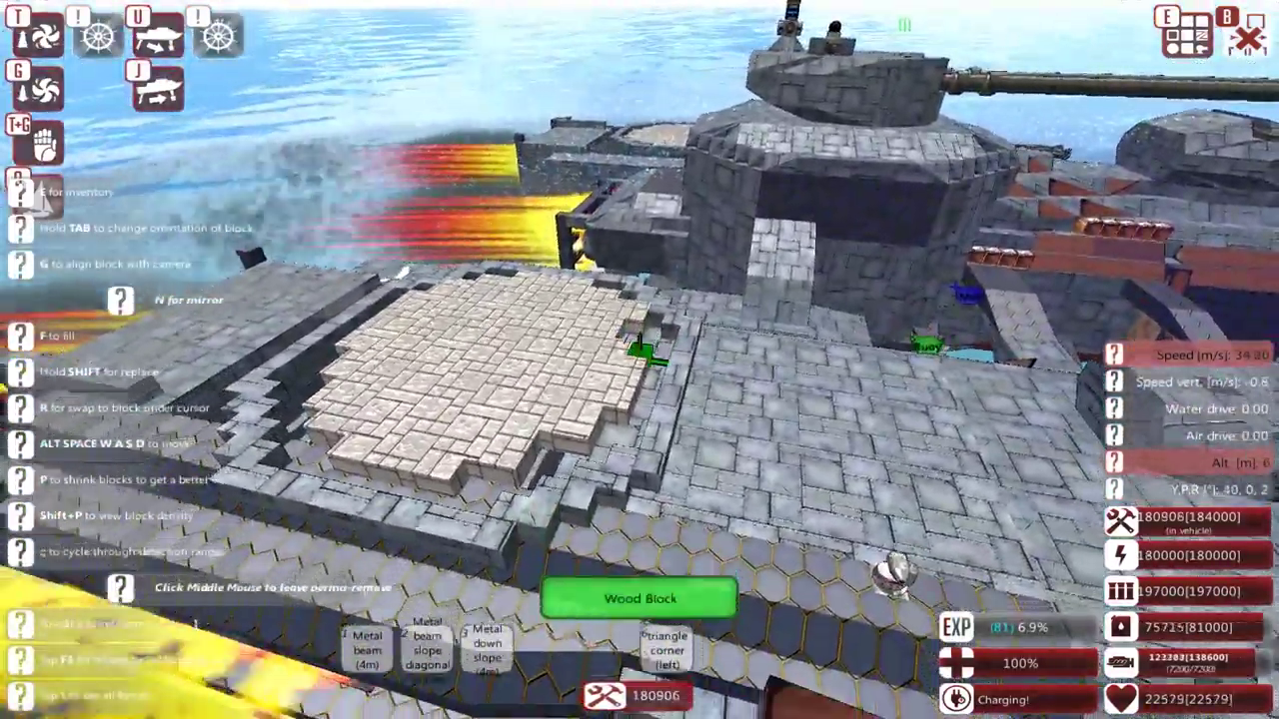
pyautogui.press('q')
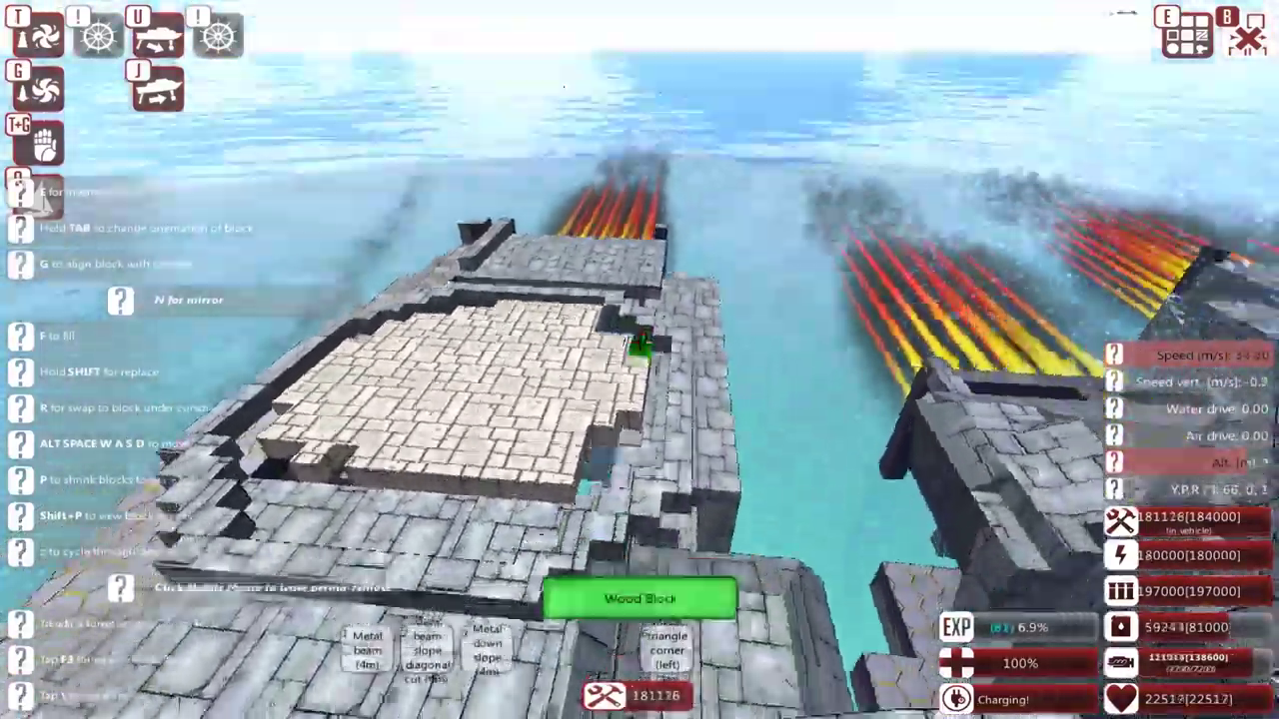
pyautogui.scroll(-1, 640, 349)
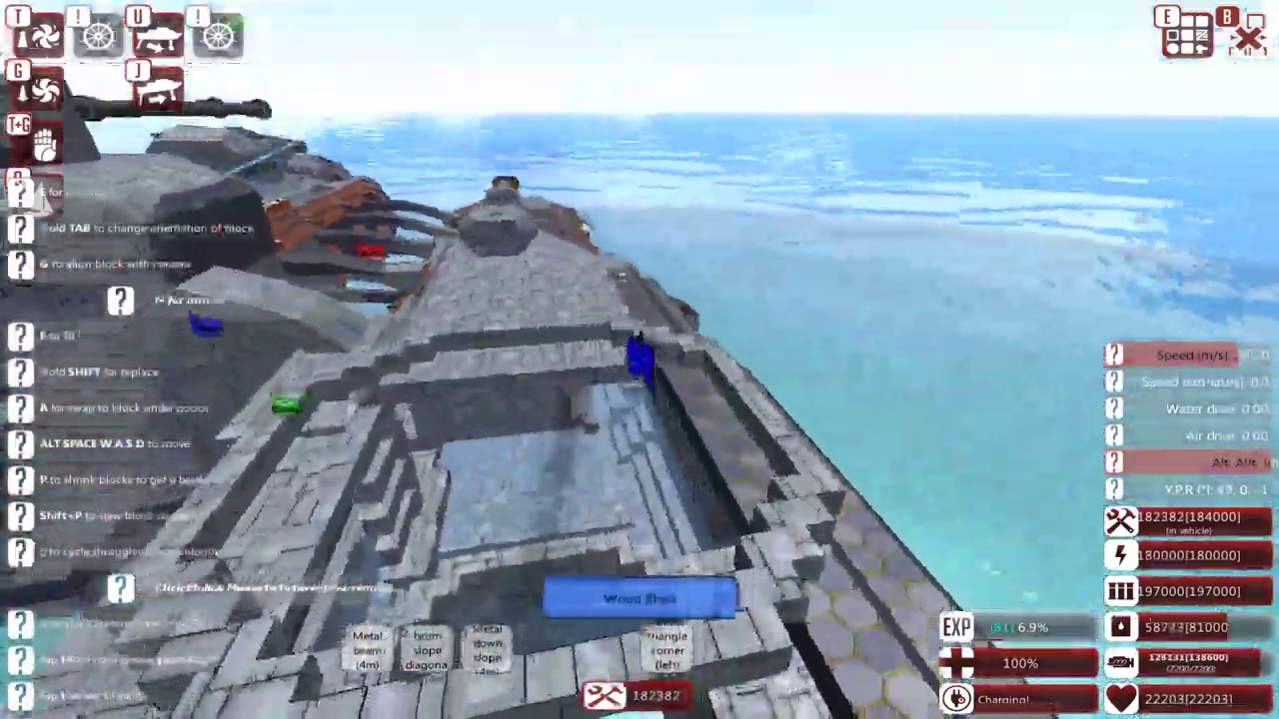
pyautogui.scroll(-1, 640, 360)
pyautogui.scroll(1, 639, 359)
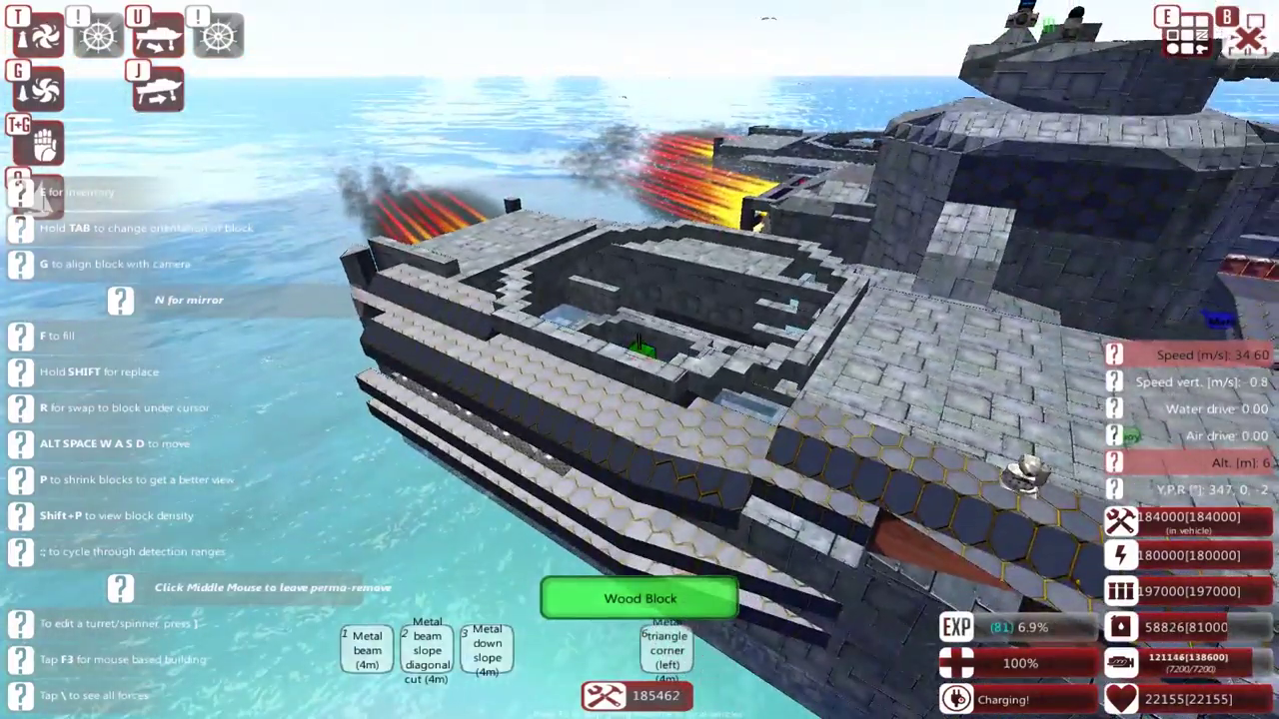
# Step: Select Heavy Armour beams and wall the rear deck pit with dark armour
pyautogui.press('q')
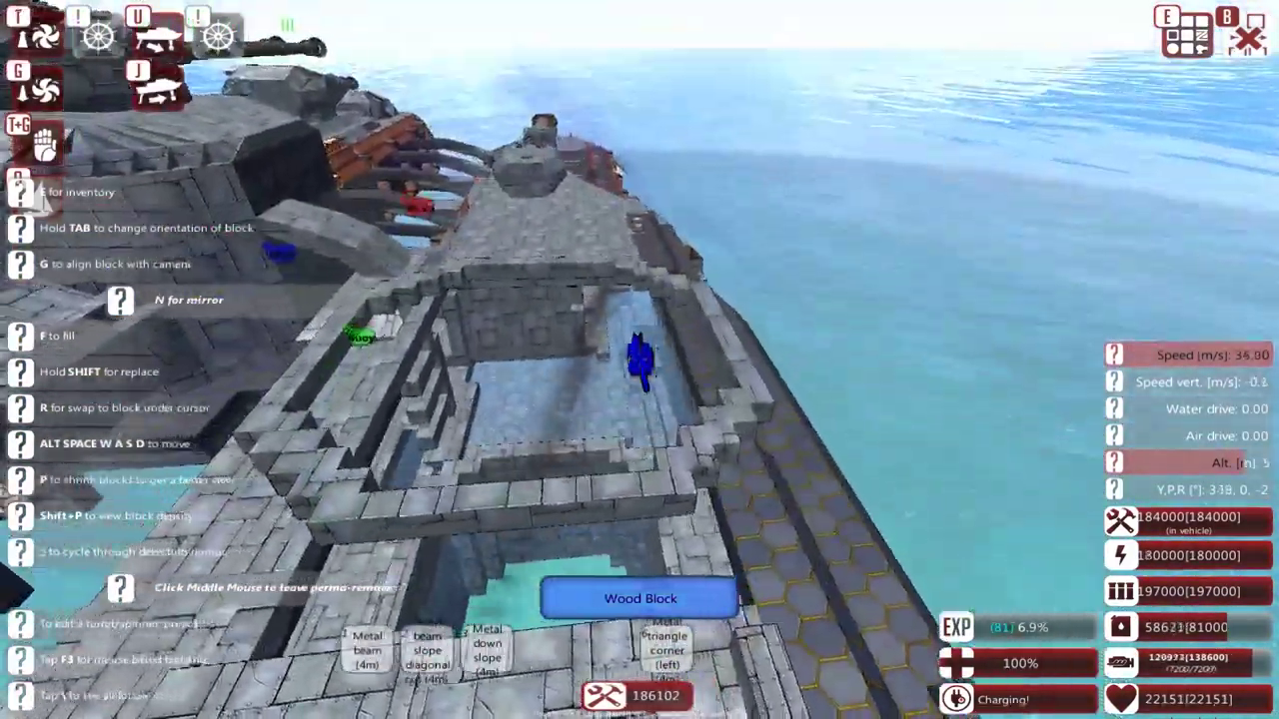
pyautogui.press('e')
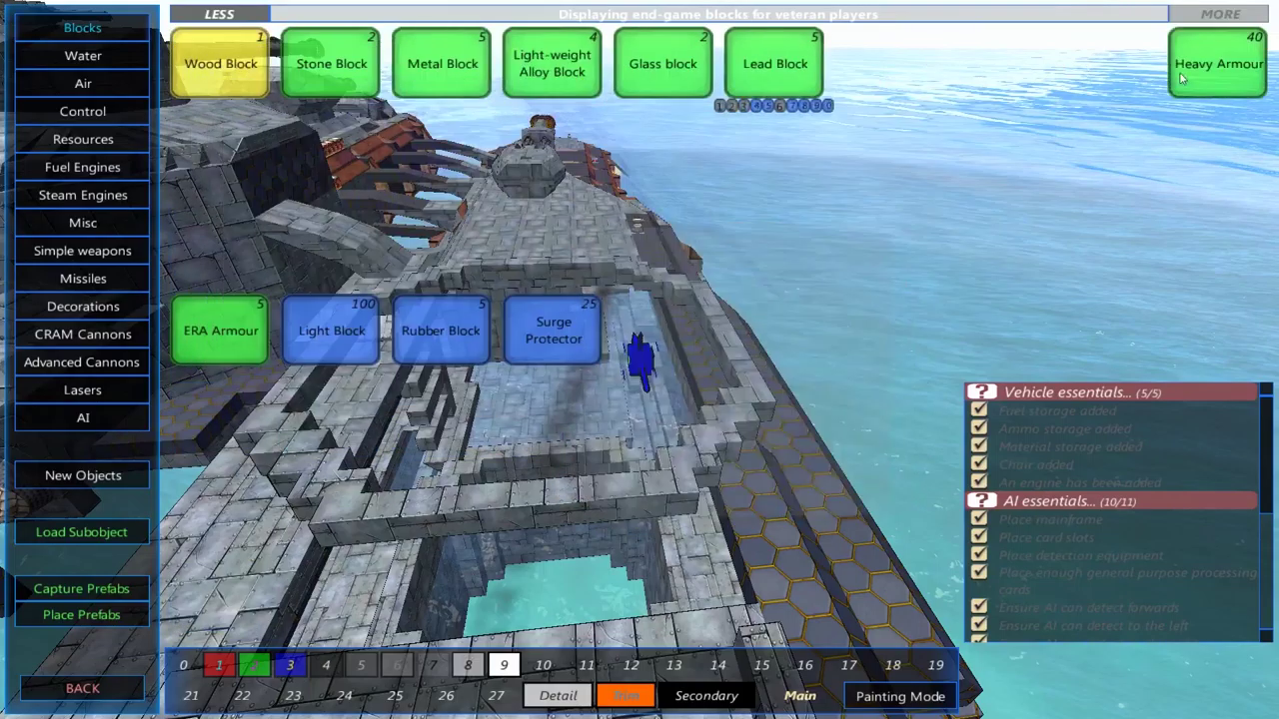
pyautogui.click(1217, 63)
pyautogui.press('e')
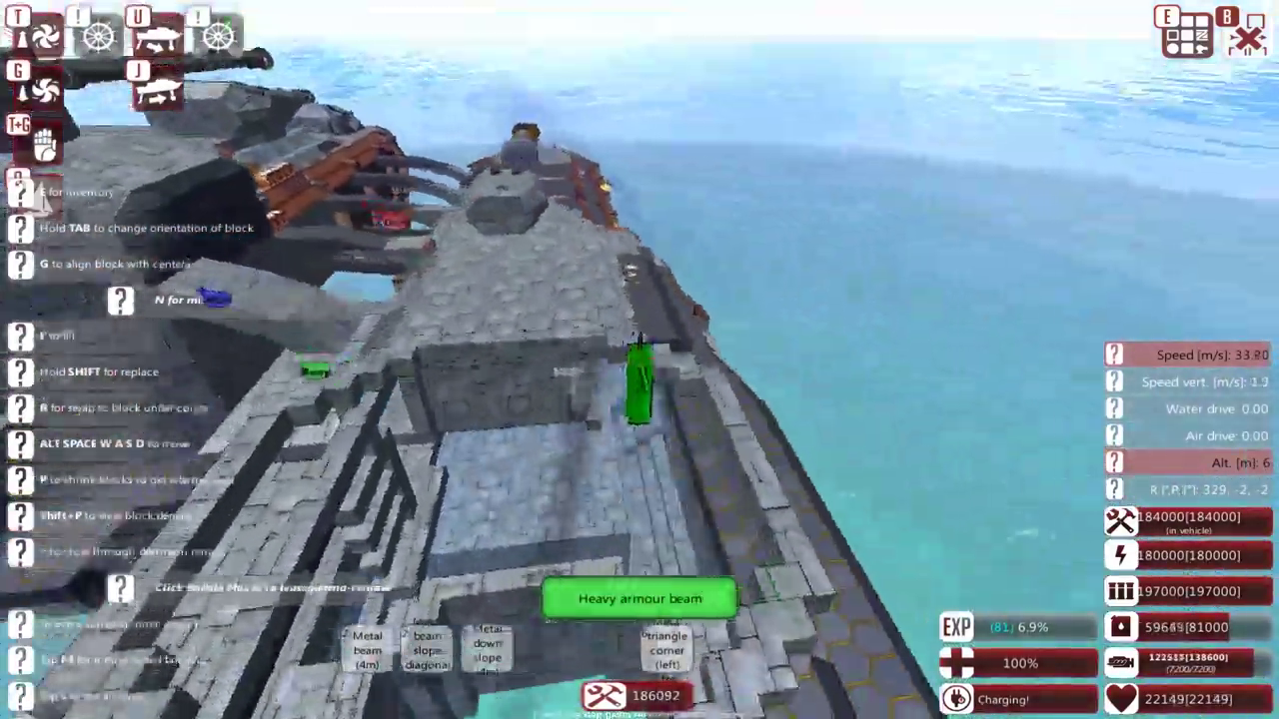
pyautogui.press('shift')
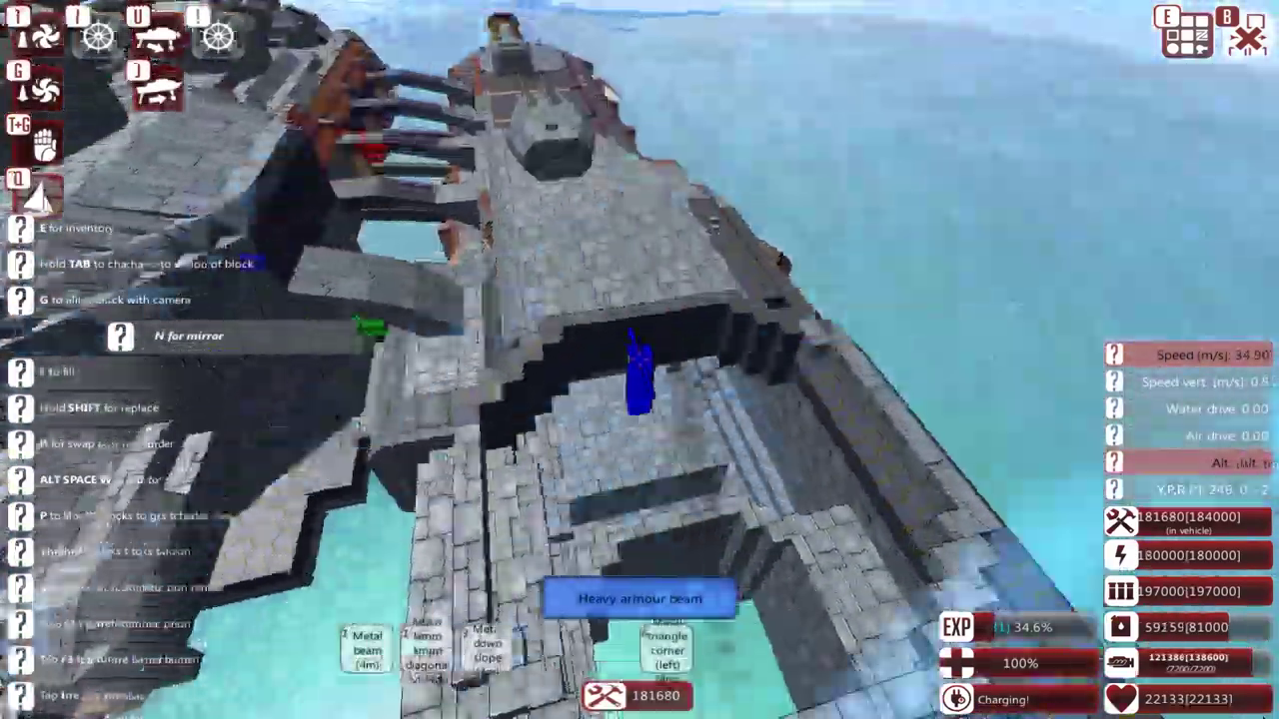
pyautogui.press('q')
pyautogui.click(145, 533)
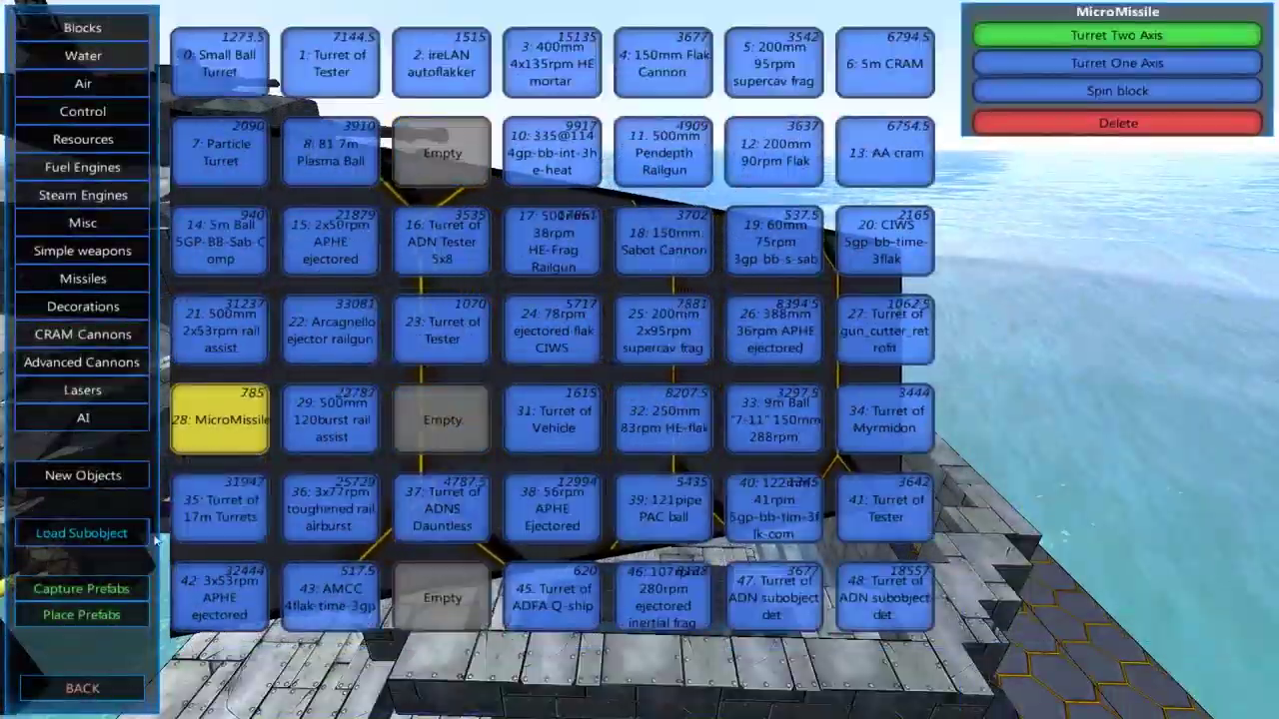
pyautogui.click(222, 589)
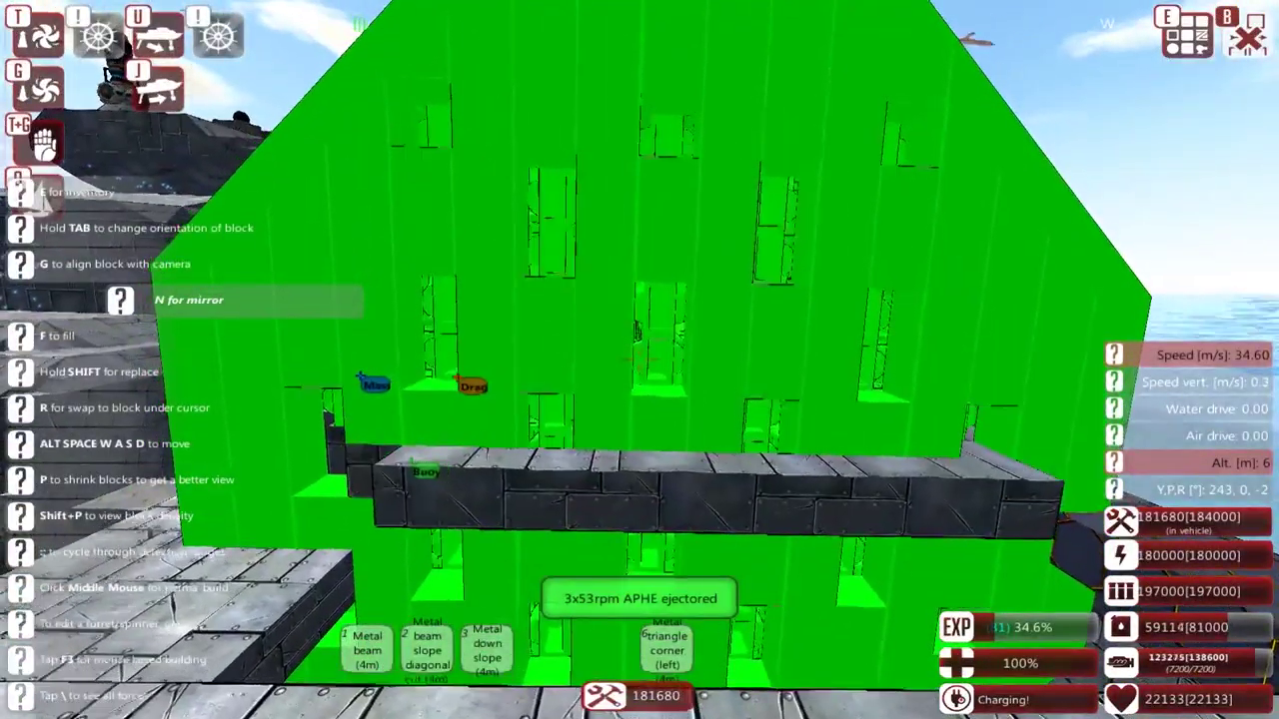
pyautogui.press('w')
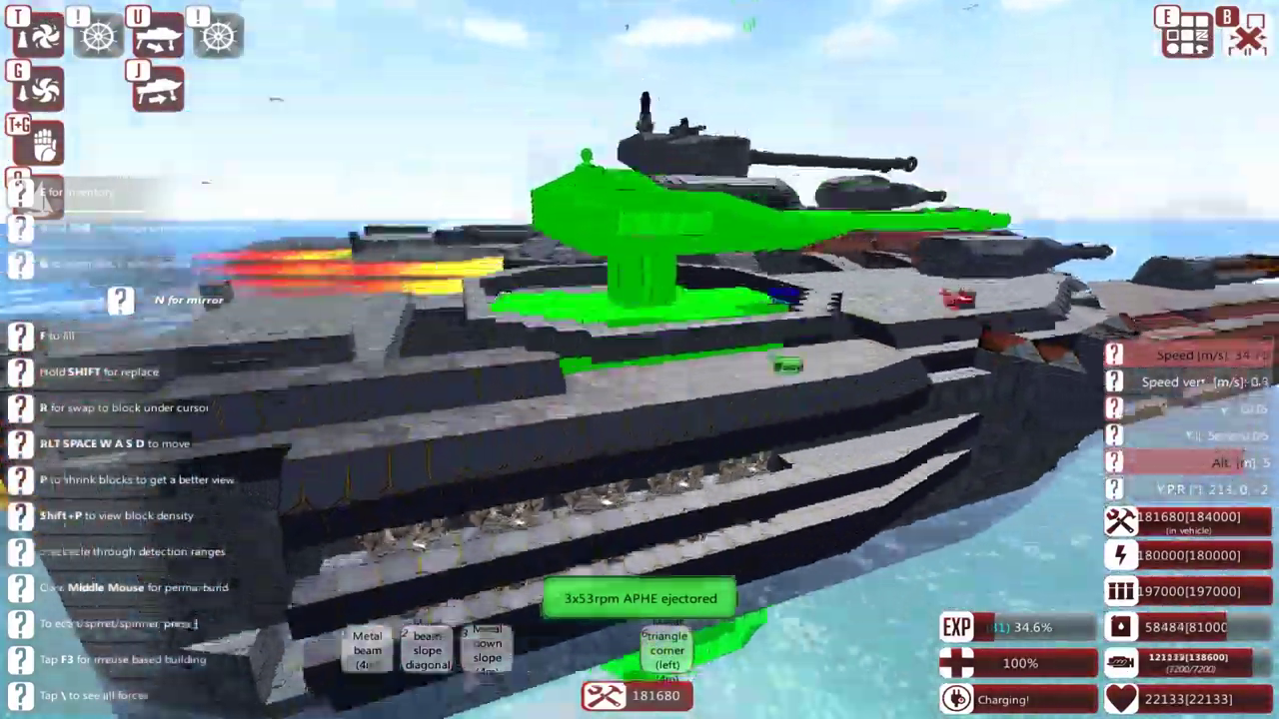
pyautogui.press('w')
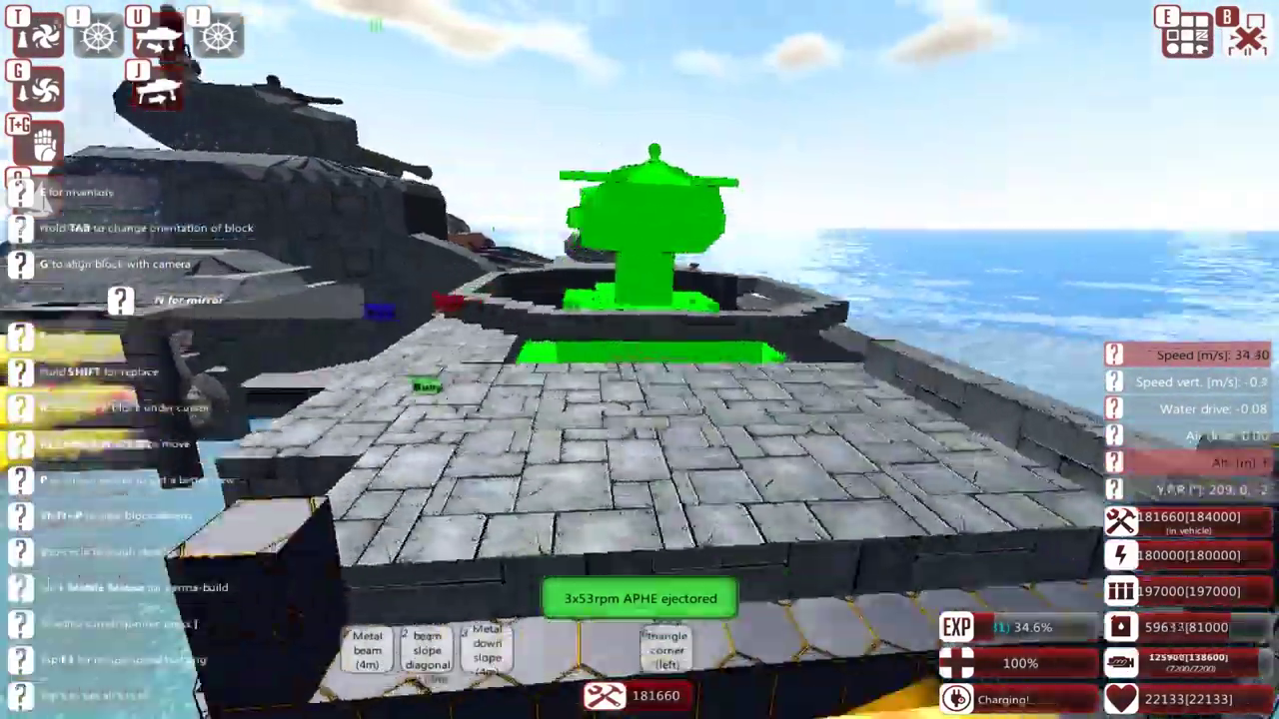
pyautogui.press('a')
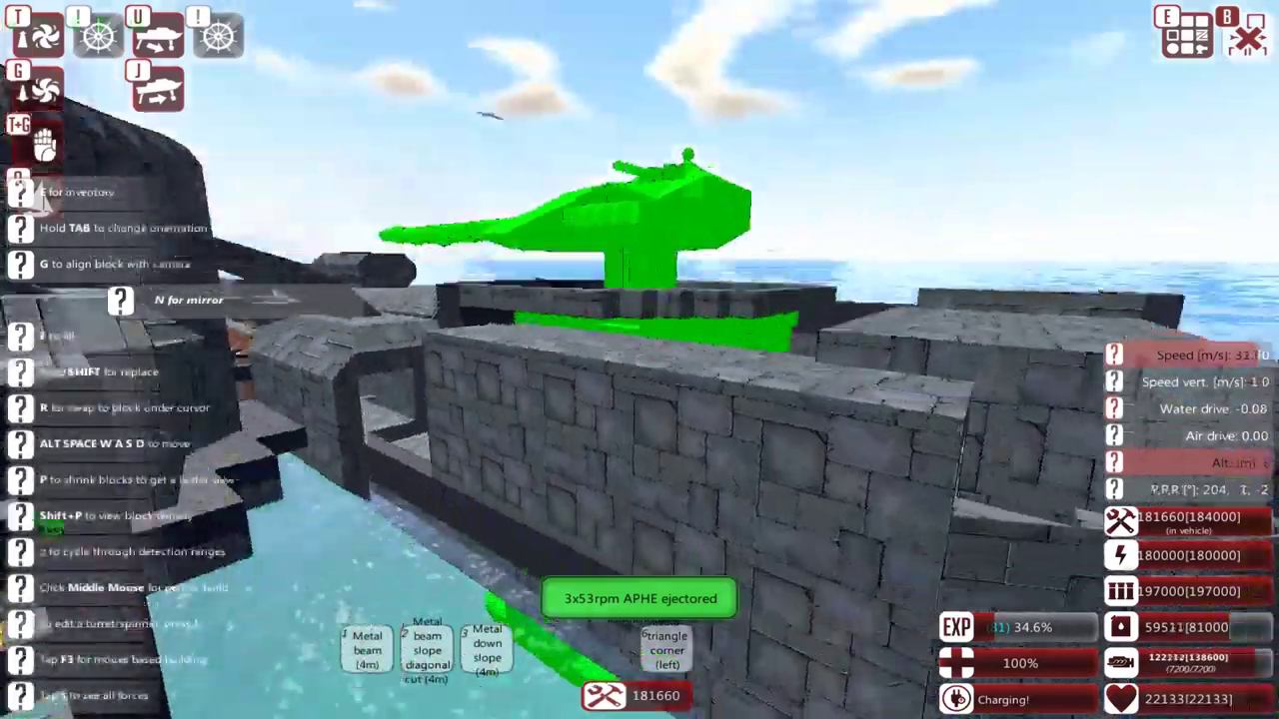
pyautogui.press('s')
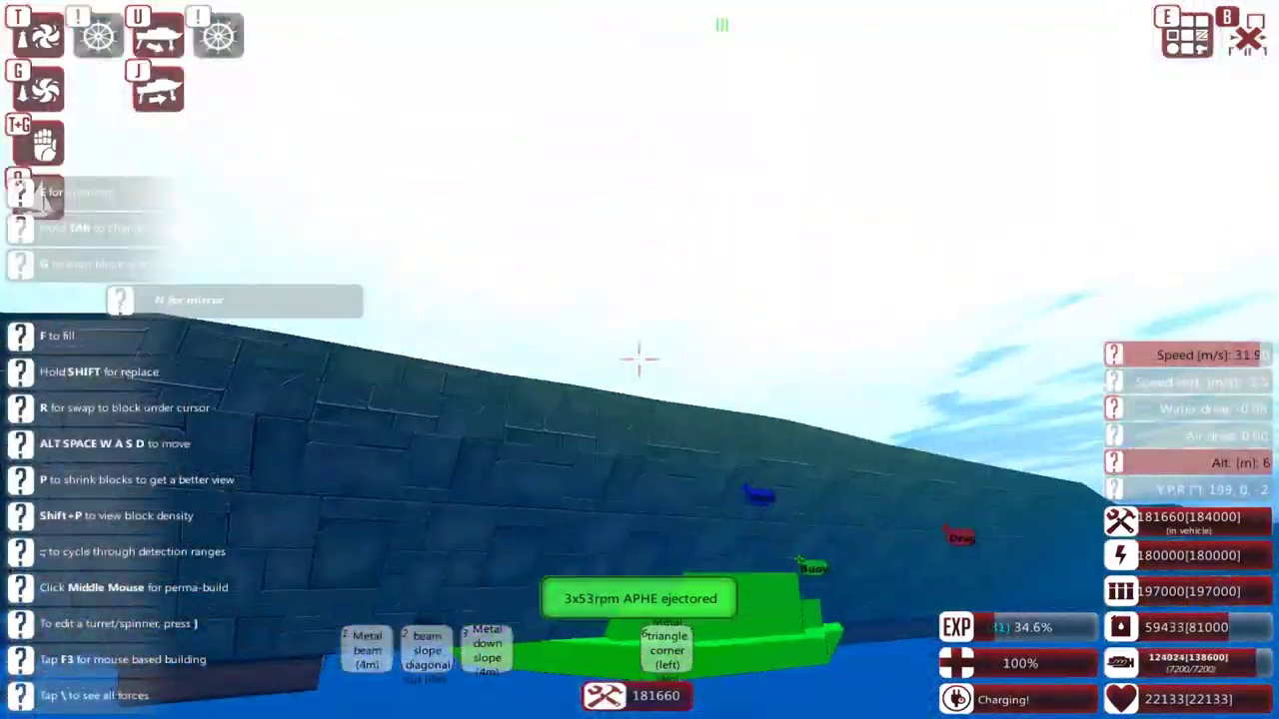
pyautogui.press('w')
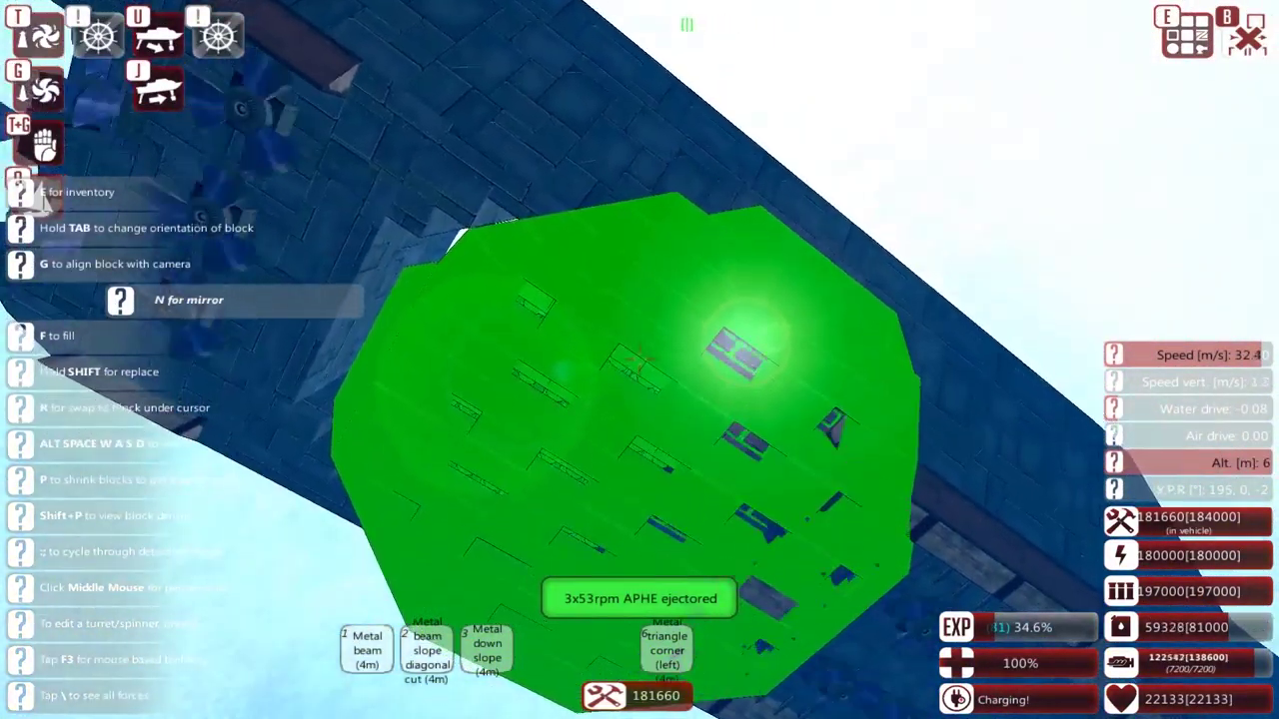
pyautogui.press('s')
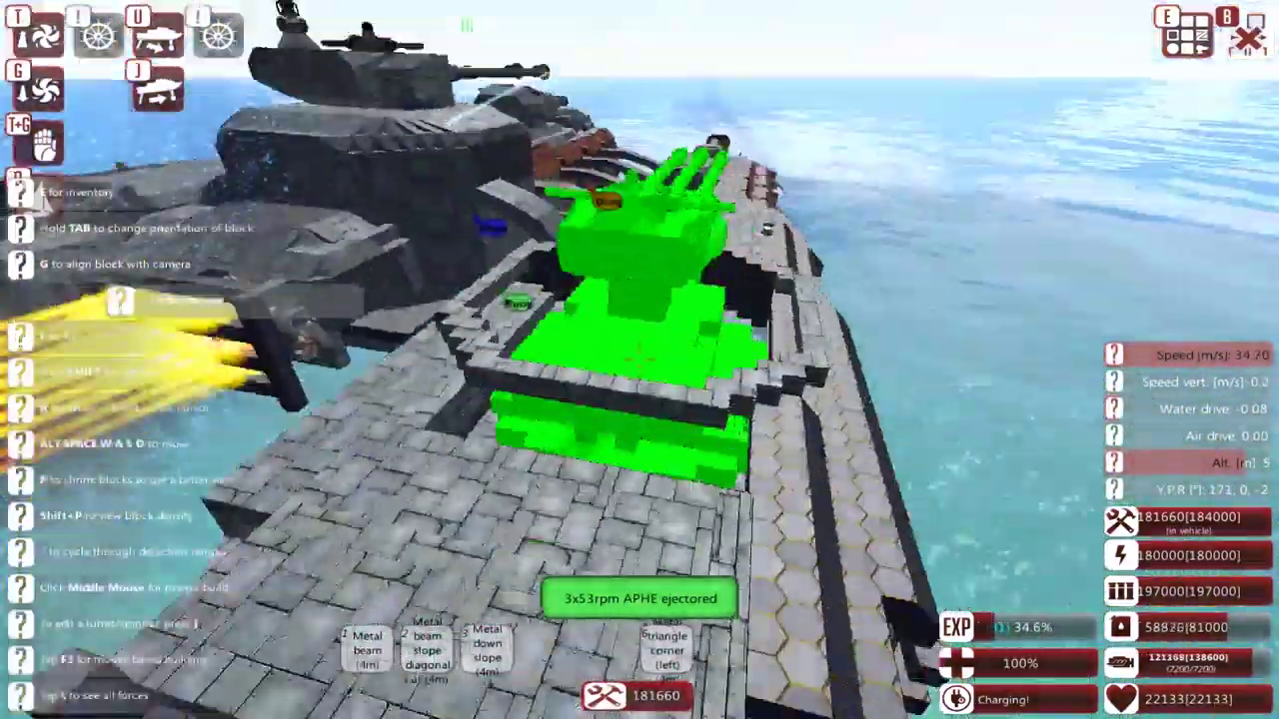
pyautogui.press('q')
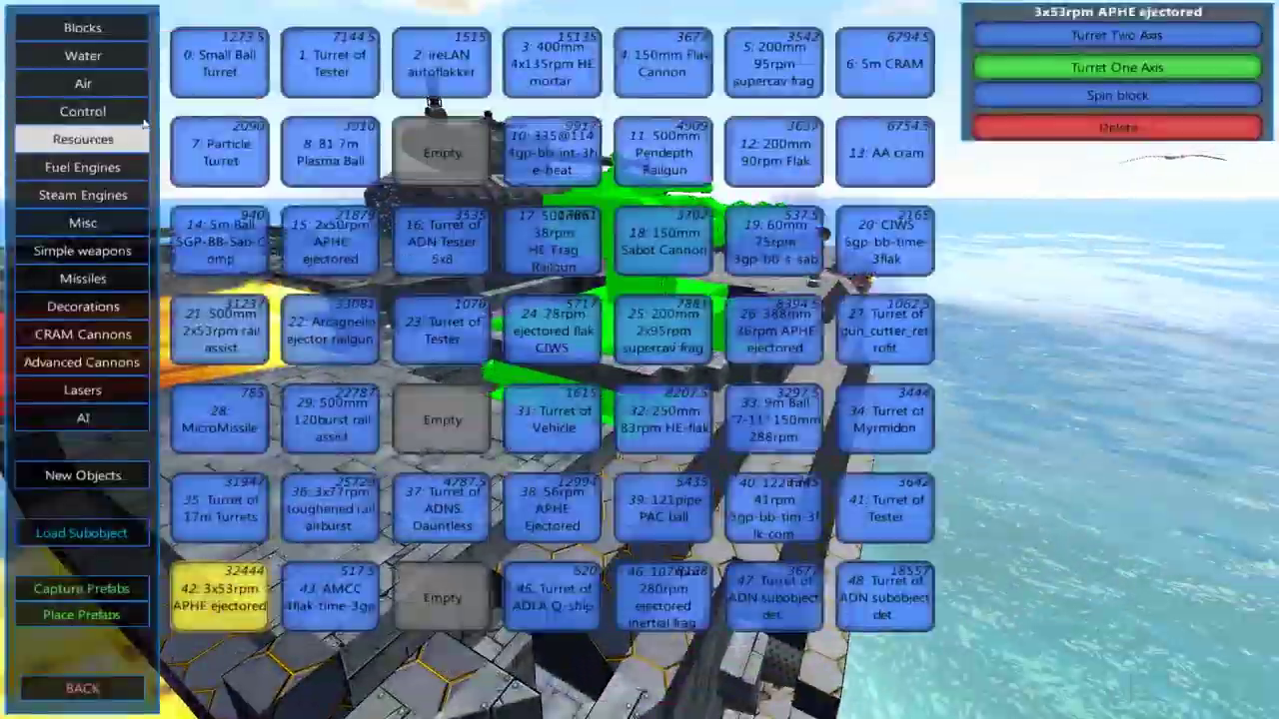
pyautogui.click(1218, 63)
pyautogui.click(229, 249)
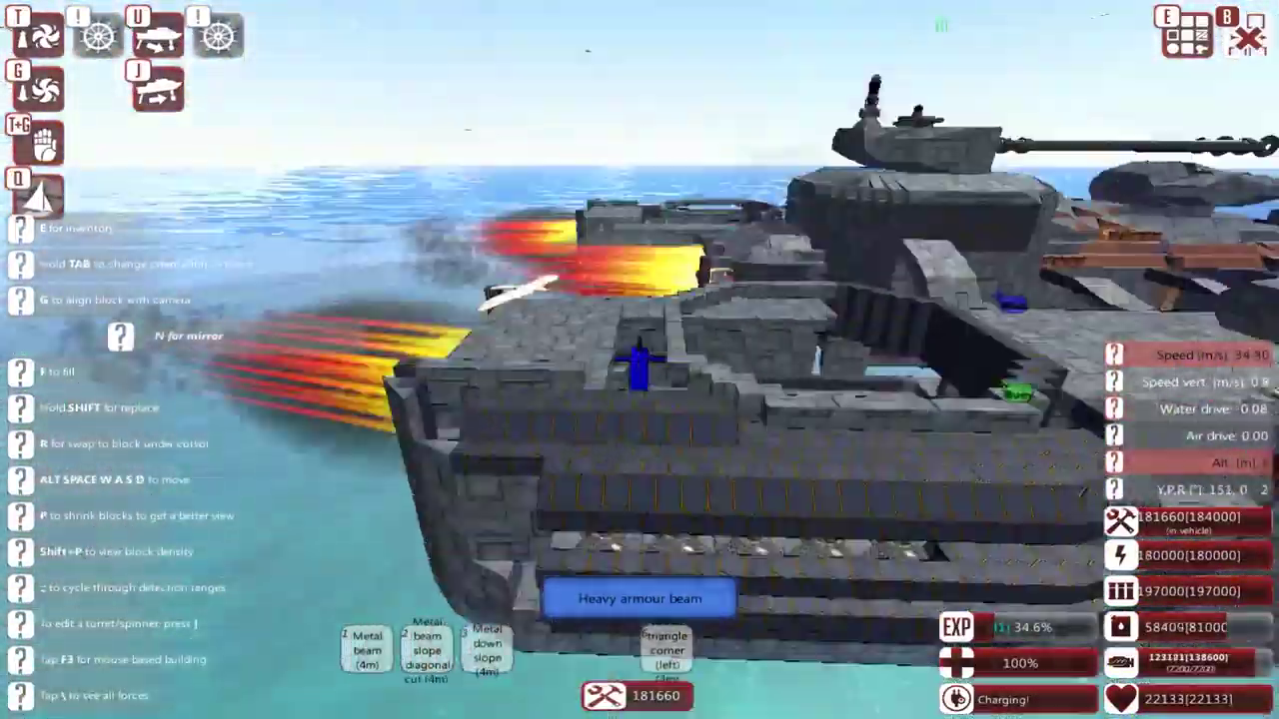
# Step: Swap among metal blocks, 4m metal beams and heavy armour beams, placing armour inside the hull
pyautogui.press('r')
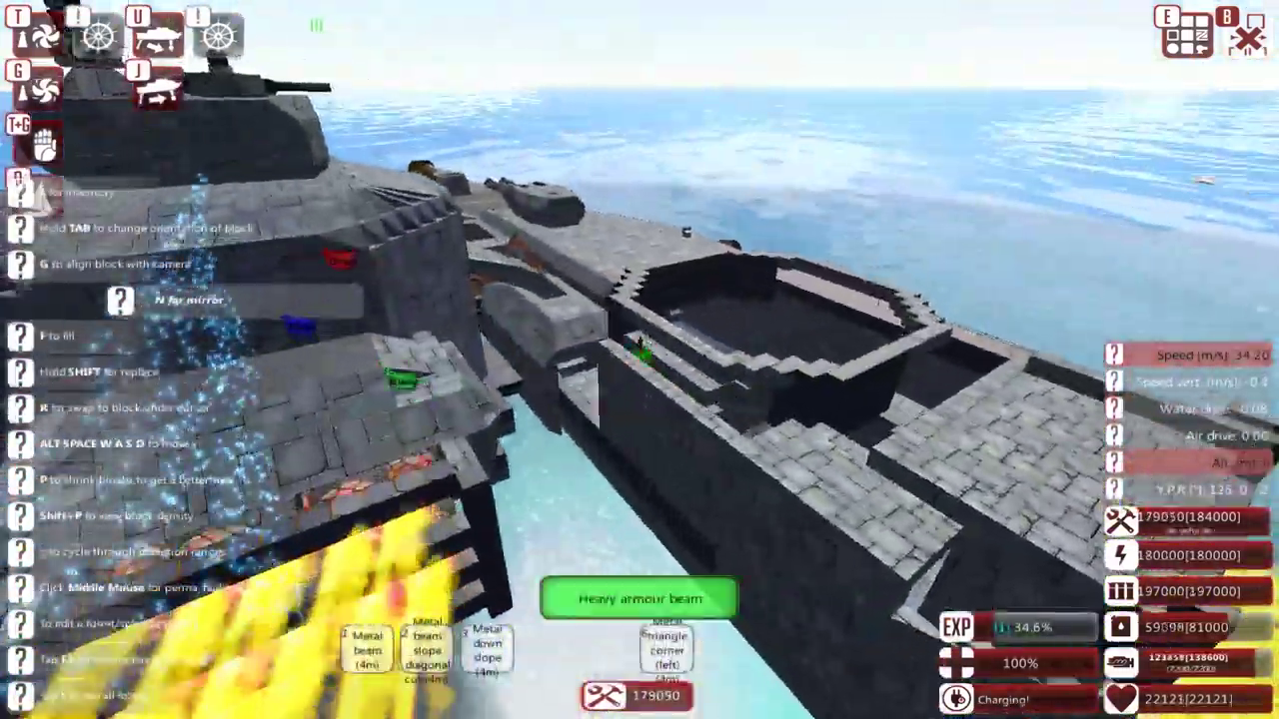
pyautogui.press('1')
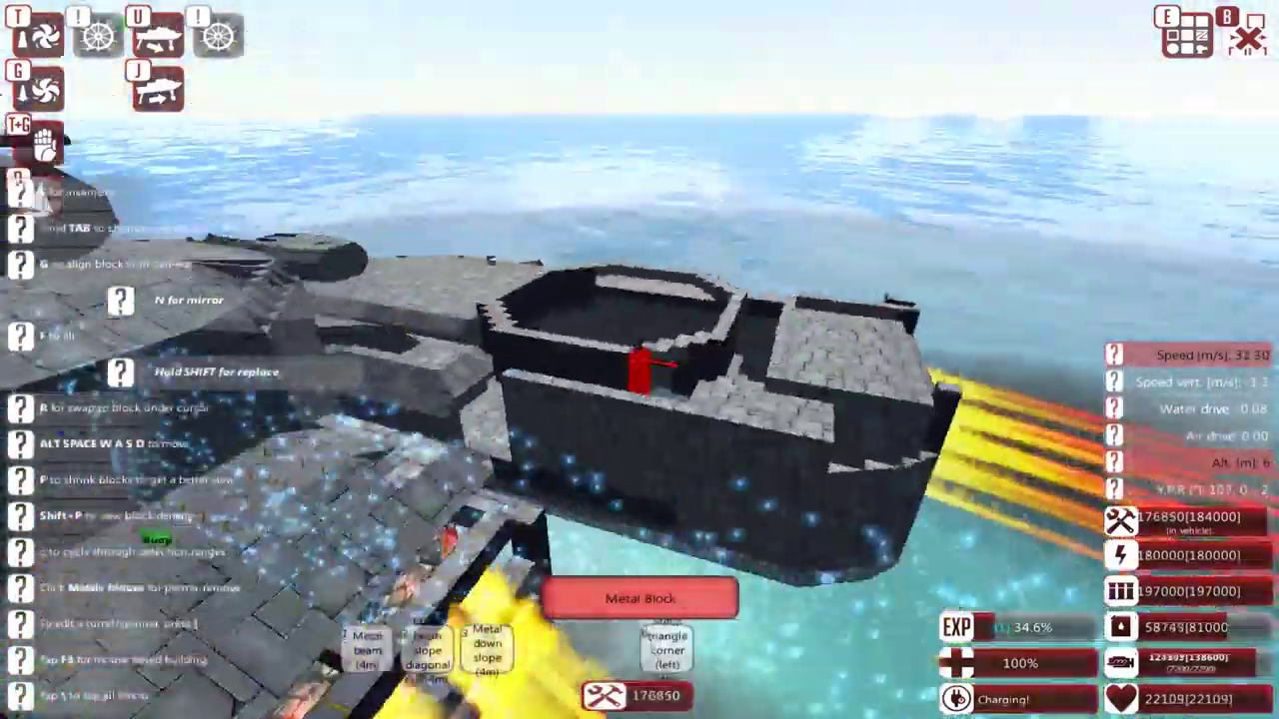
pyautogui.press('r')
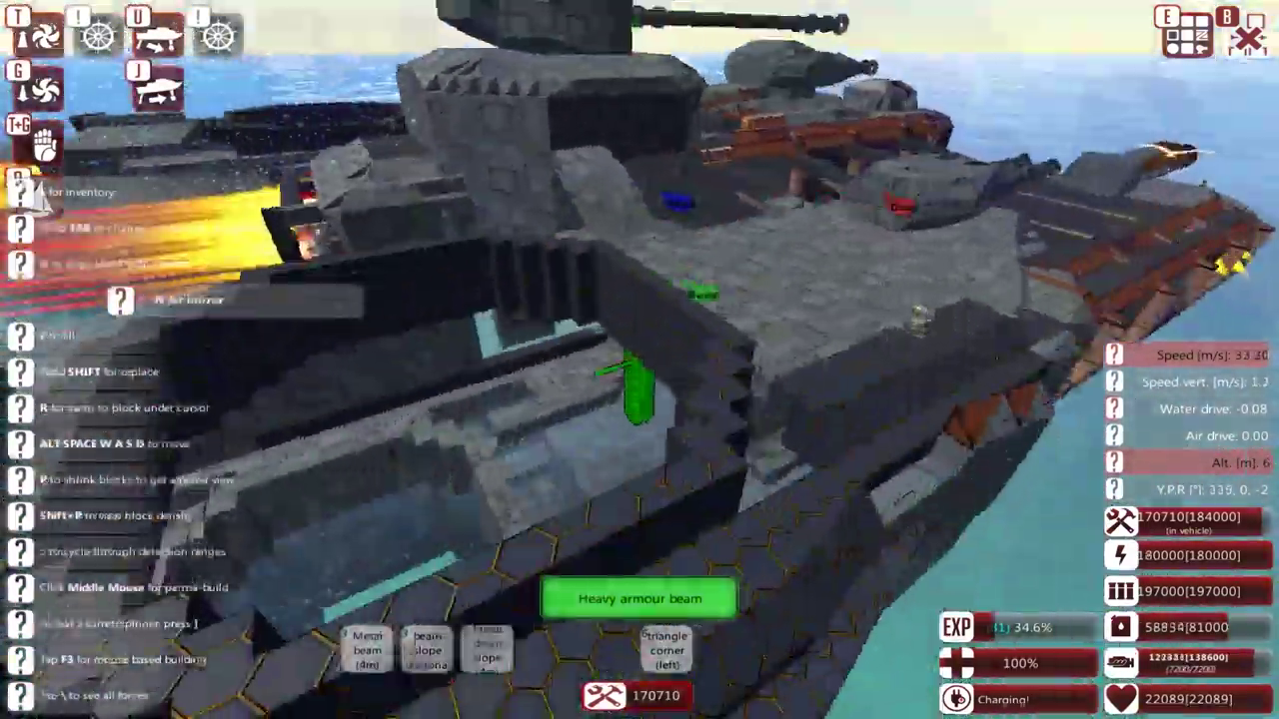
pyautogui.press('w')
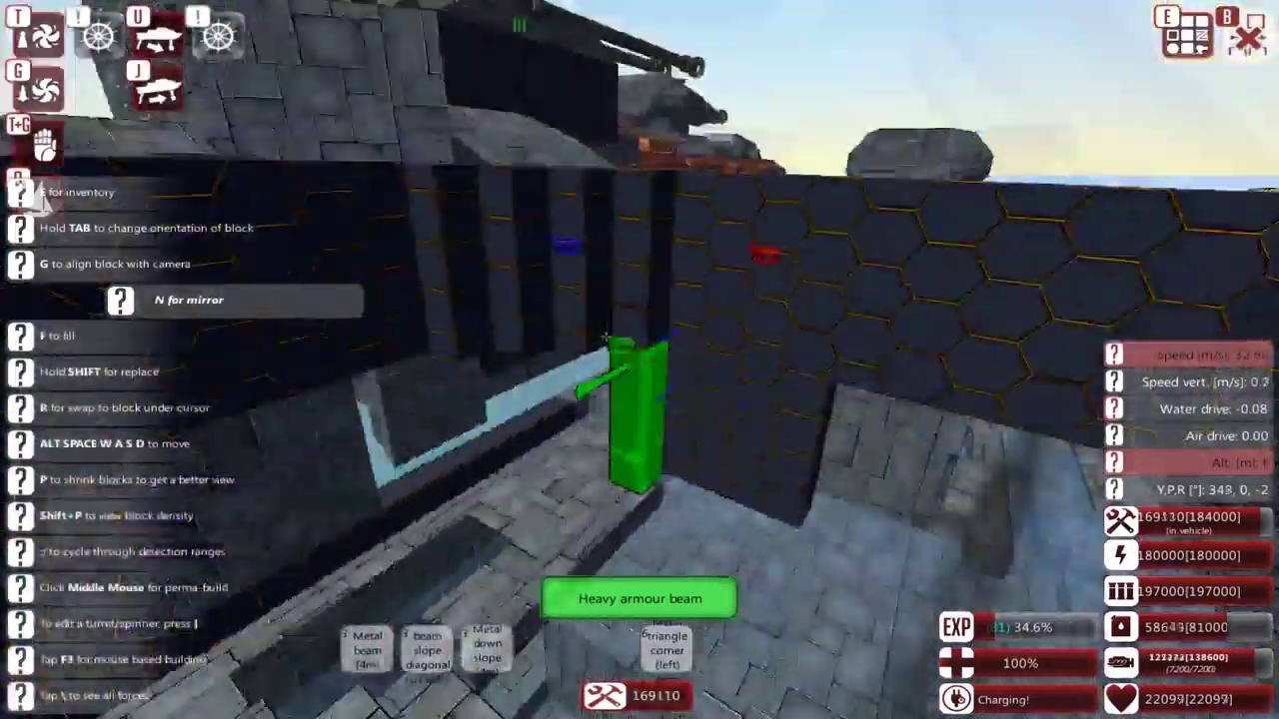
pyautogui.click(607, 339)
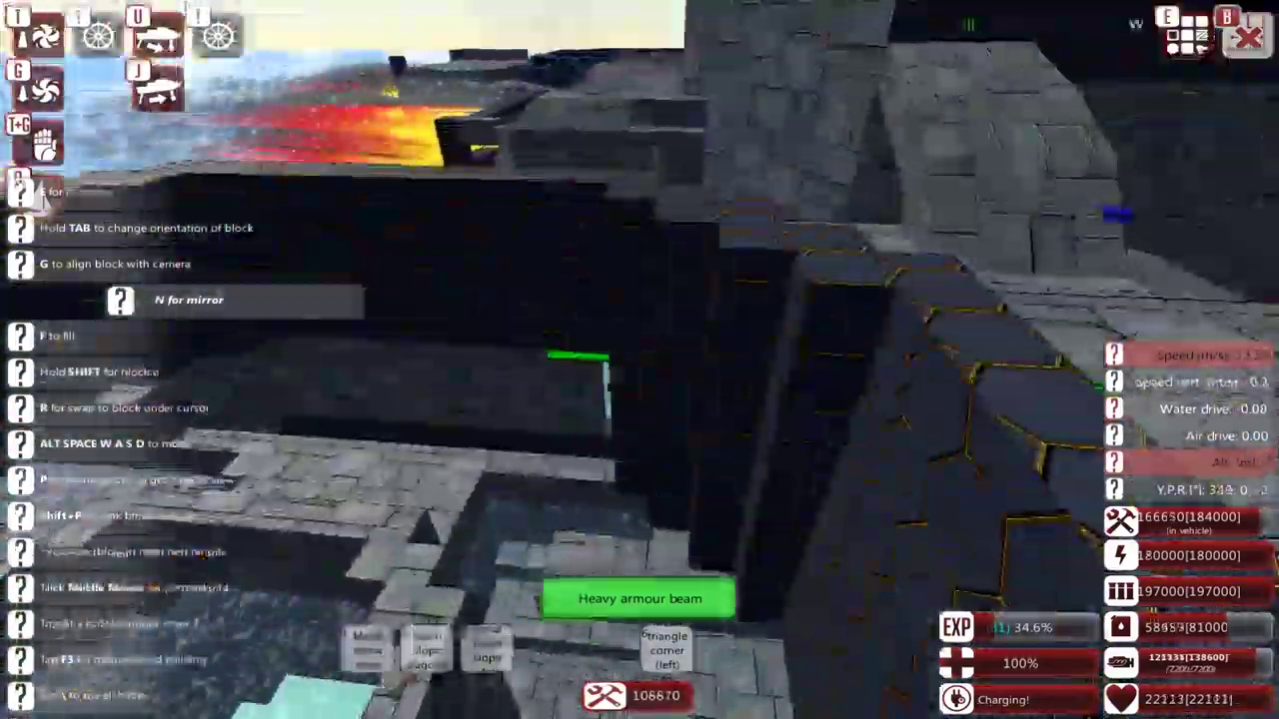
pyautogui.press('space')
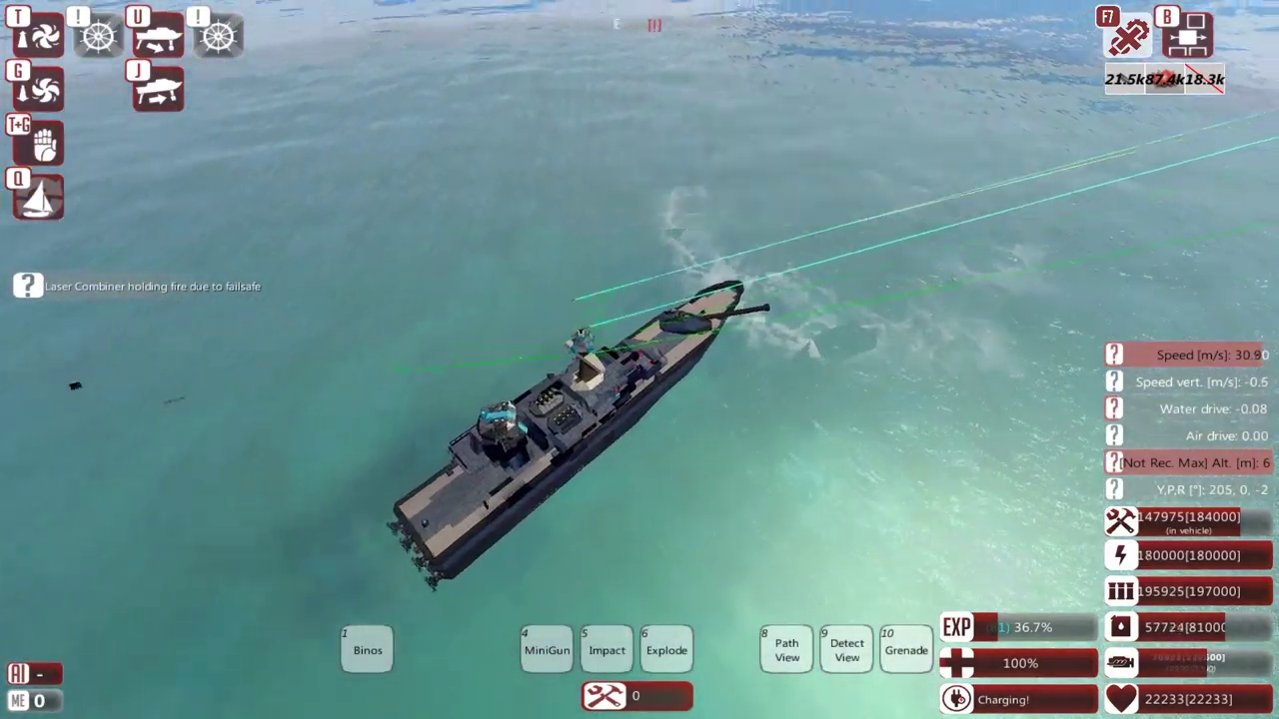
# Step: Check the vehicle information panel while sailing through the storm under fire
pyautogui.press('q')
pyautogui.press('q')
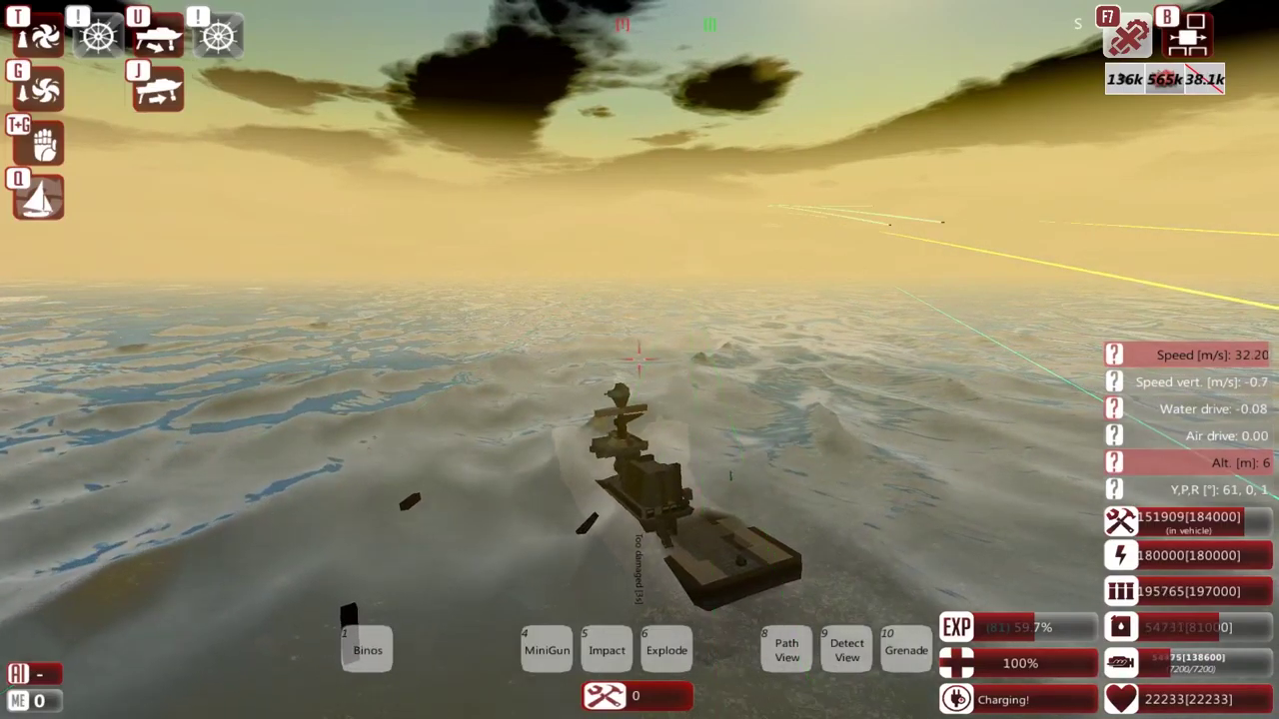
# Step: Lay a long run of heavy armour beams inside the damaged hull
pyautogui.press('q')
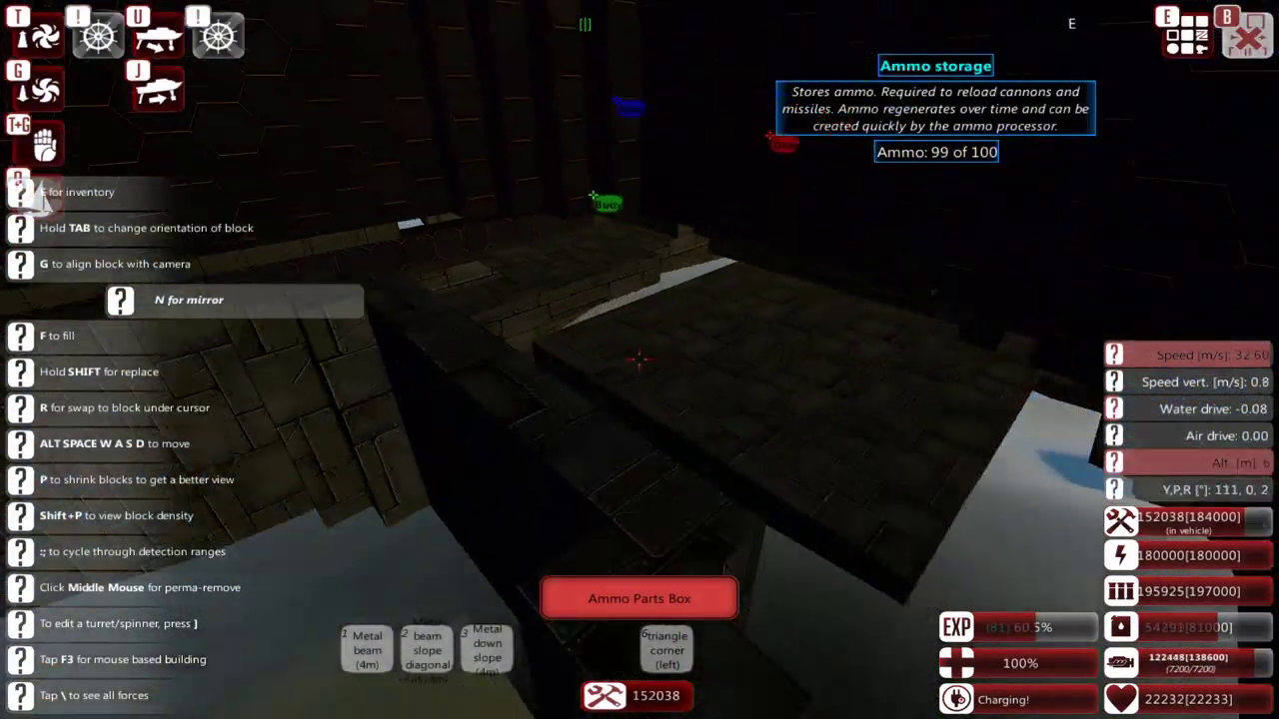
pyautogui.press('w')
pyautogui.press('w')
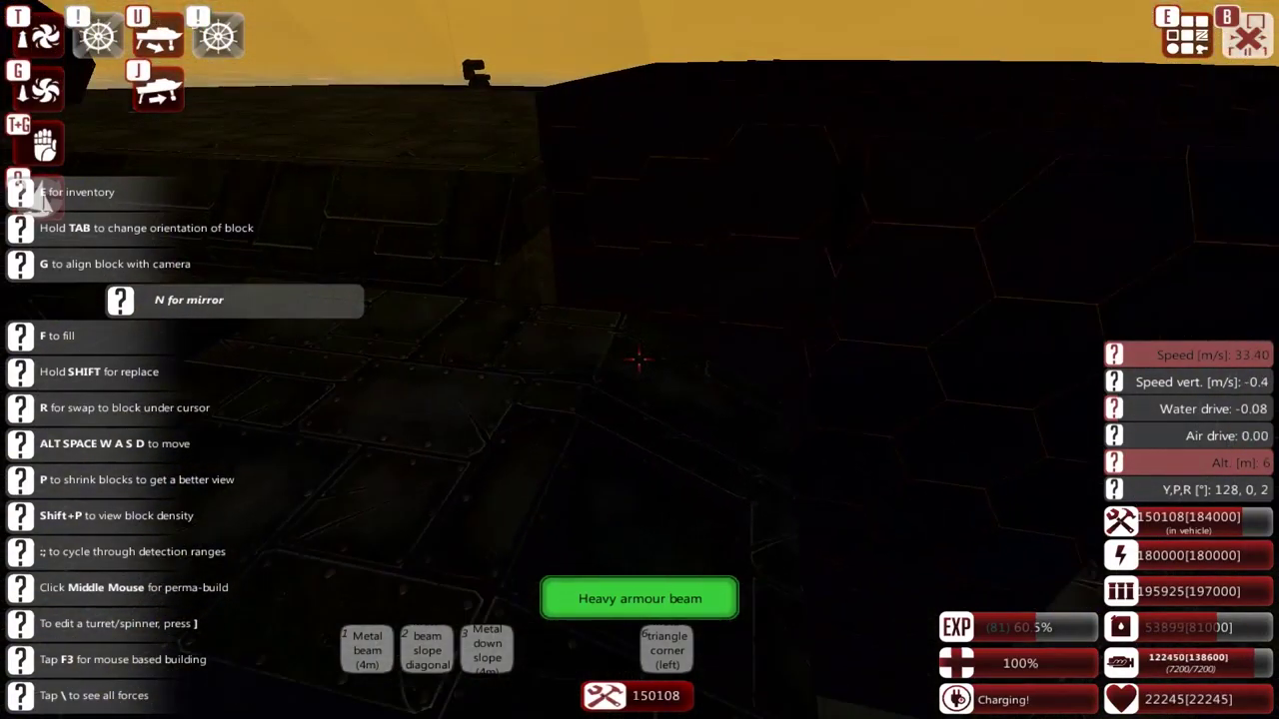
pyautogui.press('s')
pyautogui.press('s')
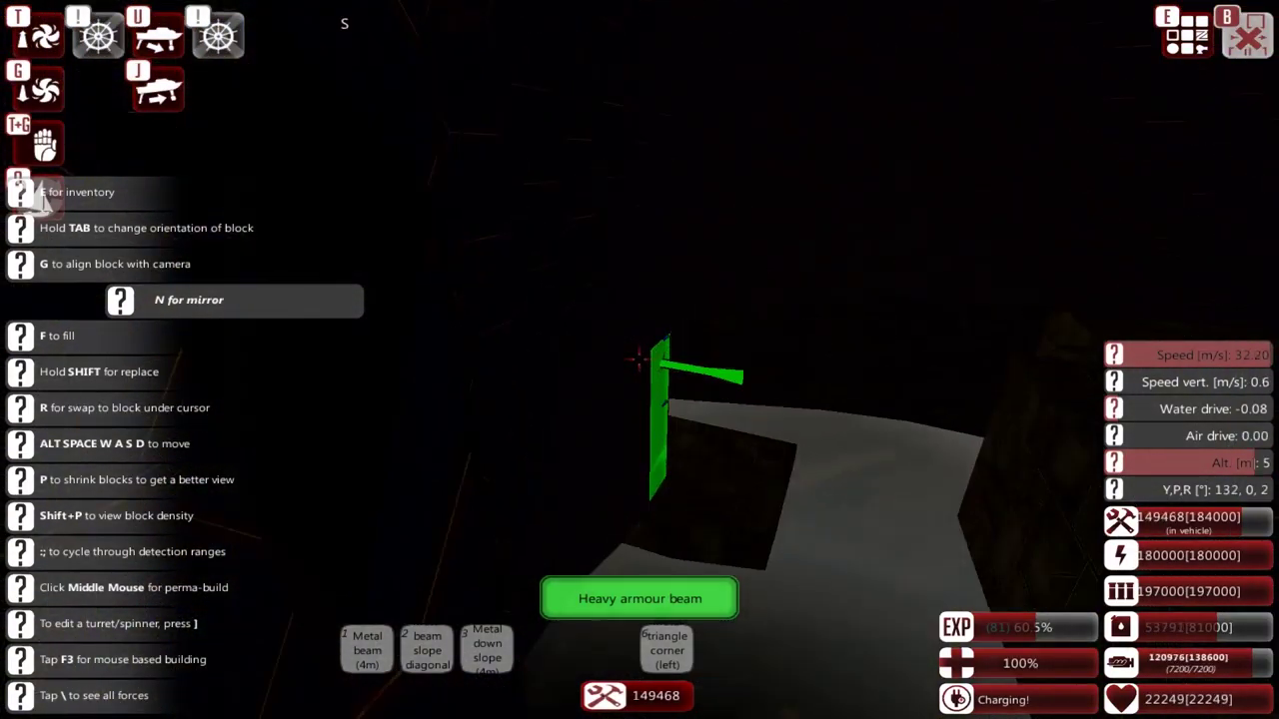
pyautogui.press('e')
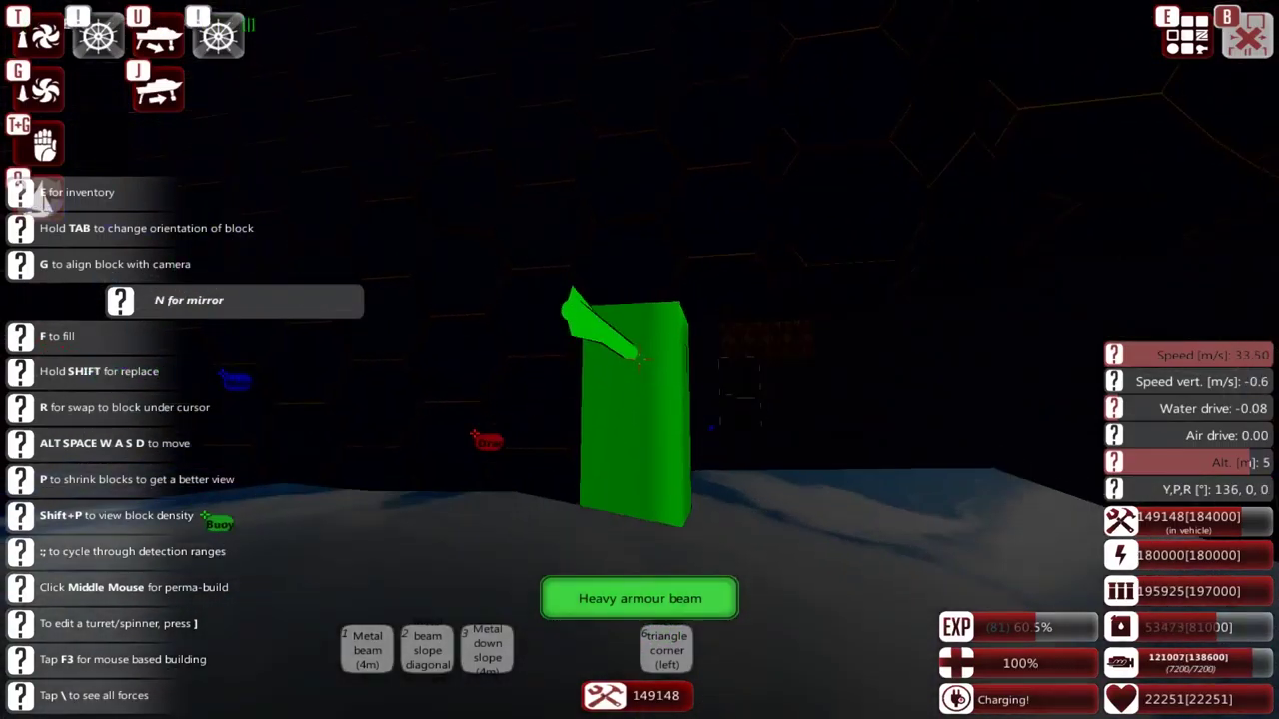
pyautogui.press('e')
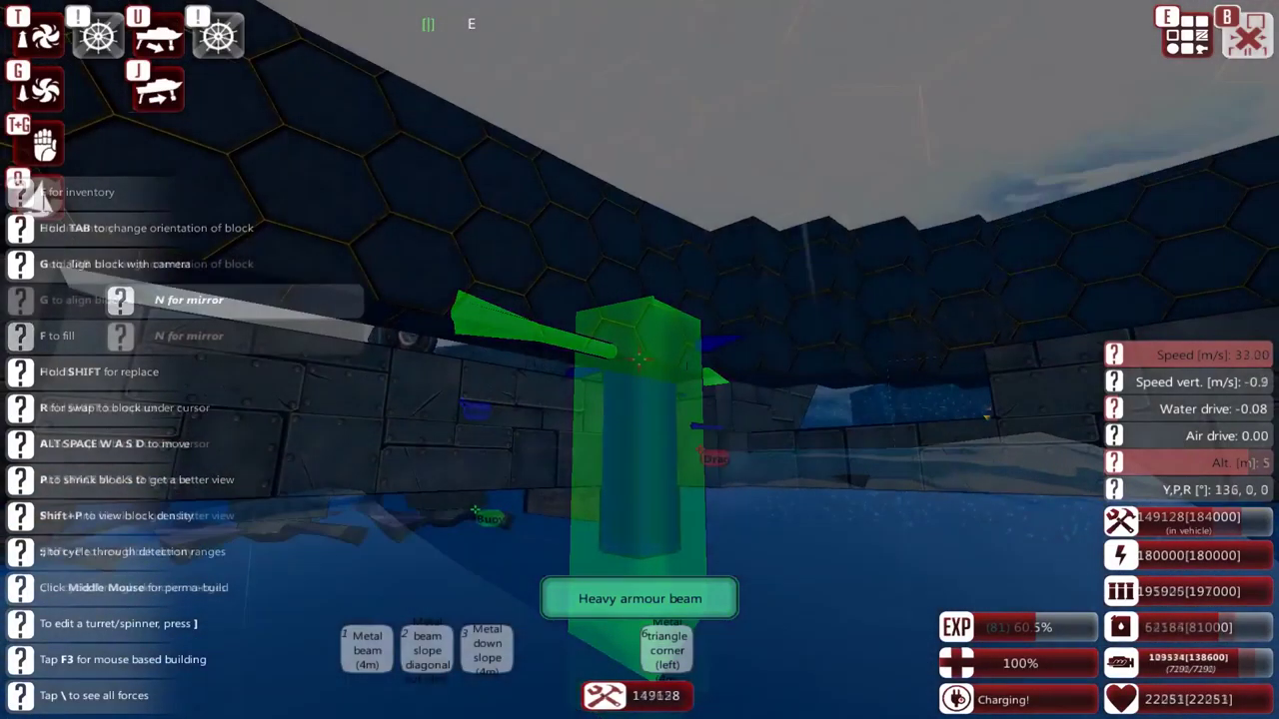
pyautogui.click(640, 357)
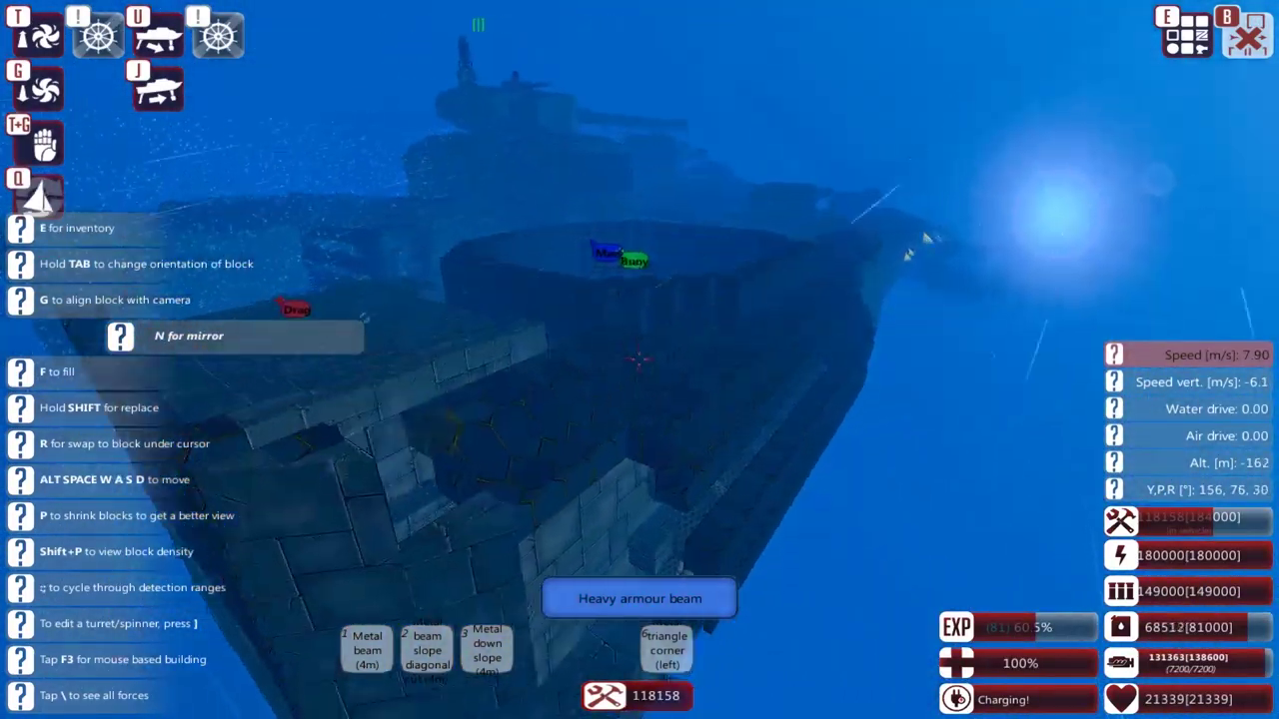
# Step: Fit Huge propellers to the sunken hull
pyautogui.press('b')
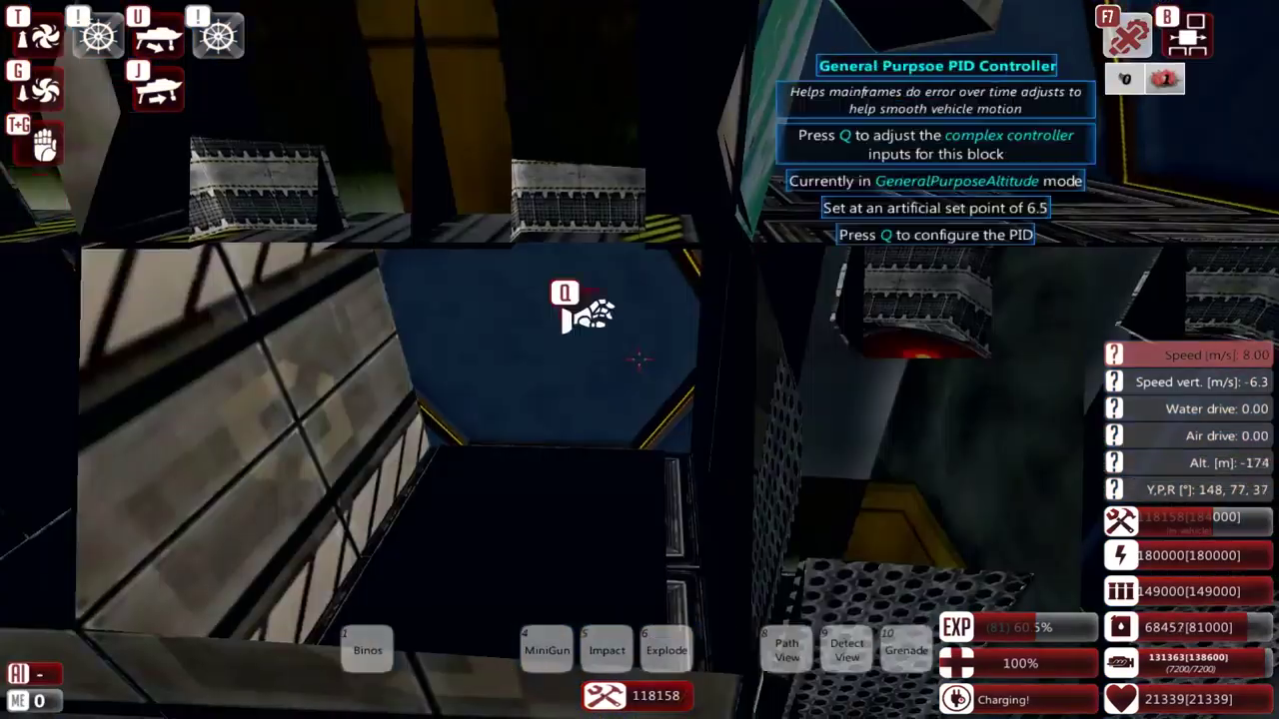
pyautogui.press('b')
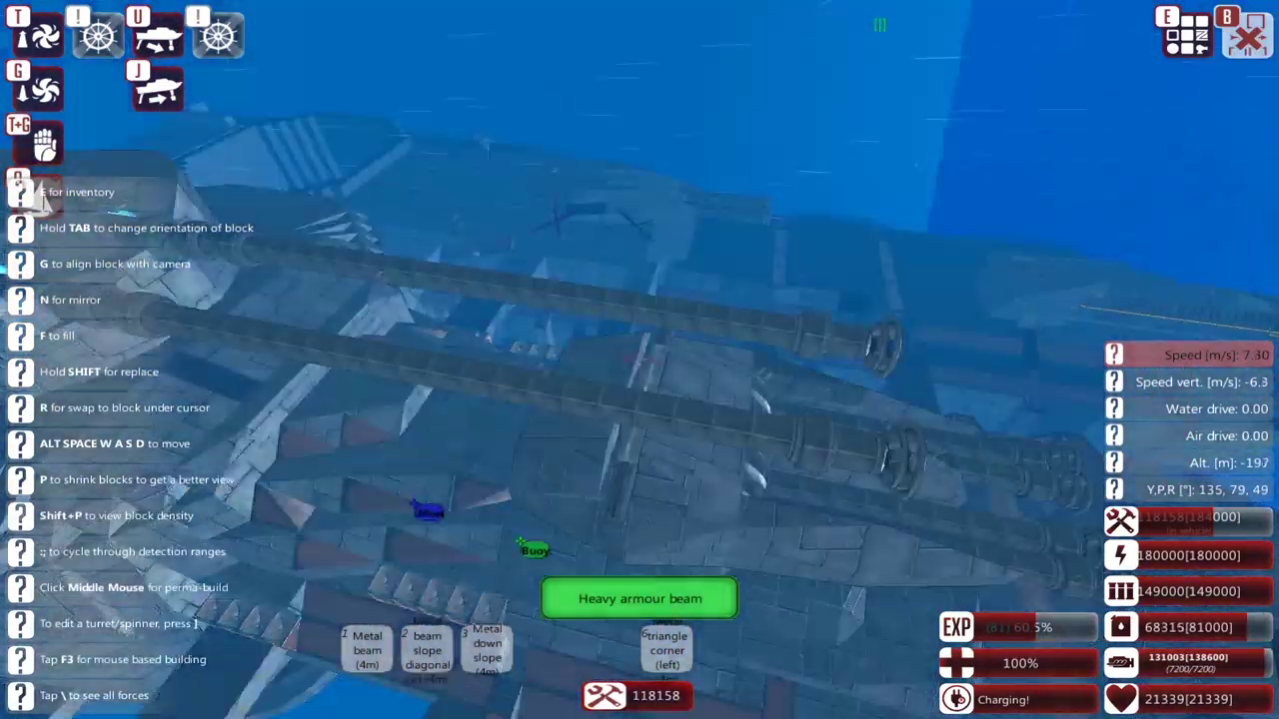
pyautogui.press('b')
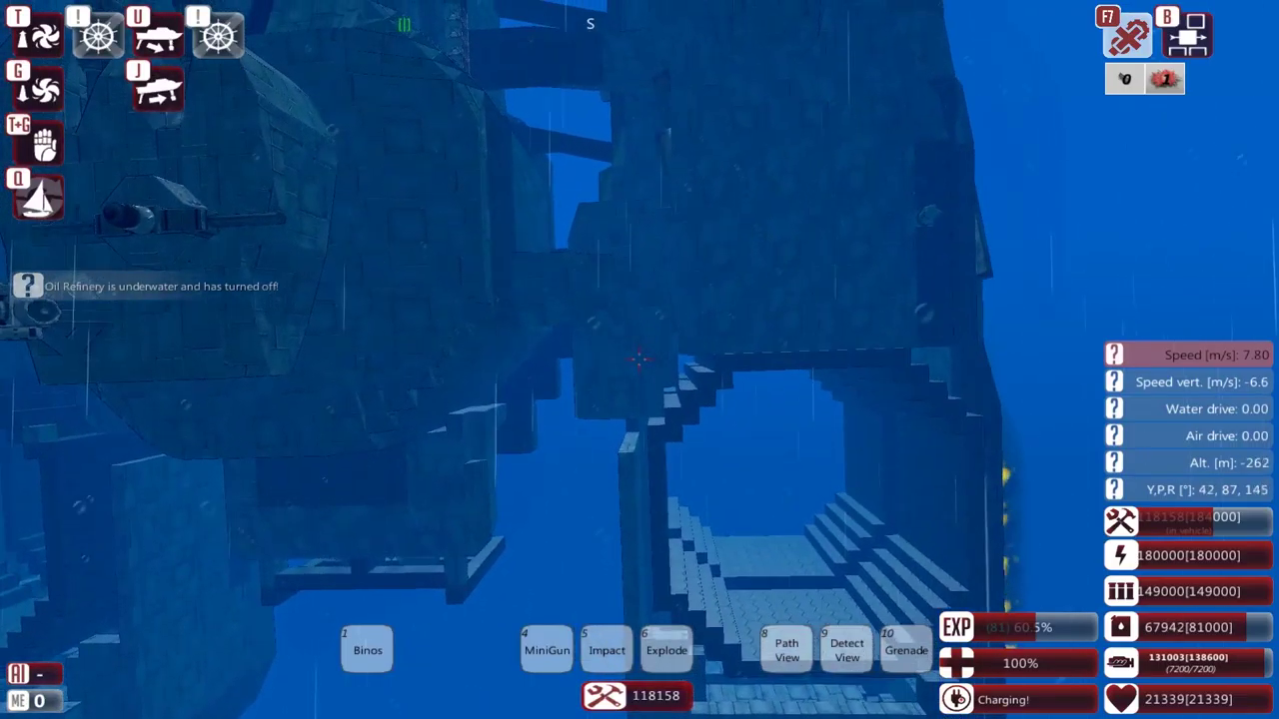
pyautogui.press('Escape')
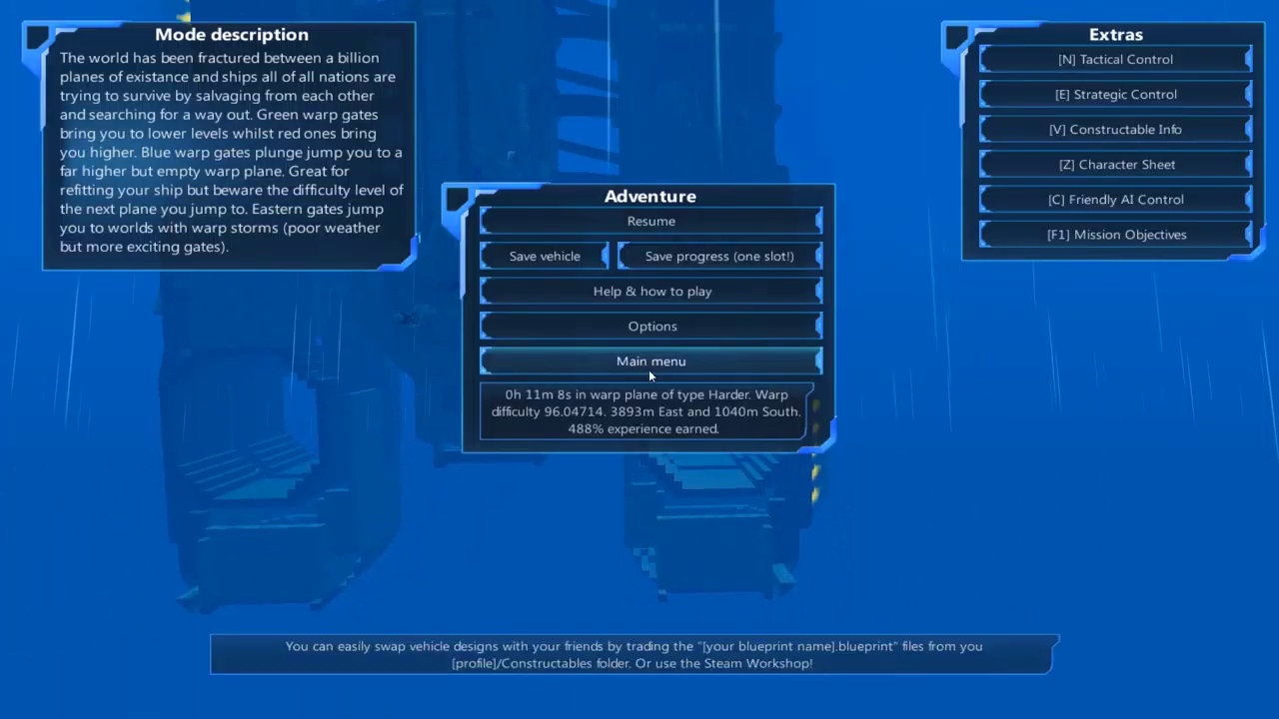
pyautogui.press('Escape')
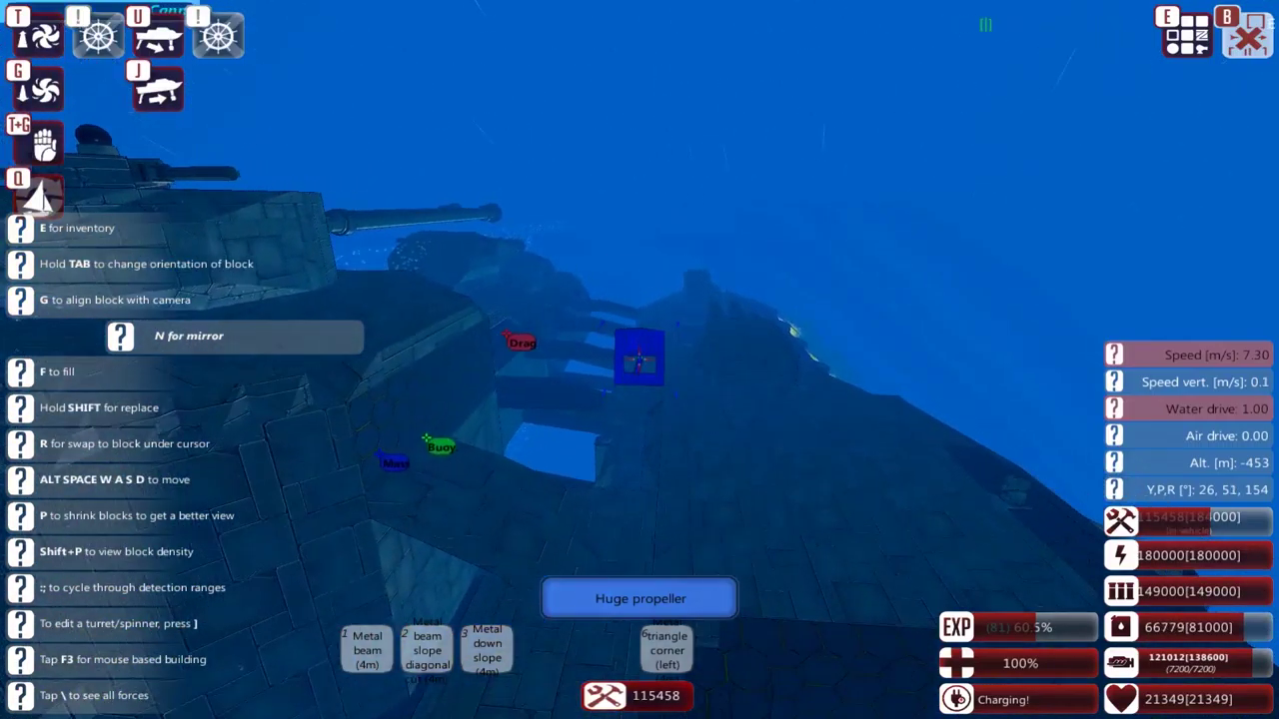
pyautogui.press('Tab')
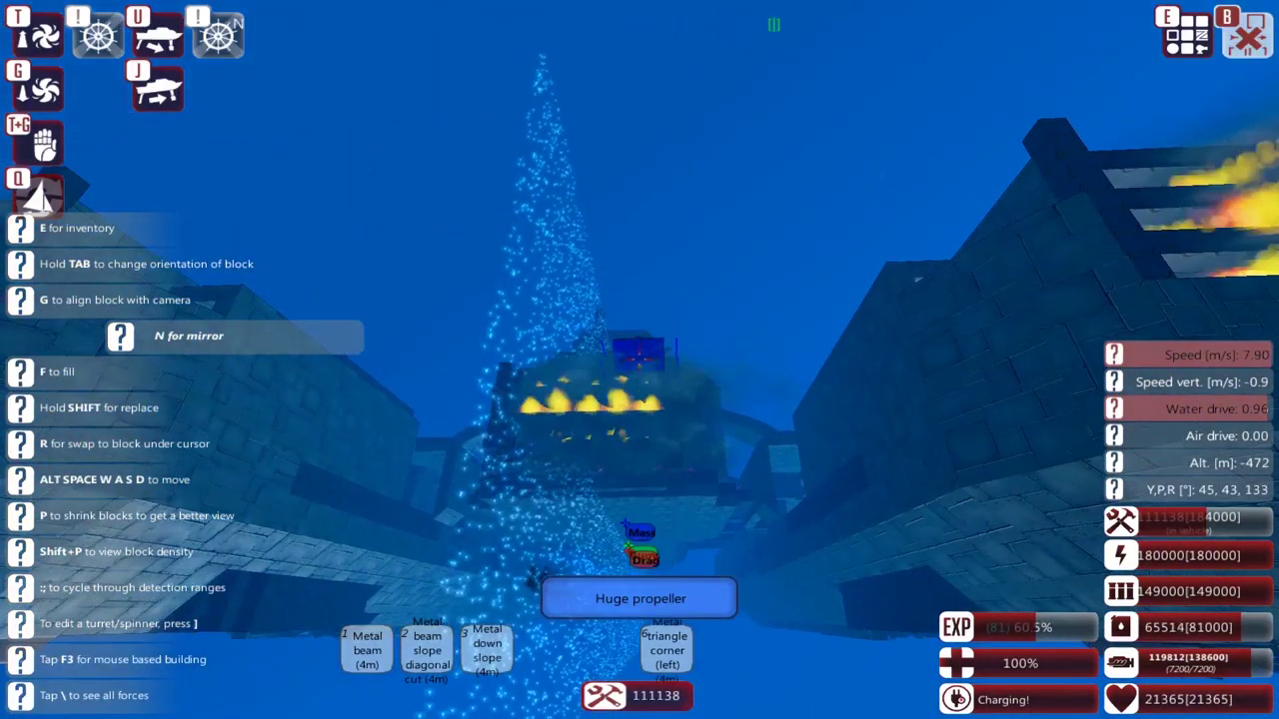
# Step: Set the water drive to 1.00 so the wreck climbs toward the surface
pyautogui.press('q')
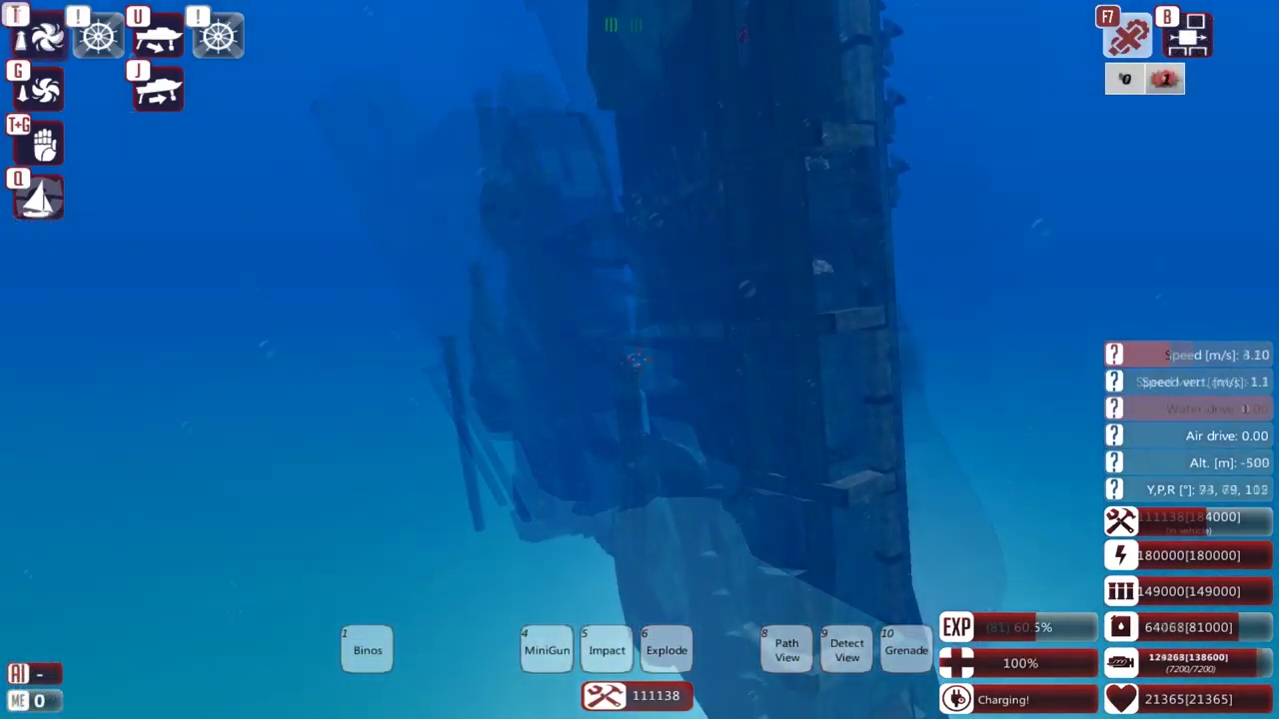
pyautogui.press('w')
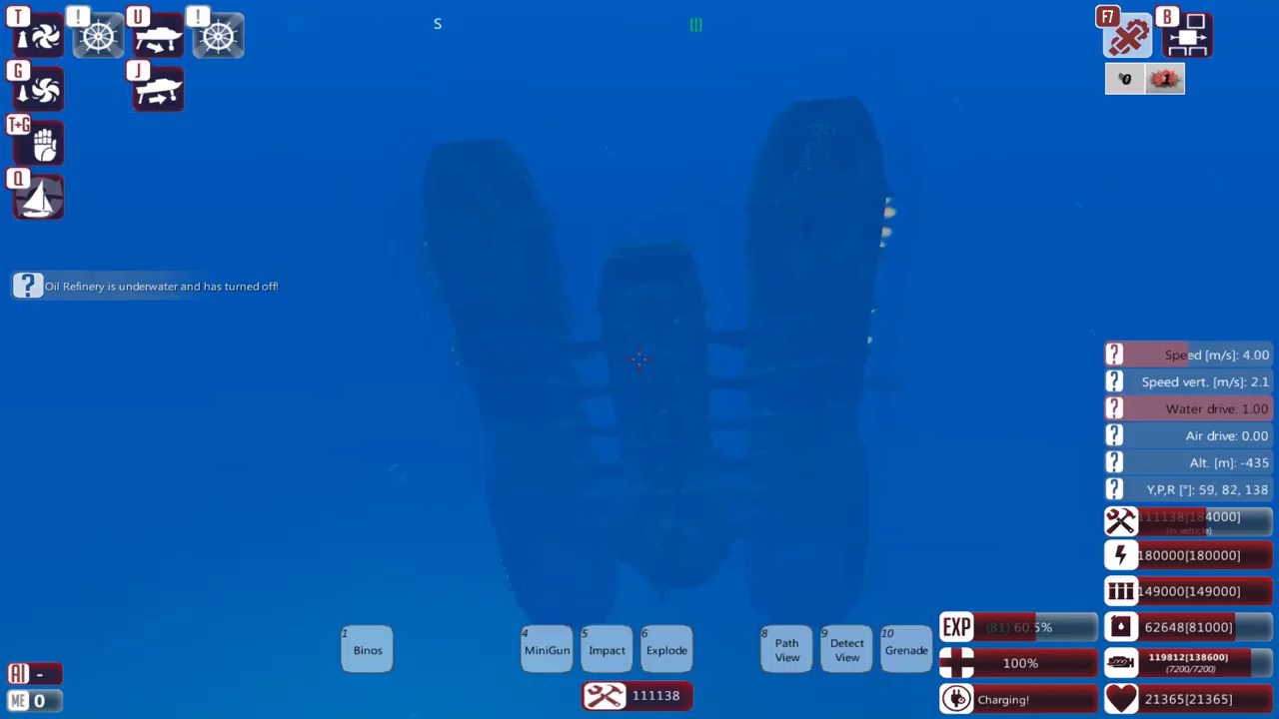
pyautogui.press('b')
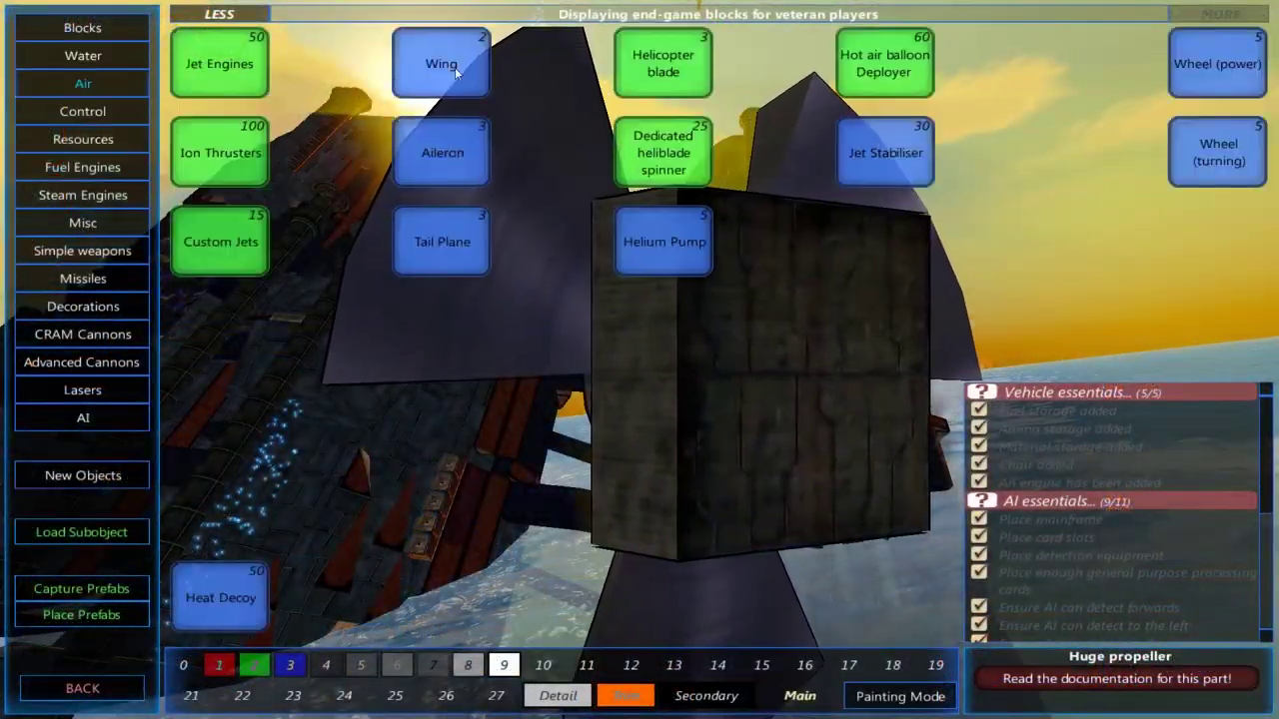
# Step: Select the Huge Jet Engine, then cycle between it, the Huge propeller and the 4m metal beam
pyautogui.click(204, 64)
pyautogui.click(190, 146)
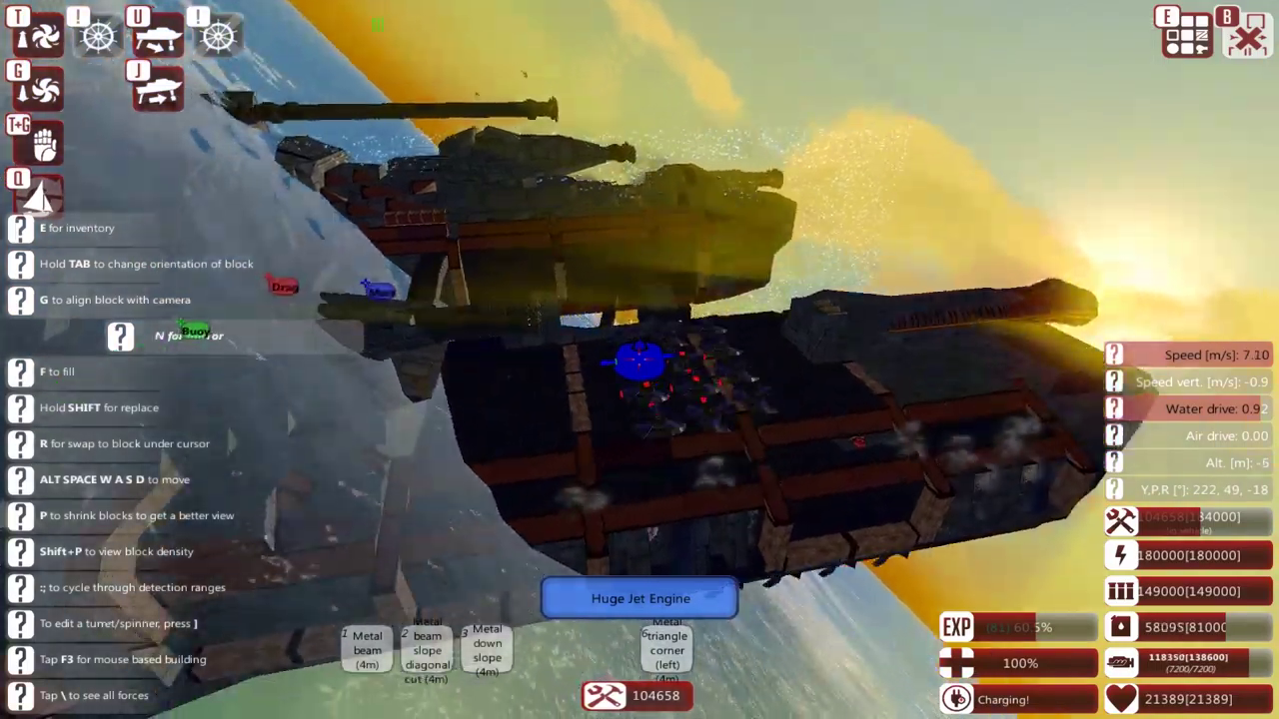
pyautogui.press('r')
pyautogui.press('r')
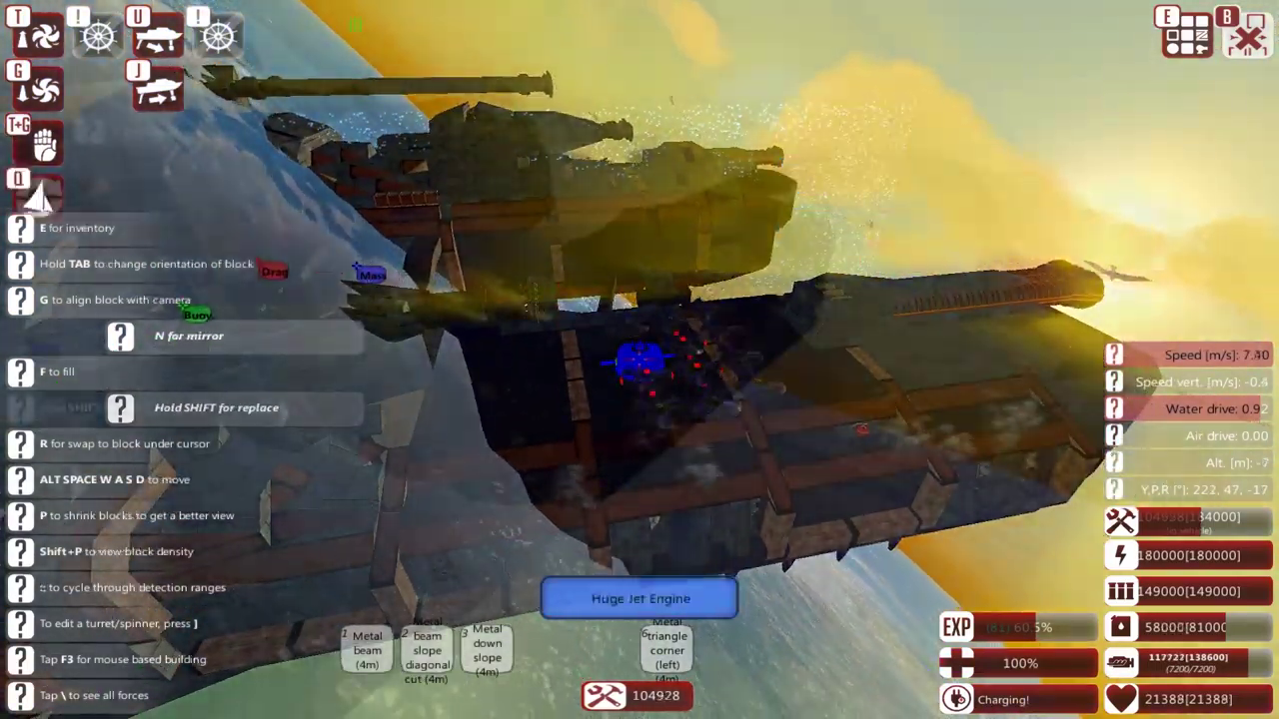
pyautogui.press('r')
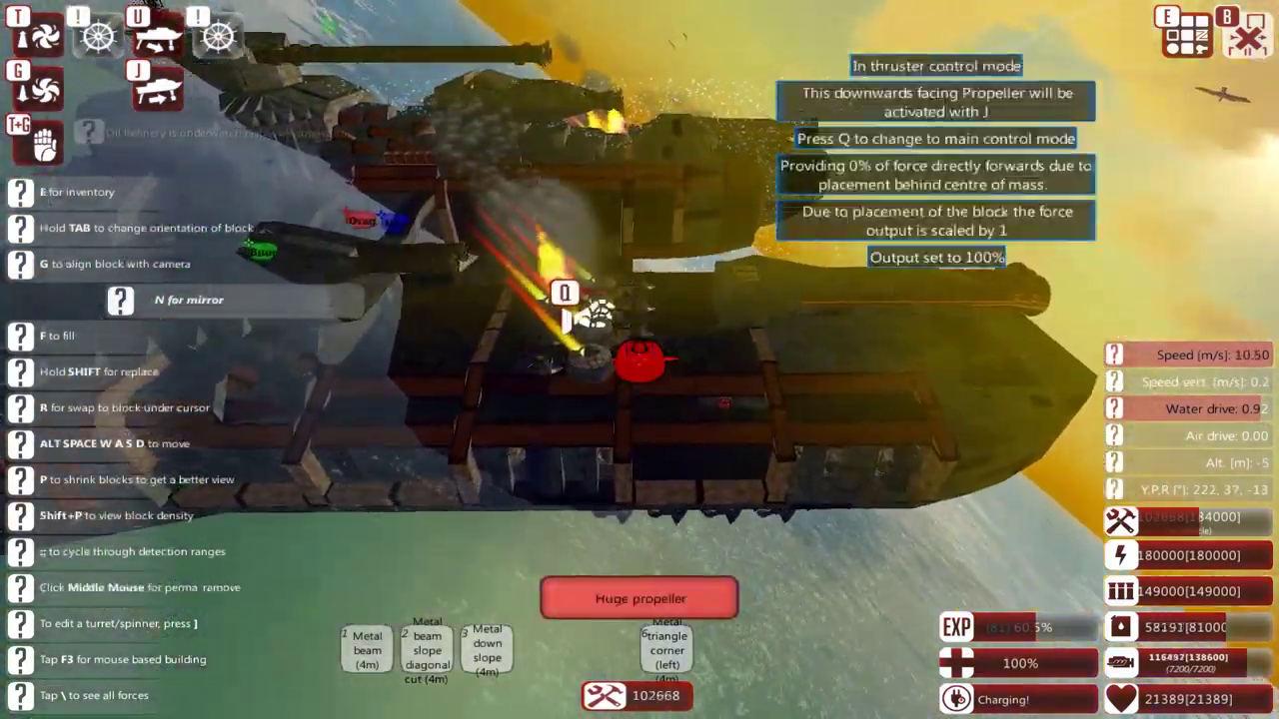
pyautogui.press('r')
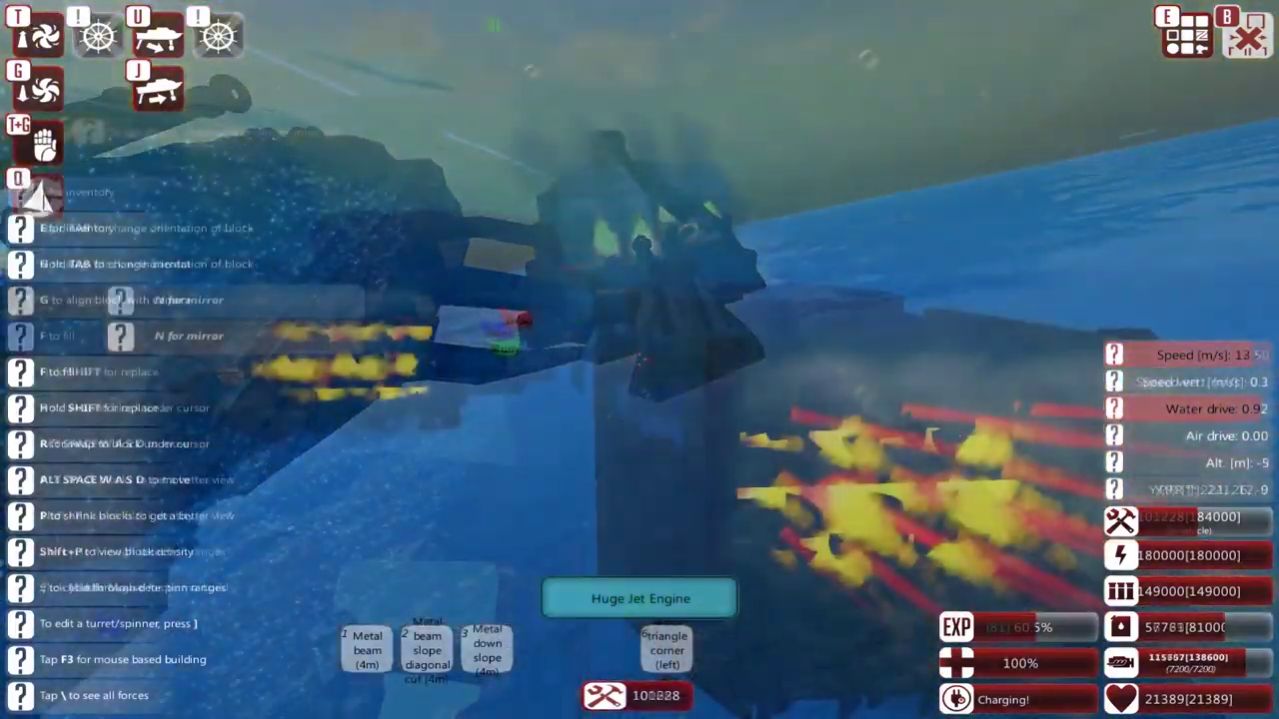
pyautogui.press('1')
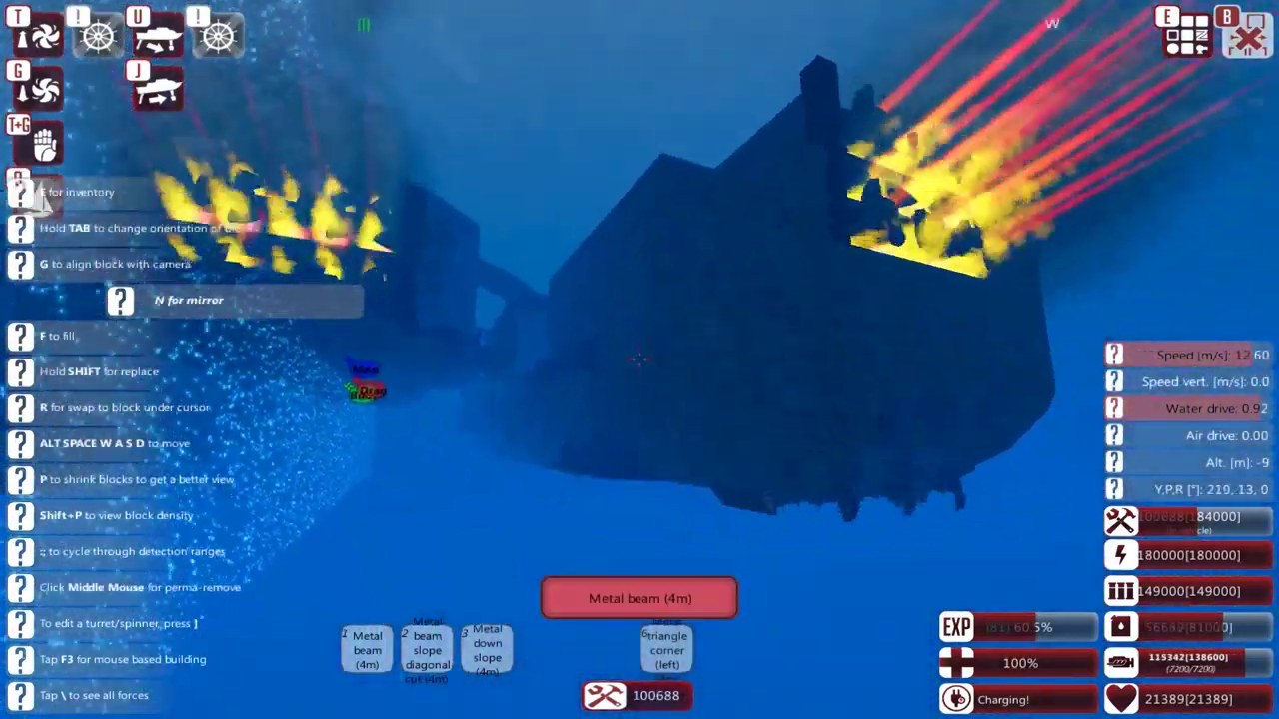
pyautogui.press('4')
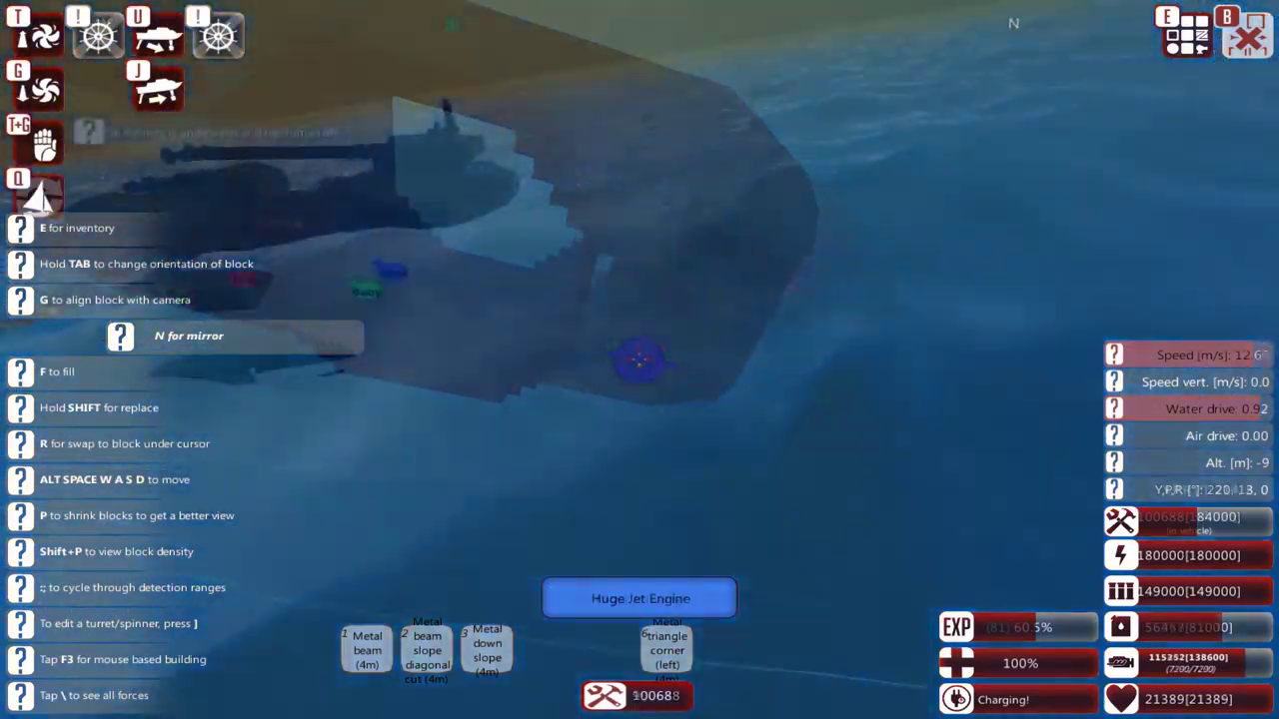
pyautogui.press('4')
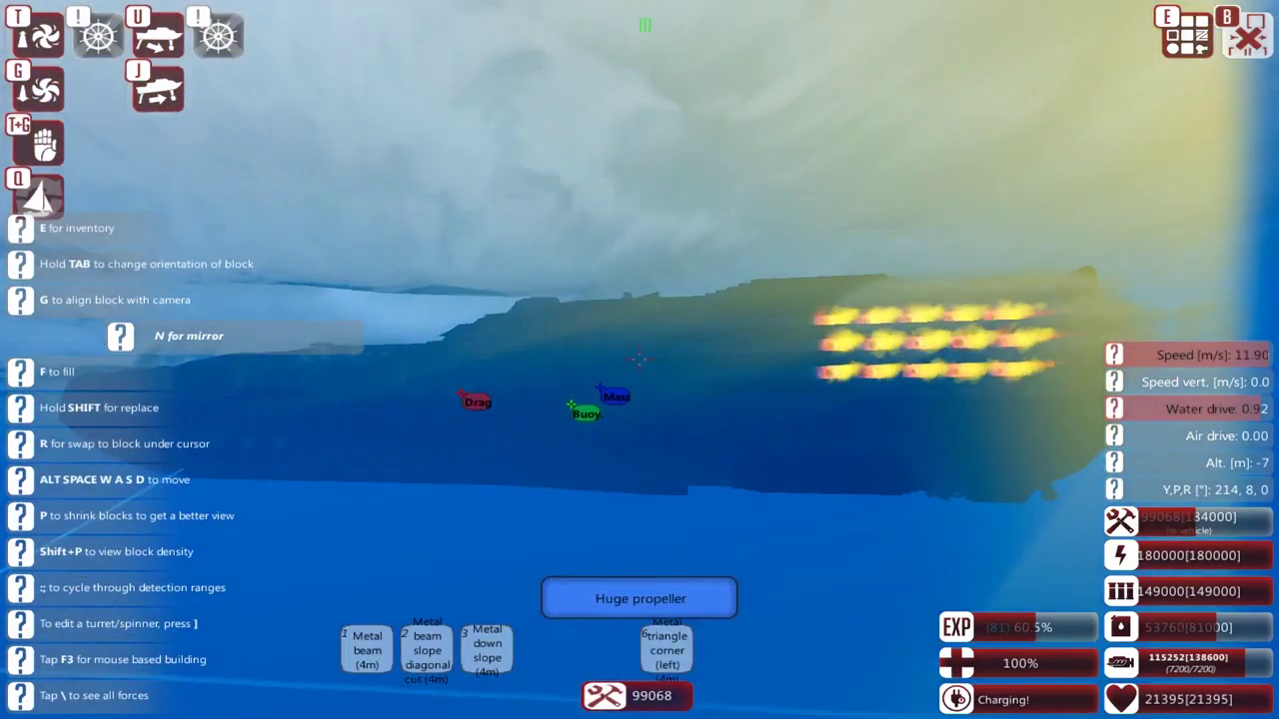
pyautogui.press('s')
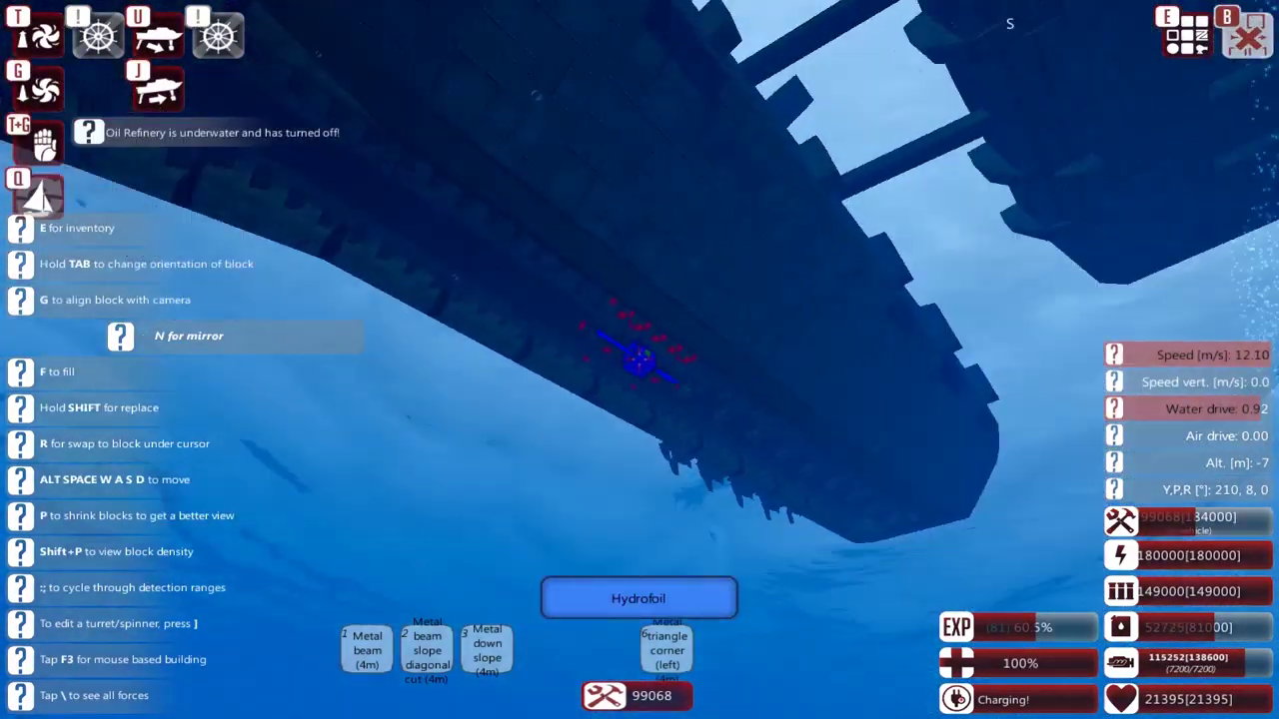
# Step: Move the build camera beneath the hull and select the Huge propeller block
pyautogui.press('s')
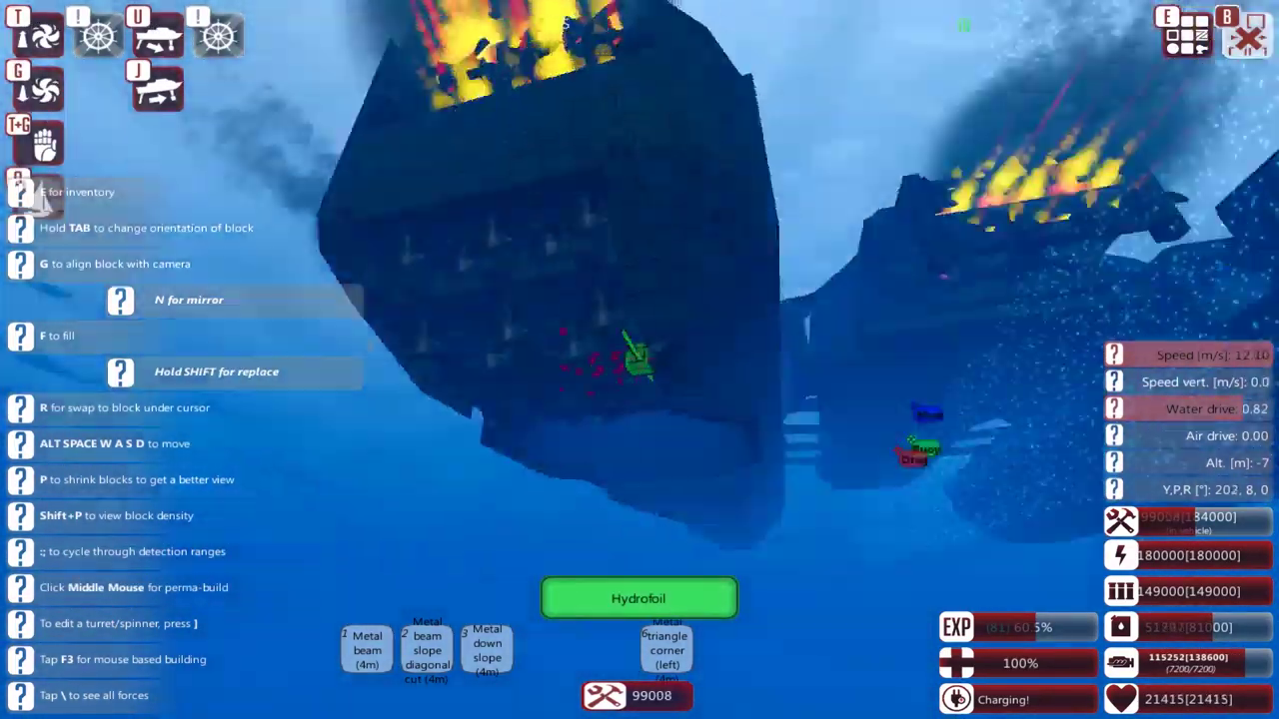
pyautogui.press('s')
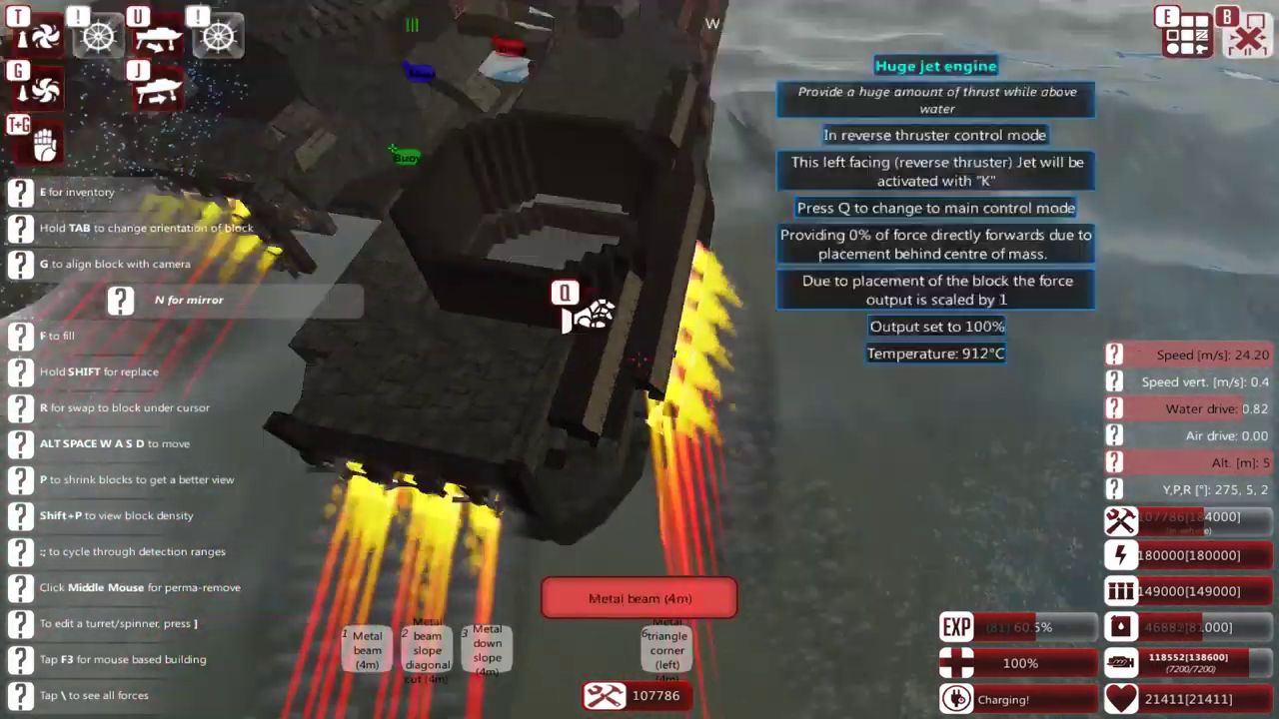
pyautogui.press('5')
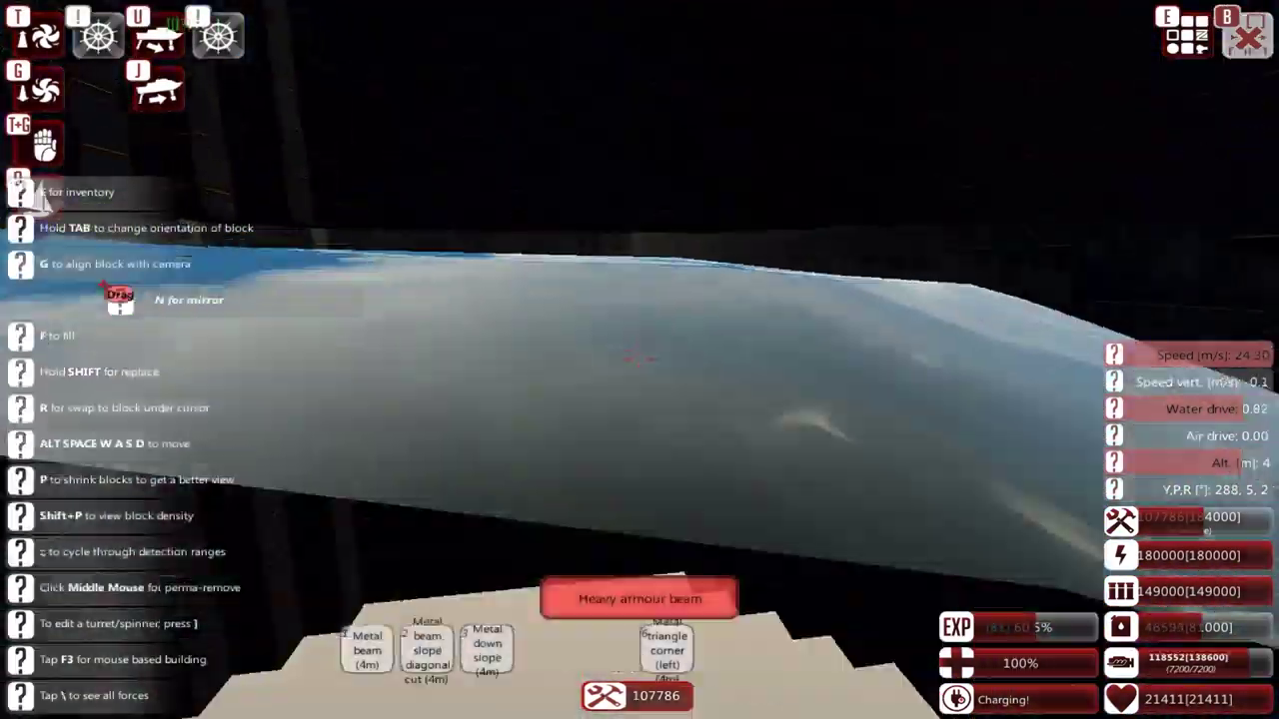
# Step: Toggle between the 4m metal beam and Huge propeller, then move the camera forward
pyautogui.press('1')
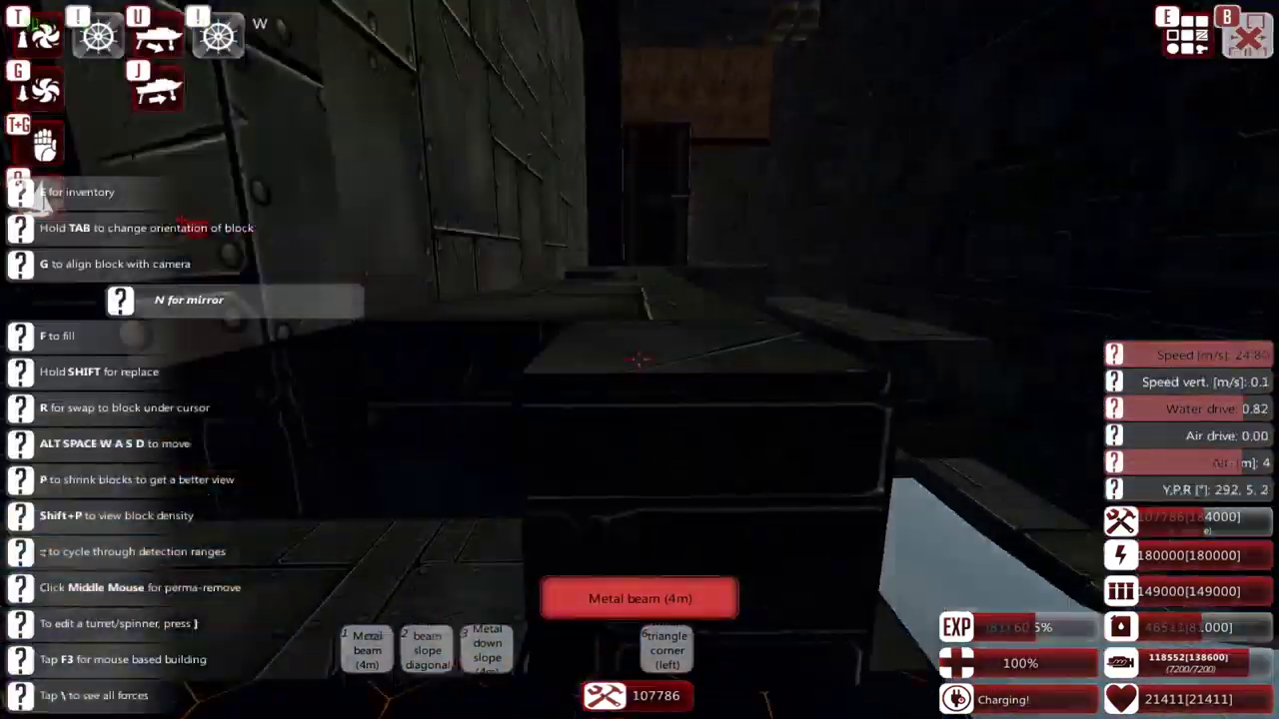
pyautogui.press('5')
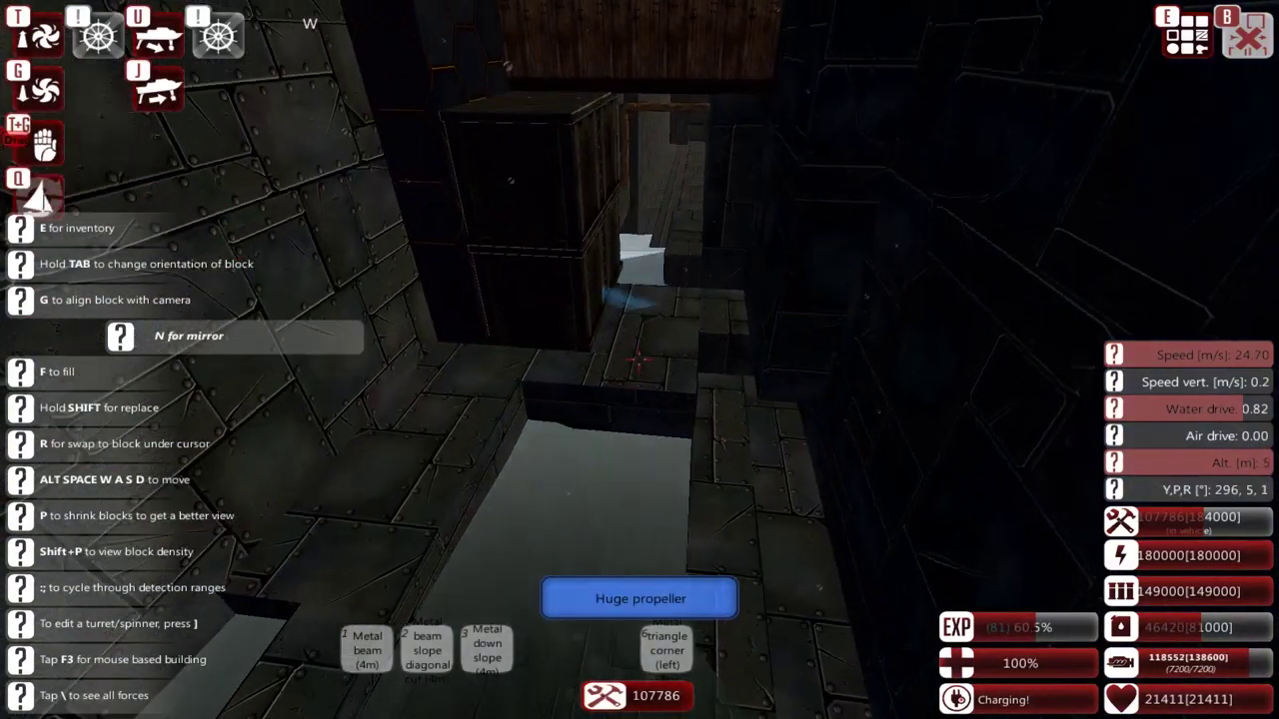
pyautogui.press('w')
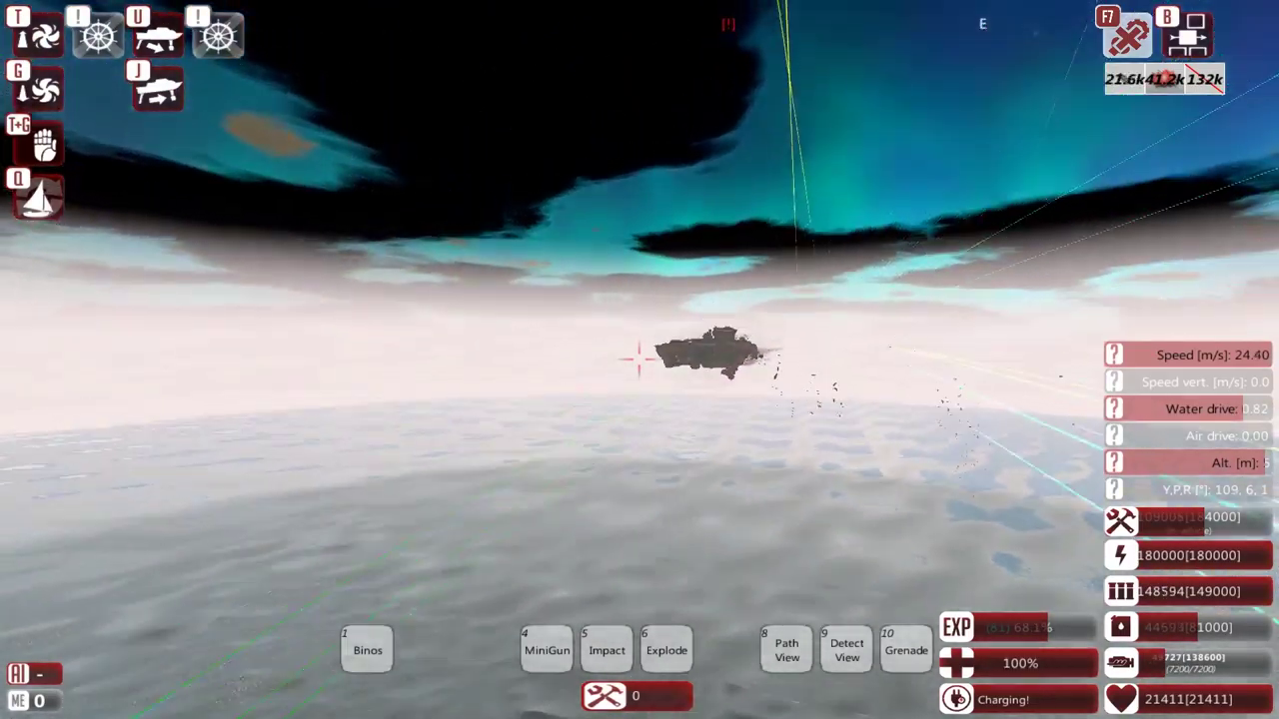
pyautogui.scroll(5, 639, 360)
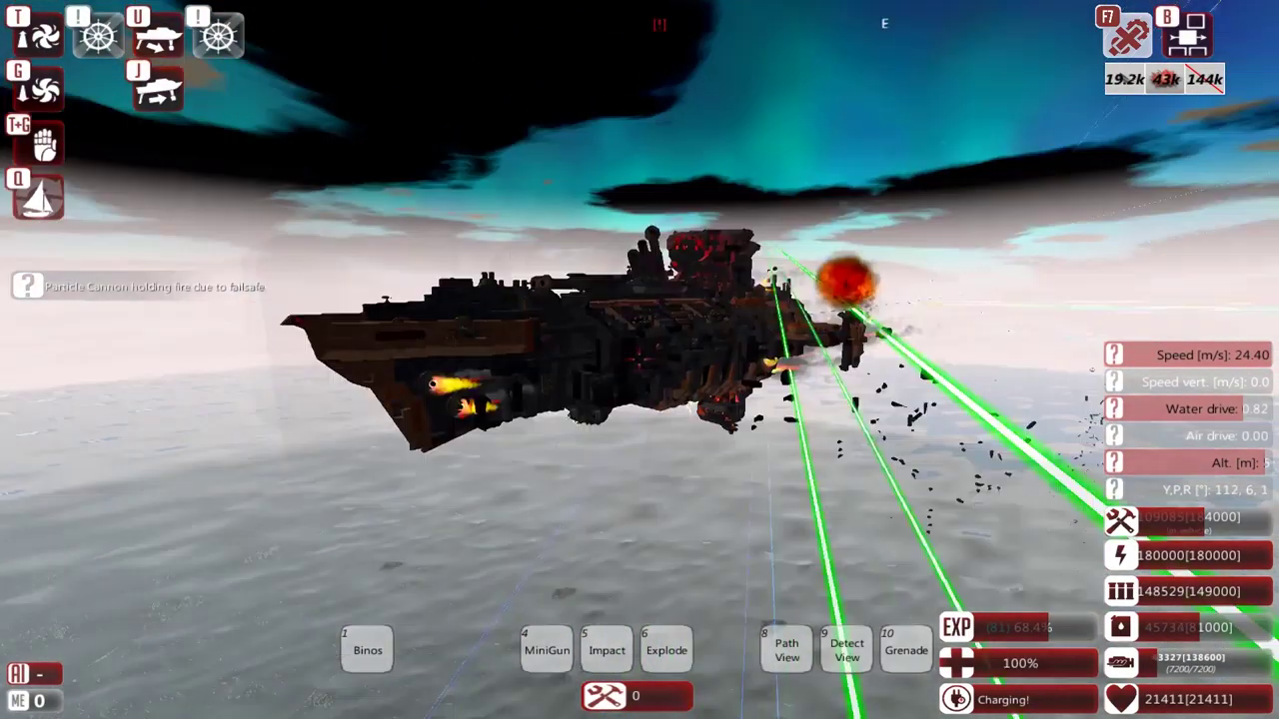
# Step: Briefly show the vehicle information screen, then dismiss it
pyautogui.press('n')
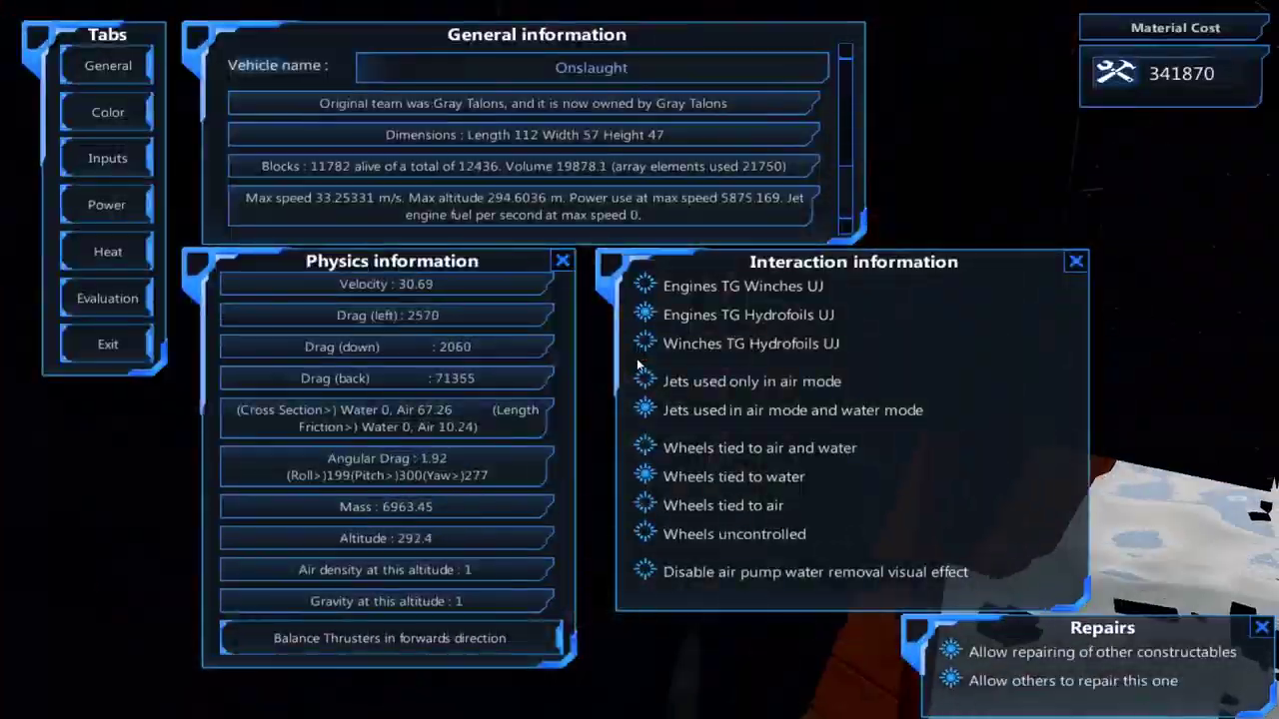
pyautogui.press('Escape')
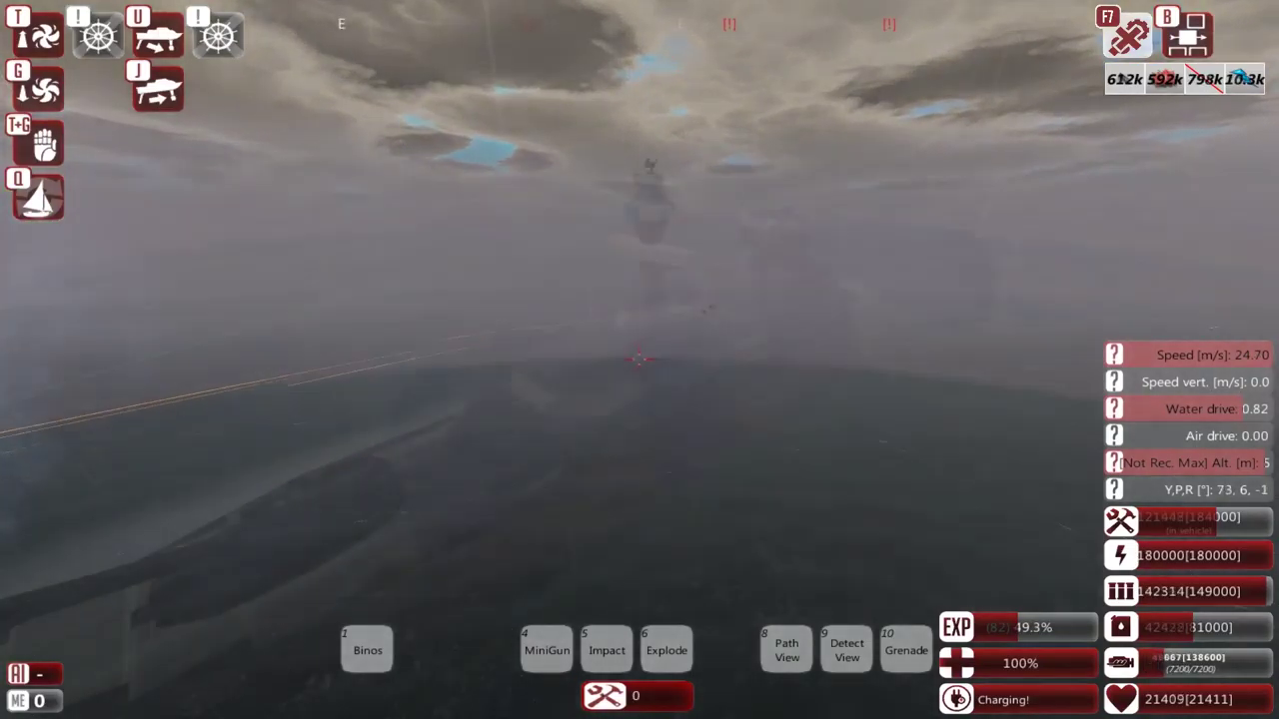
# Step: Glance at vehicle info, check the fleet overview map, then enter build mode on the battleship
pyautogui.press('i')
pyautogui.press('Escape')
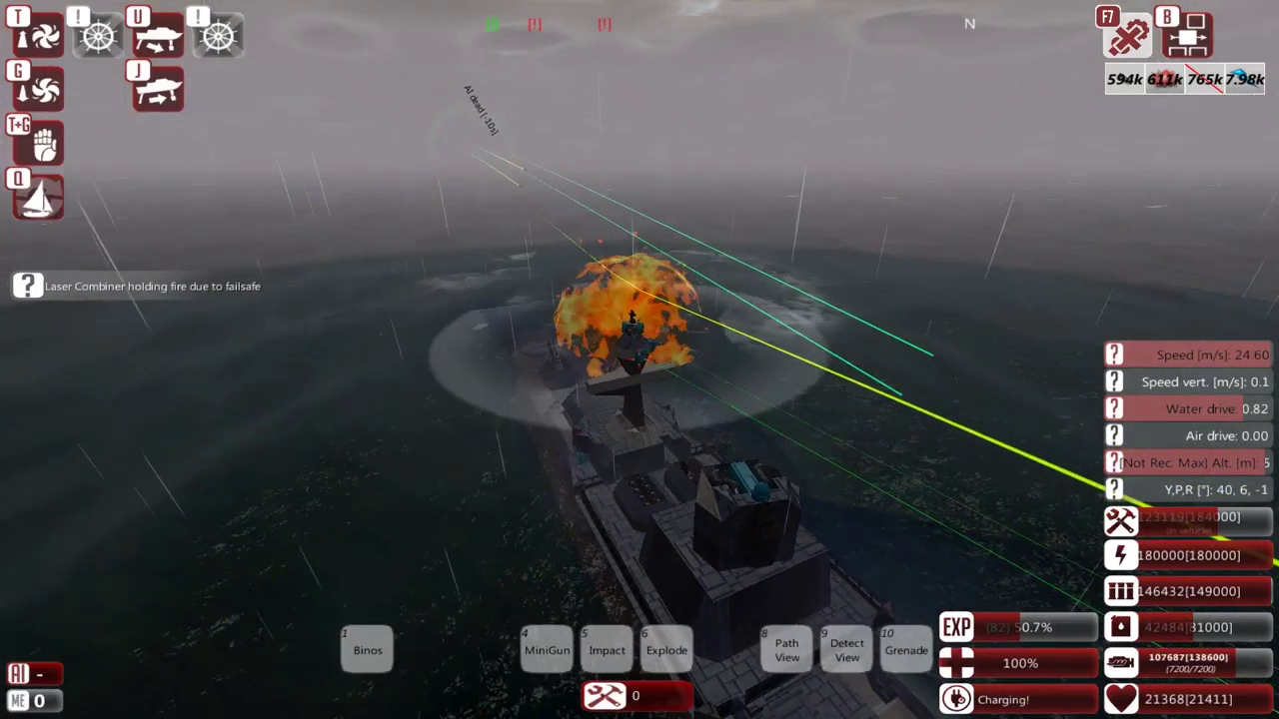
pyautogui.press('m')
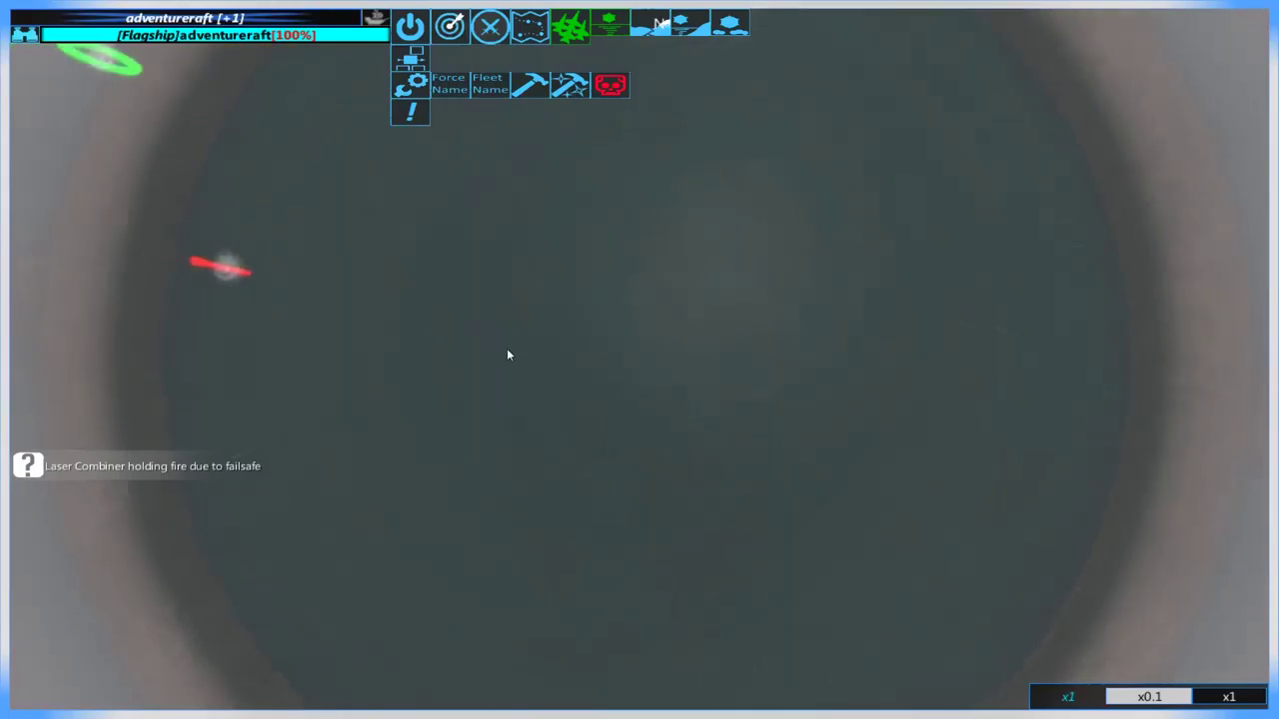
pyautogui.click(382, 280)
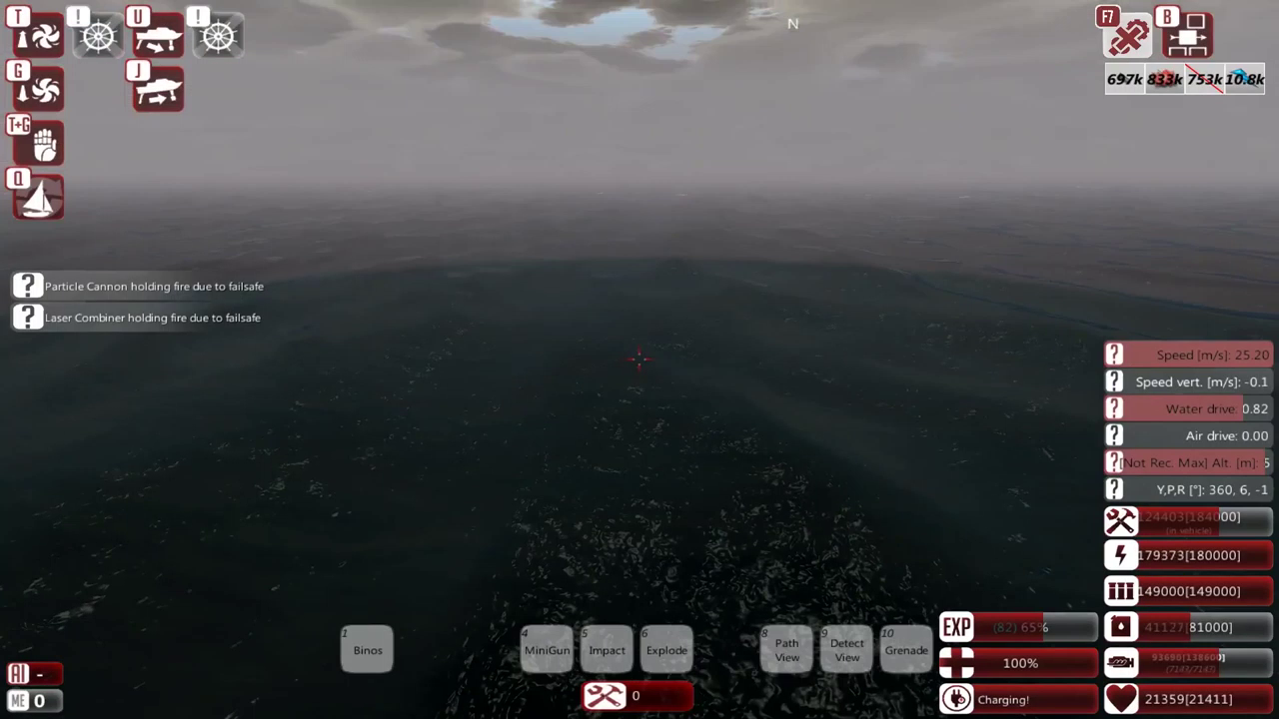
pyautogui.press('q')
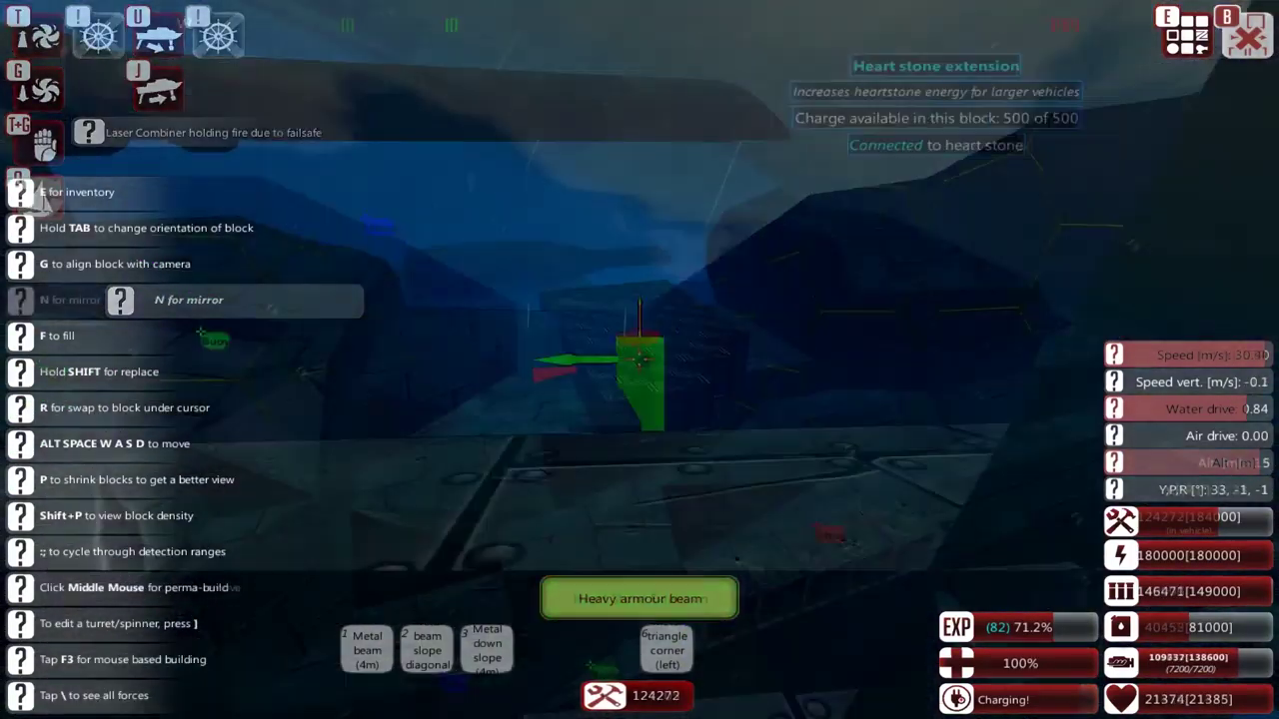
# Step: Place a row of about nine Heart Stone Extension blocks on the deck
pyautogui.press('r')
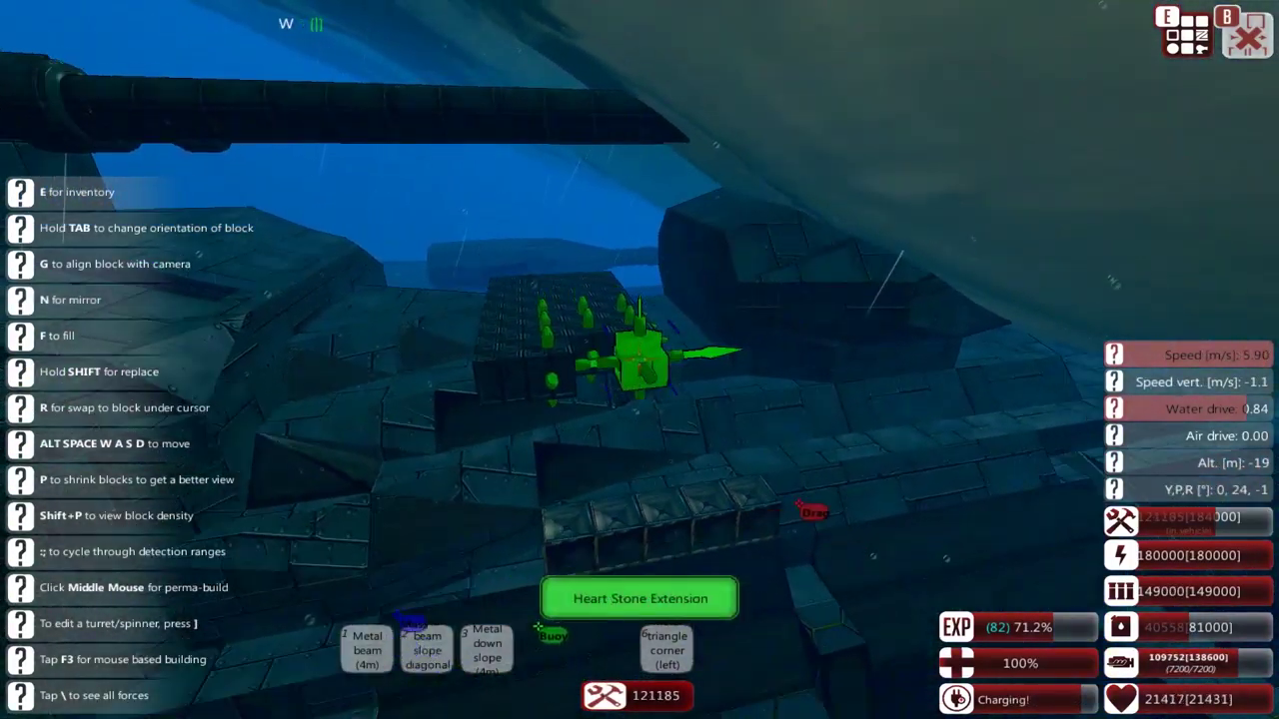
pyautogui.click(640, 360)
pyautogui.click(640, 359)
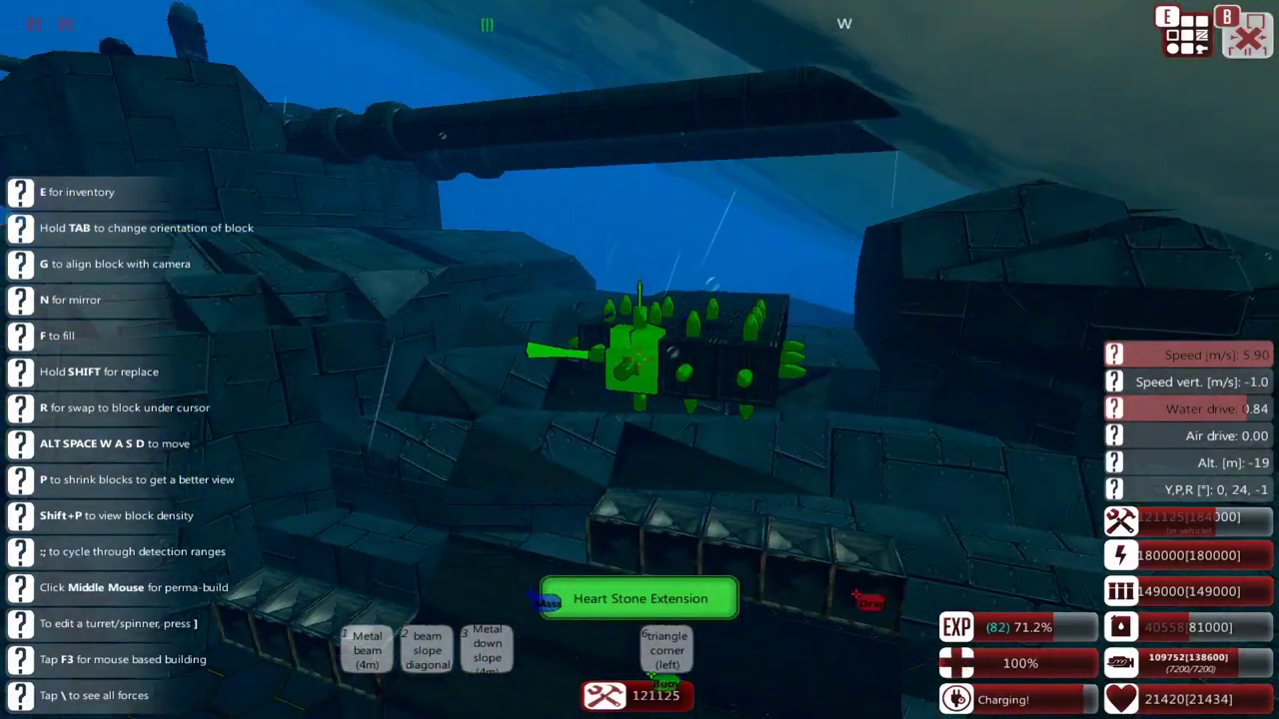
pyautogui.click(640, 359)
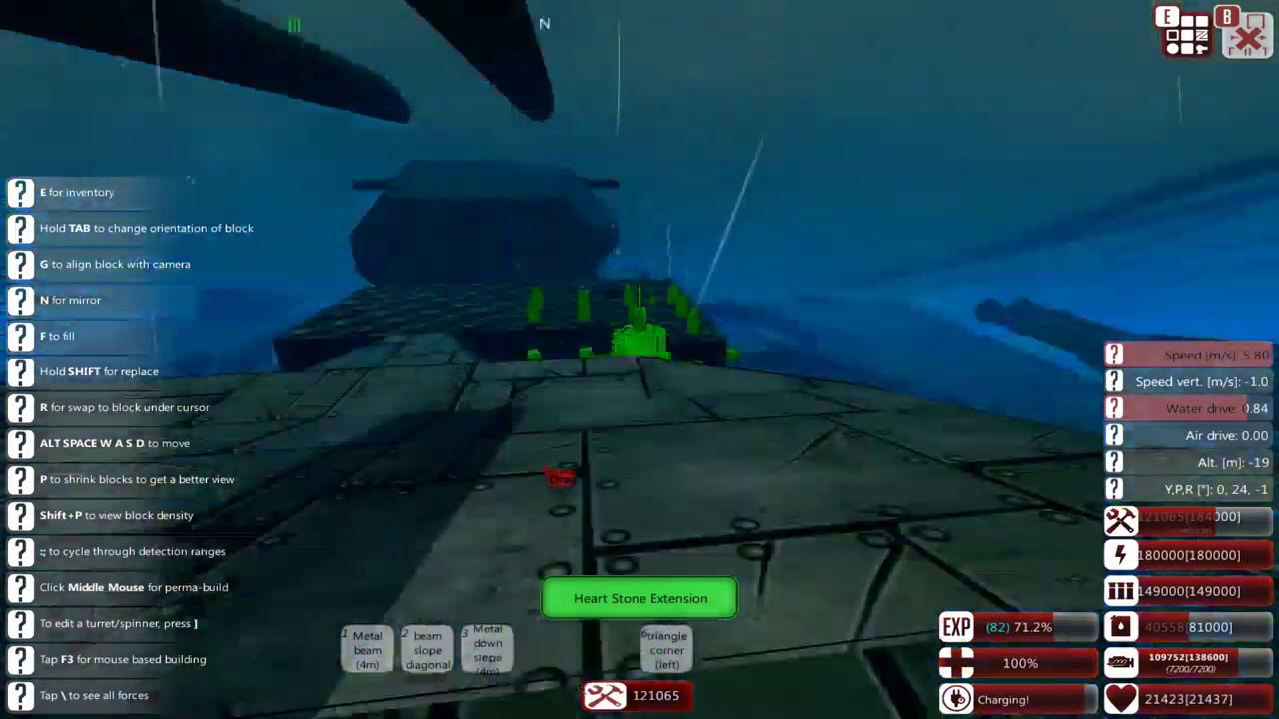
pyautogui.click(639, 360)
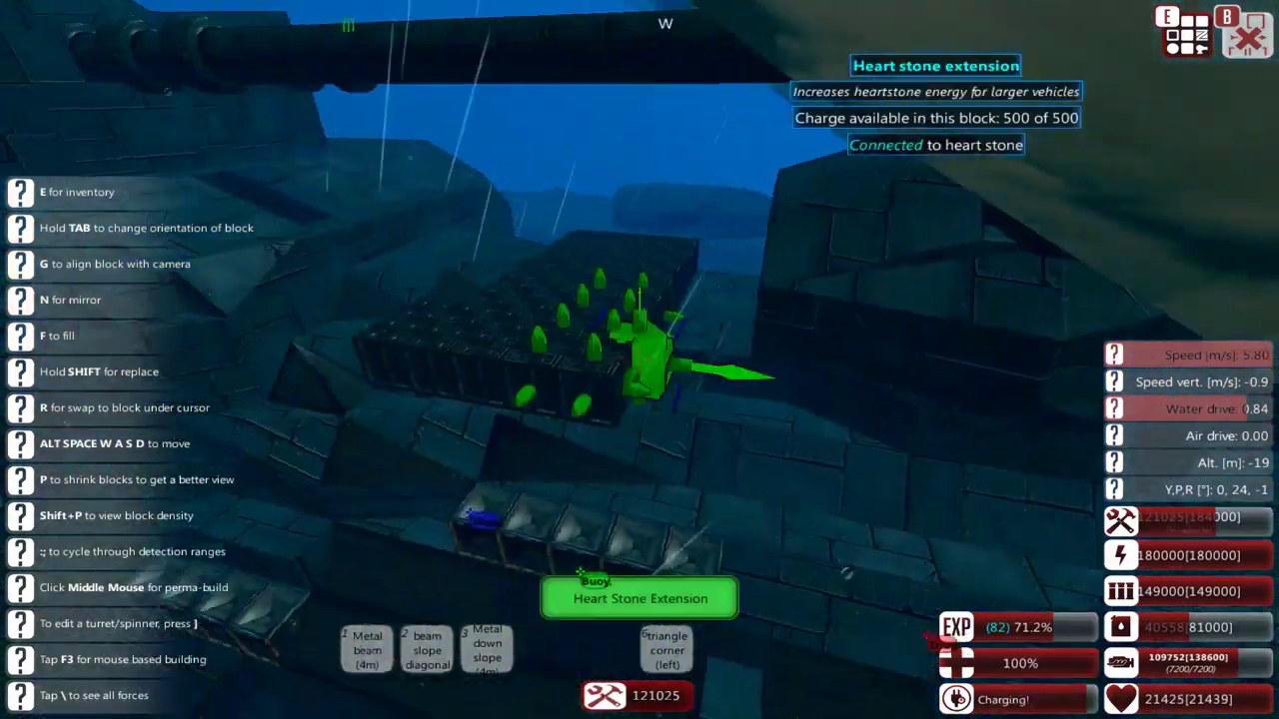
pyautogui.click(639, 360)
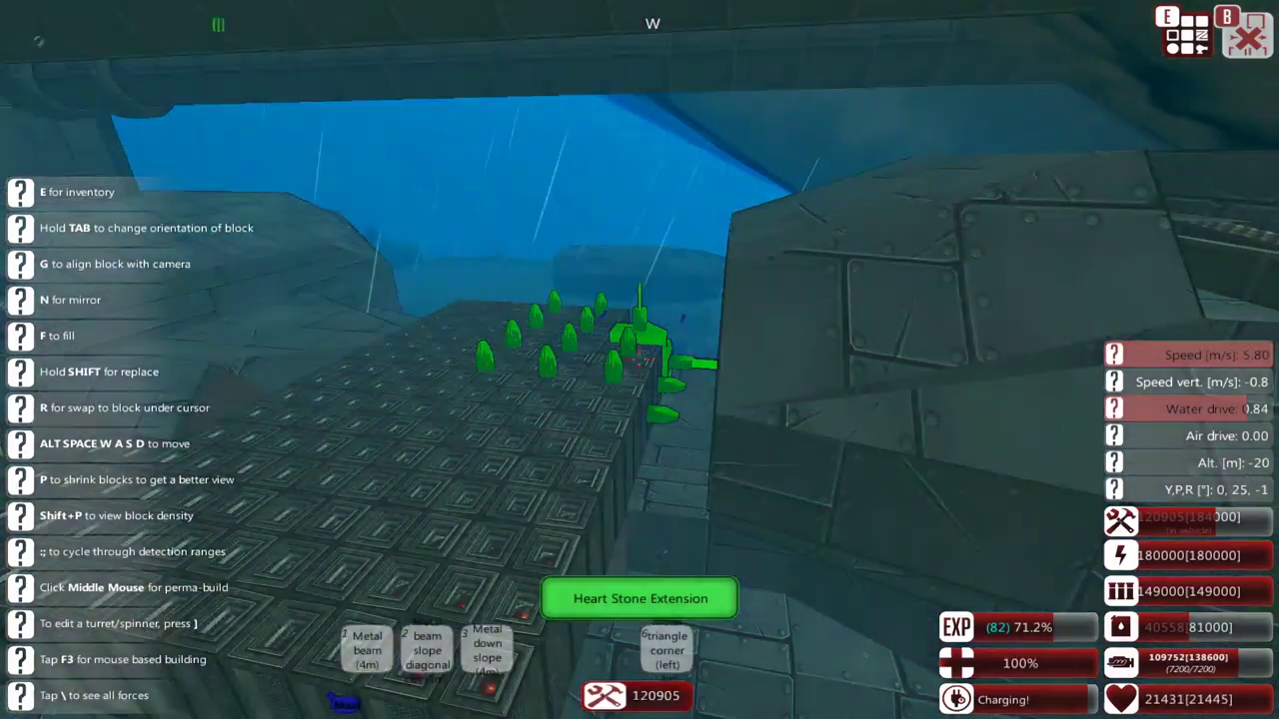
pyautogui.click(640, 360)
pyautogui.click(639, 360)
pyautogui.click(639, 360)
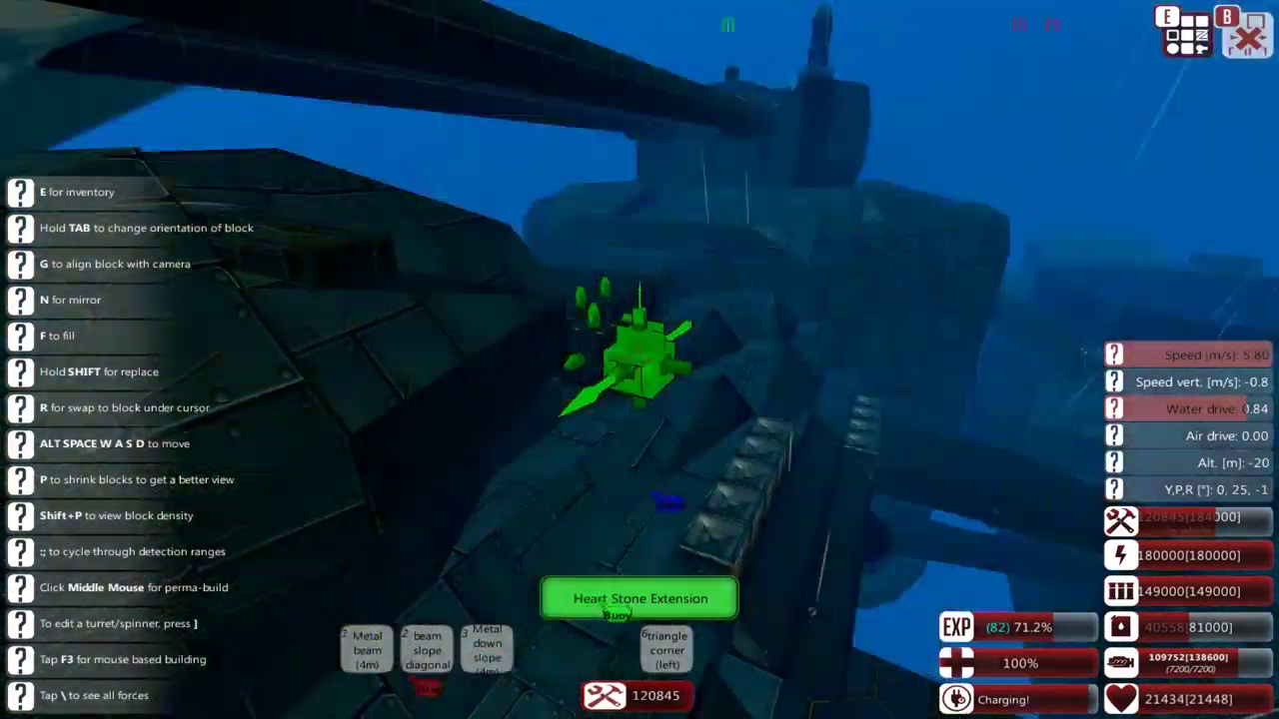
pyautogui.click(640, 360)
pyautogui.click(640, 360)
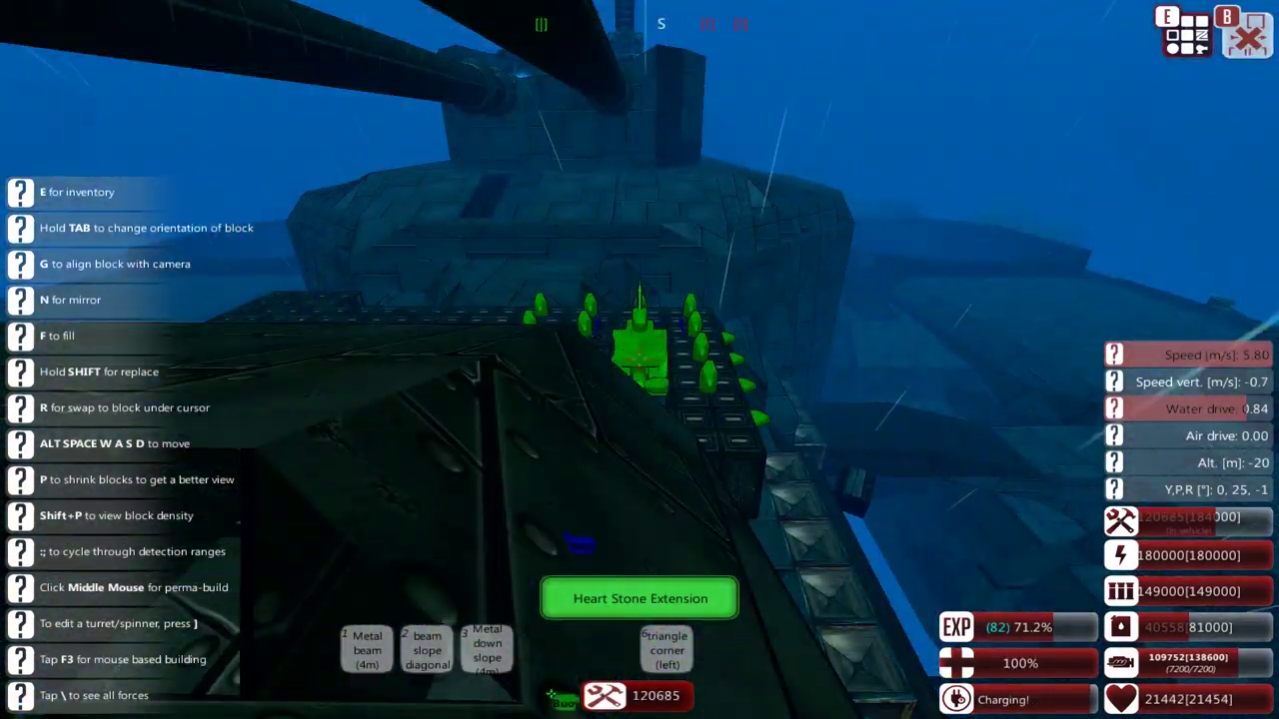
pyautogui.click(639, 360)
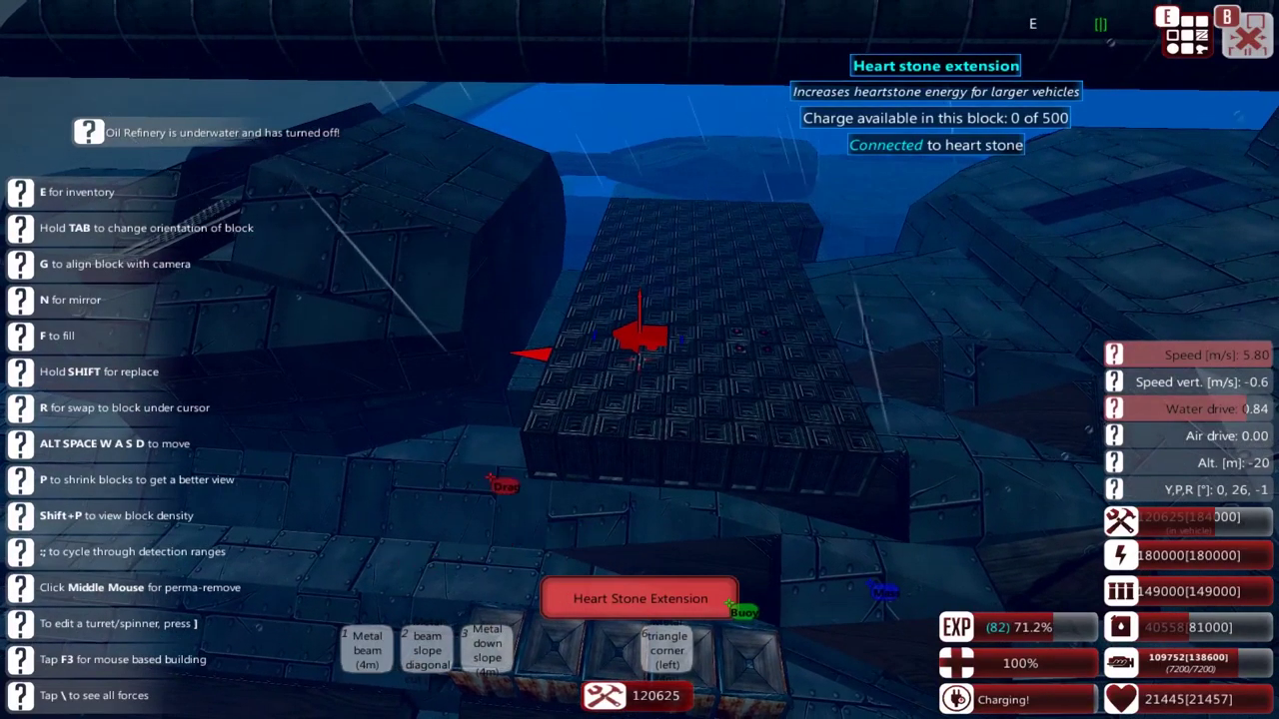
pyautogui.press('e')
pyautogui.press('e')
# Step: Leave build mode and cycle through slope, propeller, hydrofoil and Heart Stone Extension blocks
pyautogui.press('q')
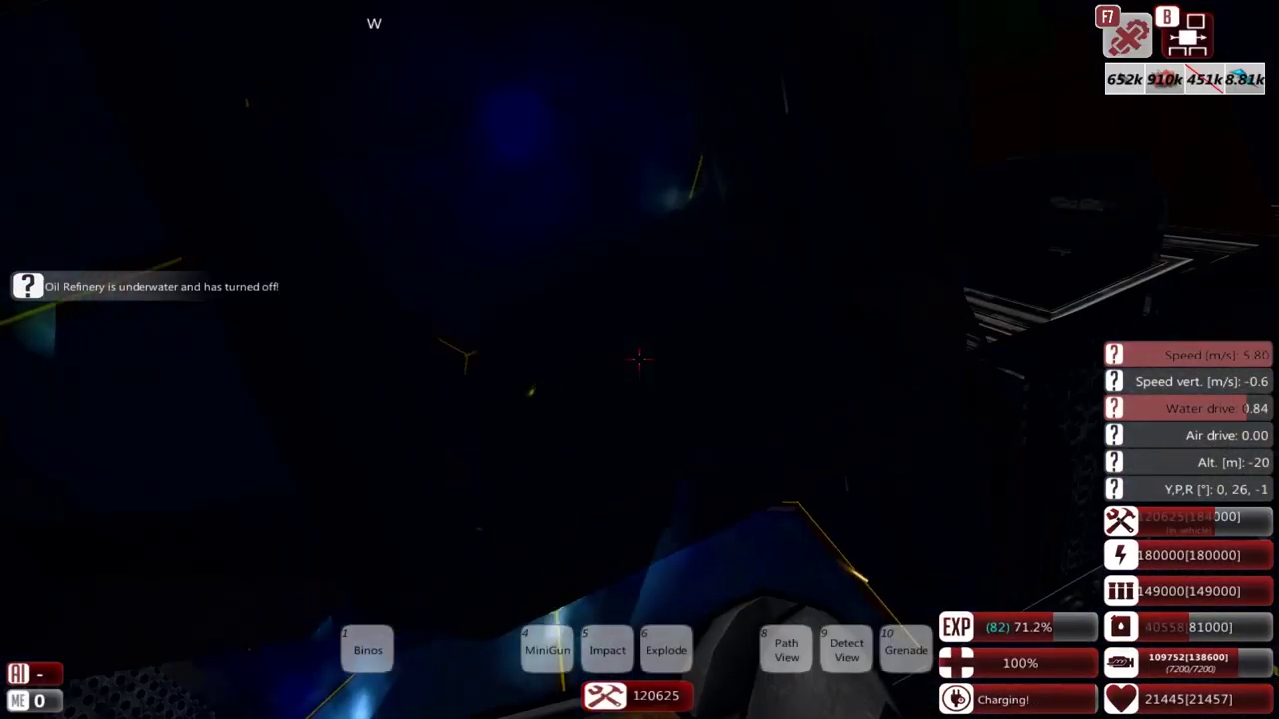
pyautogui.press('Tab')
pyautogui.press('Tab')
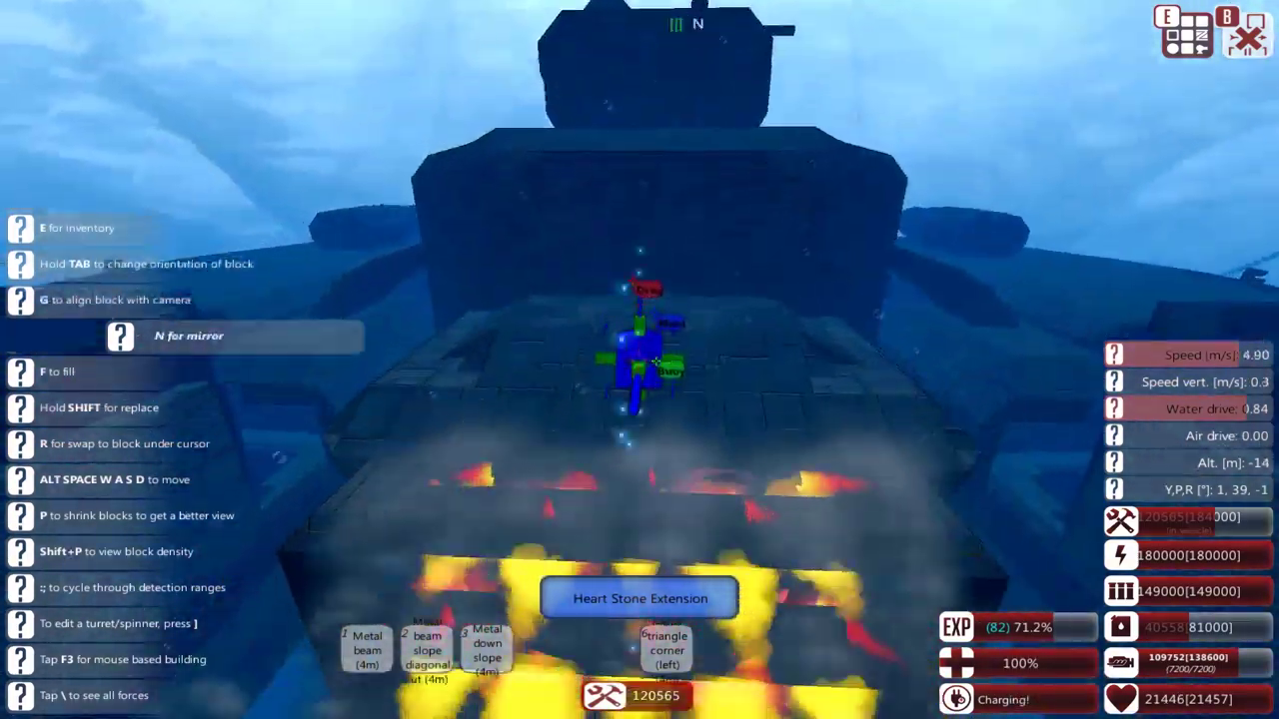
pyautogui.press('r')
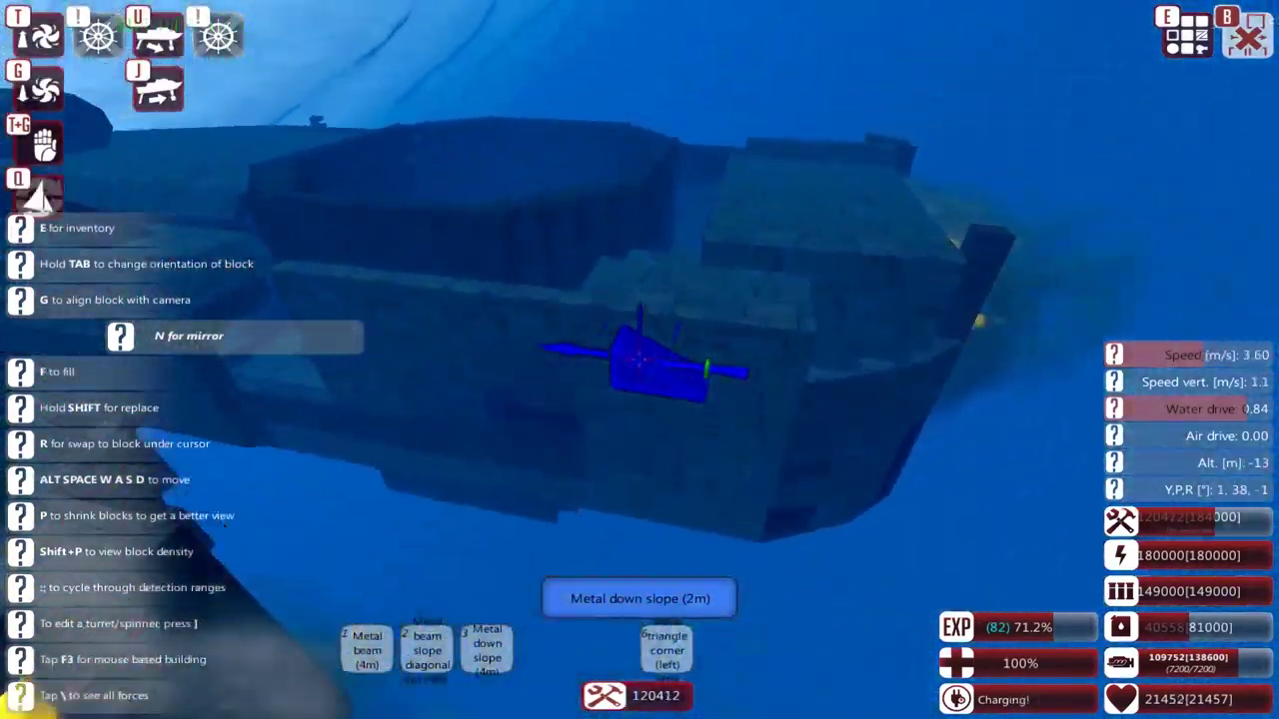
pyautogui.press('r')
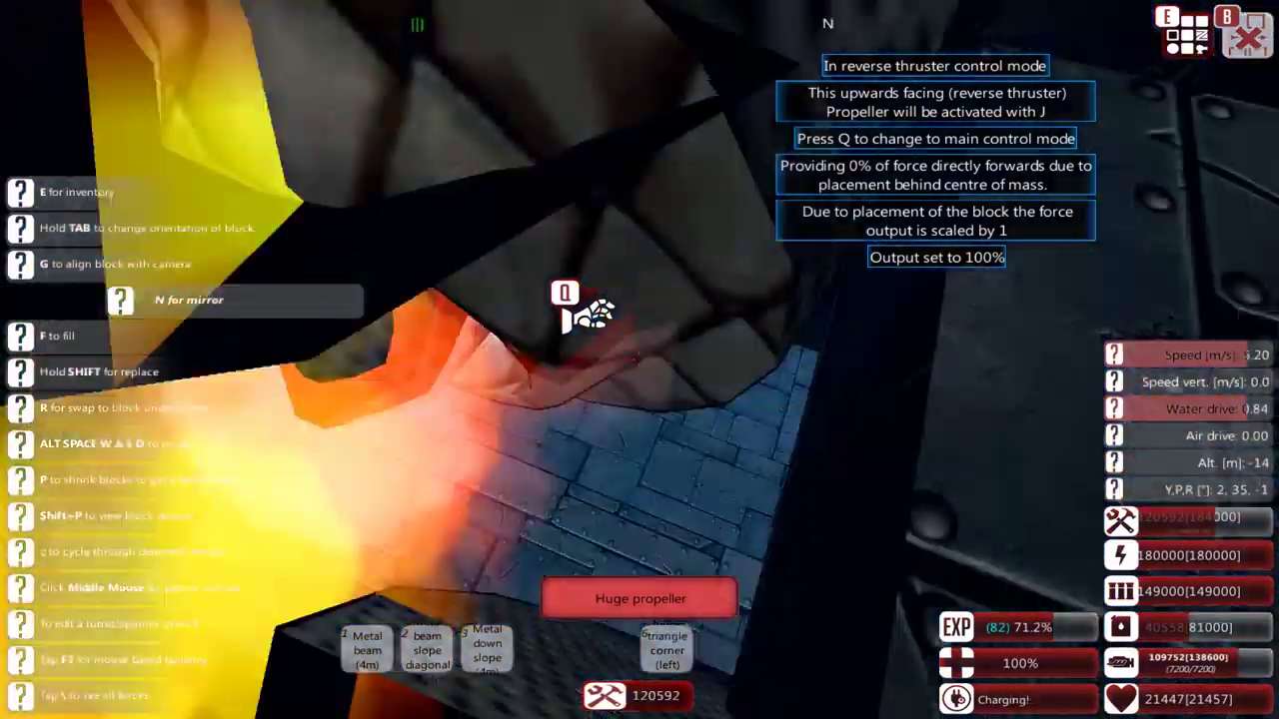
pyautogui.press('r')
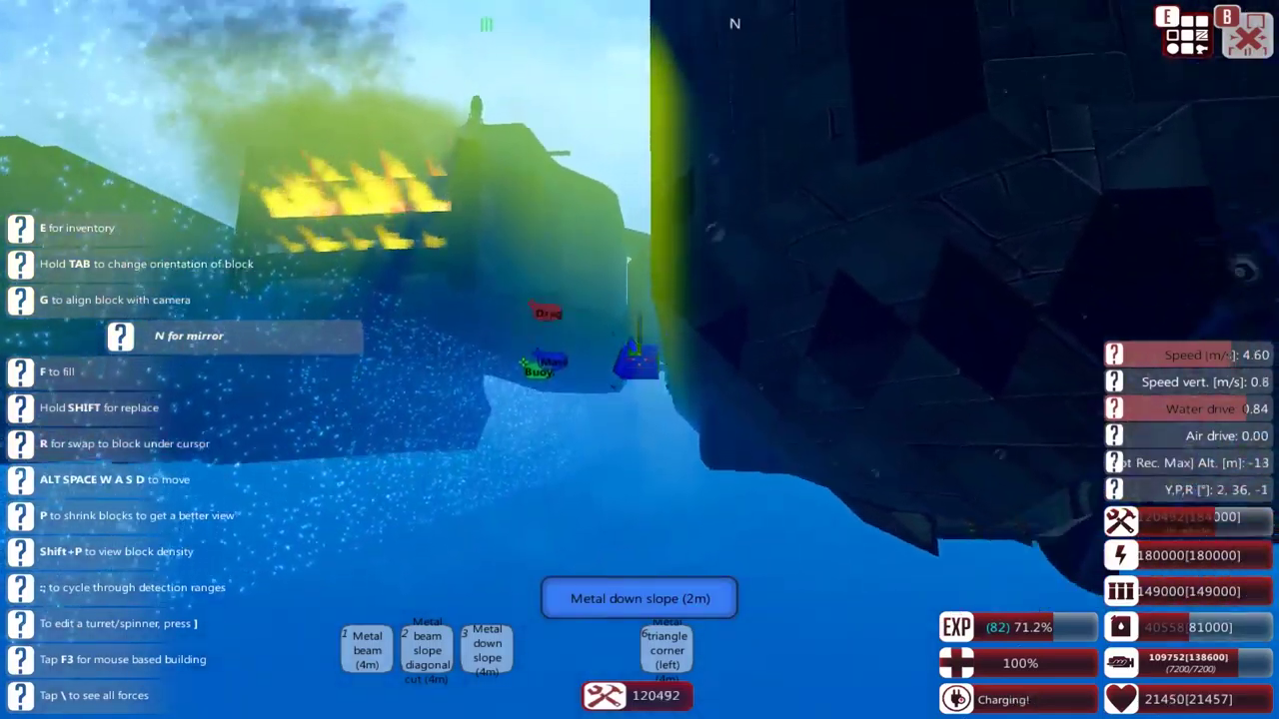
pyautogui.press('3')
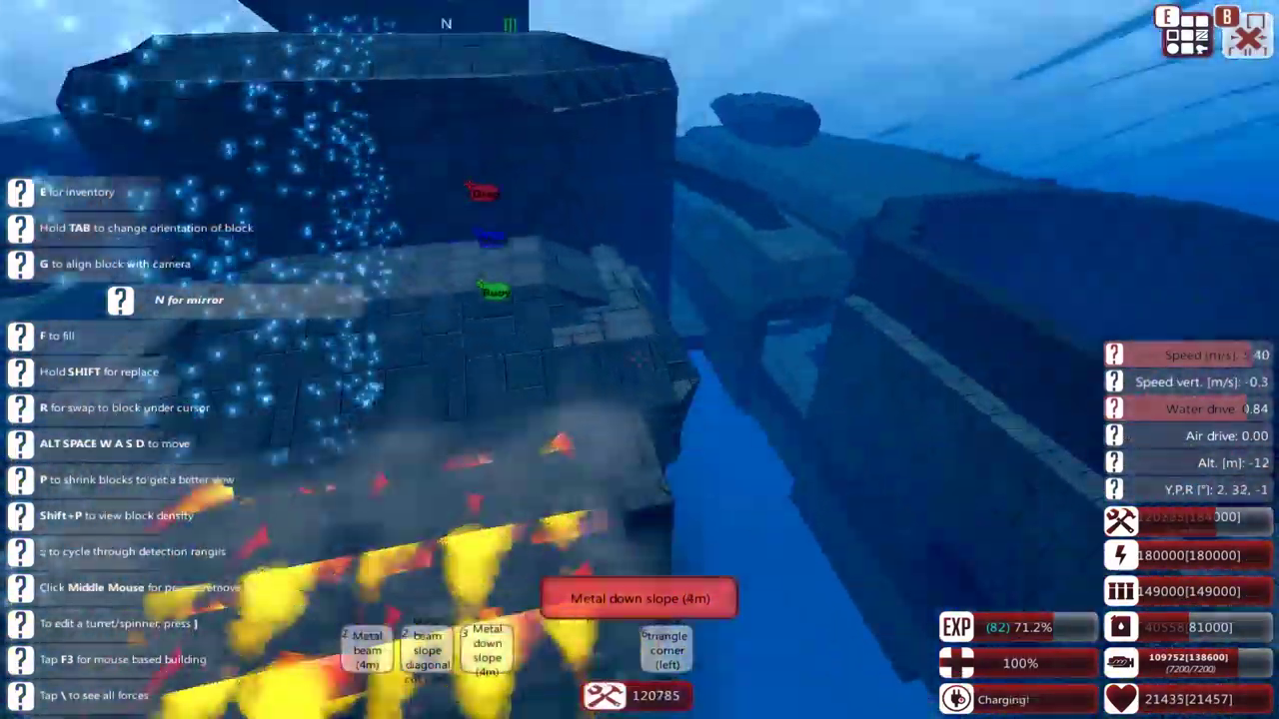
pyautogui.press('r')
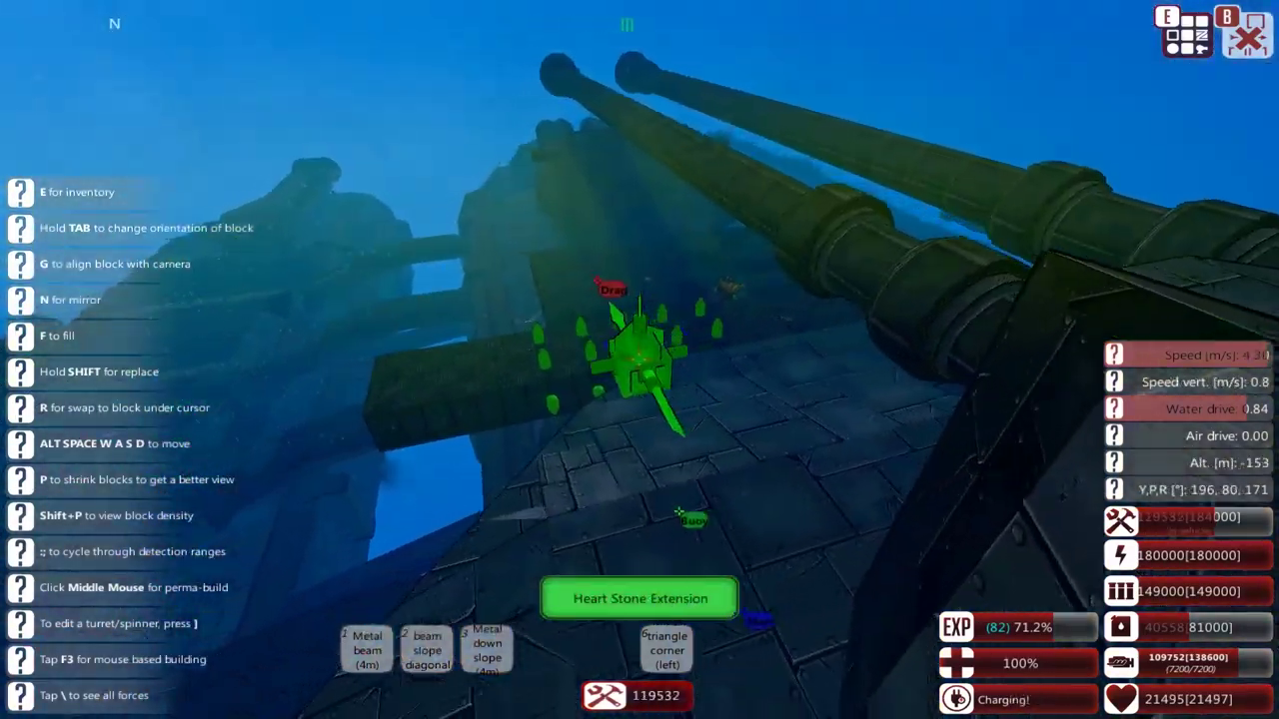
# Step: Place an Automated Control Block from the Control category and open its settings
pyautogui.press('e')
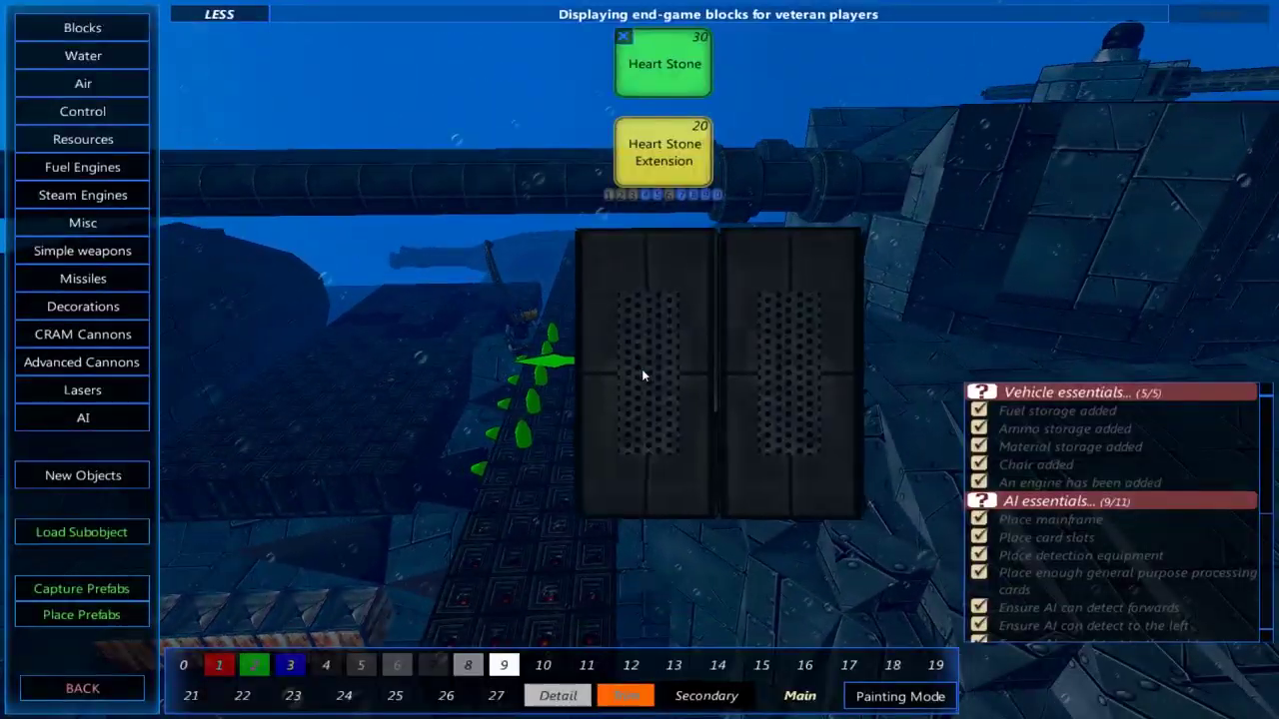
pyautogui.click(83, 111)
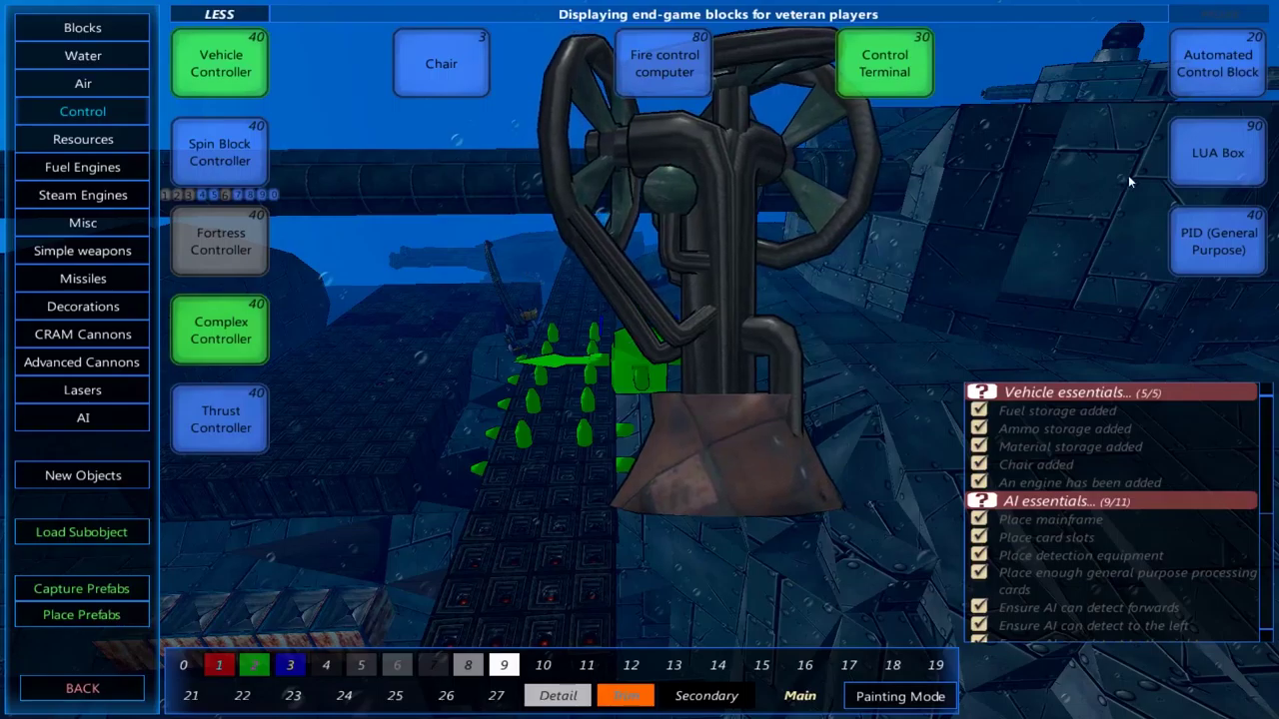
pyautogui.click(1209, 63)
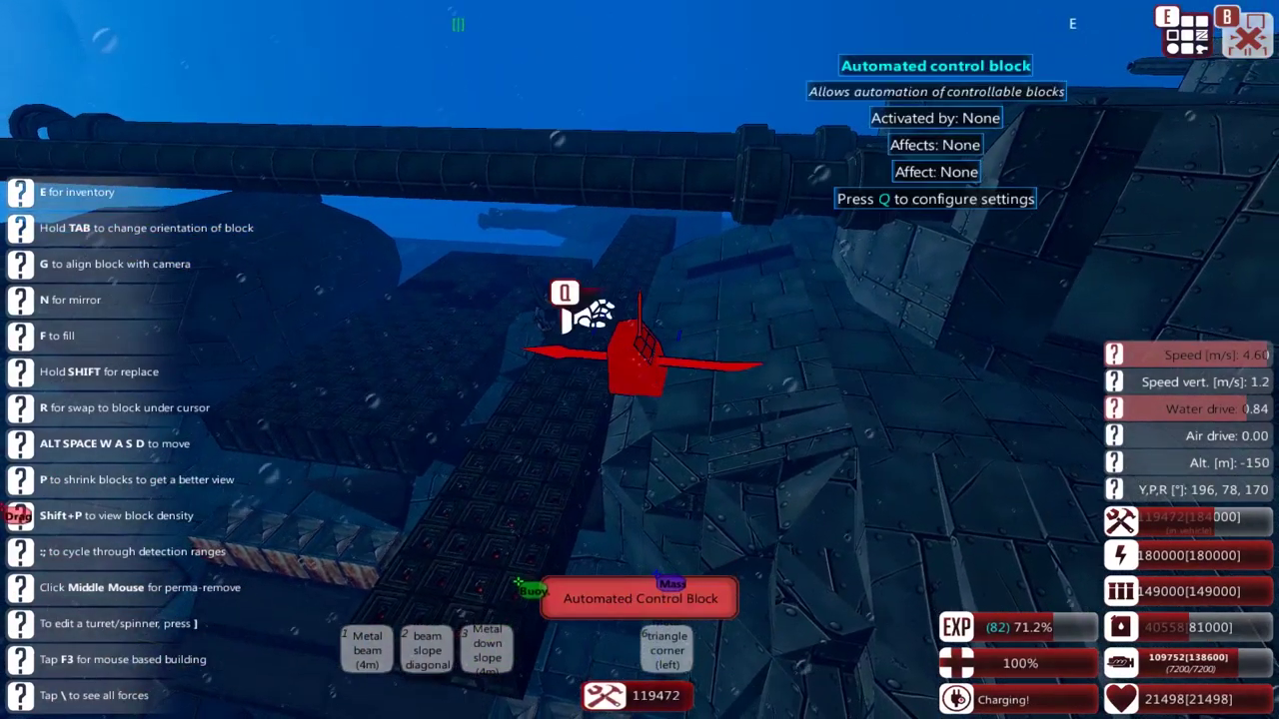
pyautogui.press('q')
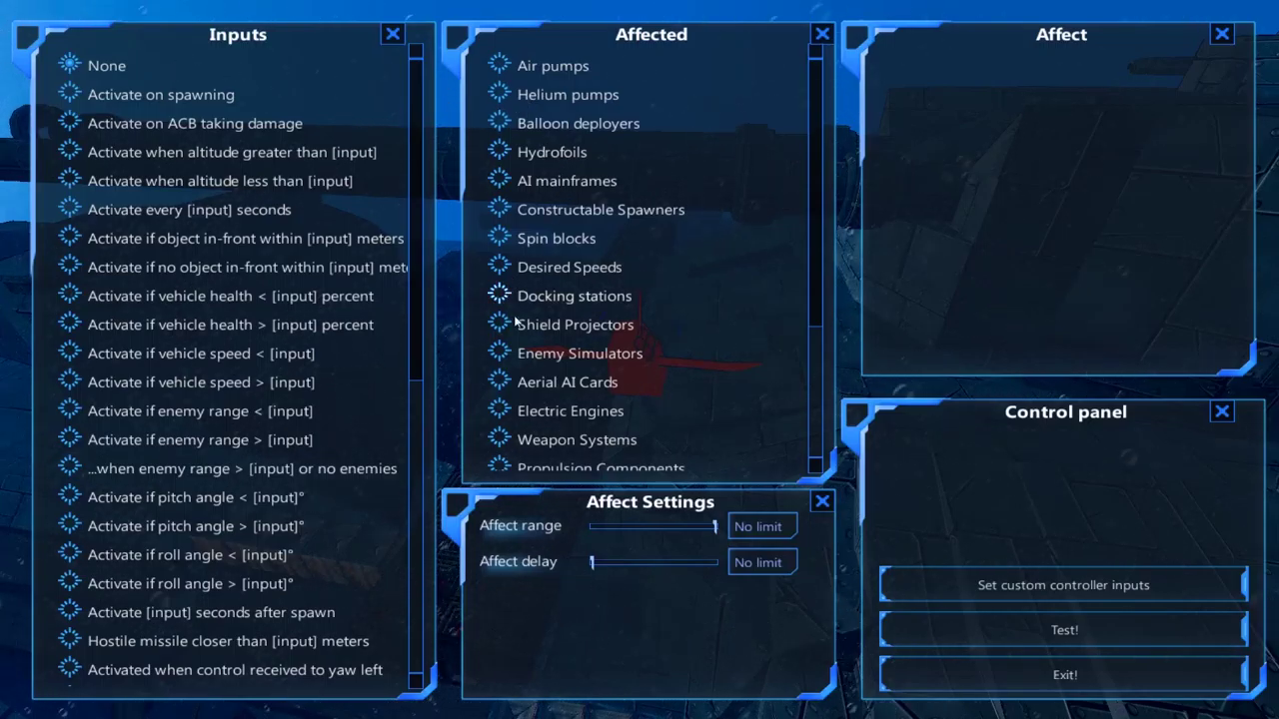
pyautogui.moveTo(815, 242); pyautogui.dragTo(817, 388)
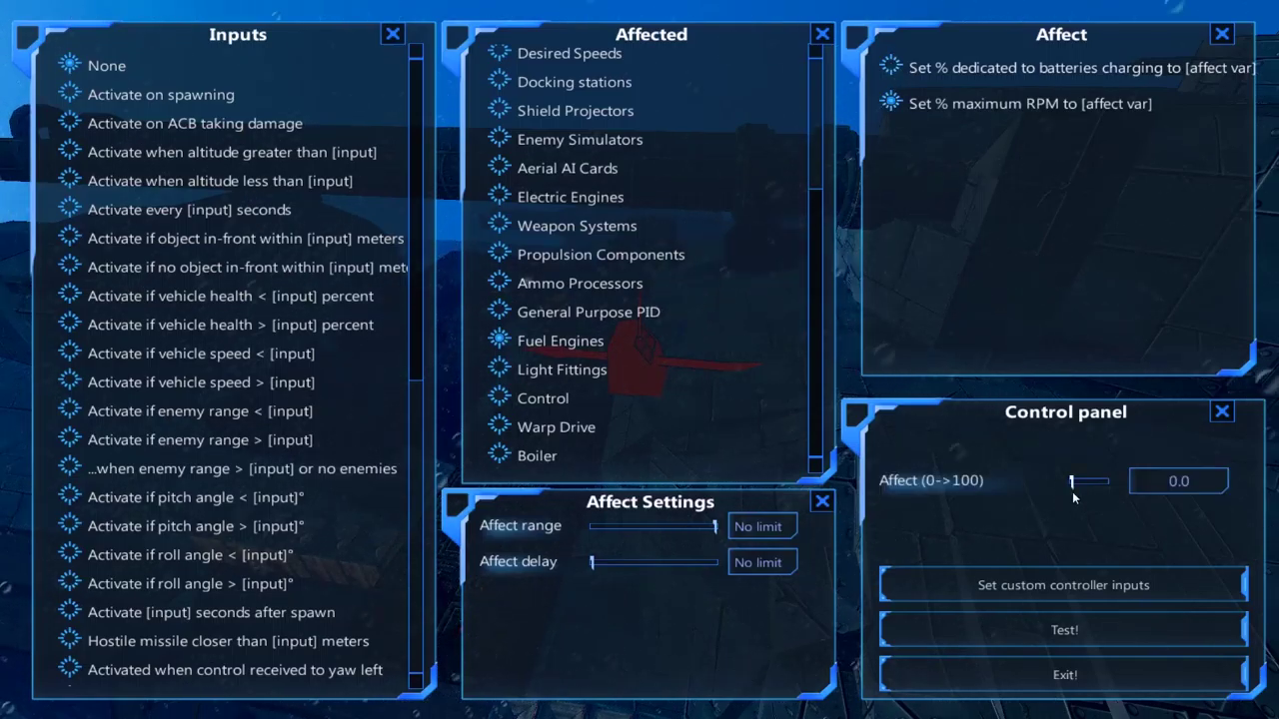
# Step: Exit the Automated Control Block settings with Fuel Engines as the affected system
pyautogui.click(1134, 674)
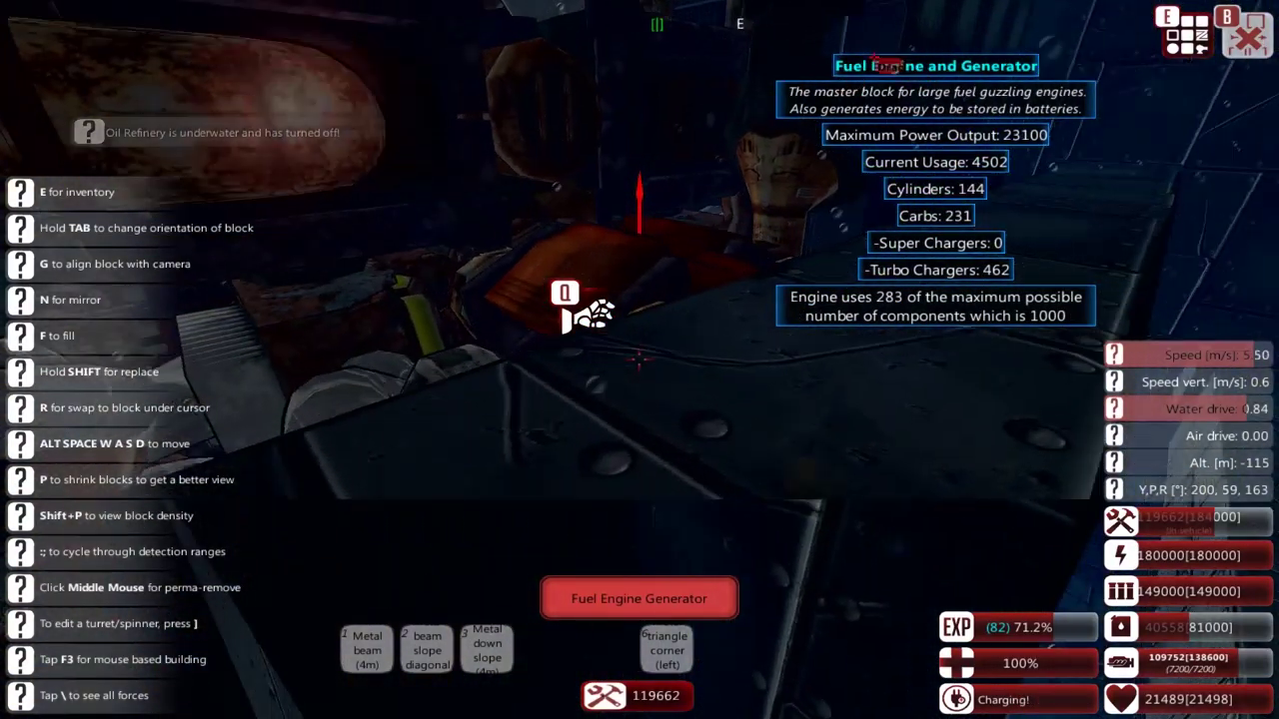
pyautogui.press('q')
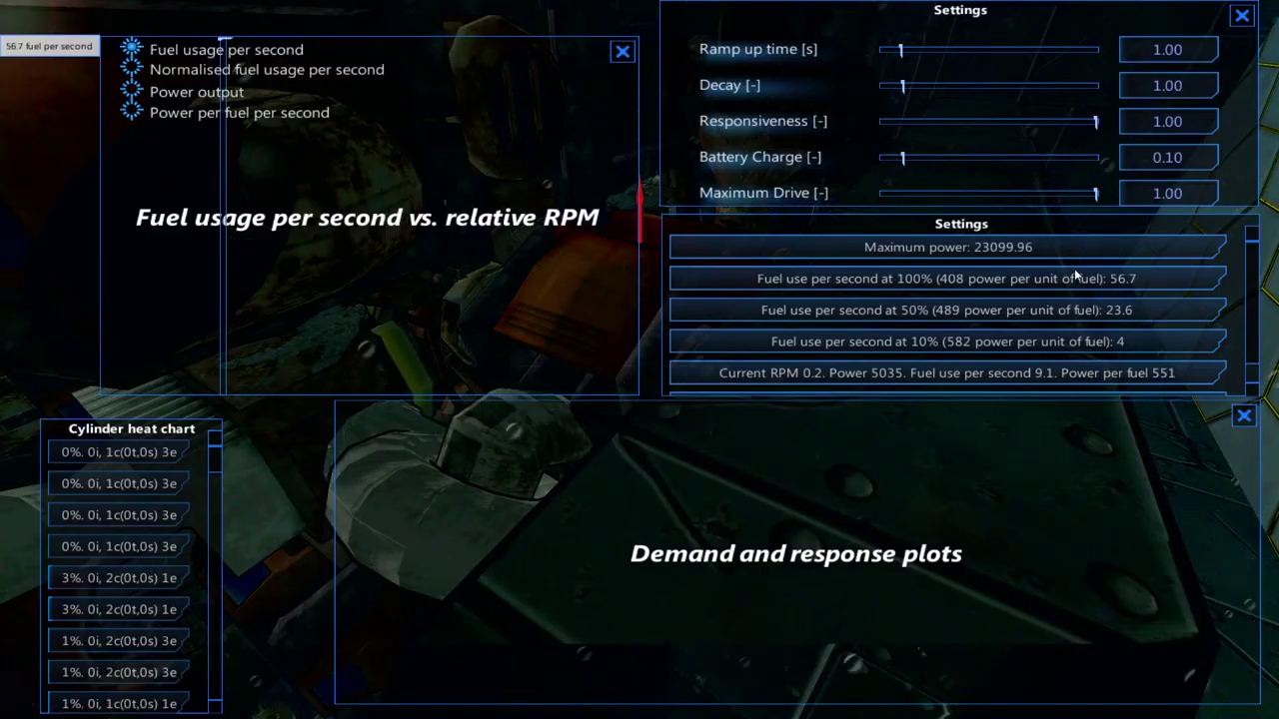
pyautogui.press('Escape')
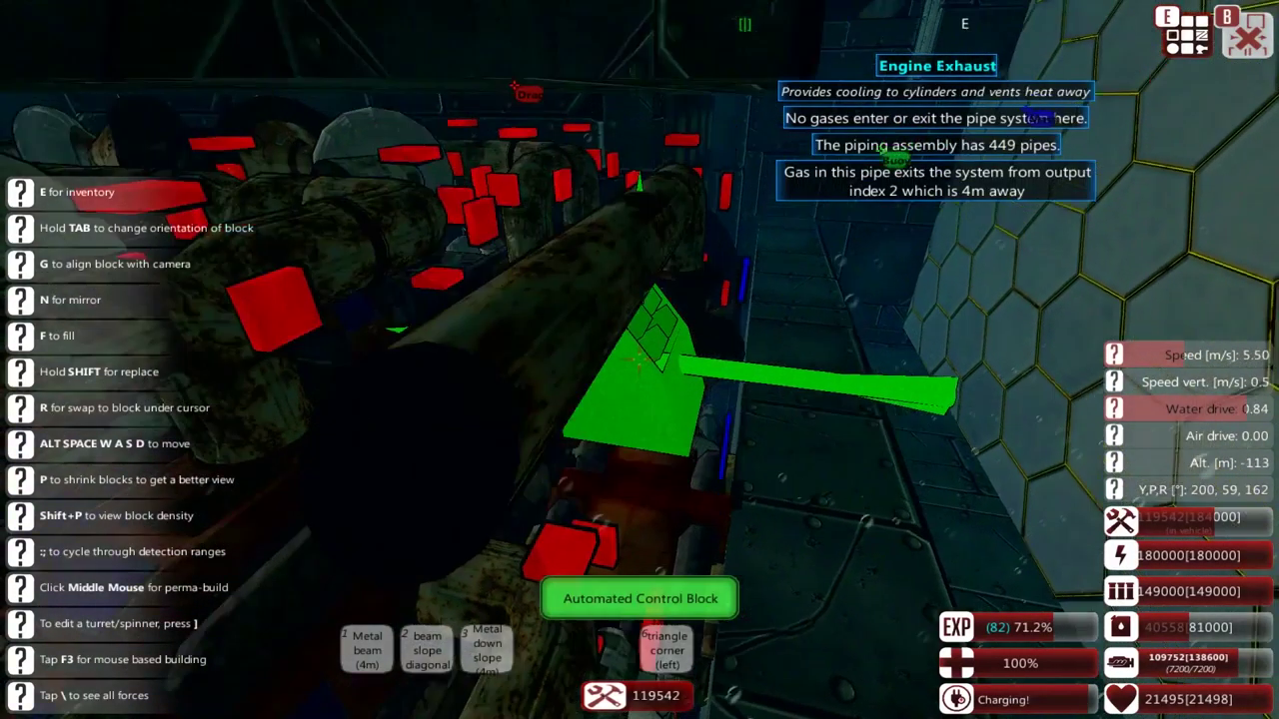
pyautogui.press('1')
pyautogui.press('r')
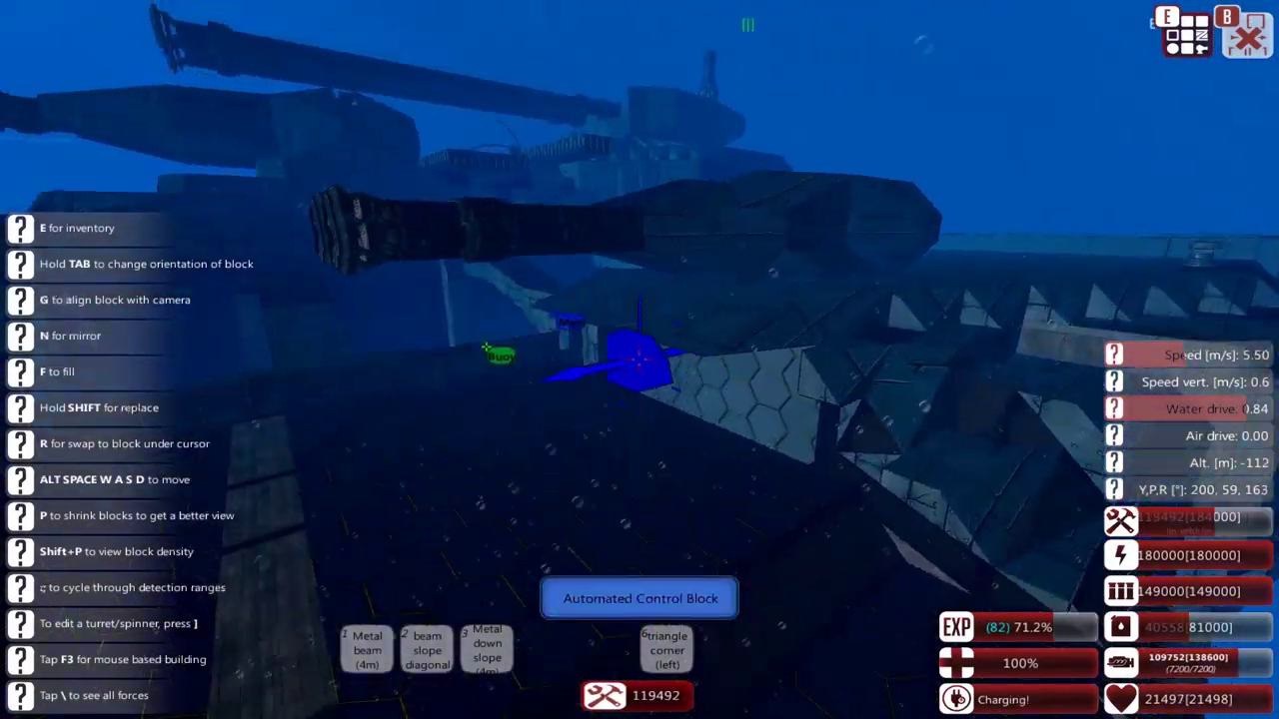
pyautogui.press('w')
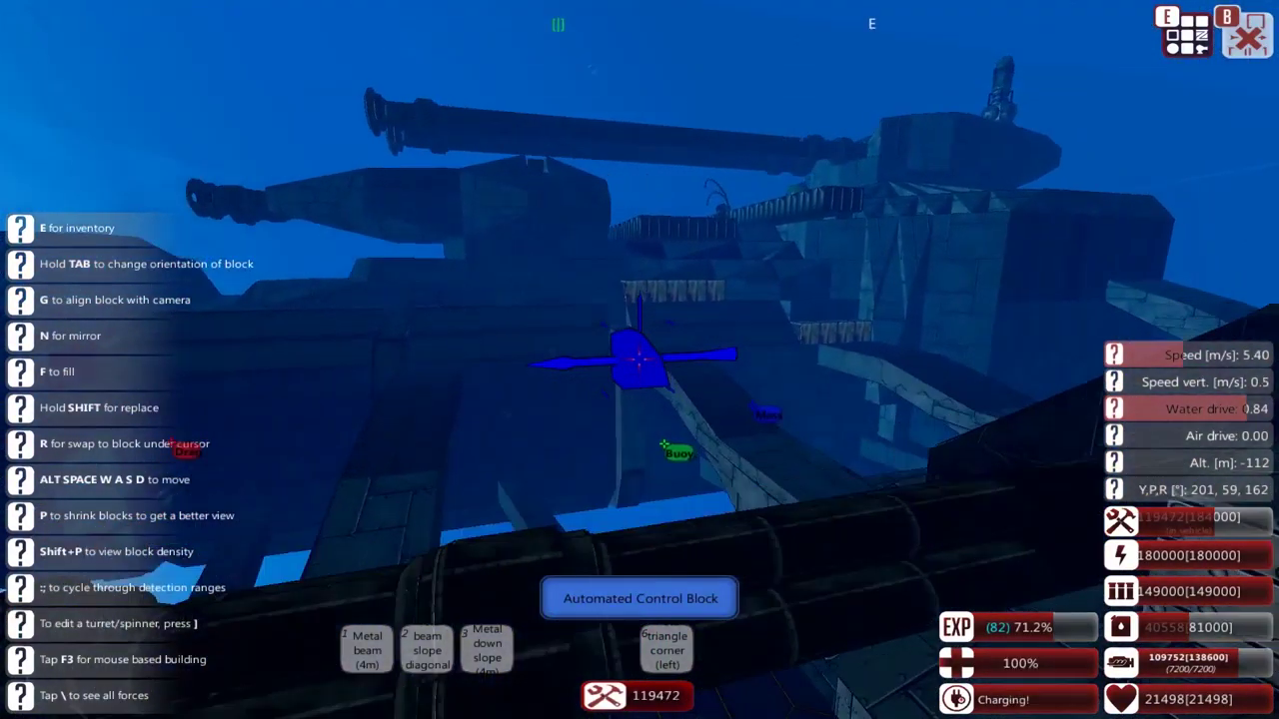
pyautogui.press('w')
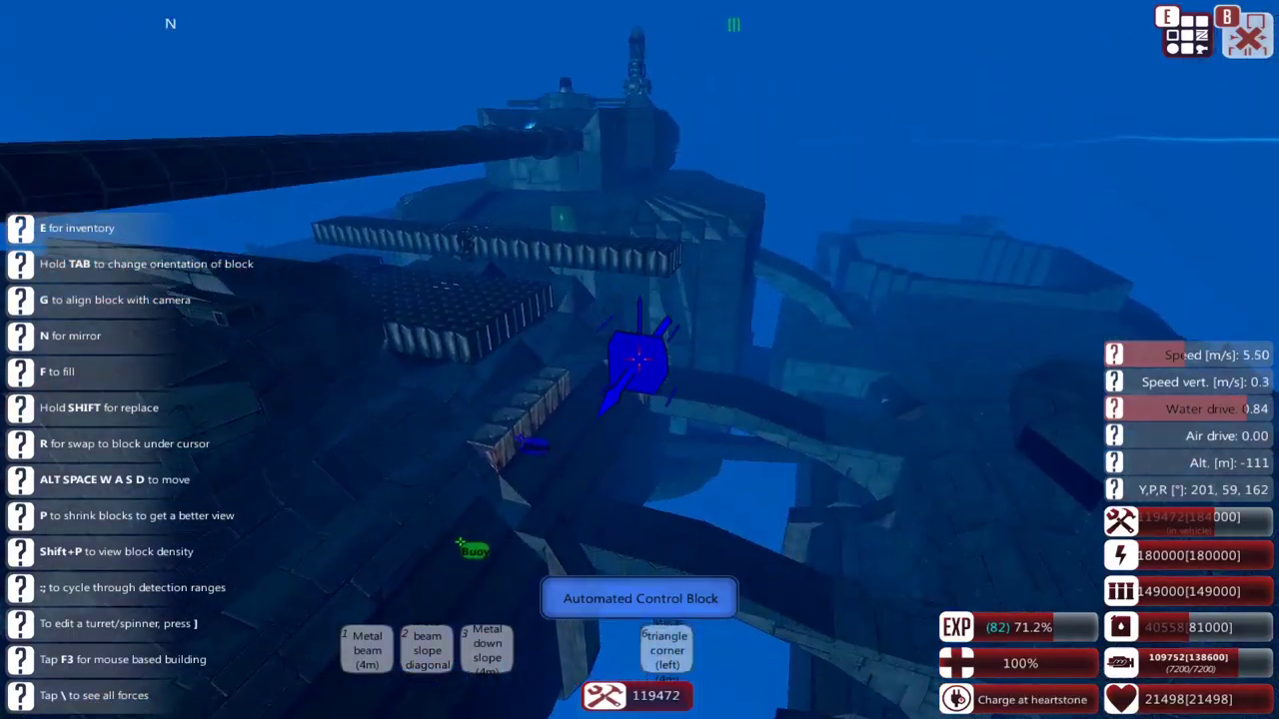
pyautogui.press('w')
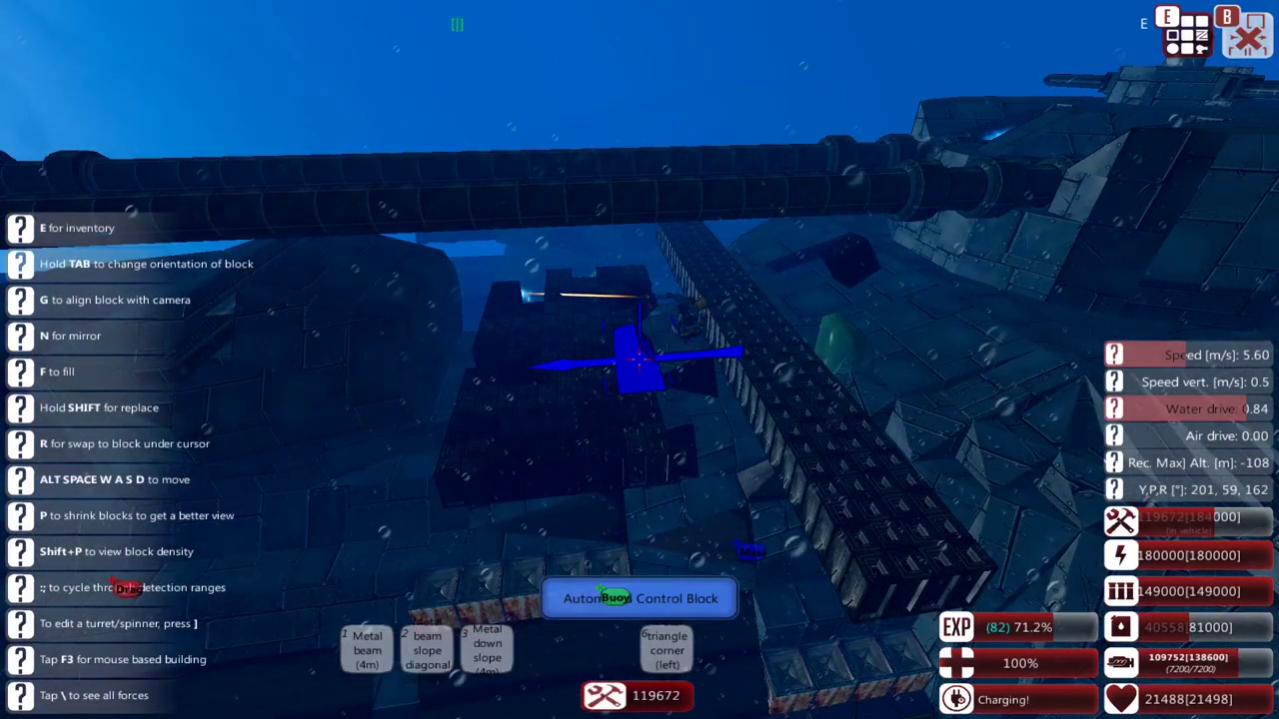
pyautogui.press('space')
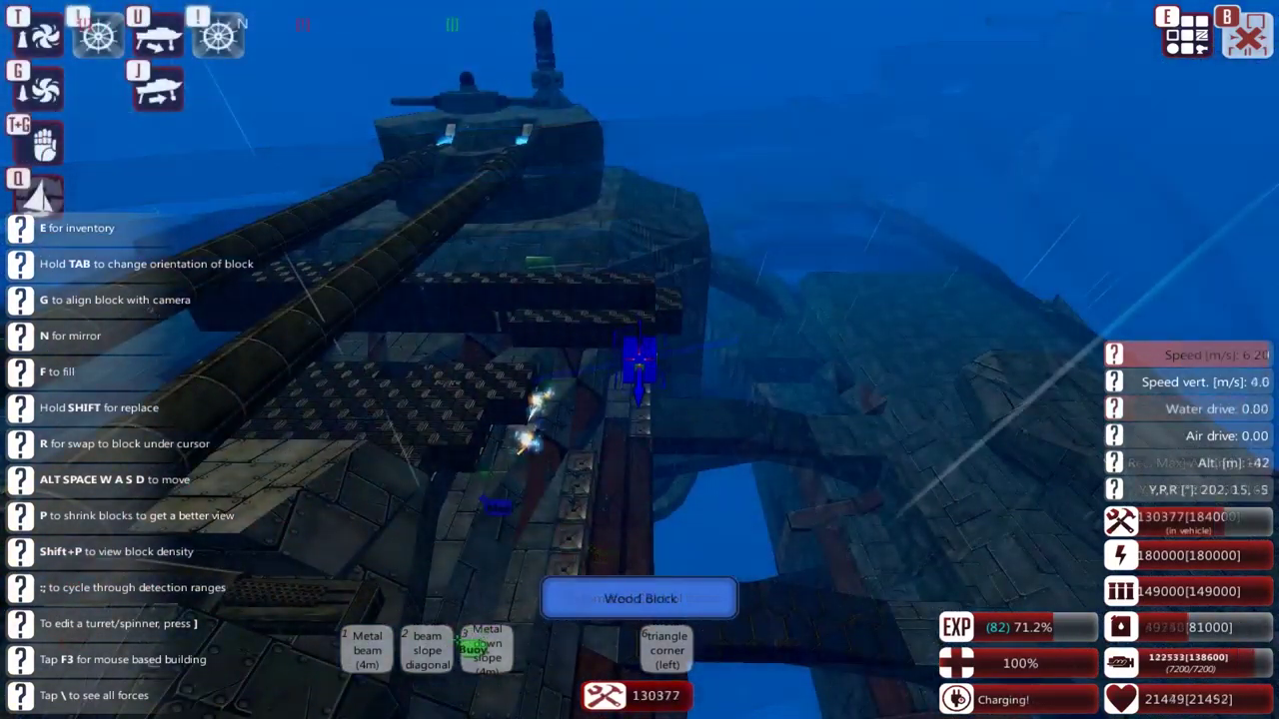
# Step: Circle the build camera around the turret and hull, ending on heavy armour beams
pyautogui.press('a')
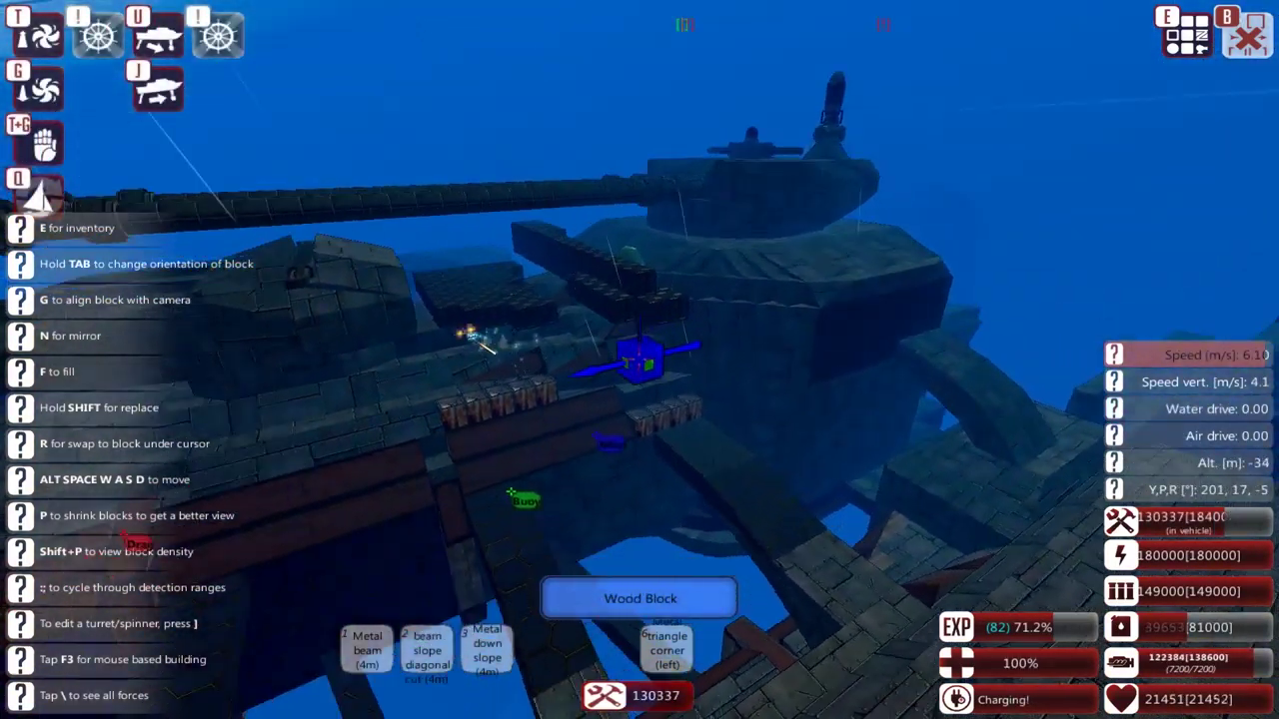
pyautogui.press('a')
pyautogui.press('d')
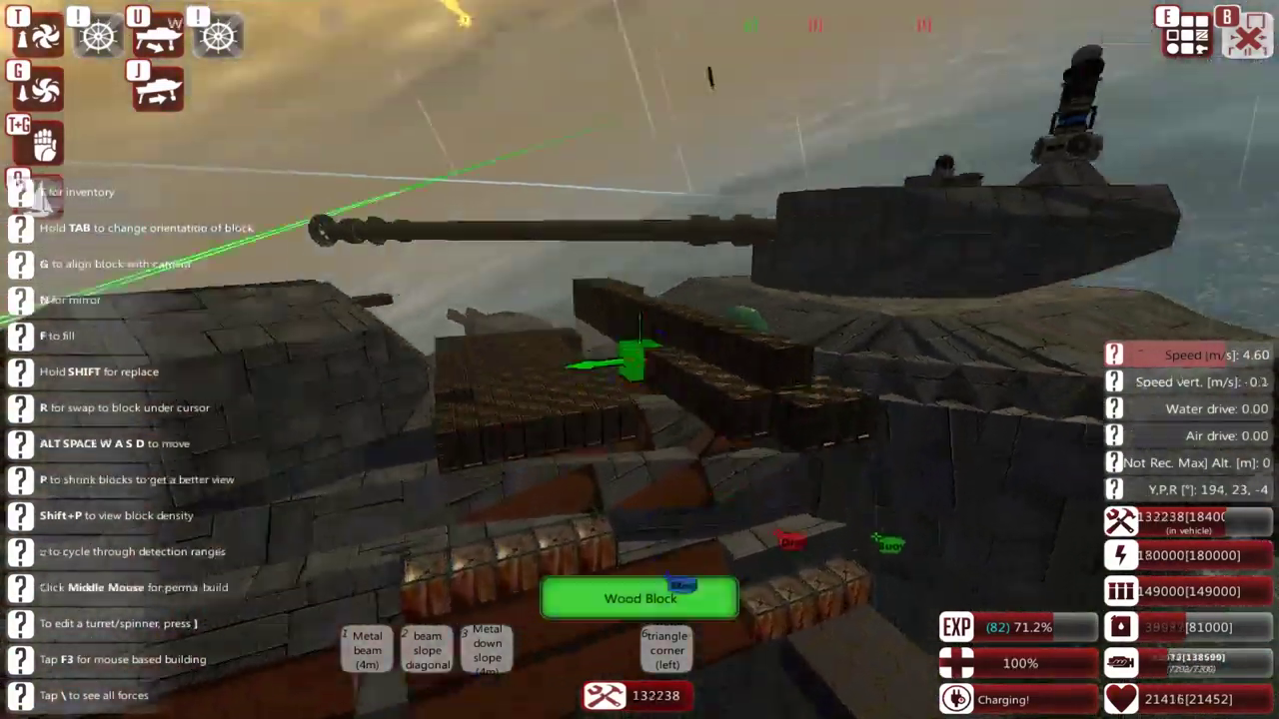
pyautogui.press('1')
pyautogui.press('r')
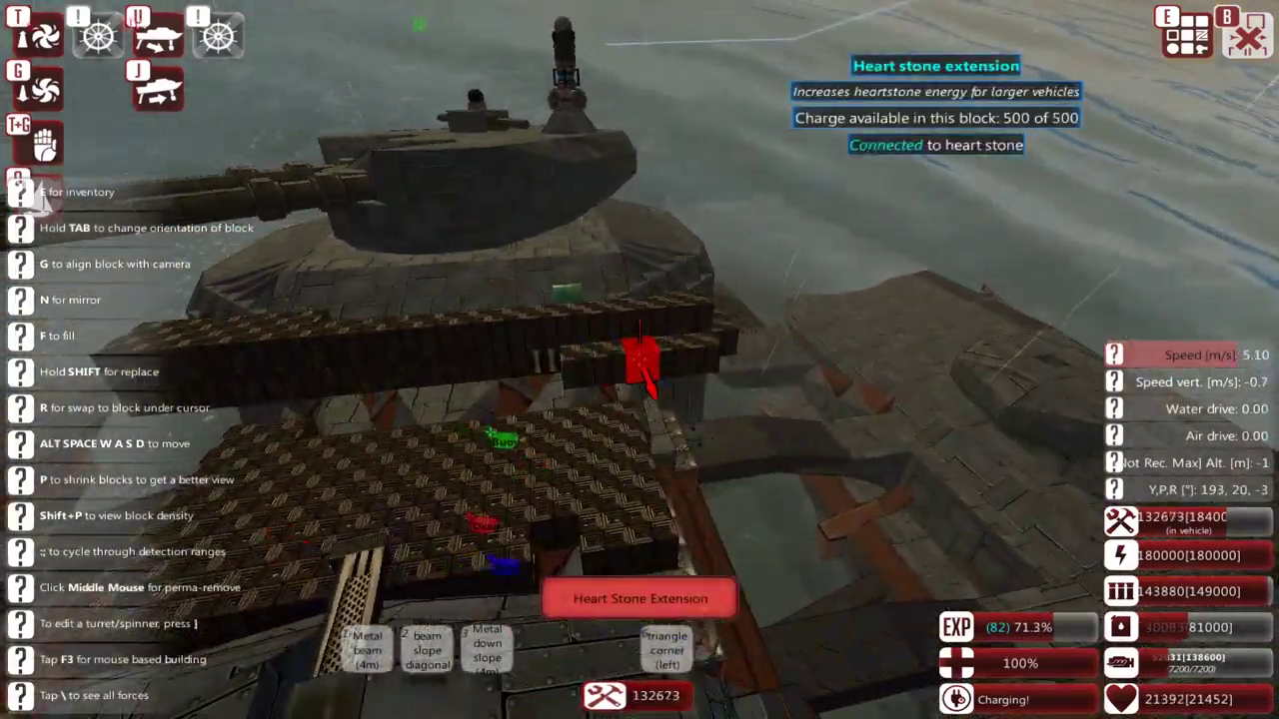
pyautogui.press('r')
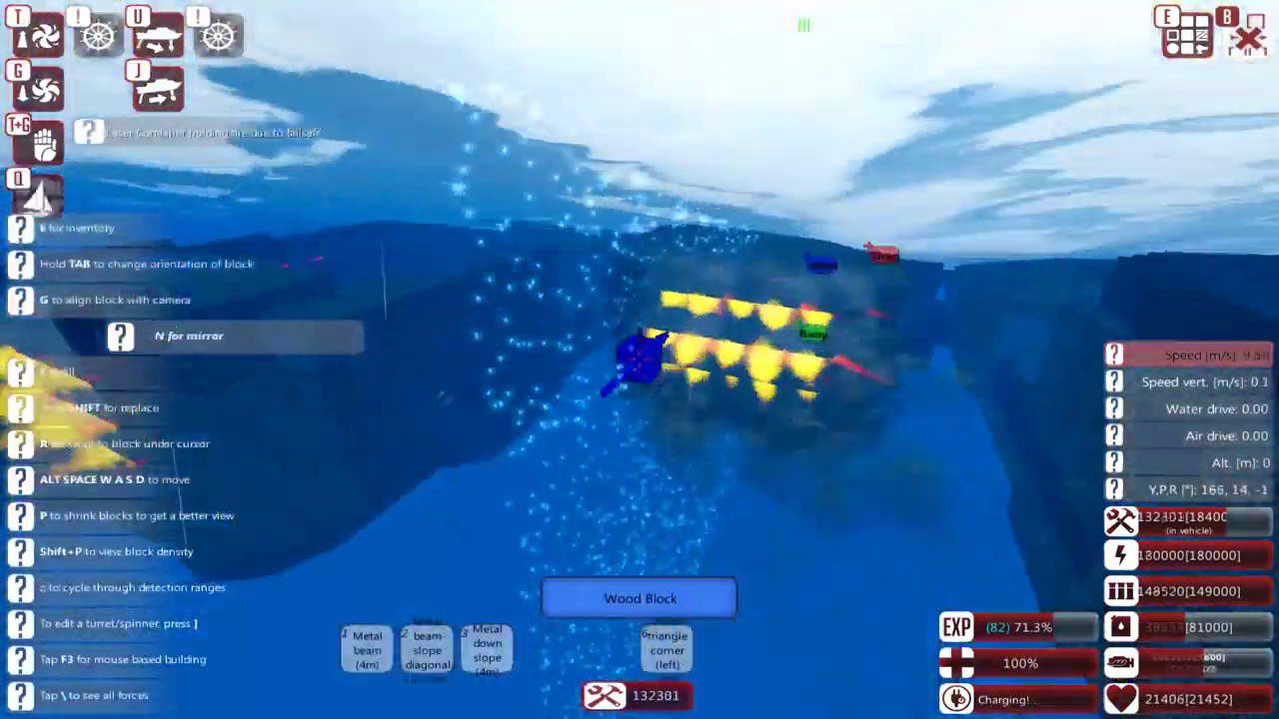
pyautogui.press('r')
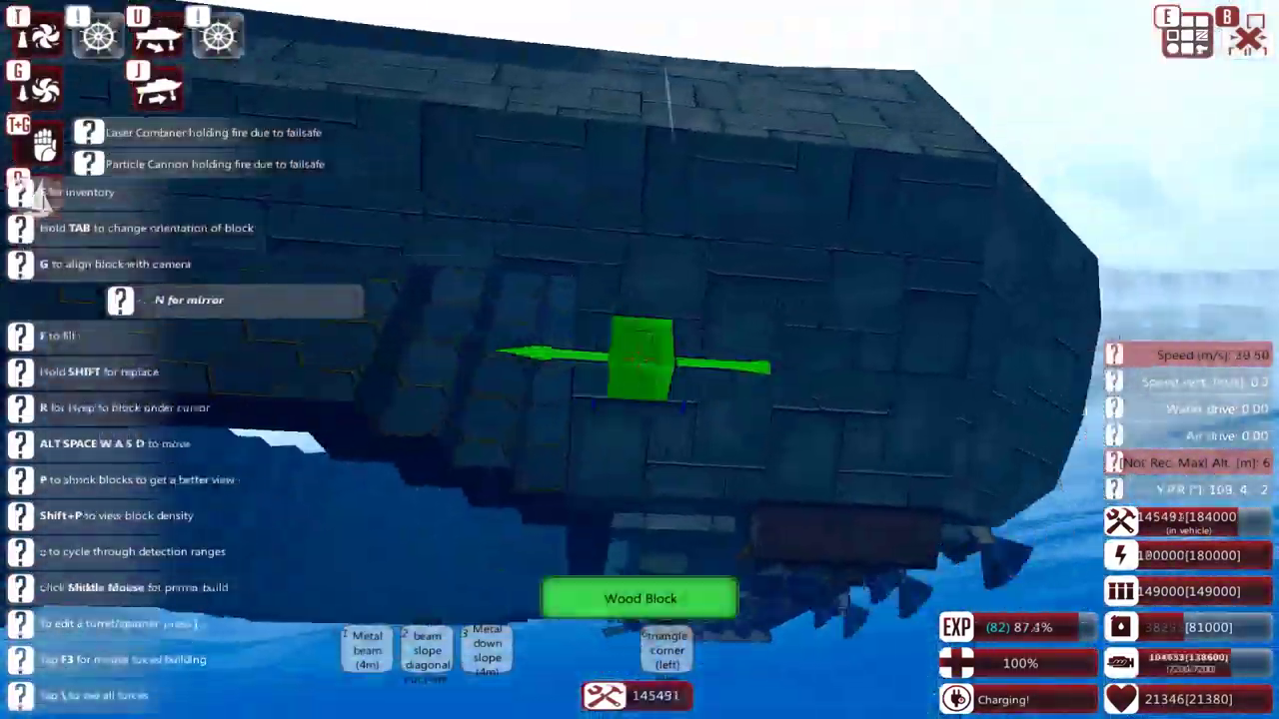
# Step: Select a wood beam and place three blocks against the hull beside the propeller
pyautogui.press('2')
pyautogui.press('q')
pyautogui.click(214, 57)
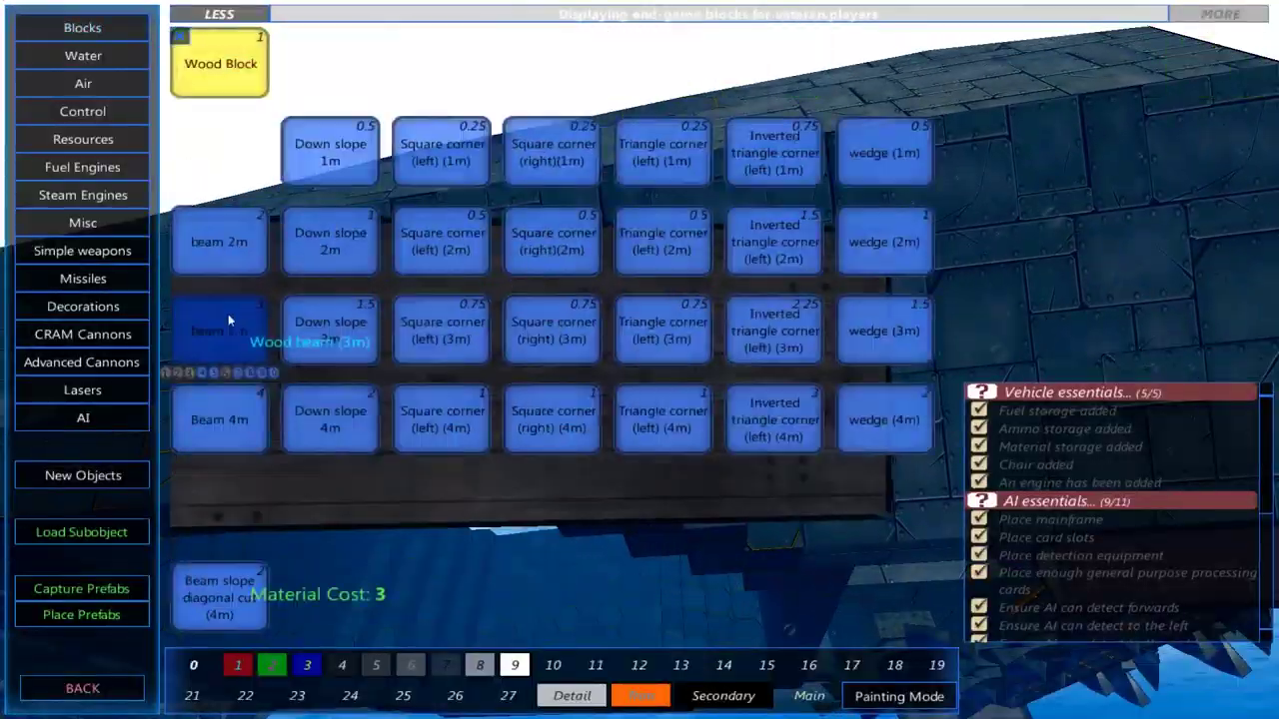
pyautogui.click(228, 314)
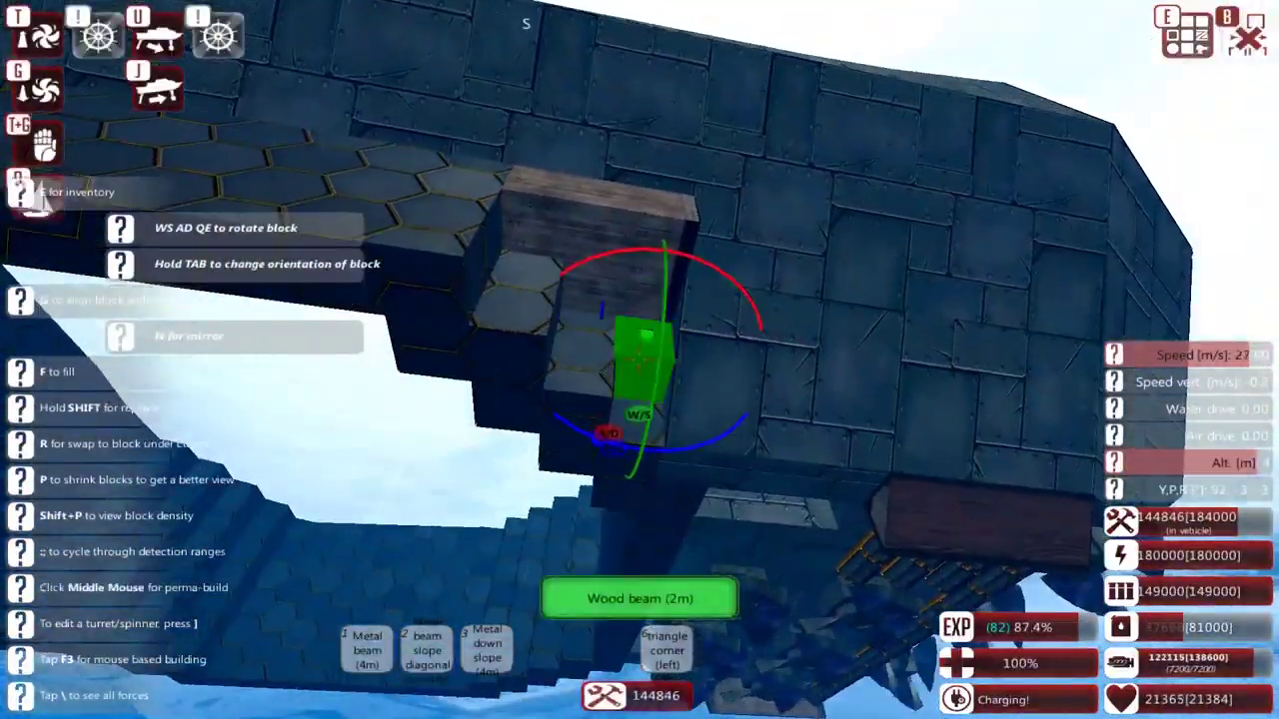
pyautogui.click(640, 359)
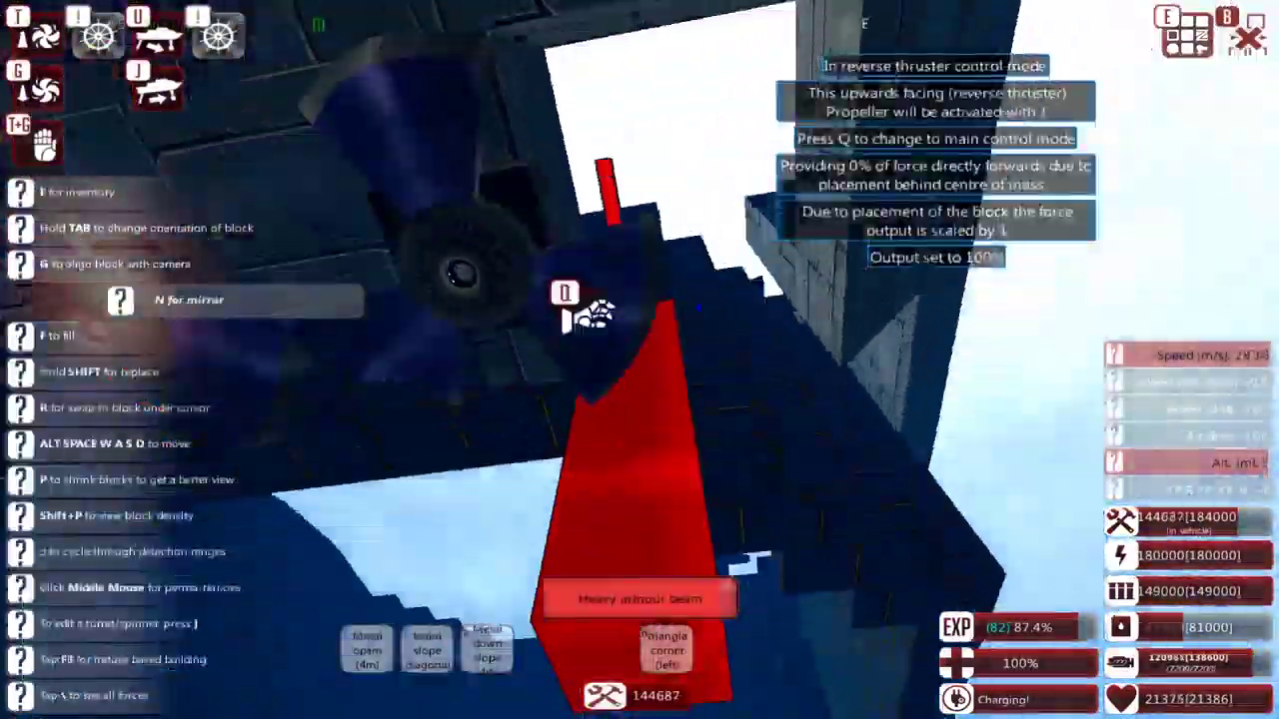
pyautogui.click(640, 360)
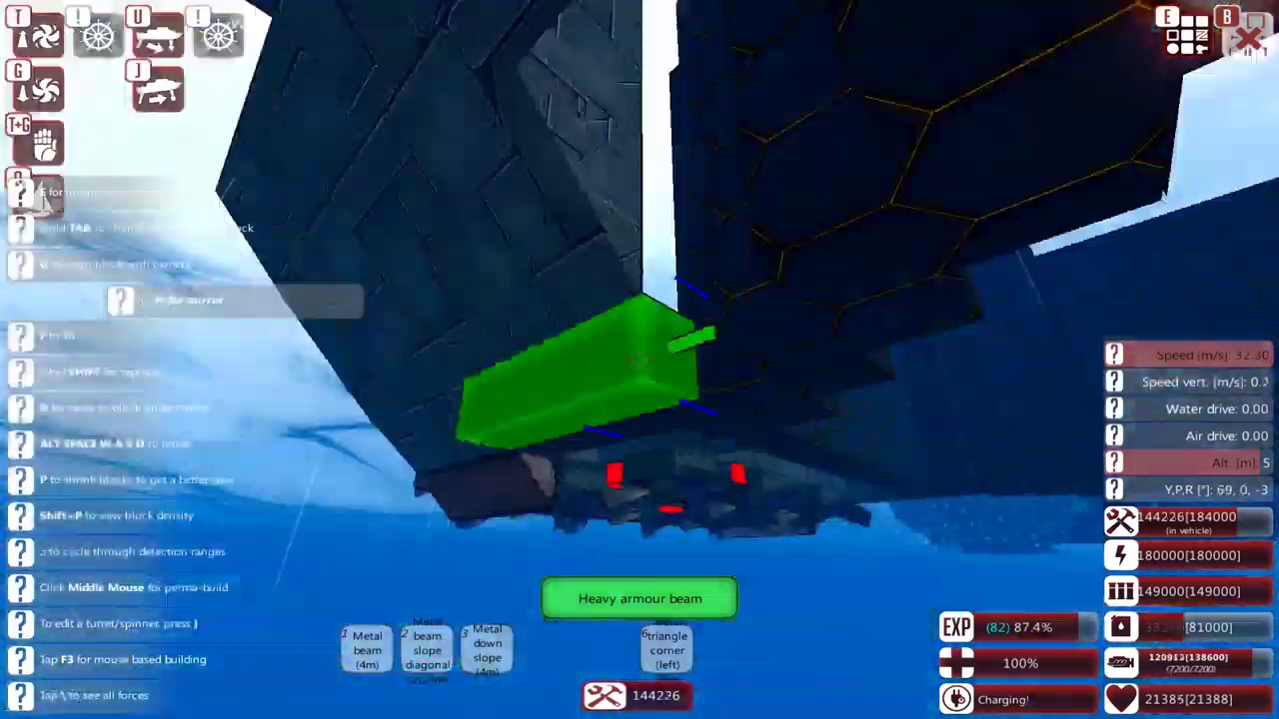
pyautogui.click(640, 359)
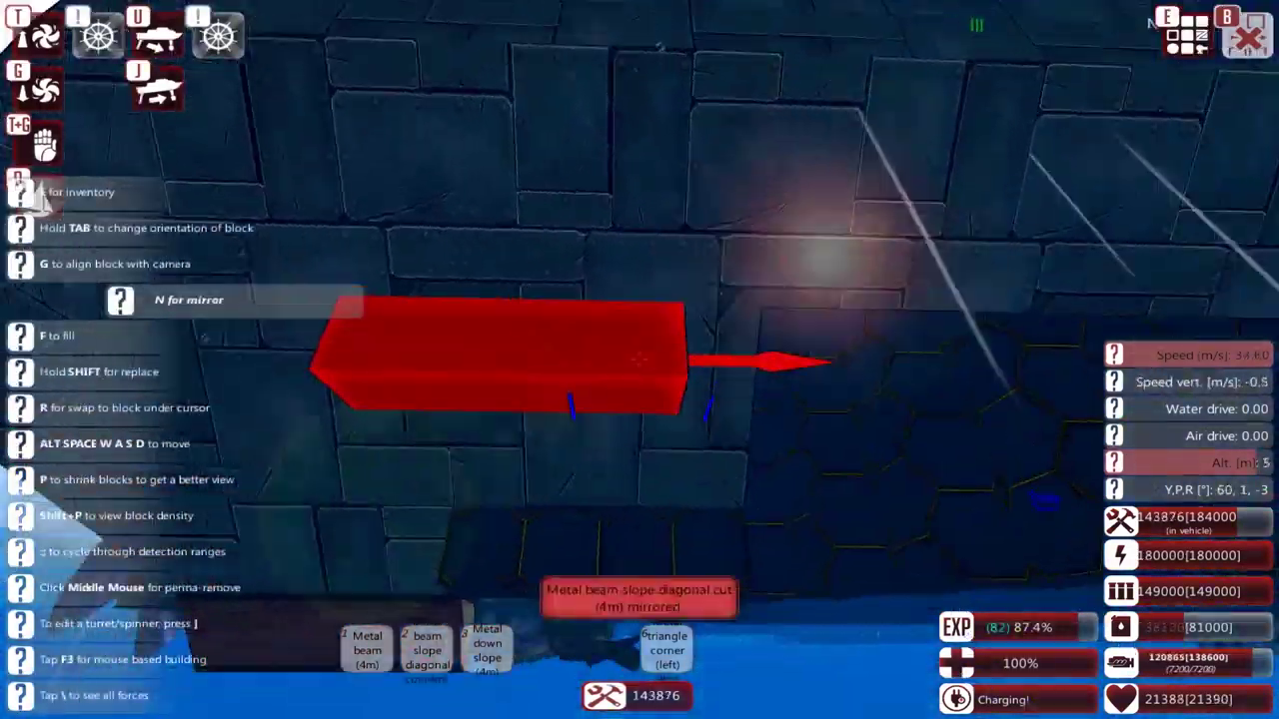
# Step: Choose the 2m wood beam and place it on the deck
pyautogui.press('q')
pyautogui.click(220, 63)
pyautogui.click(219, 330)
pyautogui.press('q')
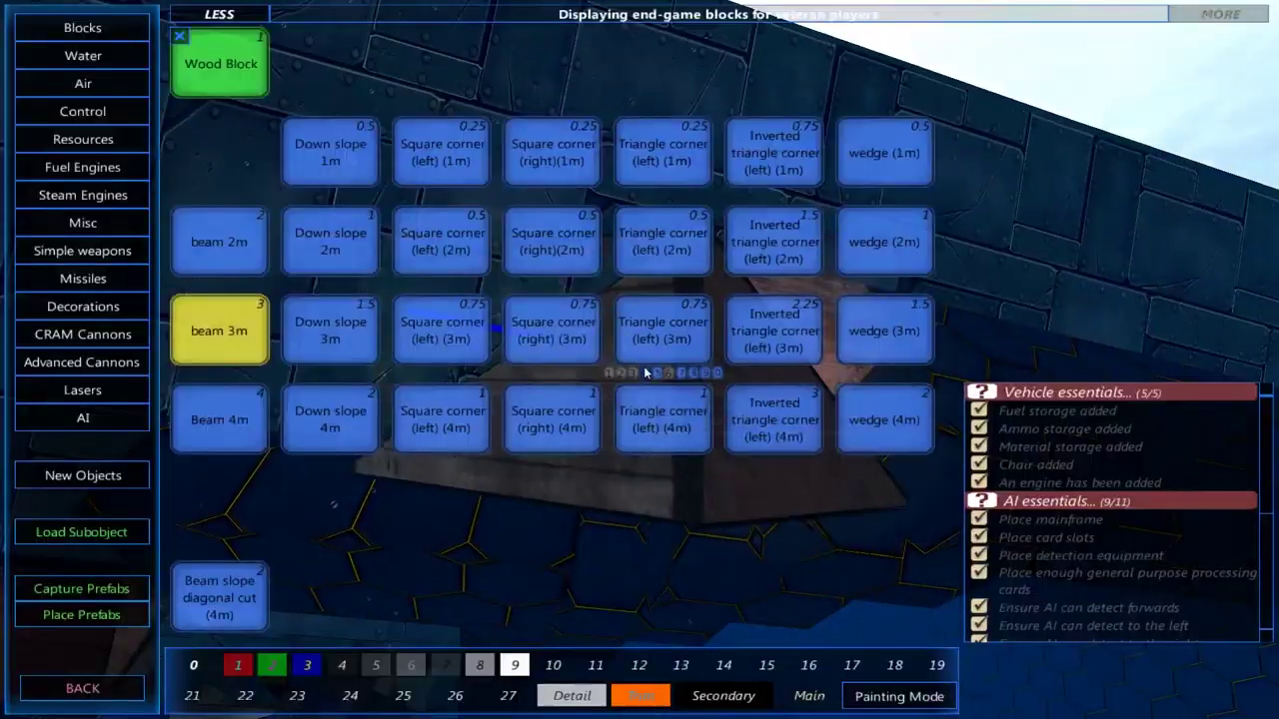
pyautogui.click(219, 242)
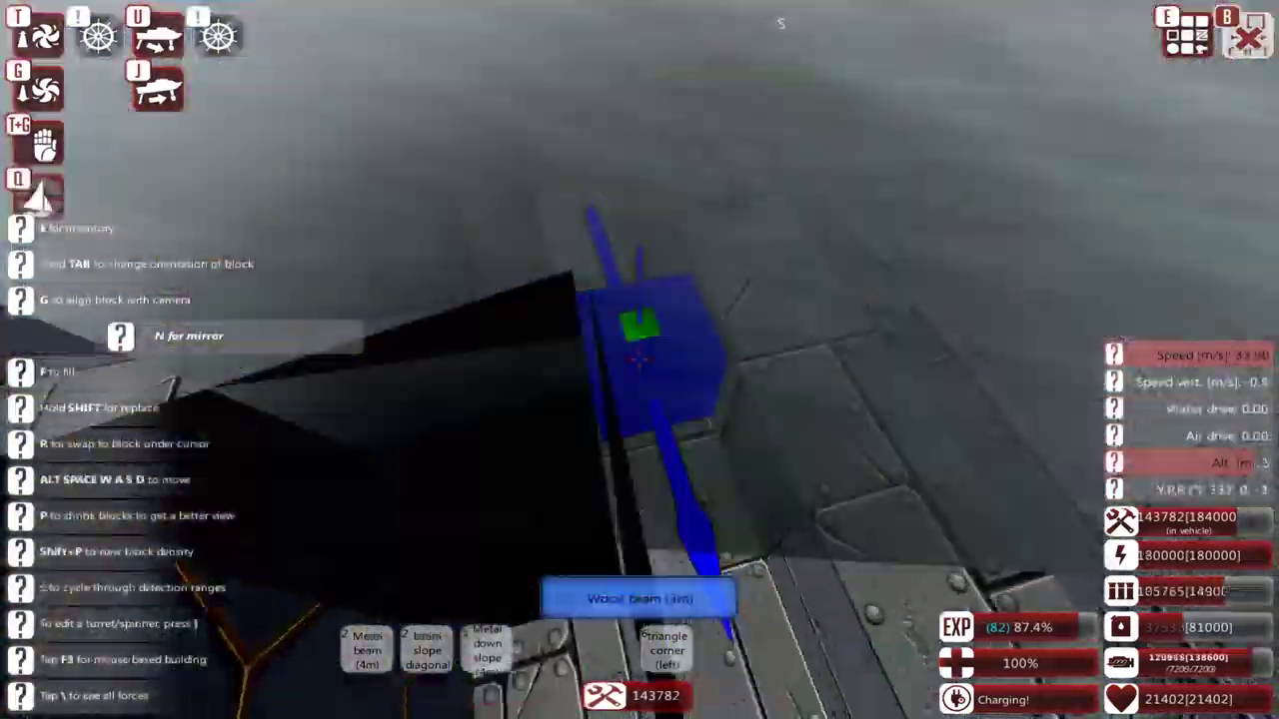
pyautogui.press('r')
pyautogui.press('r')
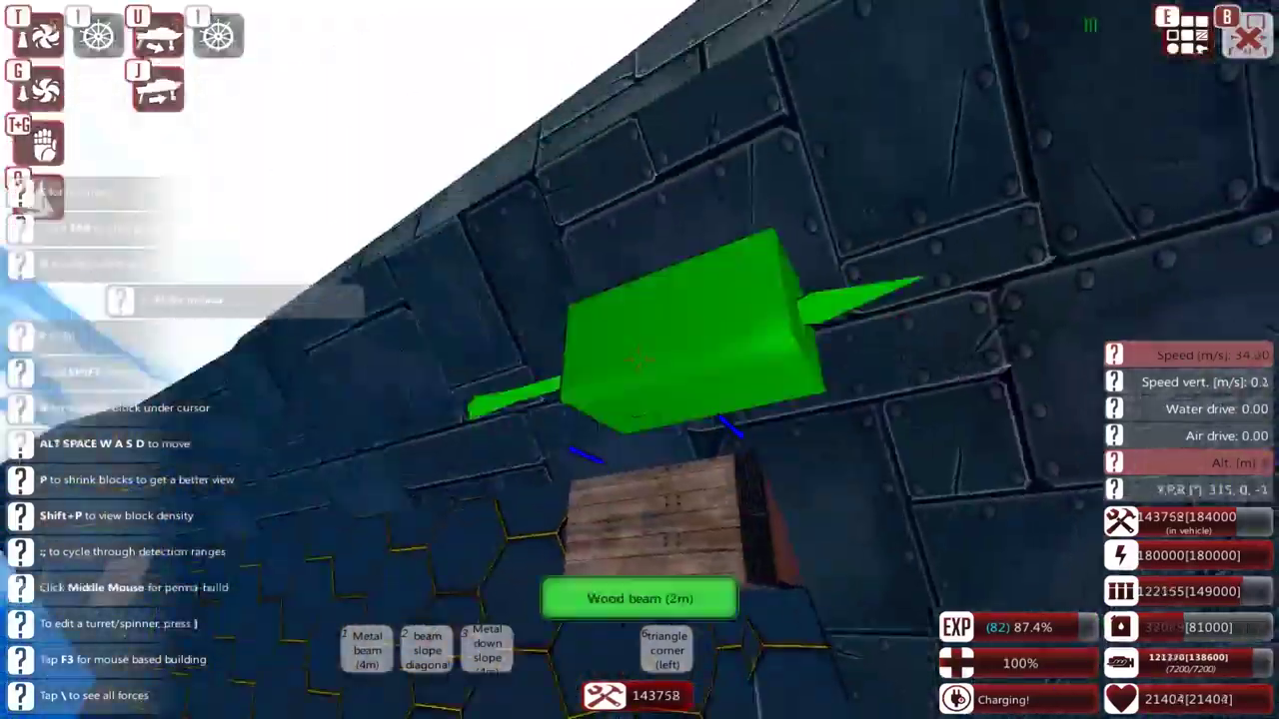
pyautogui.click(640, 360)
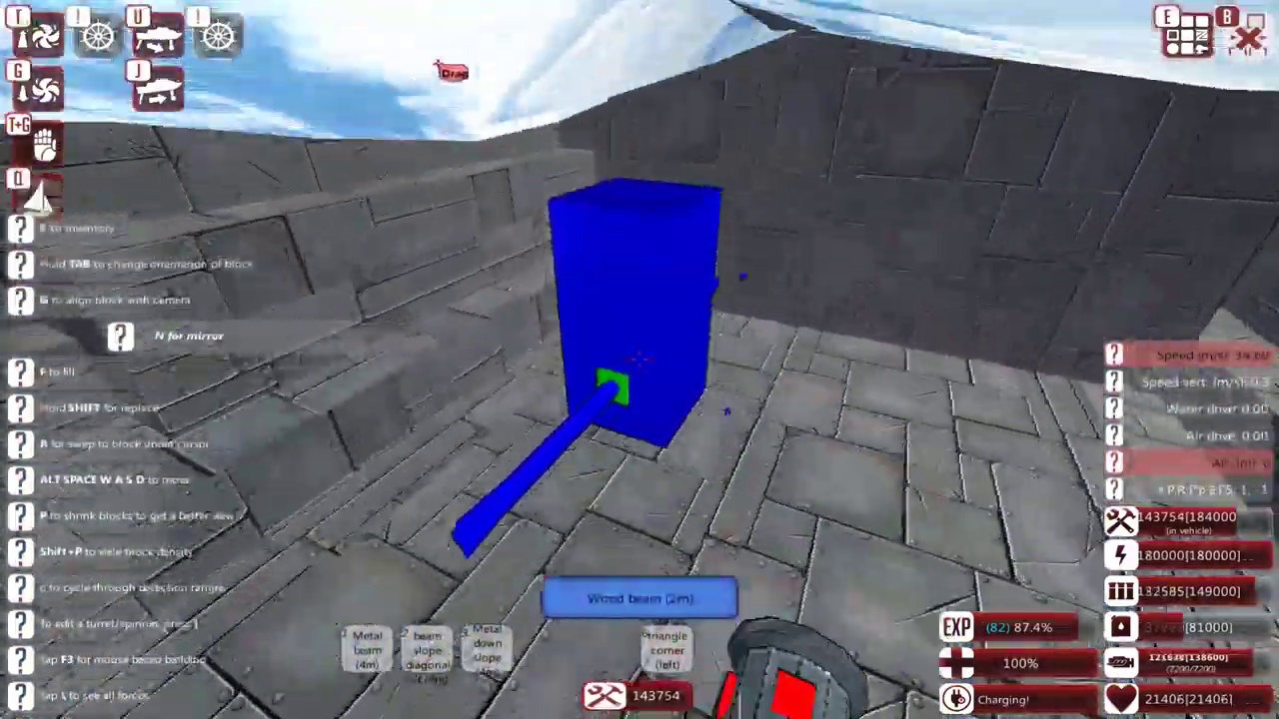
pyautogui.press('r')
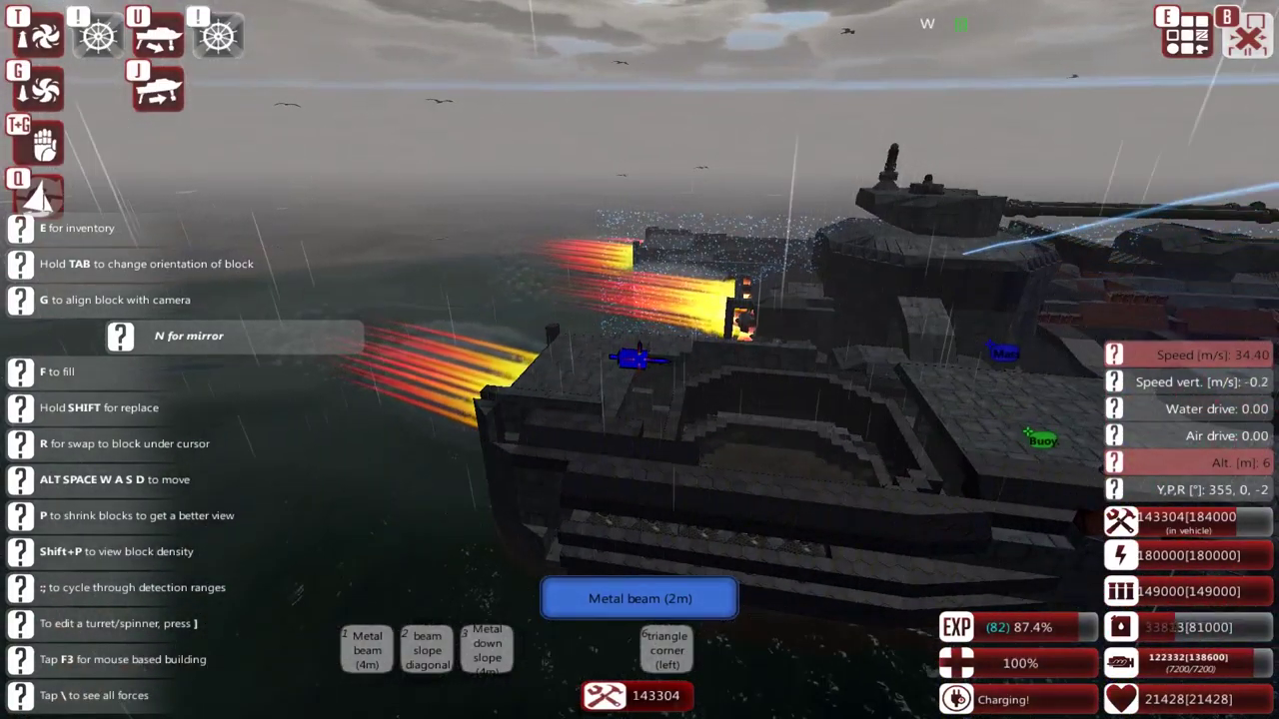
pyautogui.press('q')
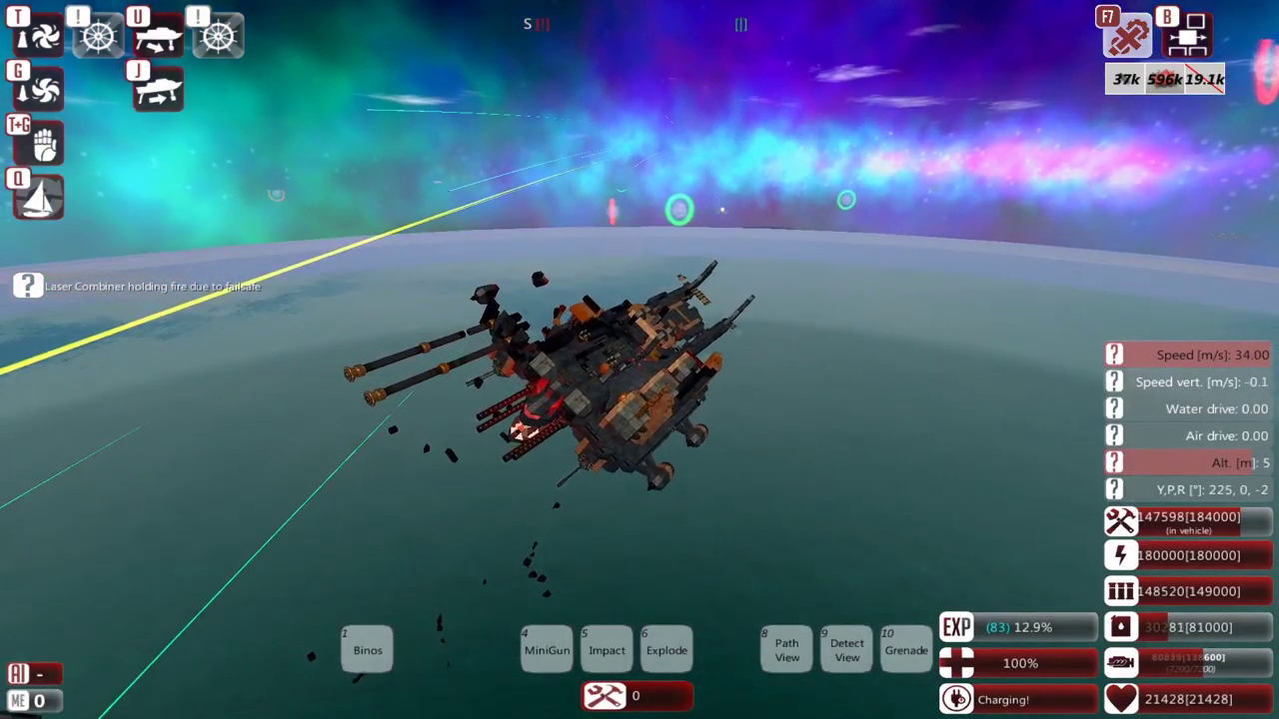
pyautogui.press('m')
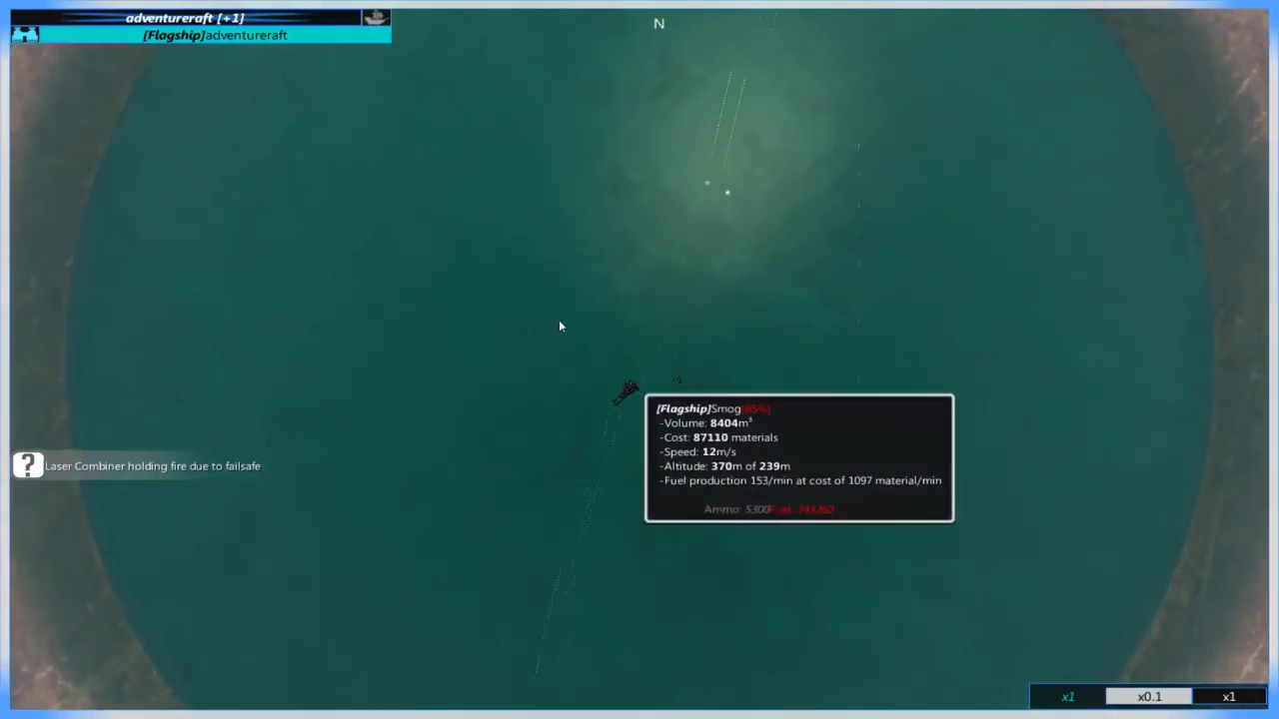
pyautogui.scroll(3, 624, 390)
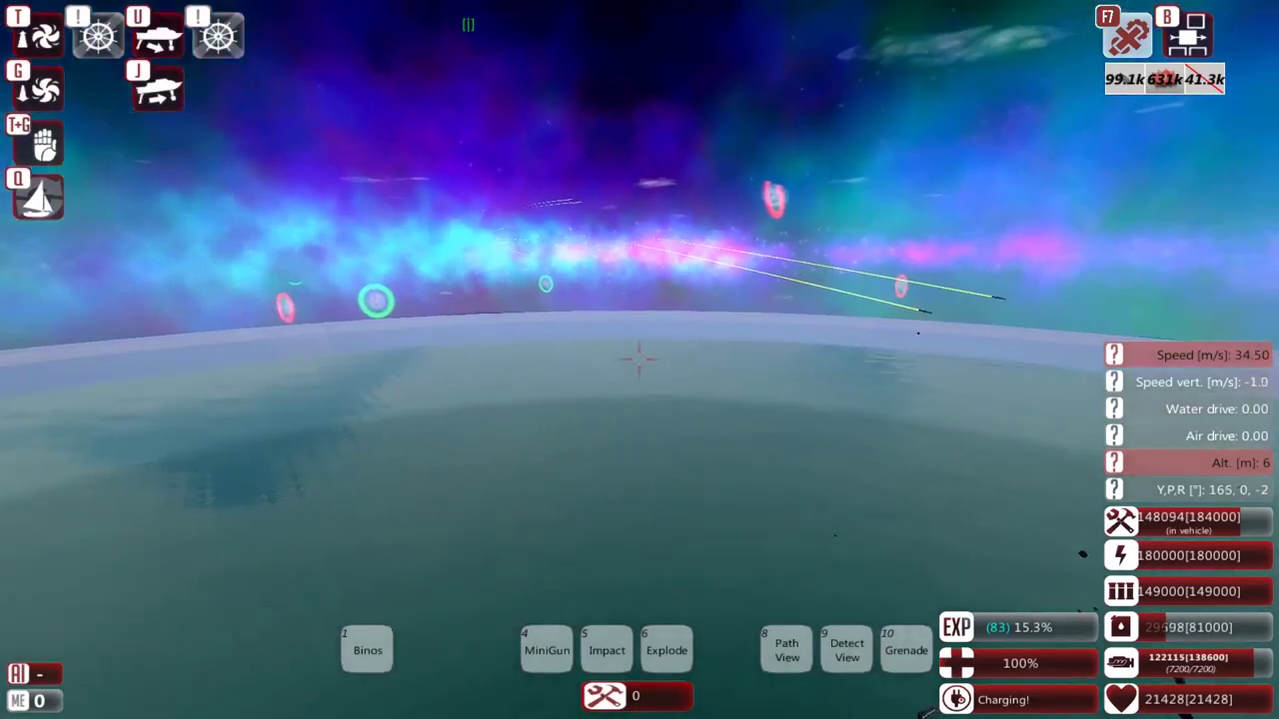
pyautogui.press('b')
# Step: Fly into the ship's interior, briefly checking the pause menu and strategic map
pyautogui.press('w')
pyautogui.press('w')
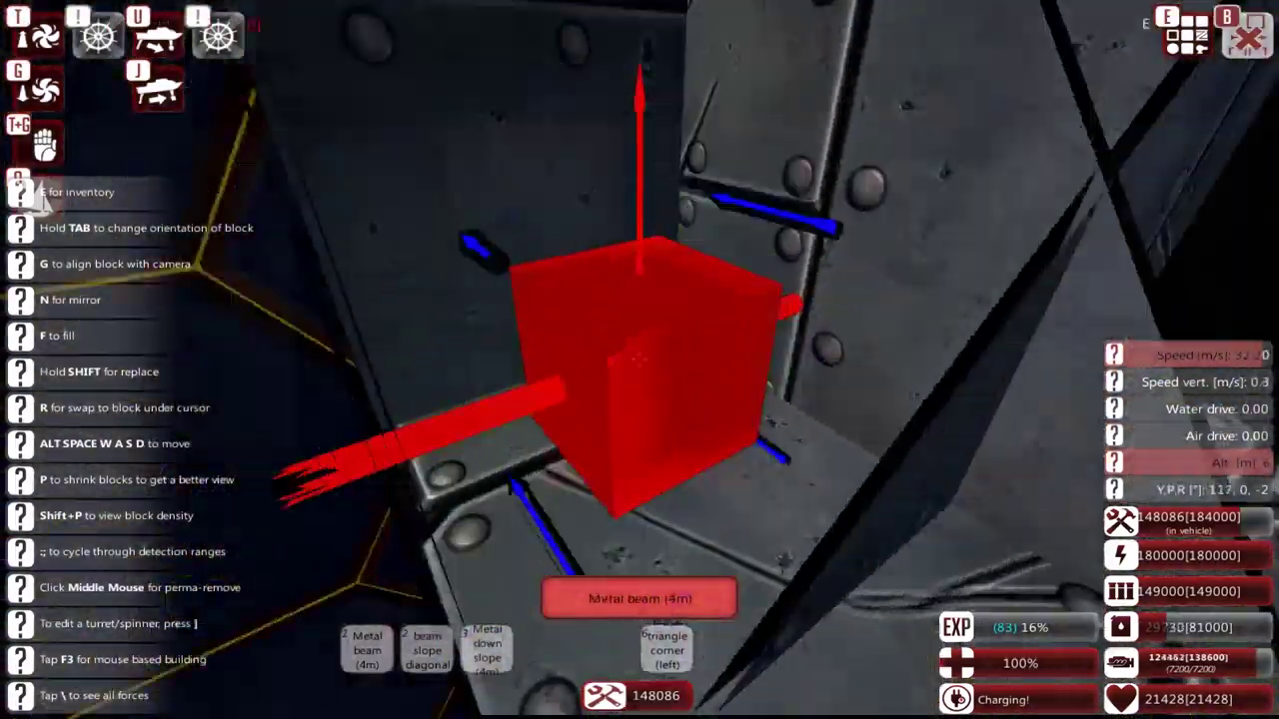
pyautogui.press('w')
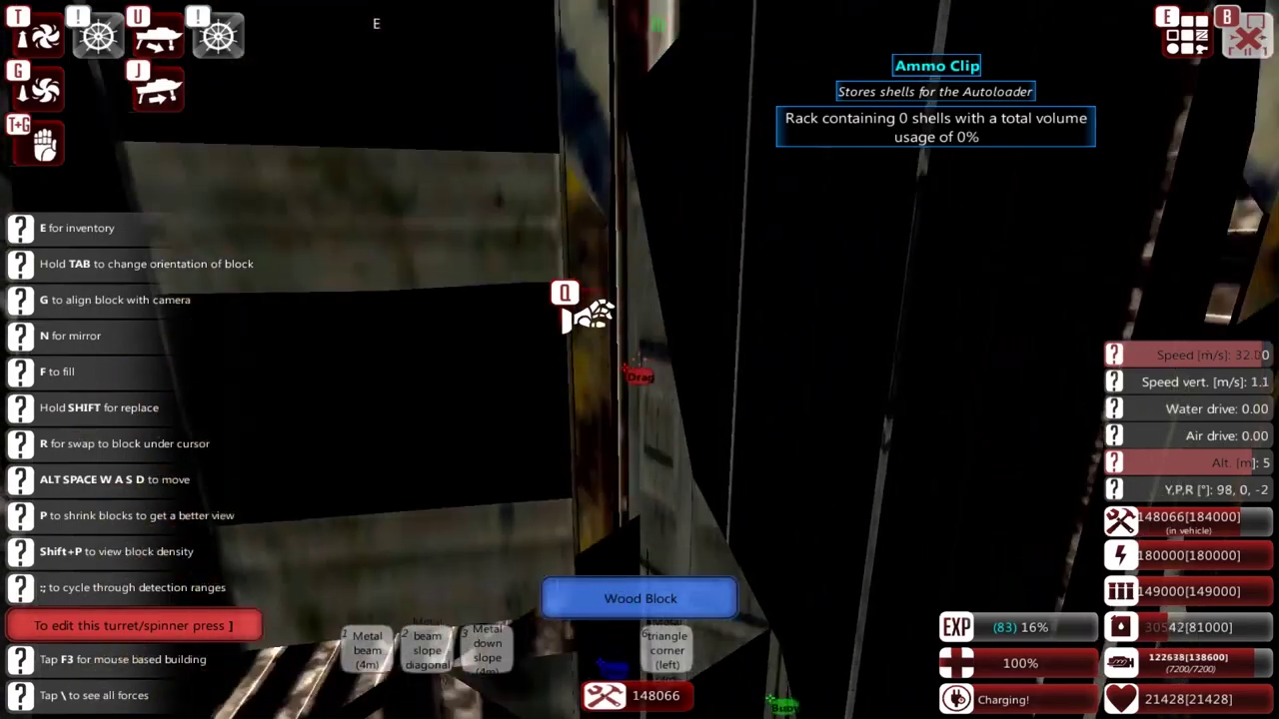
pyautogui.press('Escape')
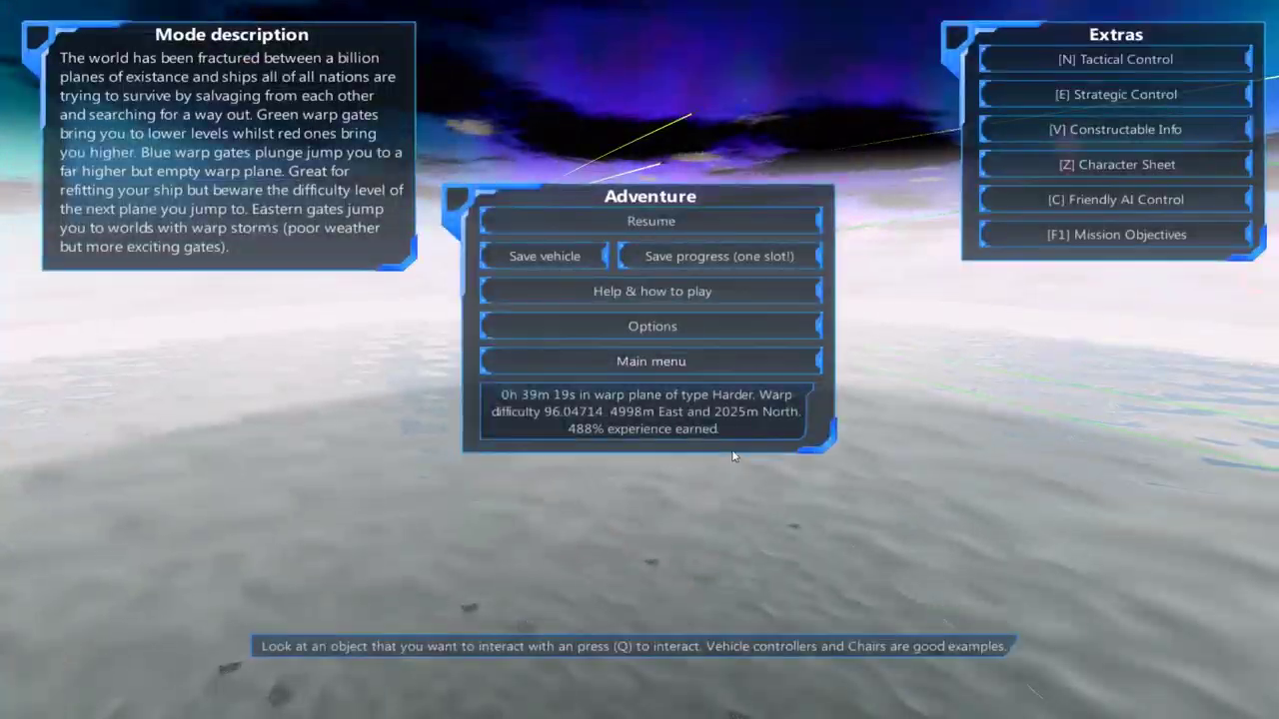
pyautogui.press('Escape')
pyautogui.press('e')
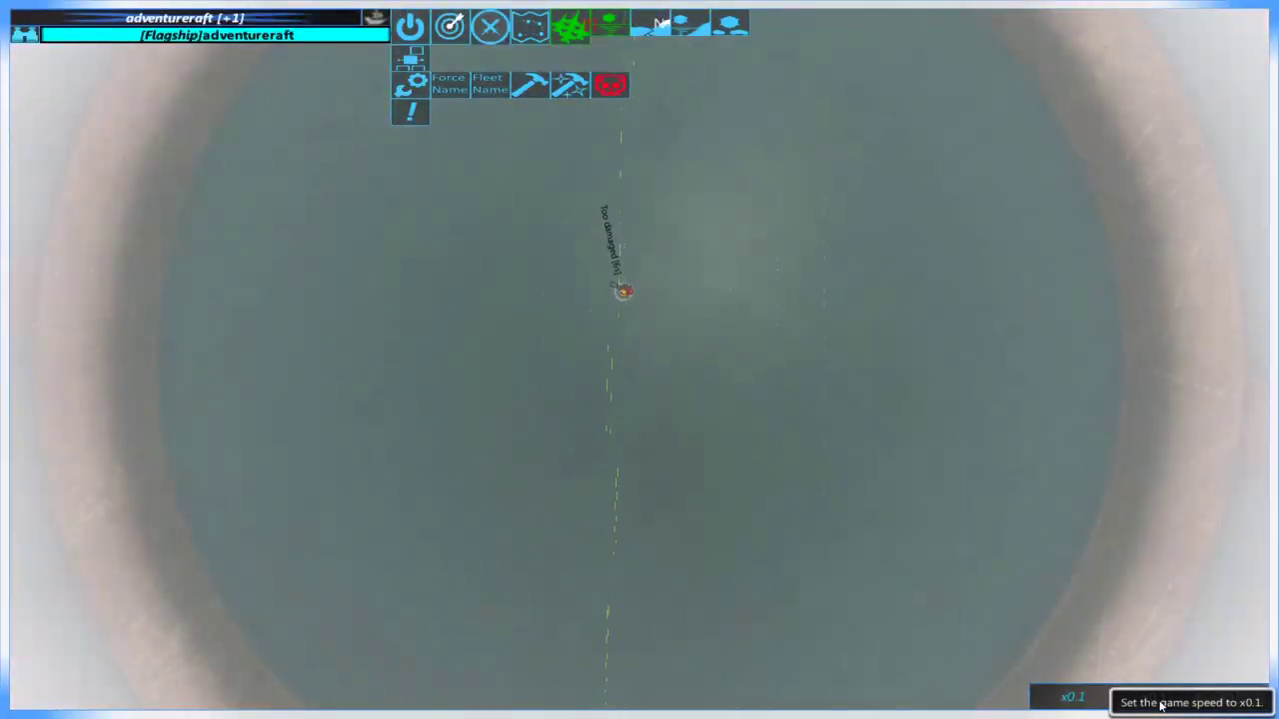
pyautogui.press('Escape')
pyautogui.press('q')
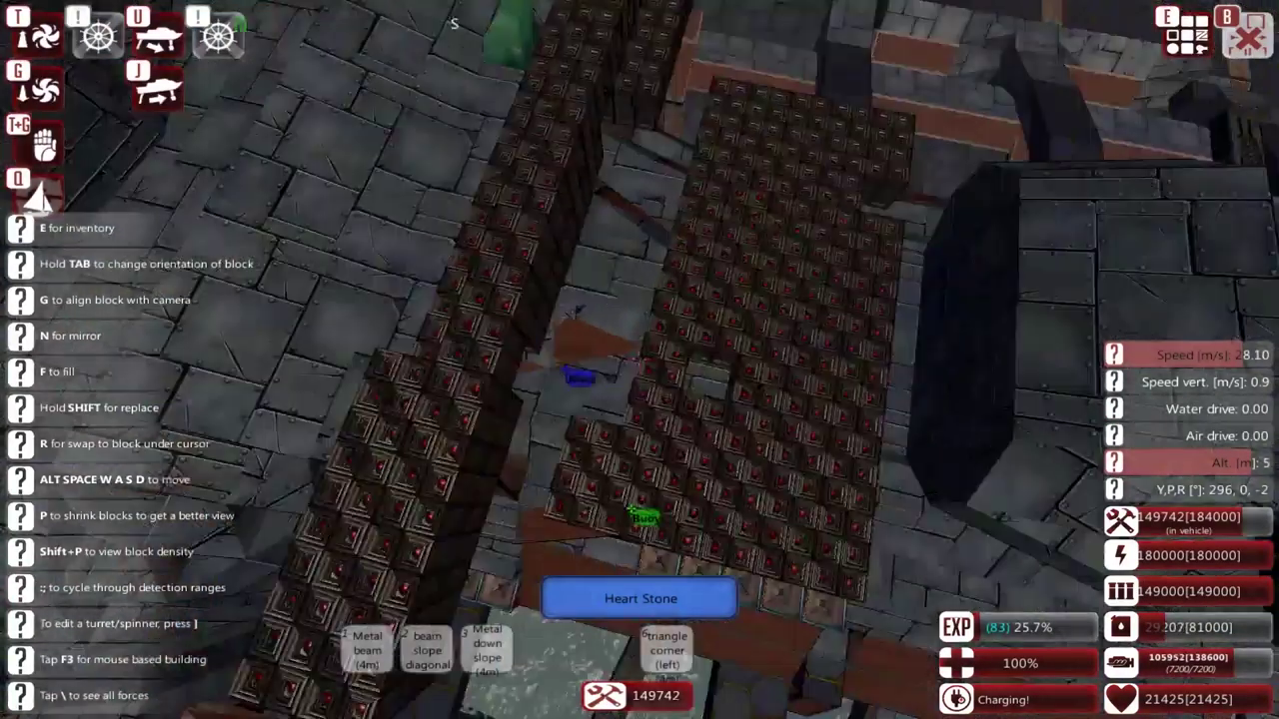
pyautogui.press('1')
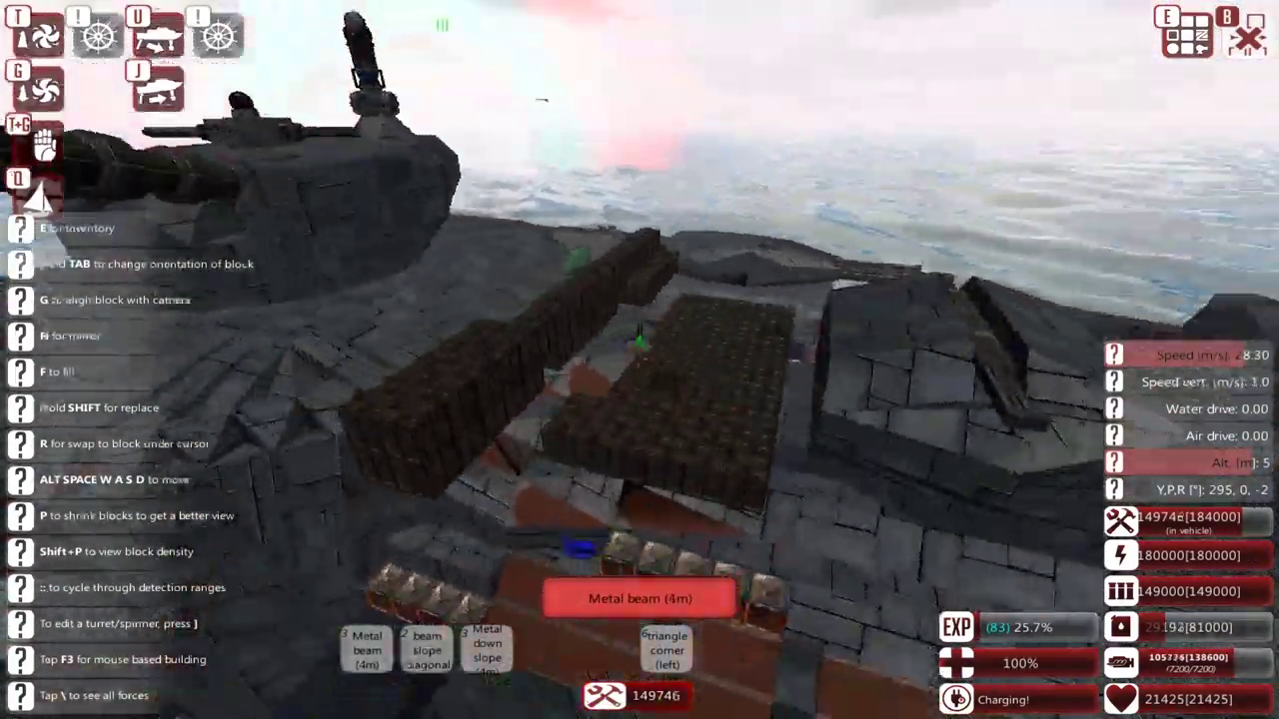
# Step: Select Heart Stone Extension from the inventory and fly through the interior to the Heart Stone
pyautogui.press('r')
pyautogui.press('r')
pyautogui.press('r')
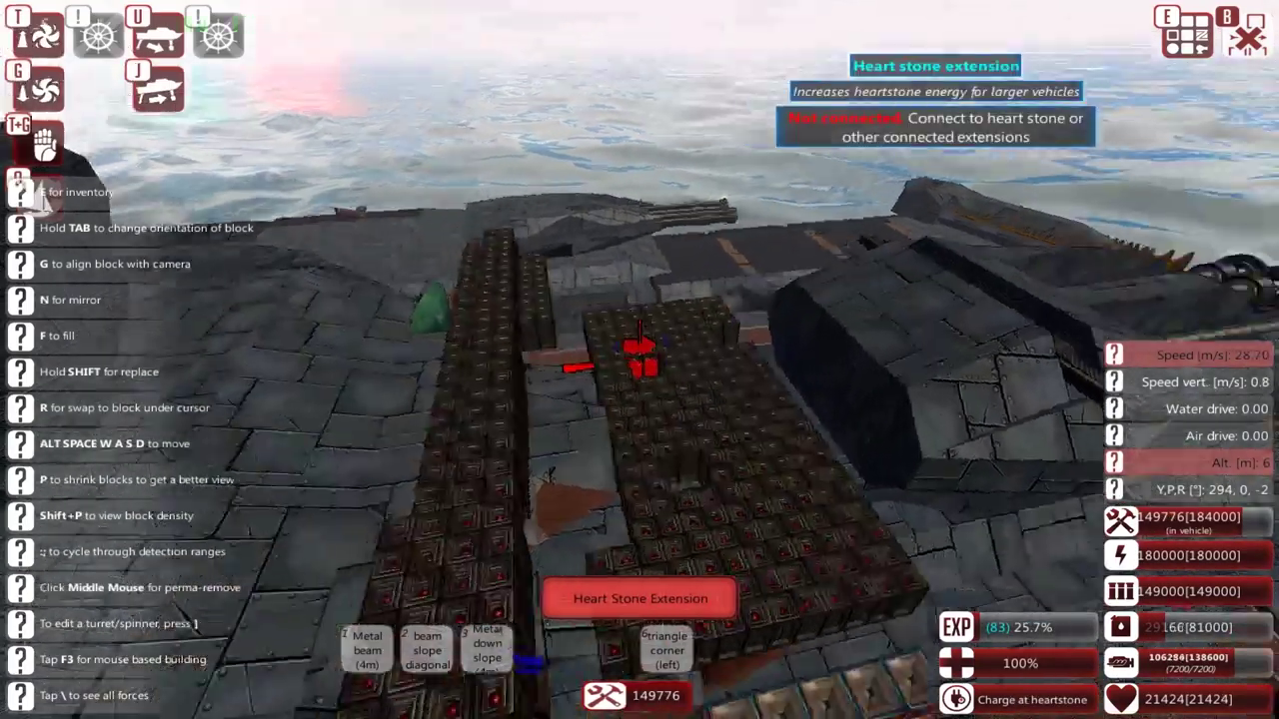
pyautogui.press('e')
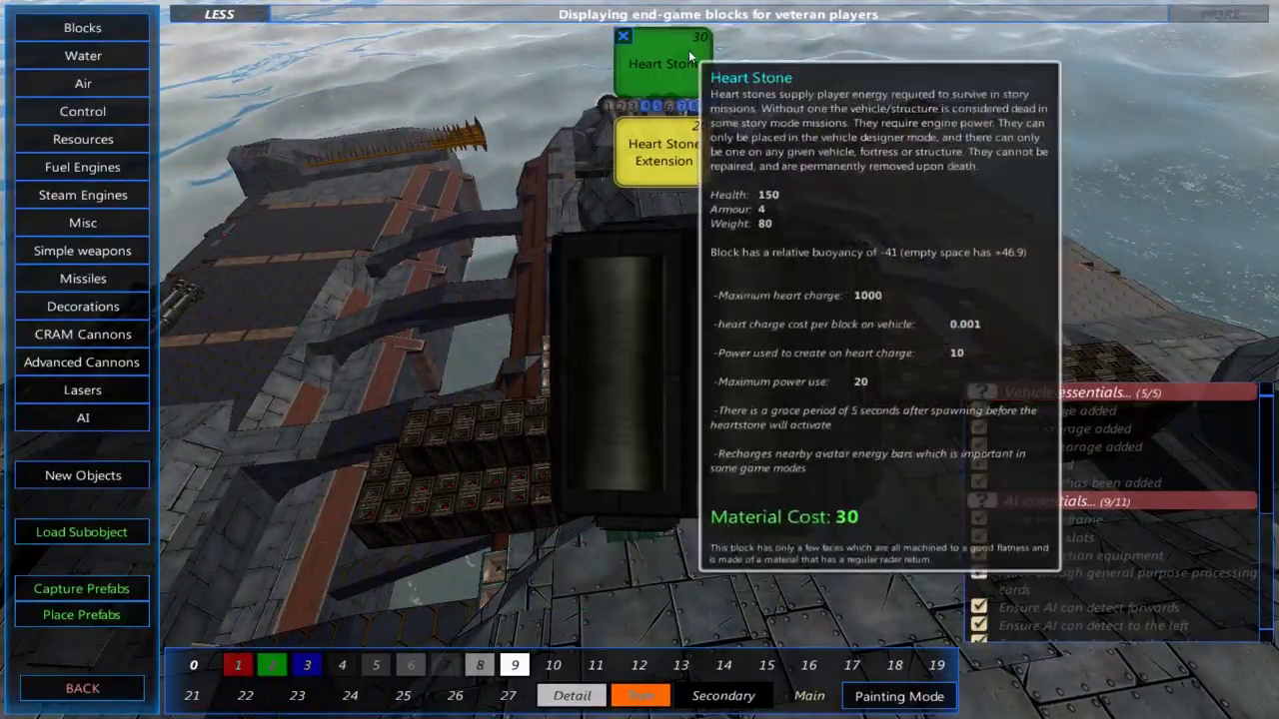
pyautogui.press('e')
pyautogui.press('1')
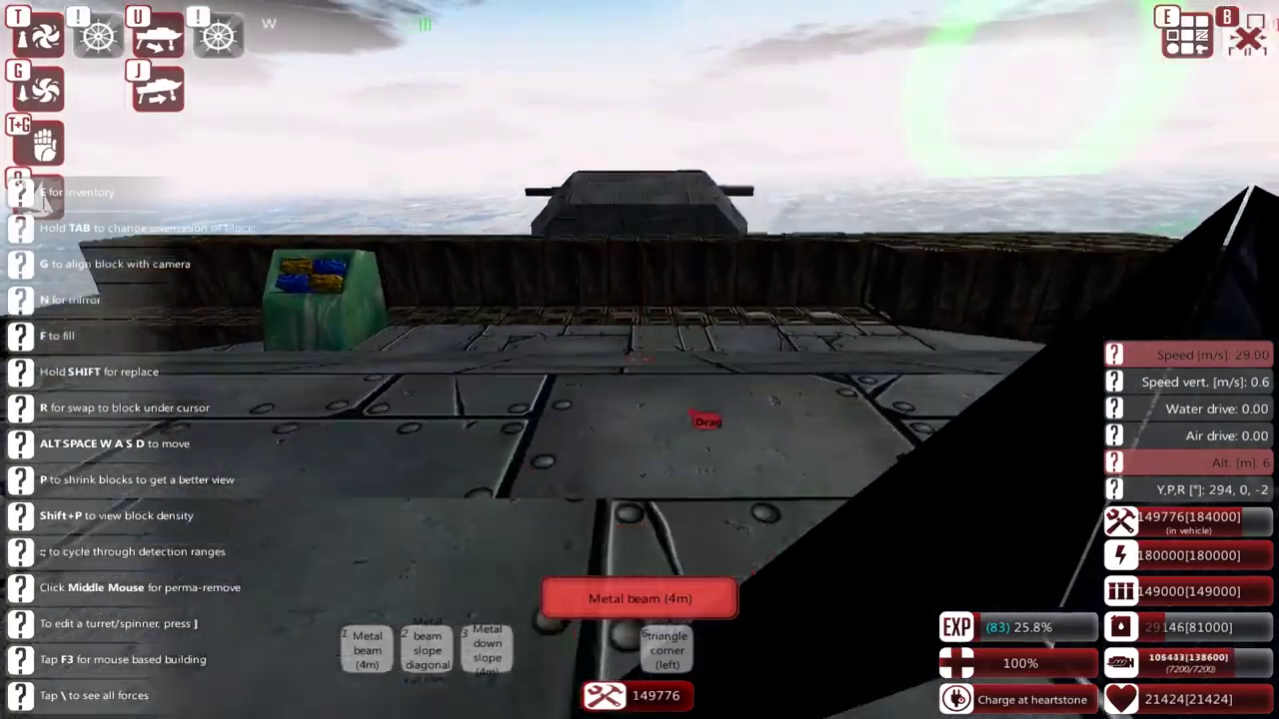
pyautogui.press('4')
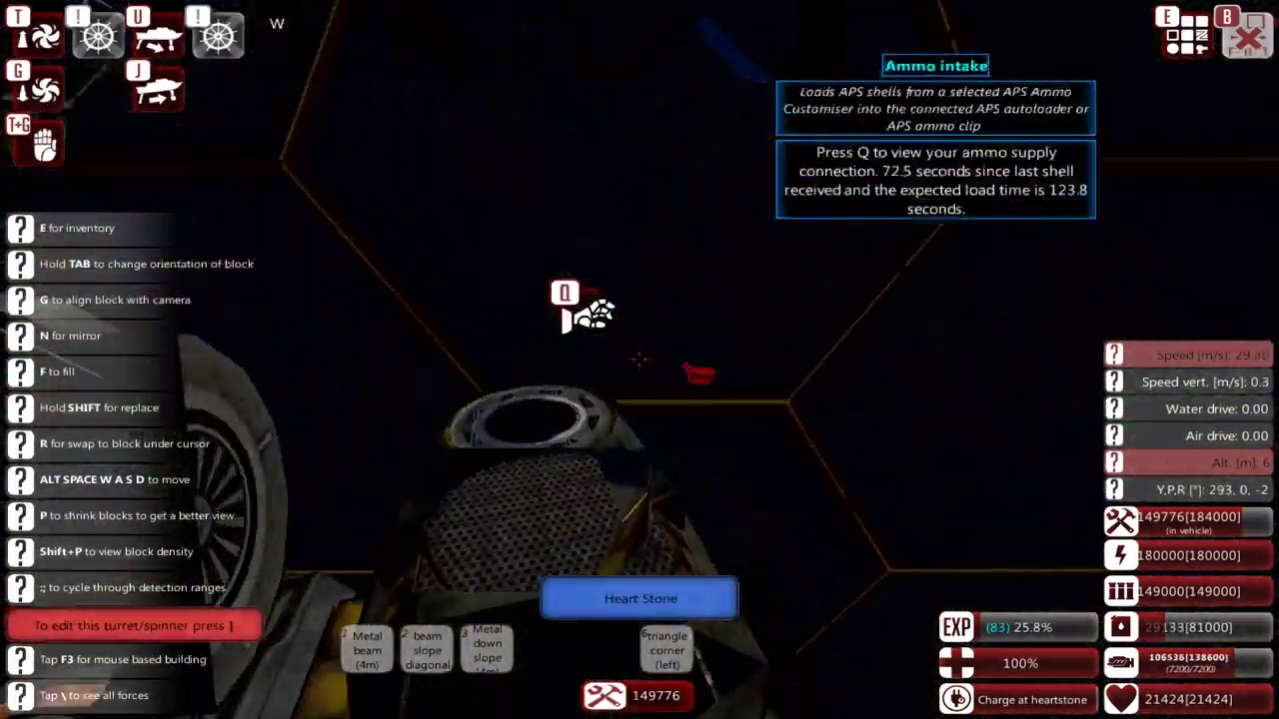
pyautogui.press('w')
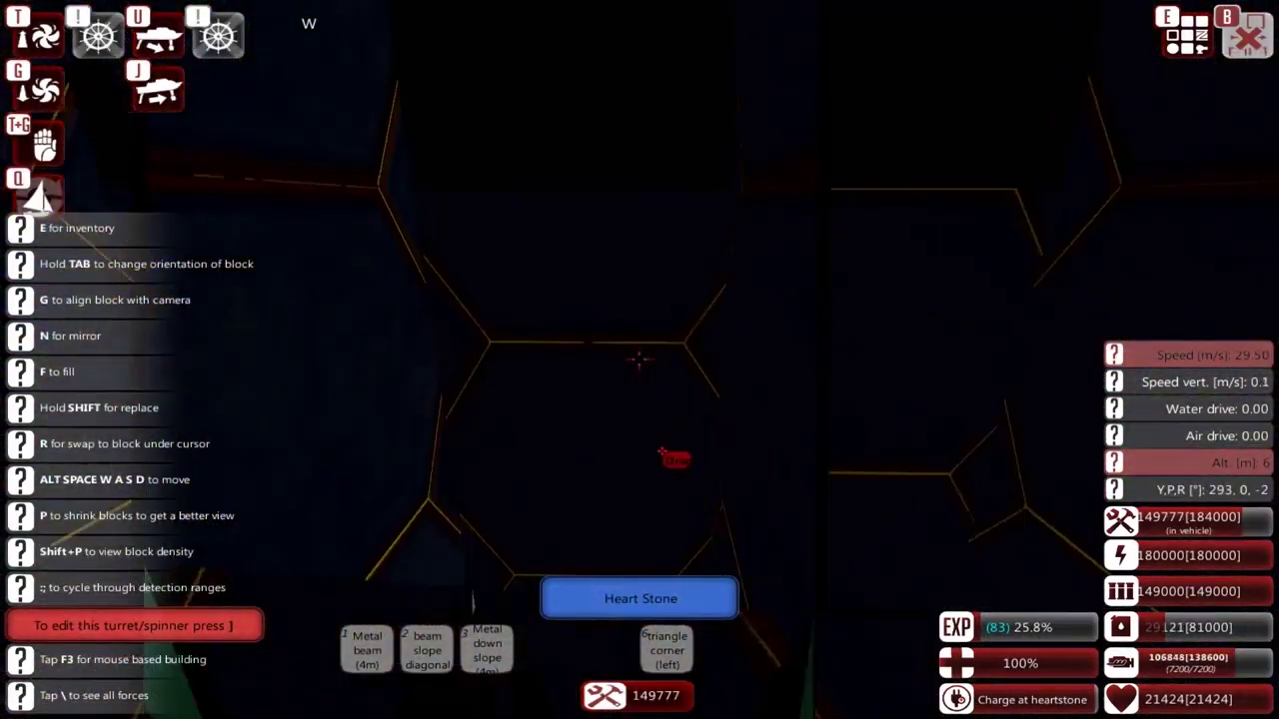
pyautogui.press('w')
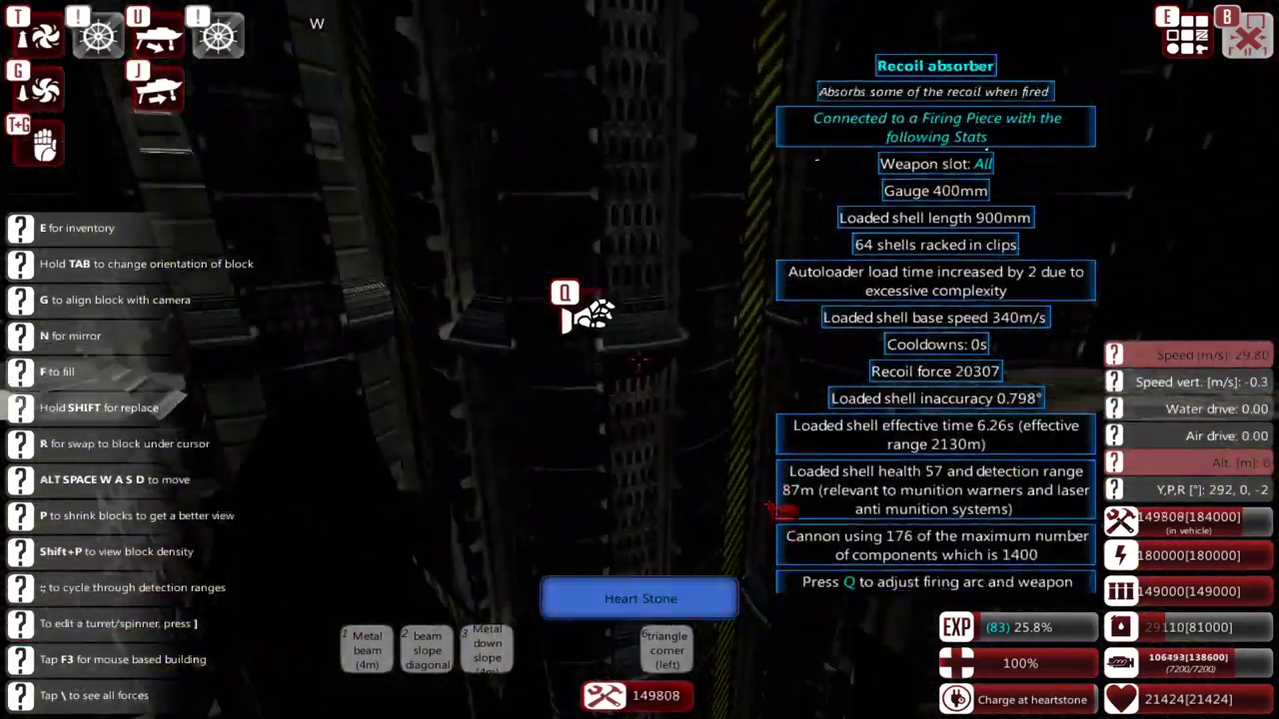
pyautogui.press('1')
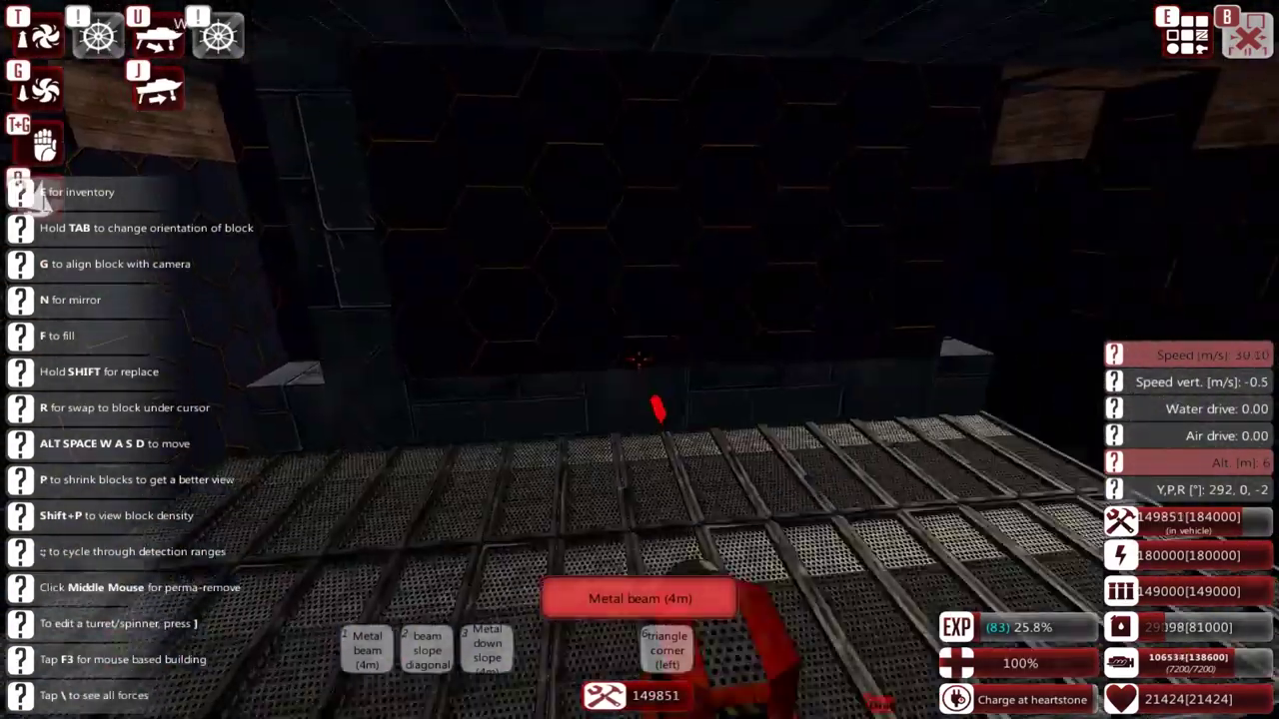
pyautogui.press('4')
pyautogui.press('w')
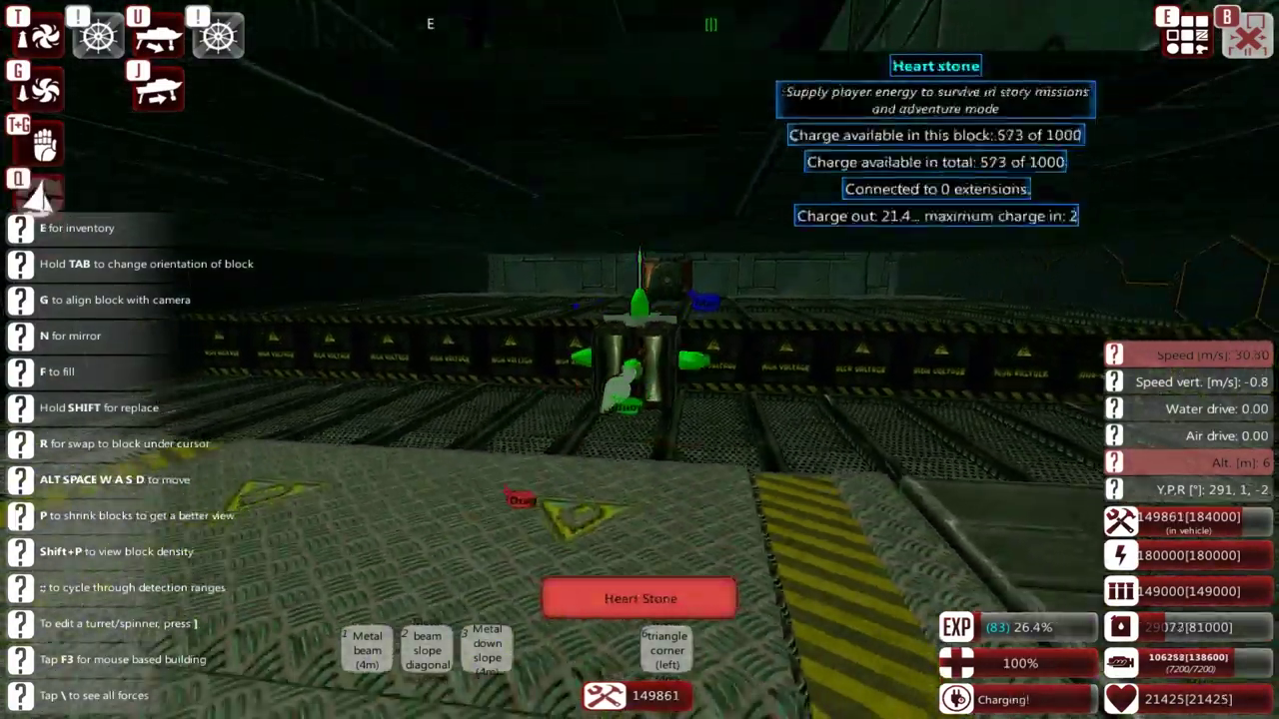
pyautogui.press('e')
pyautogui.press('e')
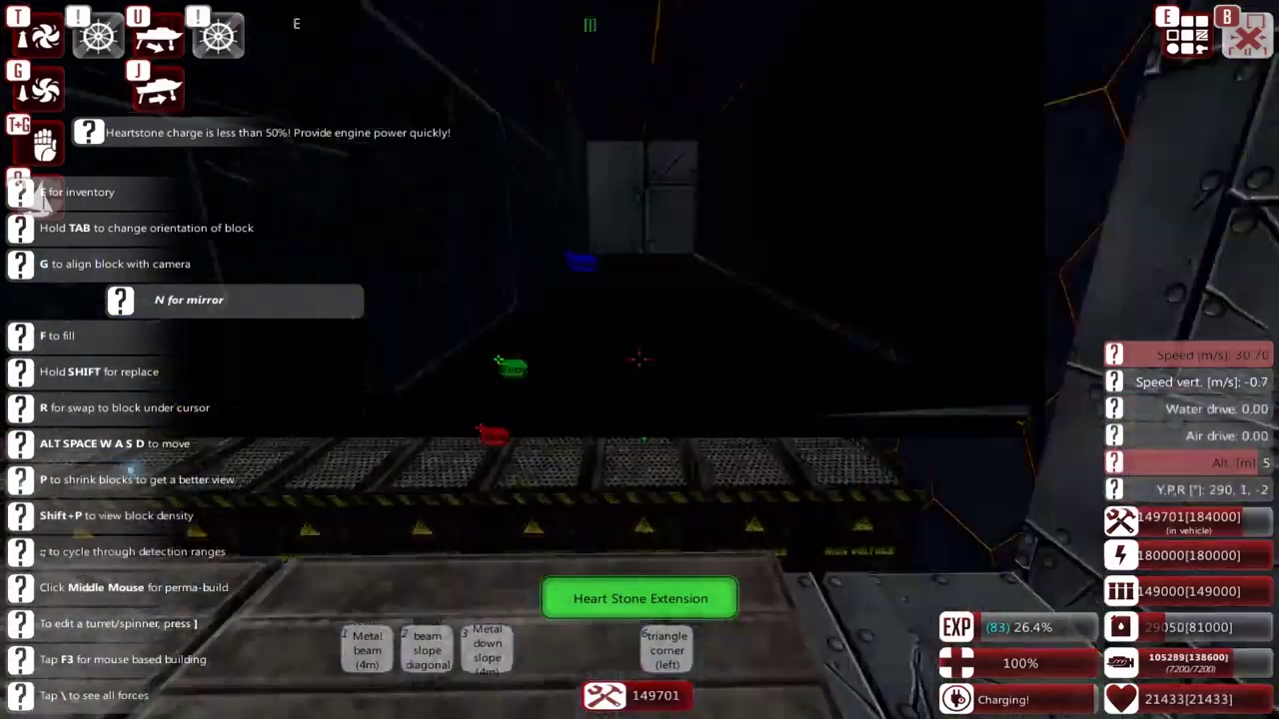
# Step: Attach a Heart Stone Extension and confirm 29 extensions and 15500 charge
pyautogui.press('s')
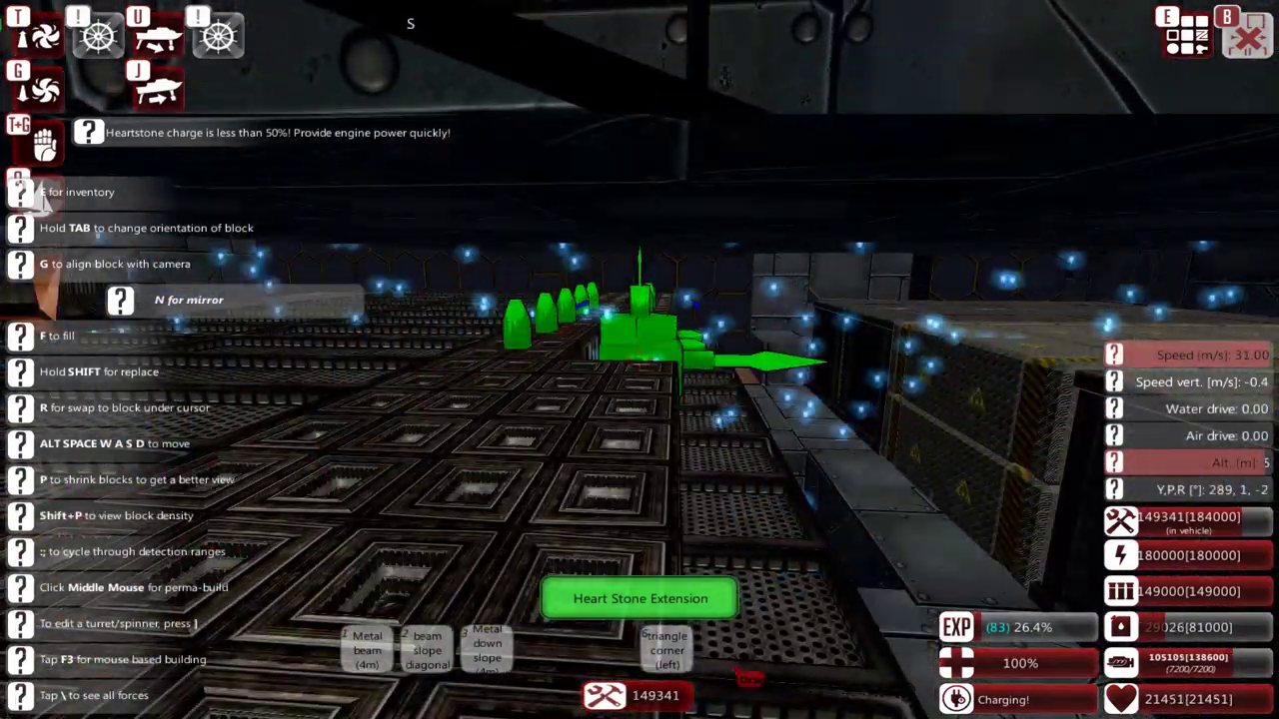
pyautogui.press('s')
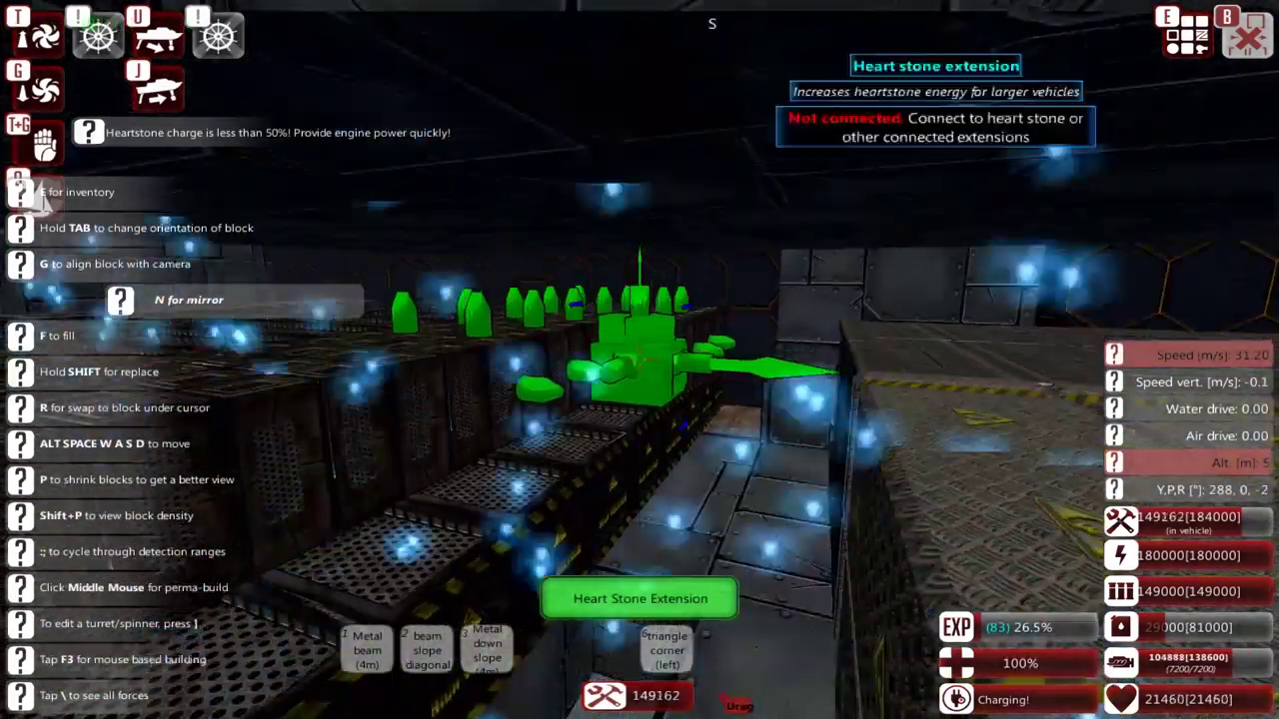
pyautogui.click(639, 359)
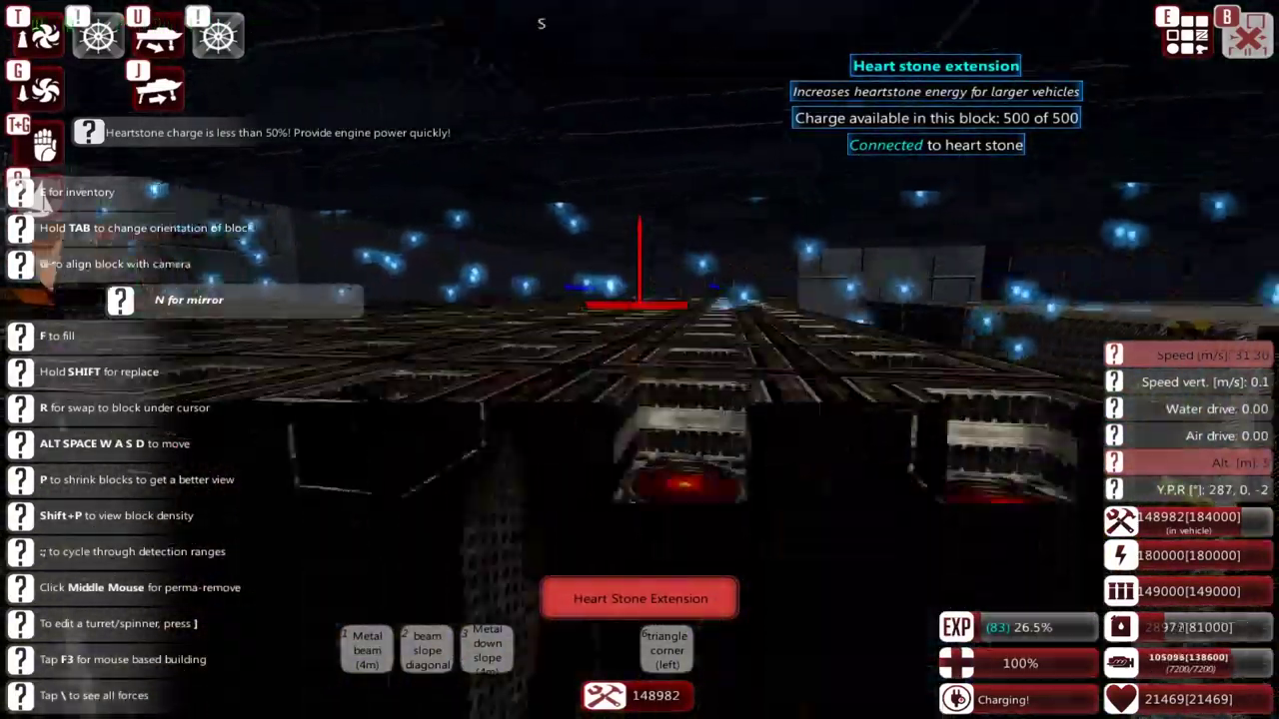
pyautogui.press('s')
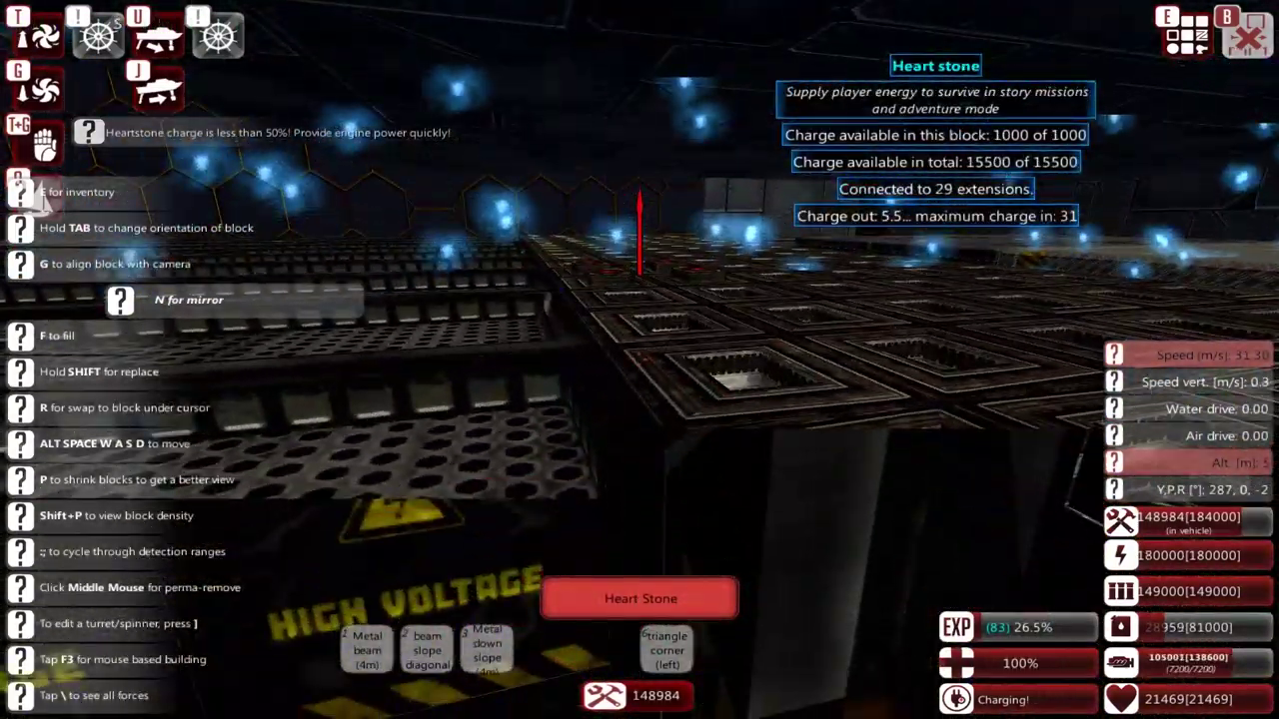
pyautogui.press('e')
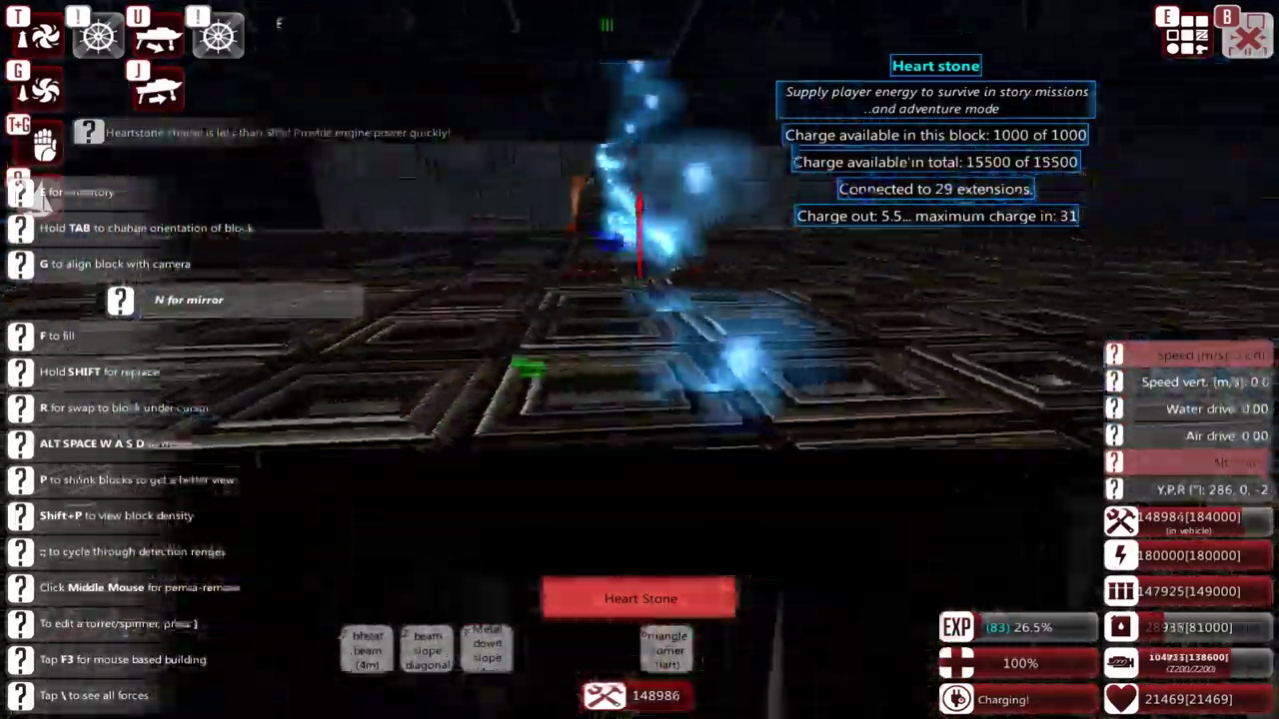
pyautogui.press('r')
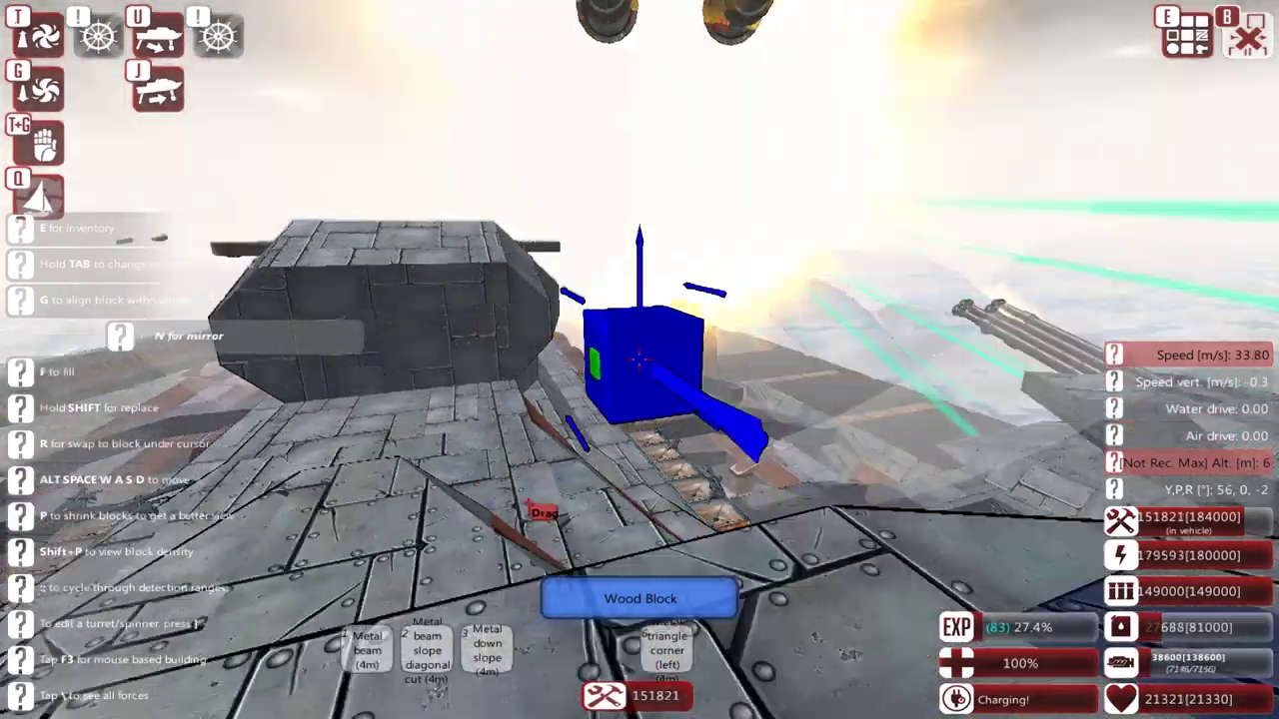
# Step: Pilot the ship through the battle, briefly opening the vehicle information panels
pyautogui.press('q')
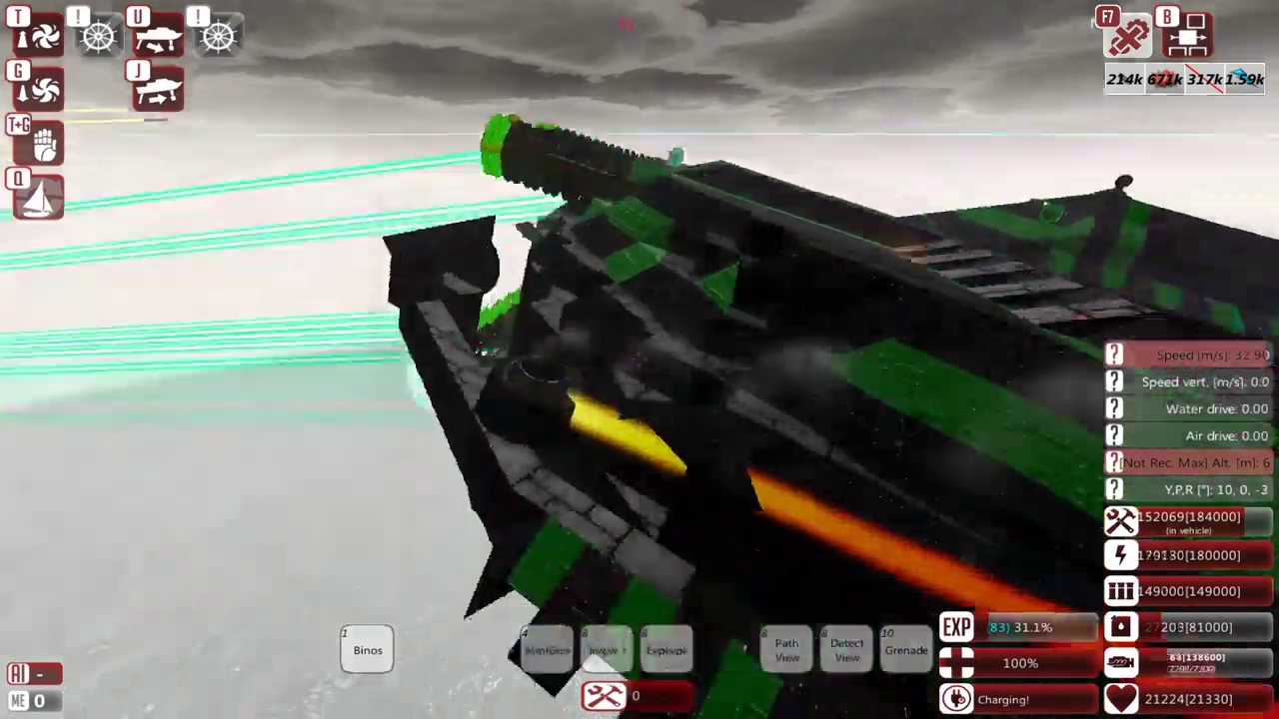
pyautogui.press('n')
pyautogui.press('Escape')
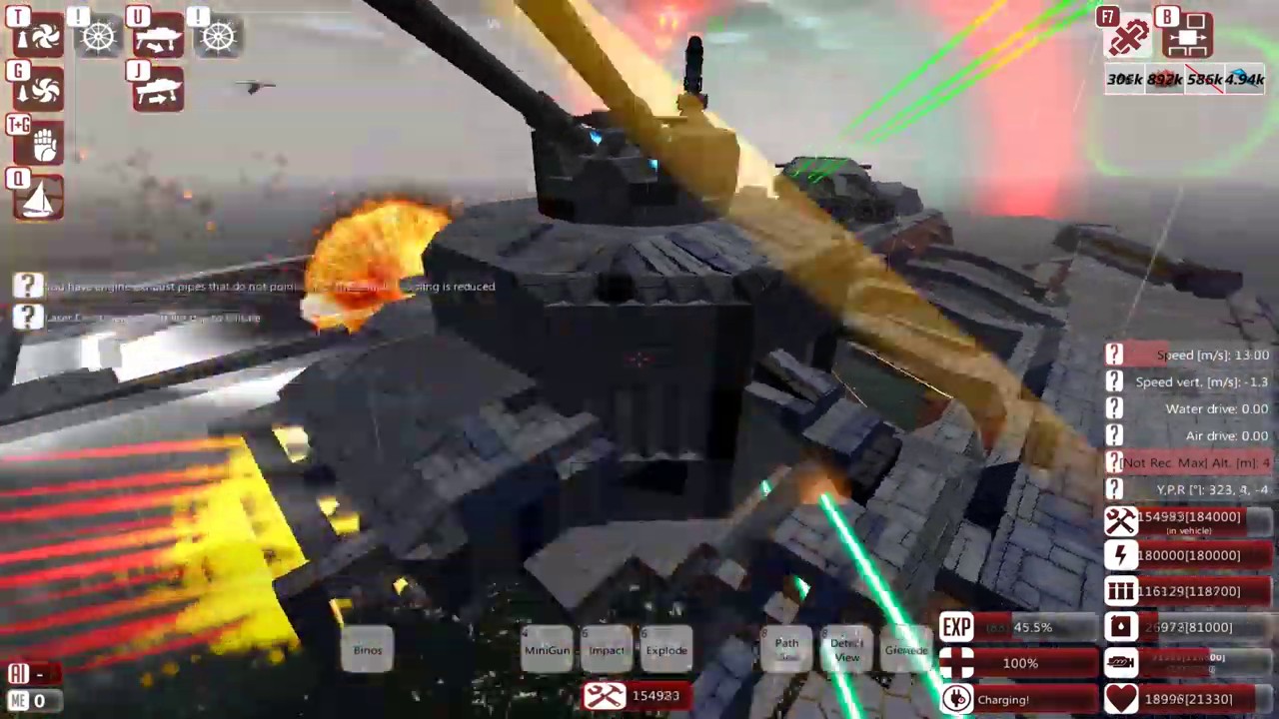
pyautogui.press('q')
pyautogui.press('q')
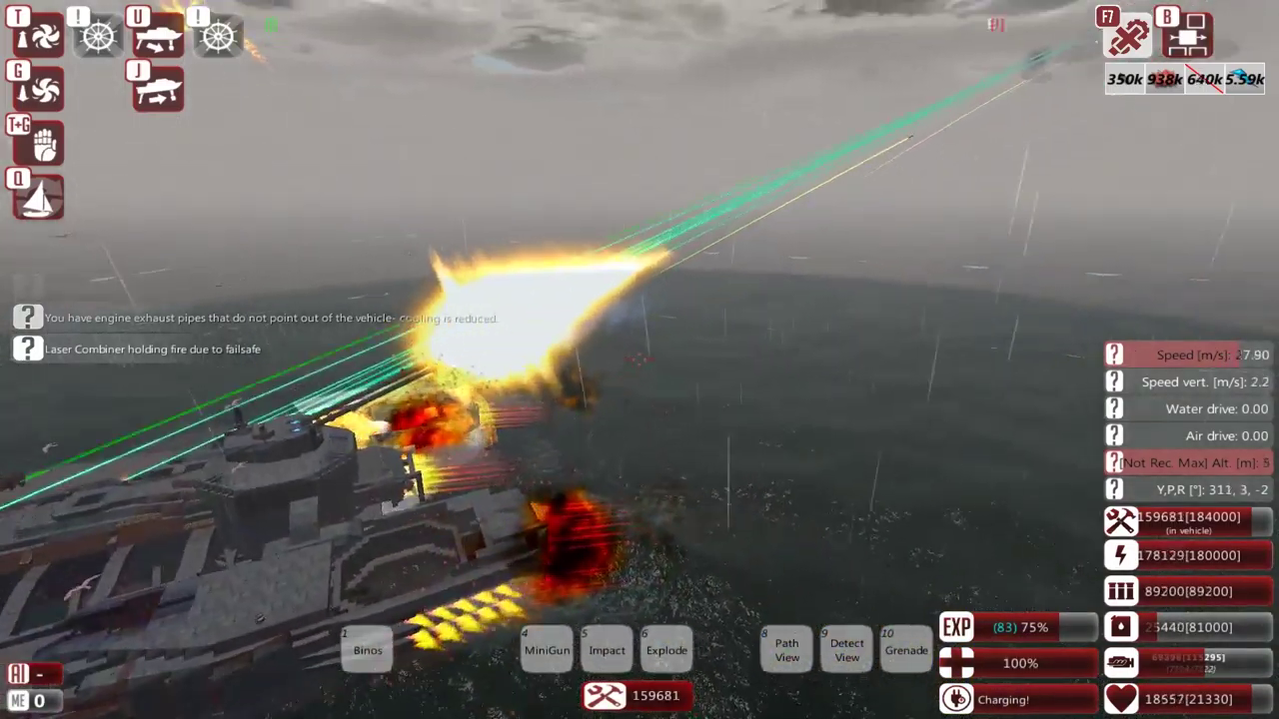
# Step: Briefly re-enter build mode with the 4m metal beam, then view the ship on the strategic map
pyautogui.press('q')
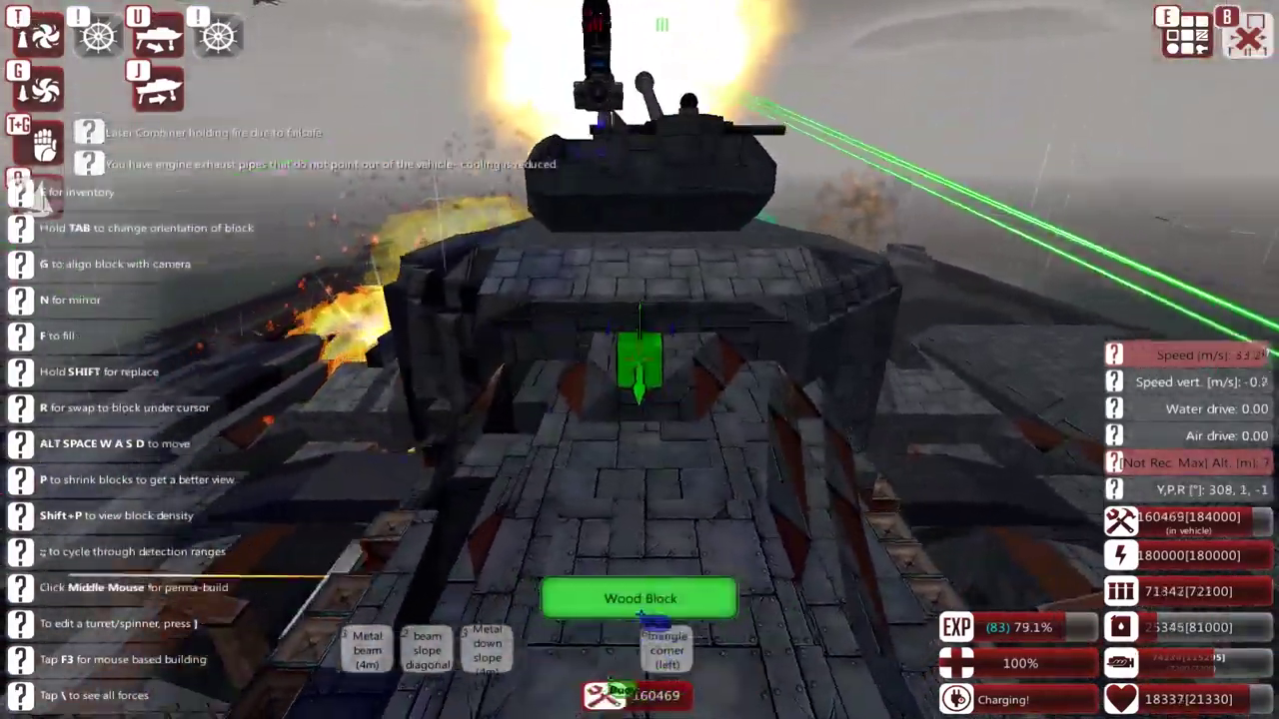
pyautogui.press('n')
pyautogui.press('1')
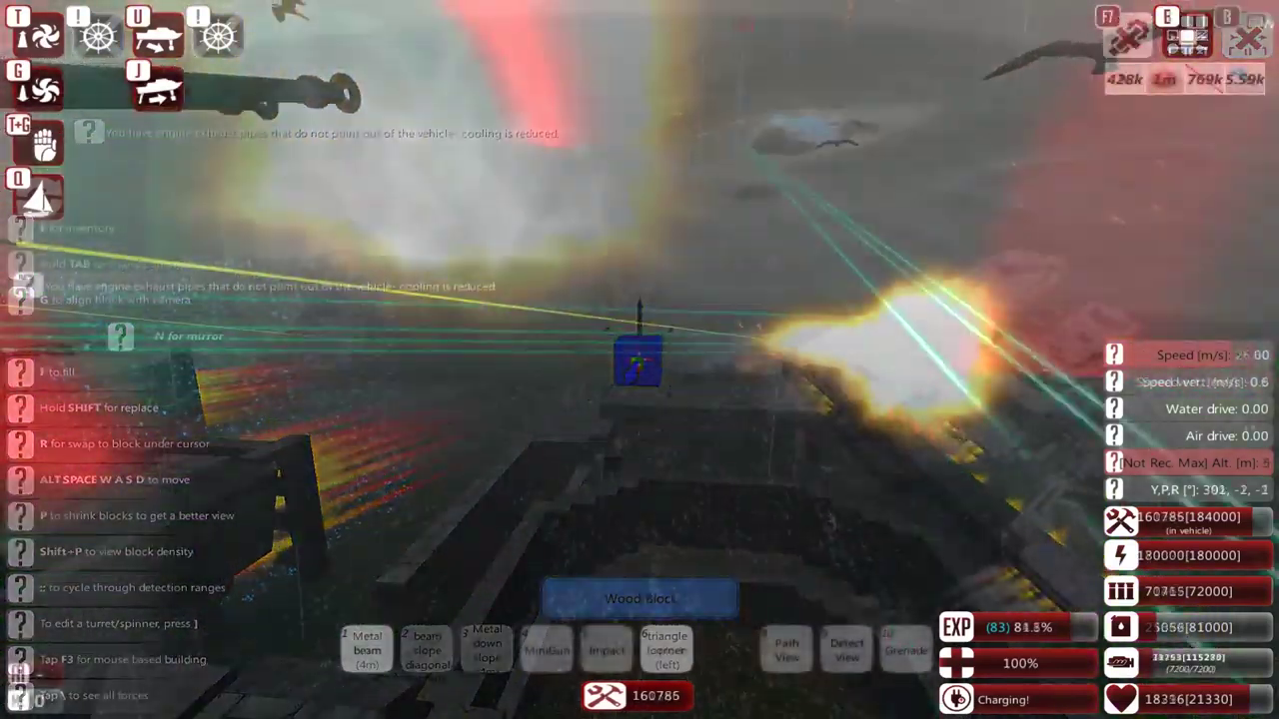
pyautogui.press('q')
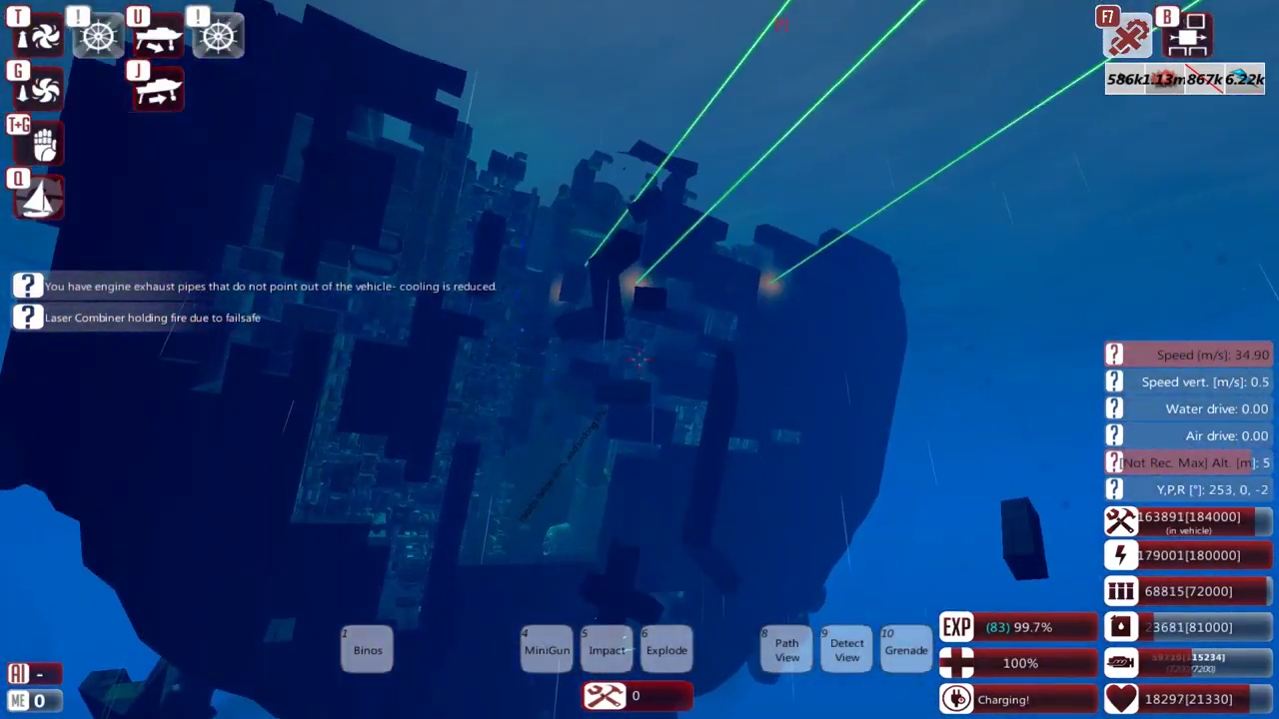
pyautogui.press('m')
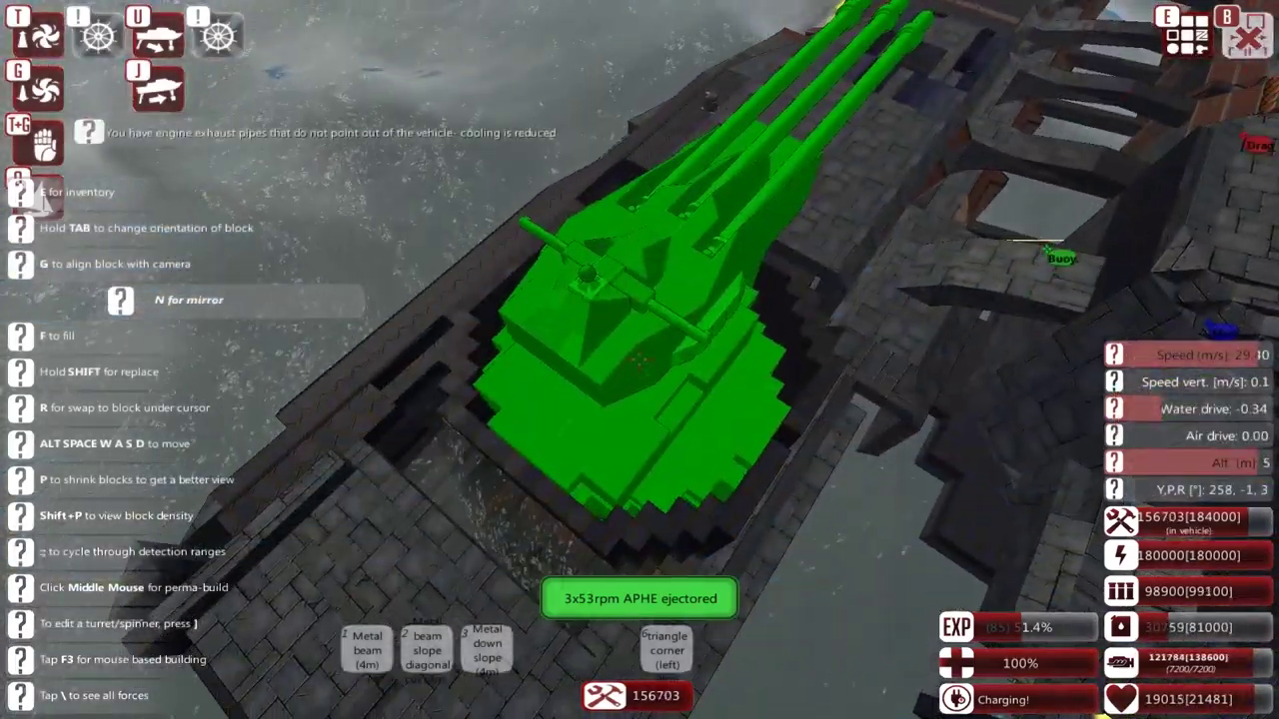
# Step: Place the 3x53rpm APHE ejectored turret design from the saved prefab list
pyautogui.press('e')
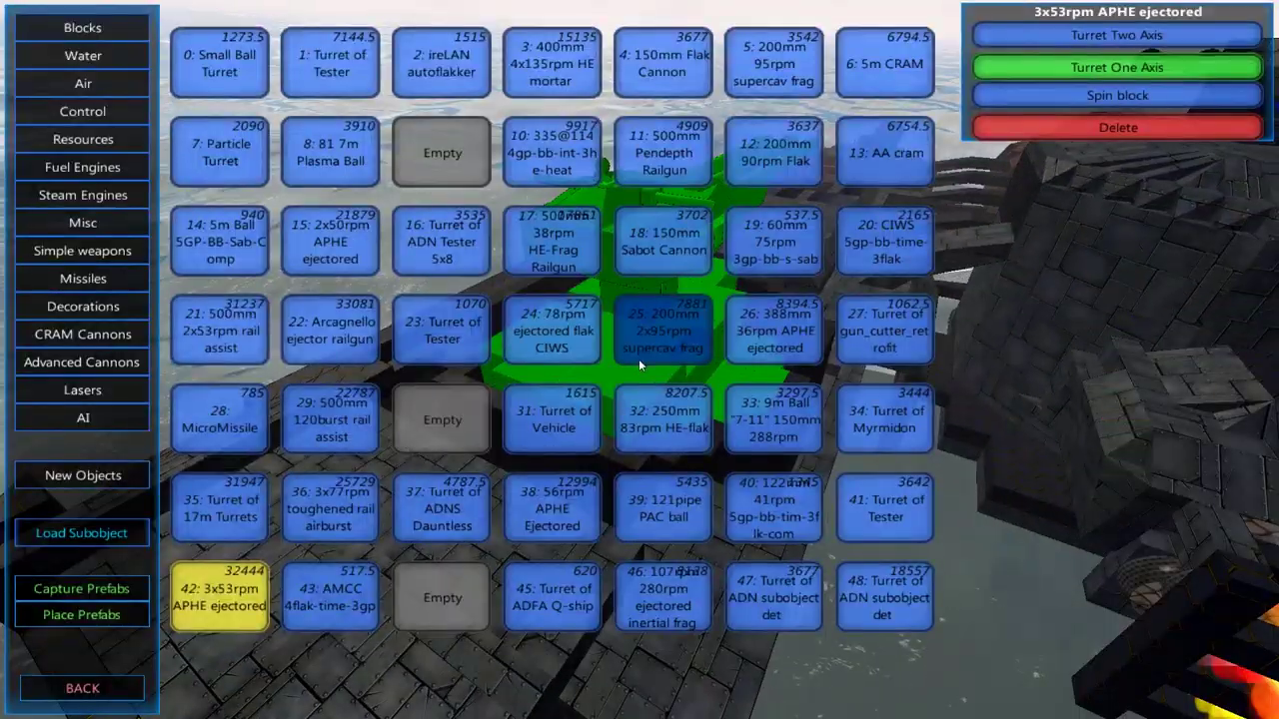
pyautogui.click(288, 654)
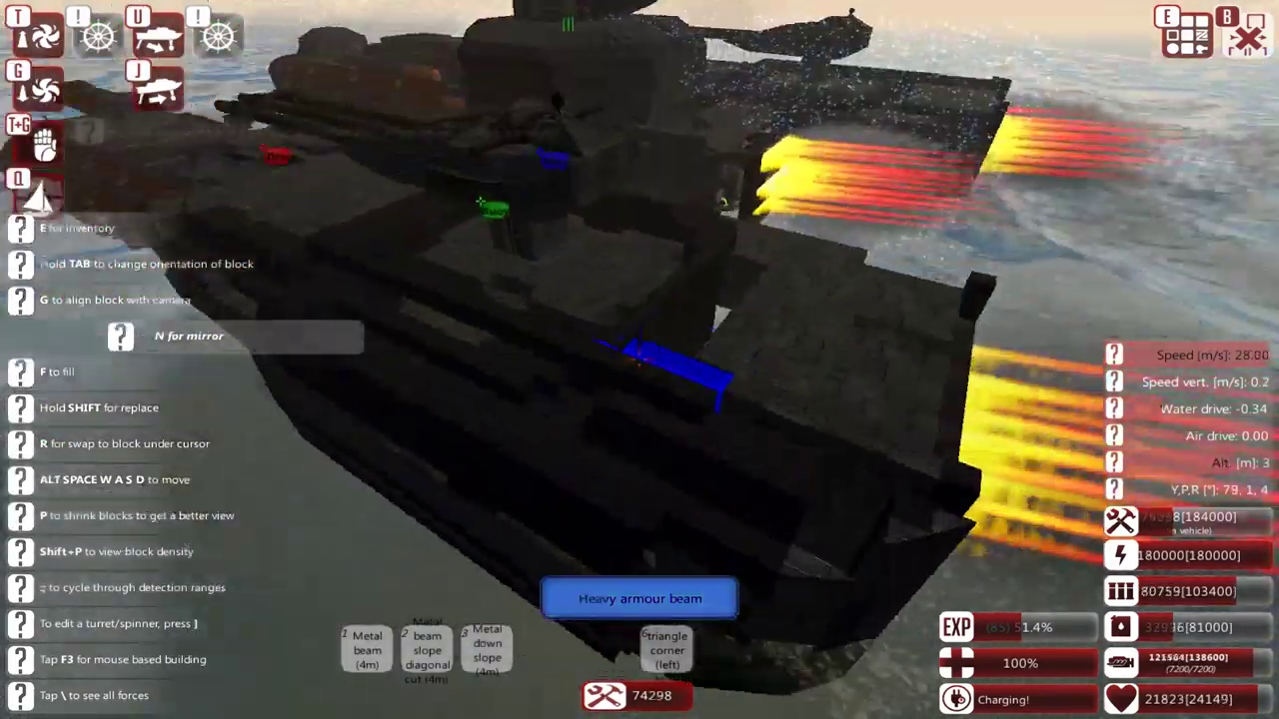
# Step: Fill the damaged hull sections with heavy armour beams from the block inventory
pyautogui.press('r')
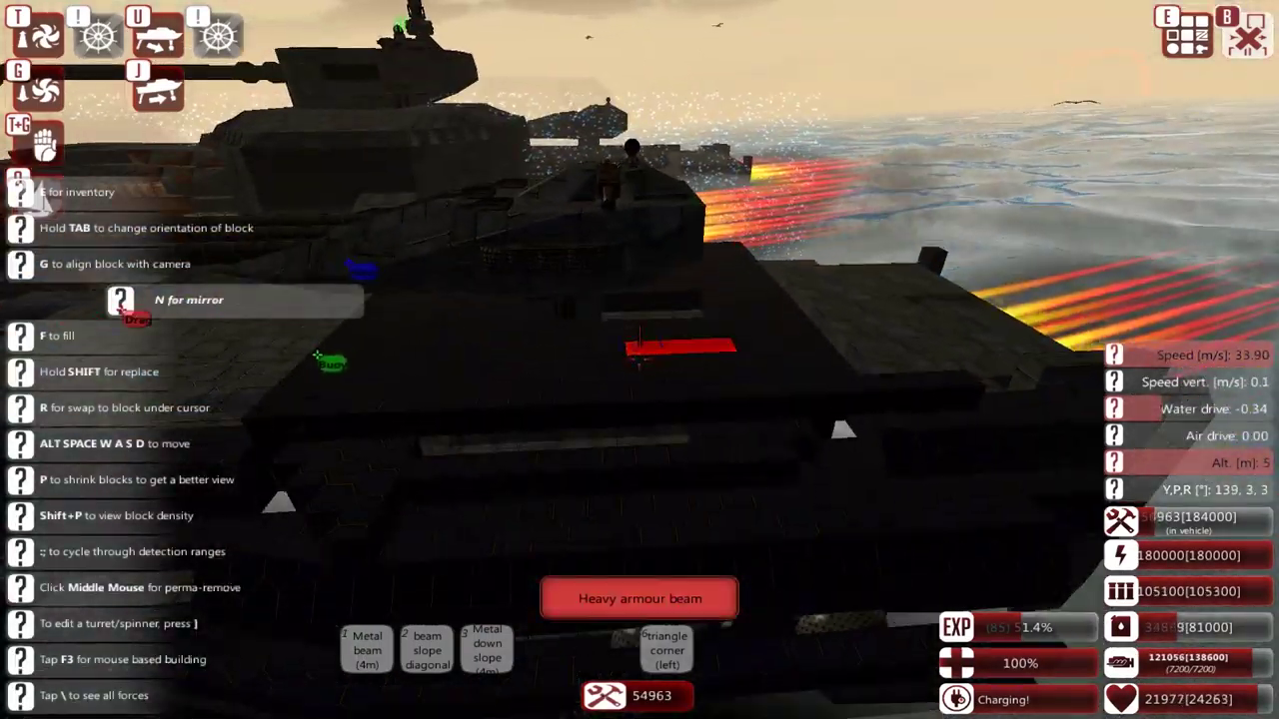
pyautogui.press('e')
pyautogui.press('e')
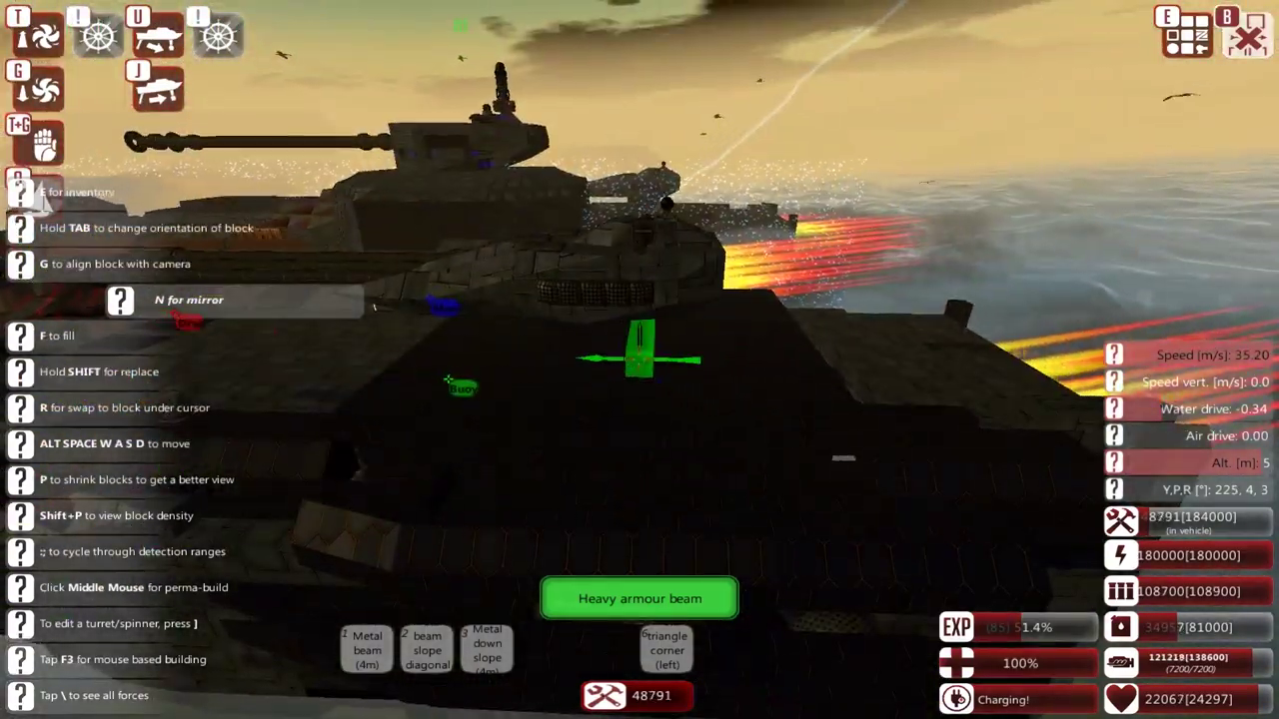
pyautogui.press('e')
pyautogui.press('e')
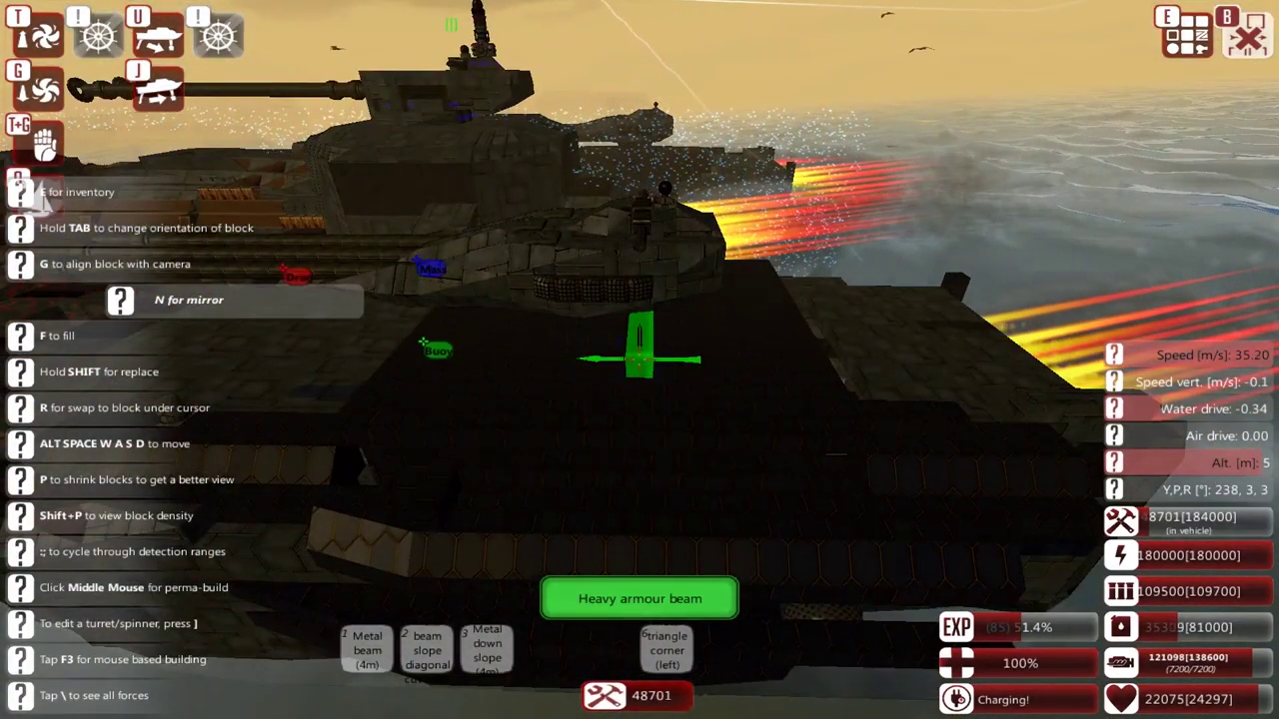
pyautogui.press('shift')
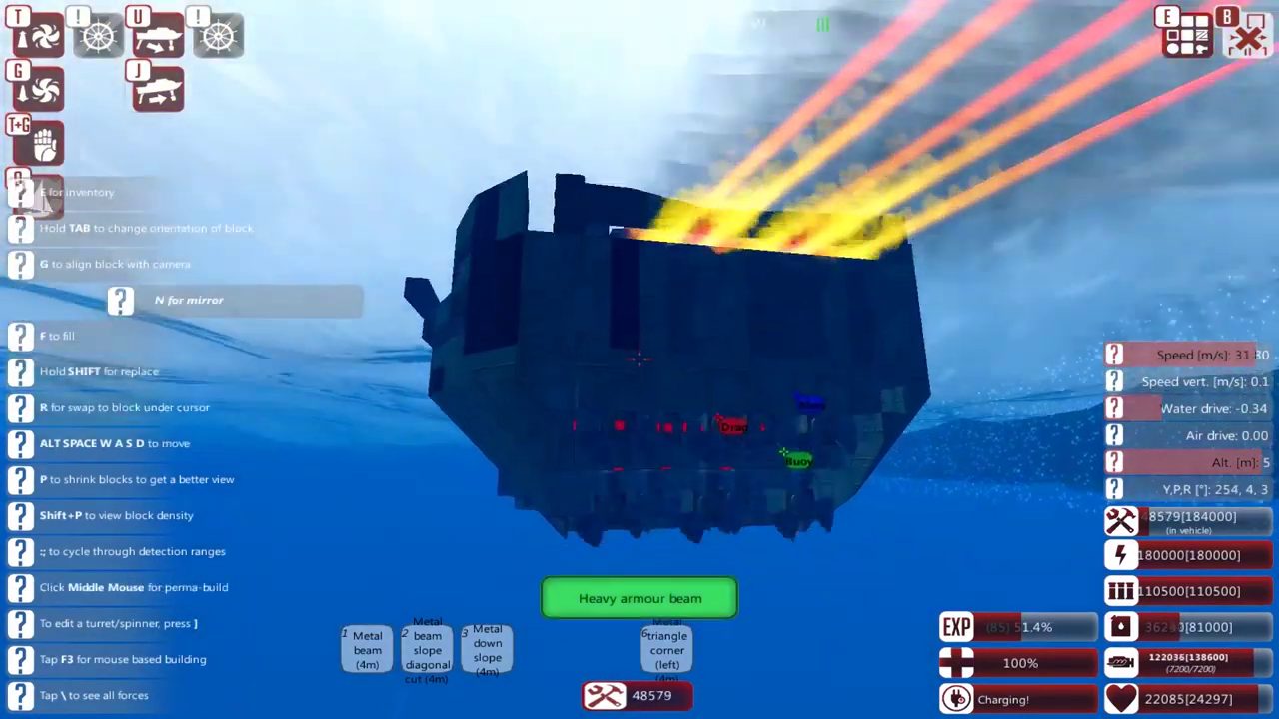
# Step: Place a huge propeller under the hull, select hydrofoils, and open a weapon's field-of-fire settings
pyautogui.press('r')
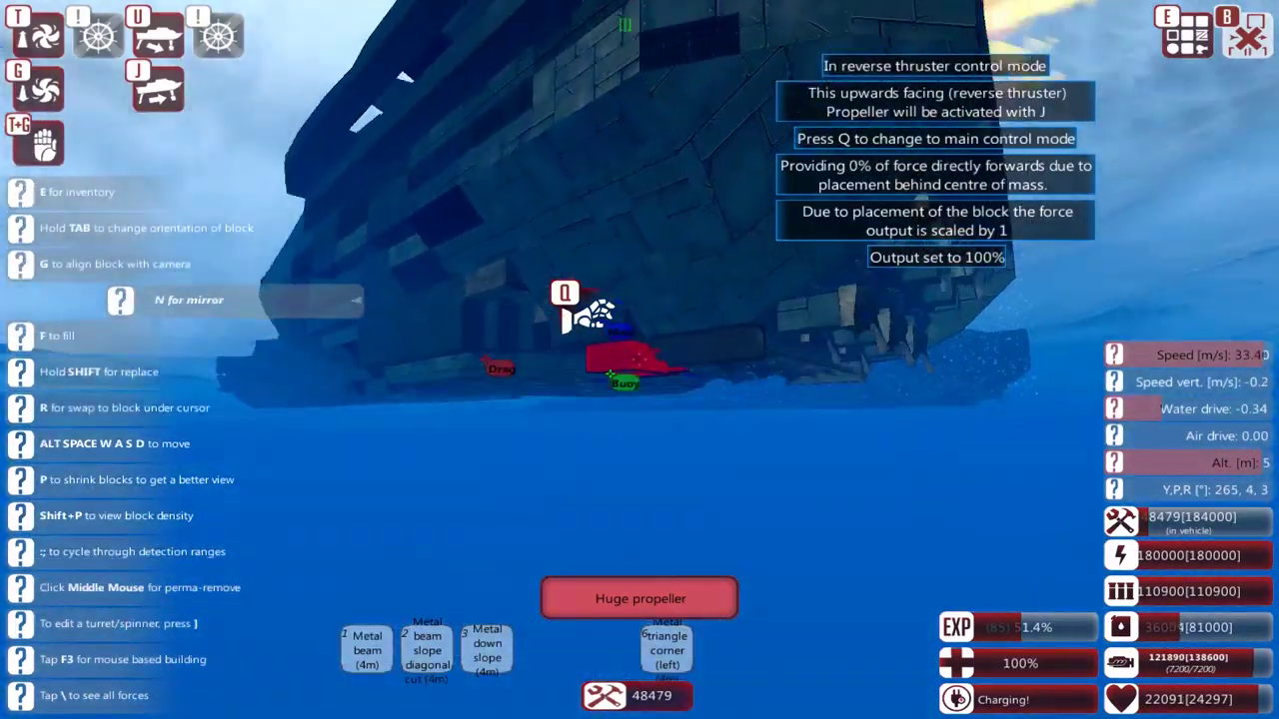
pyautogui.click(612, 360)
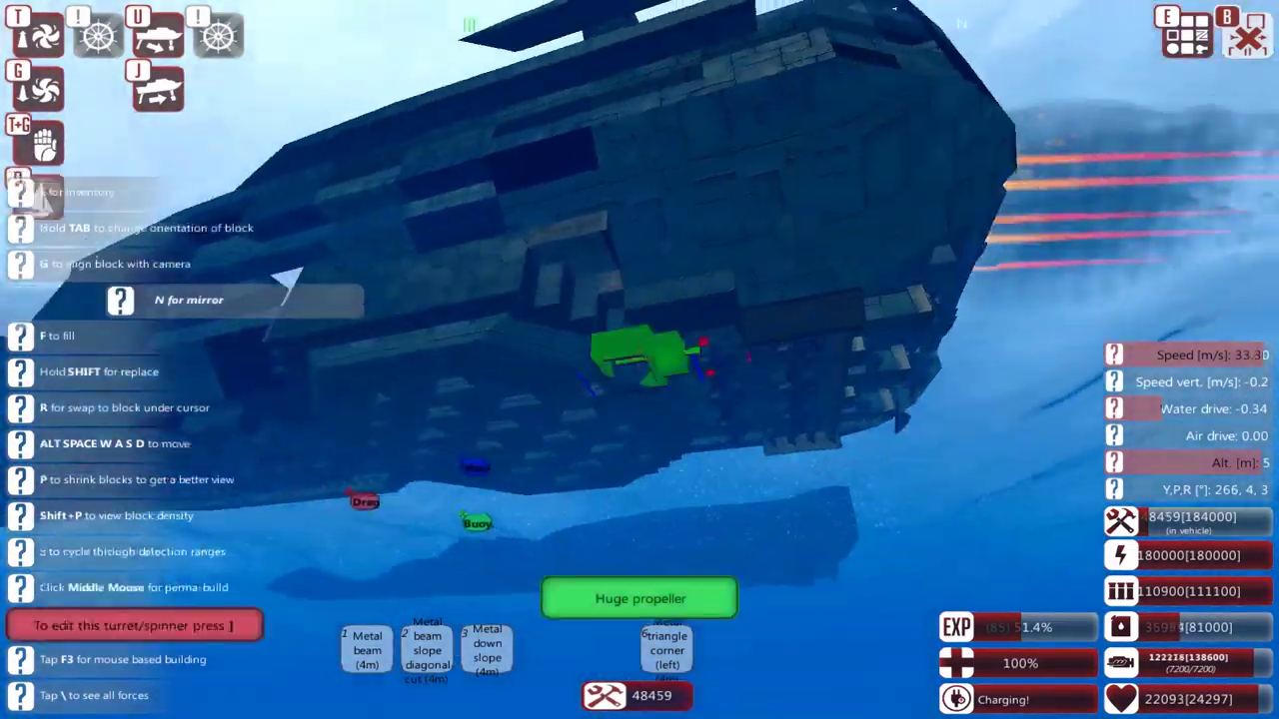
pyautogui.press('r')
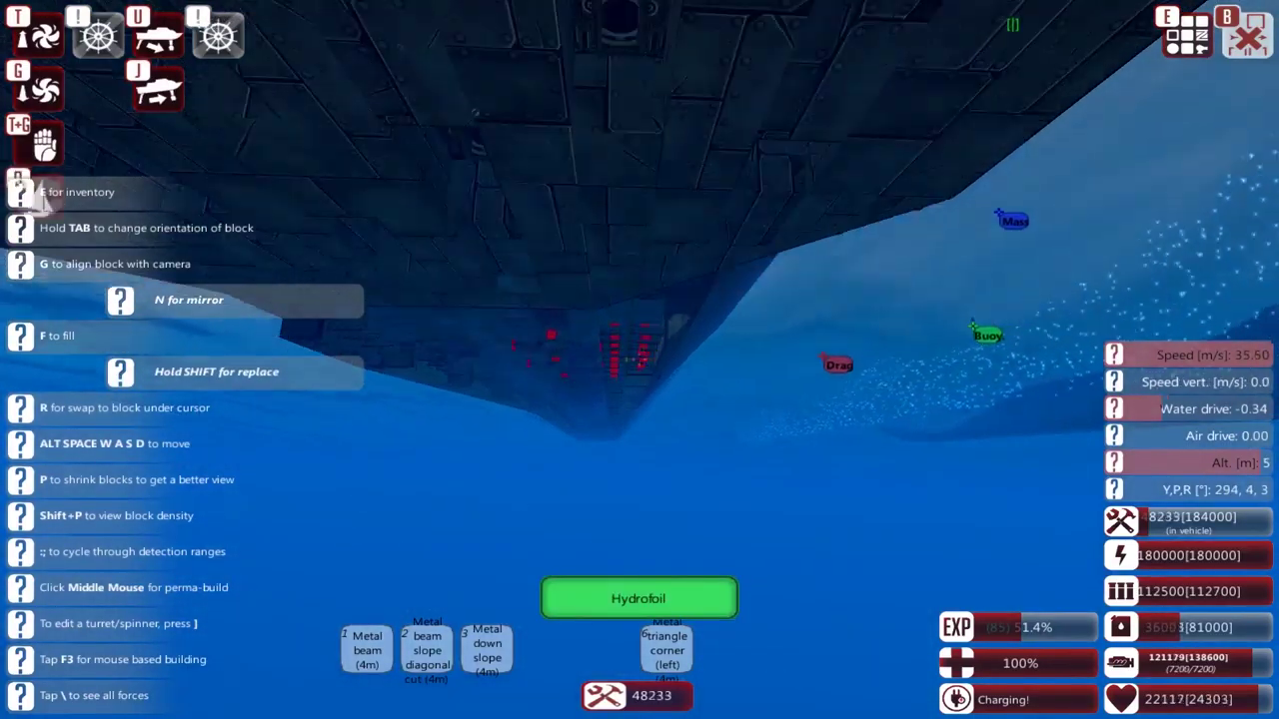
pyautogui.press('r')
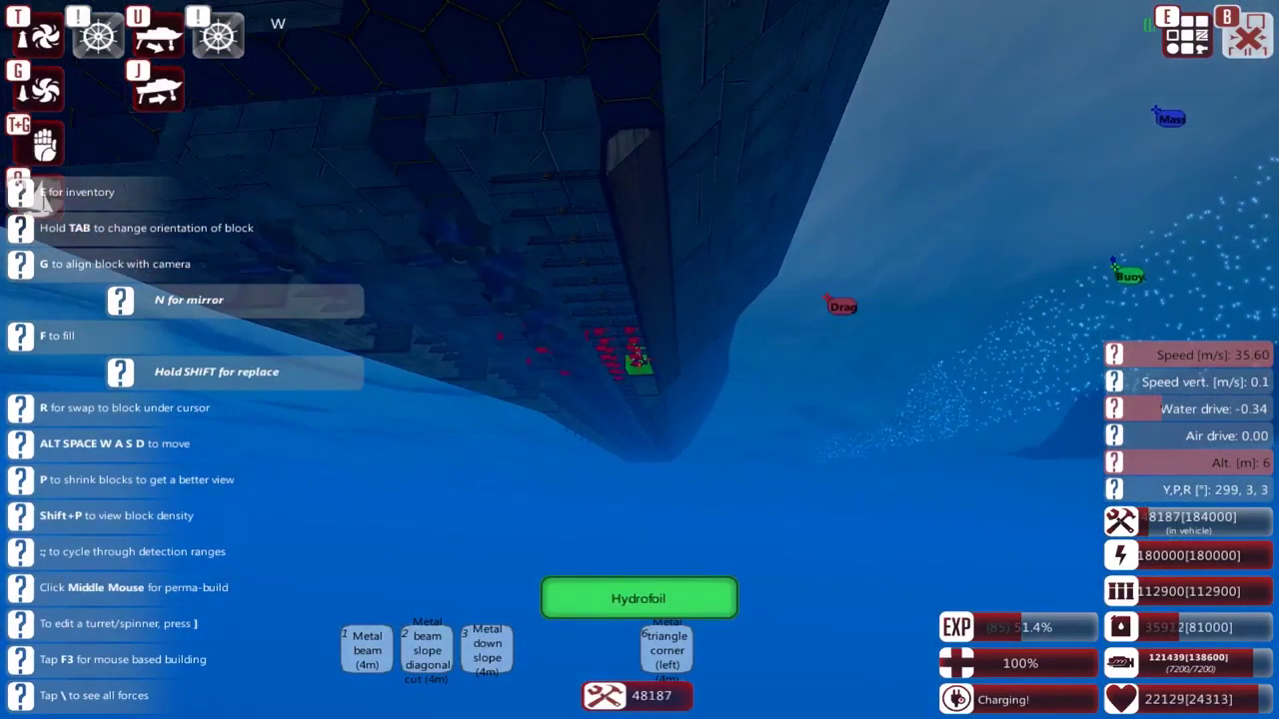
pyautogui.press('r')
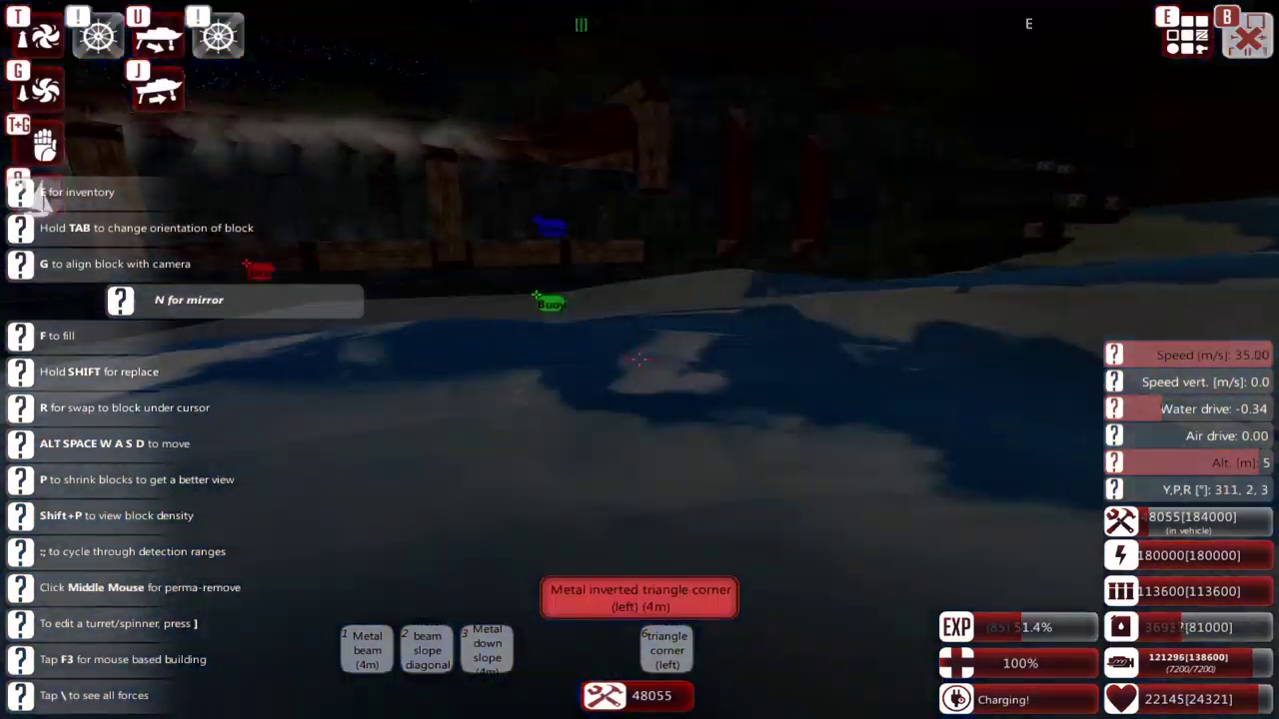
pyautogui.press('r')
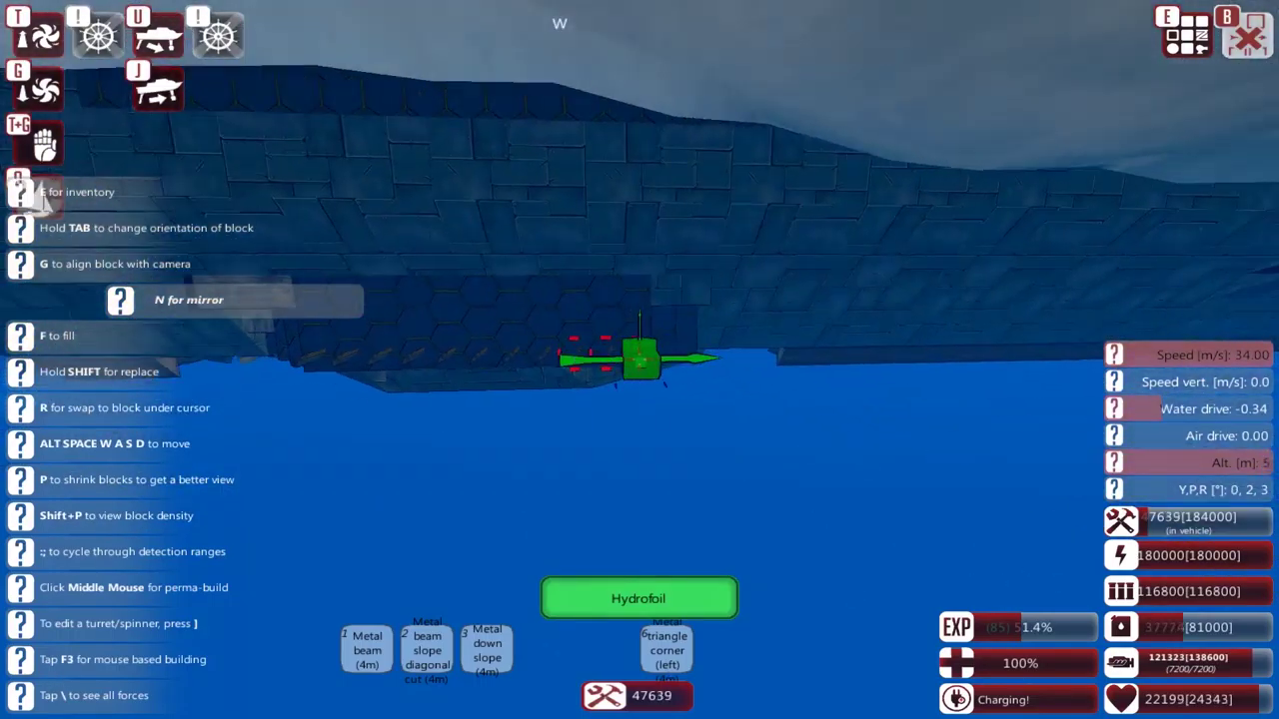
pyautogui.press('q')
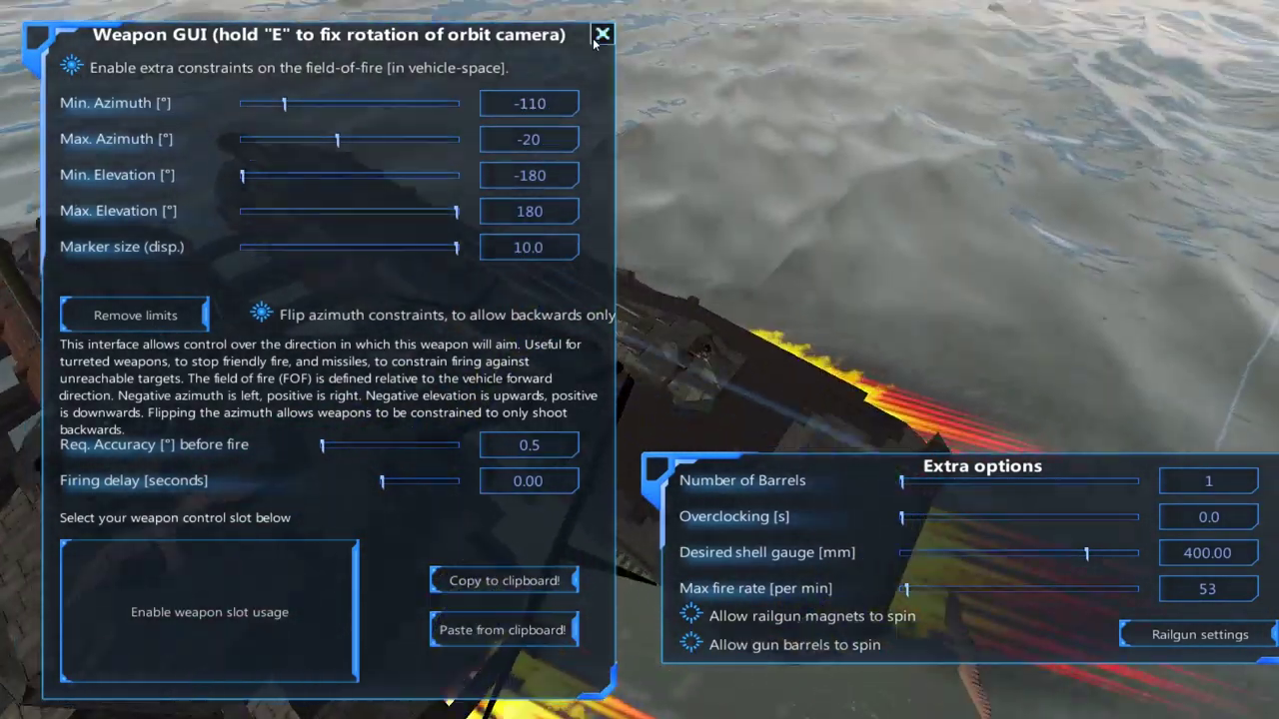
# Step: Review the advanced firing piece's field-of-fire limits in the weapon settings
pyautogui.press('Escape')
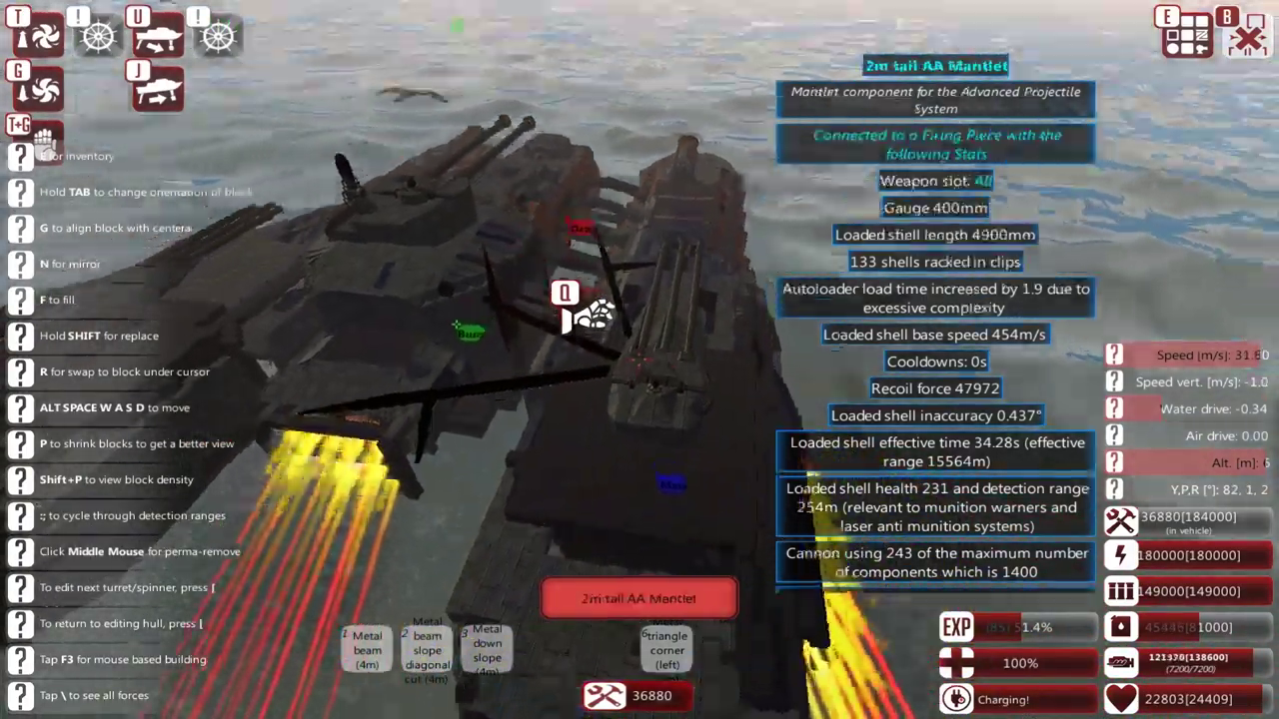
pyautogui.press('q')
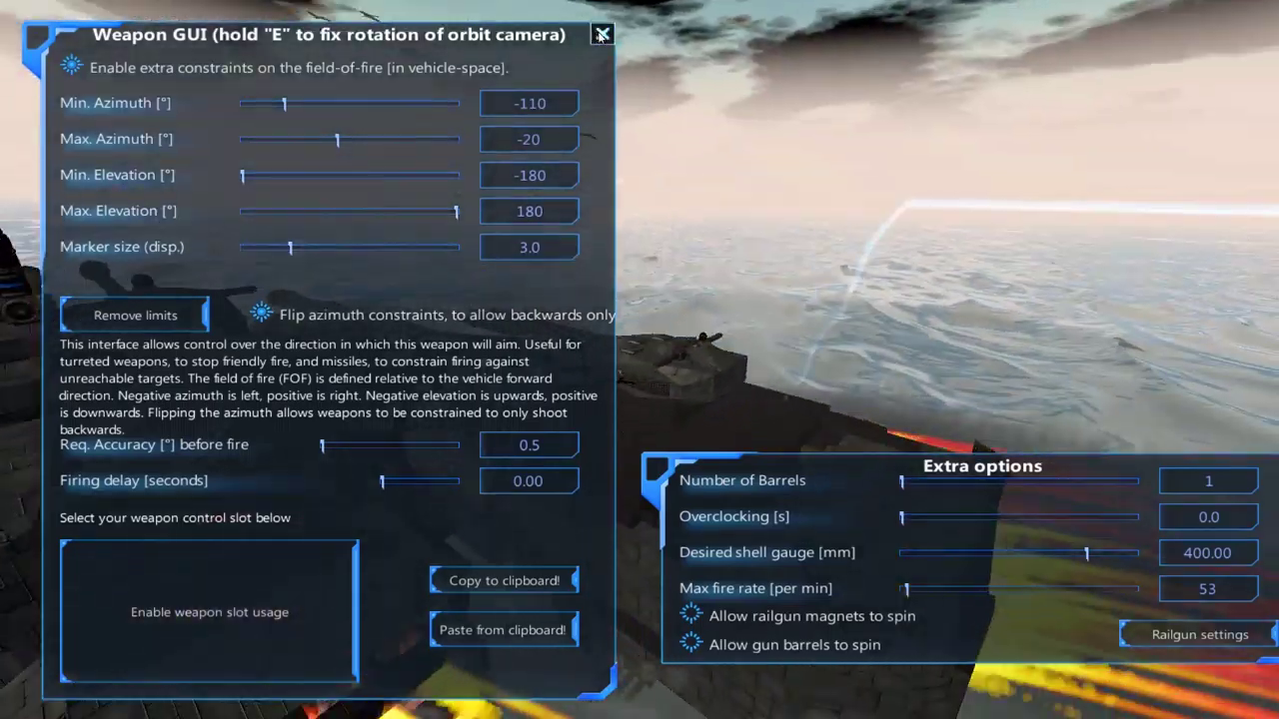
pyautogui.click(603, 34)
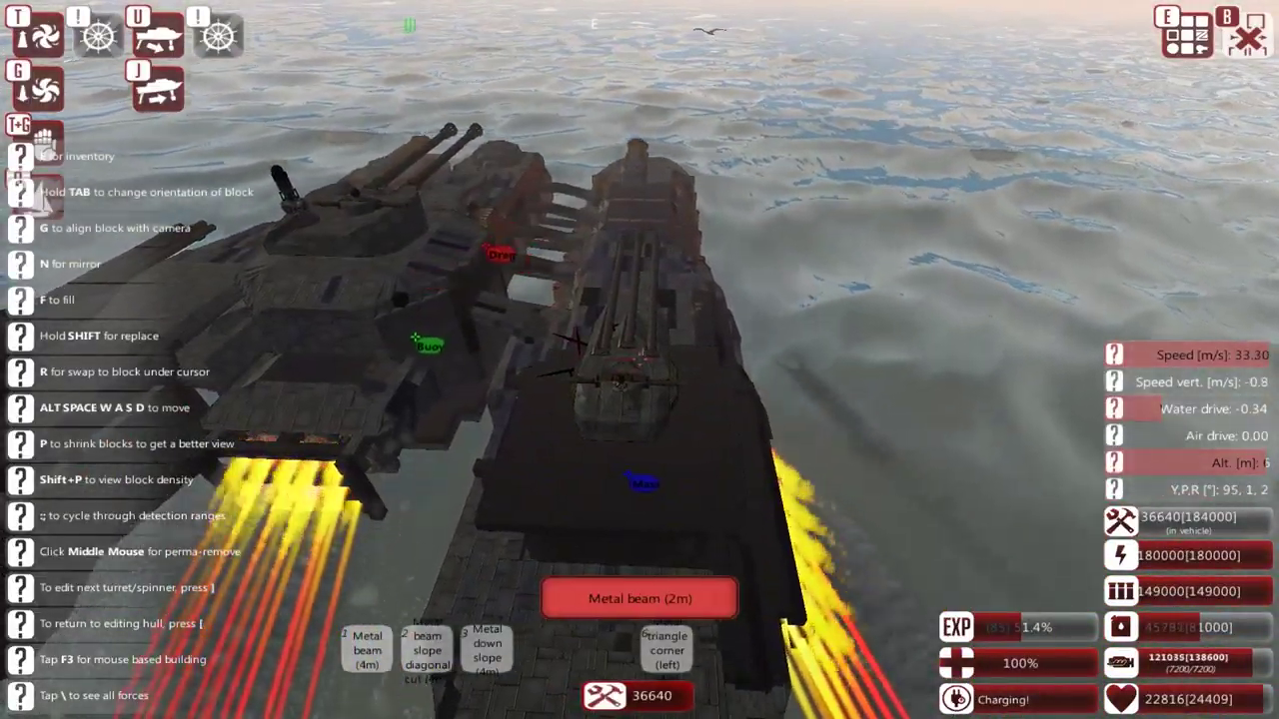
pyautogui.press('r')
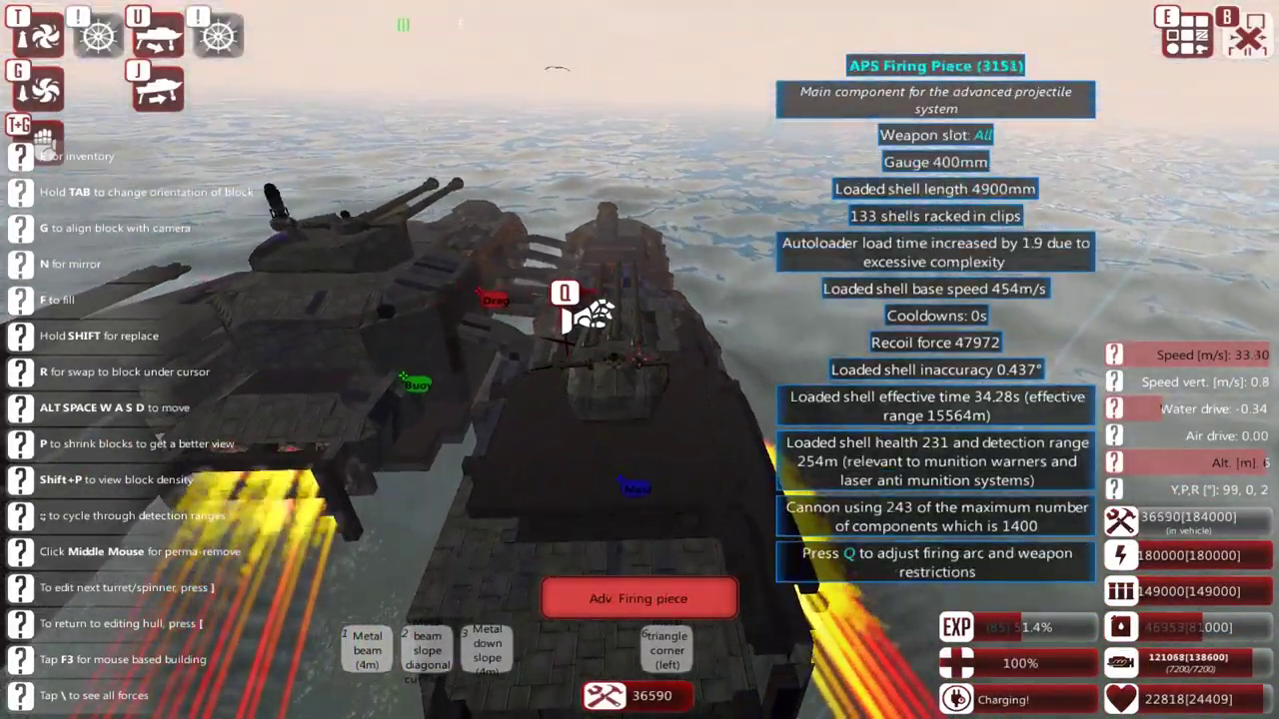
pyautogui.press('q')
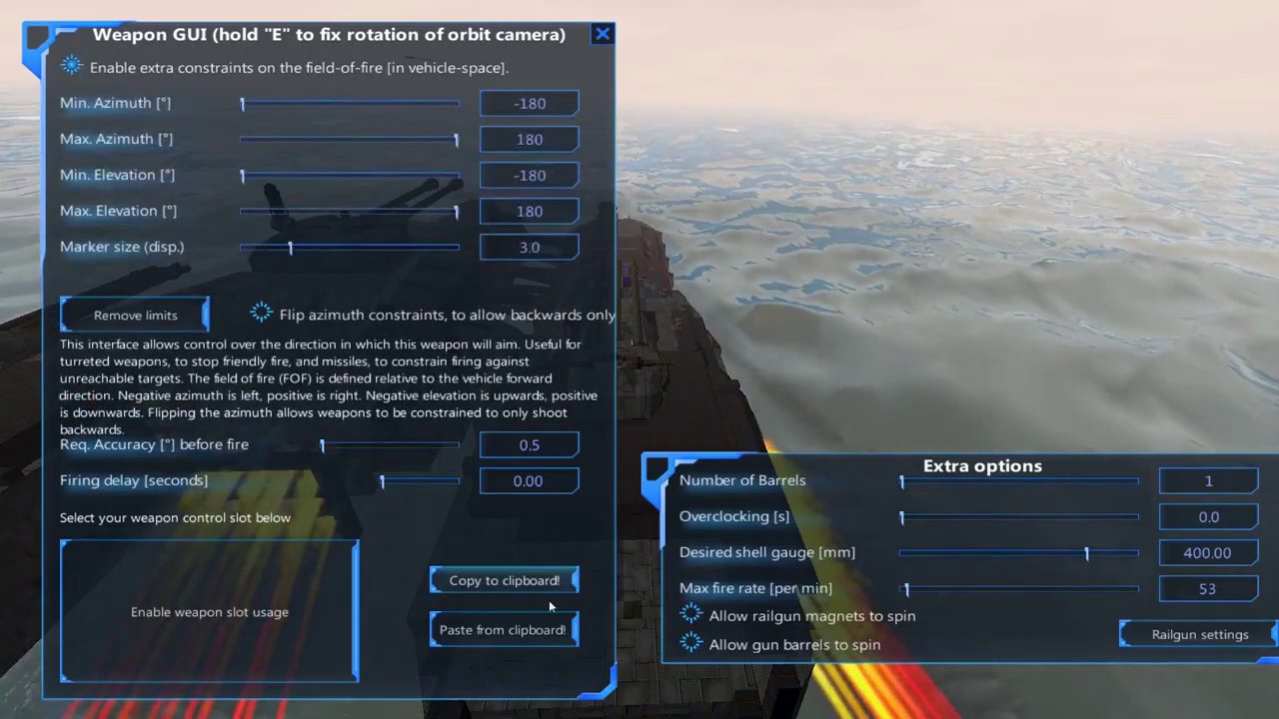
pyautogui.press('q')
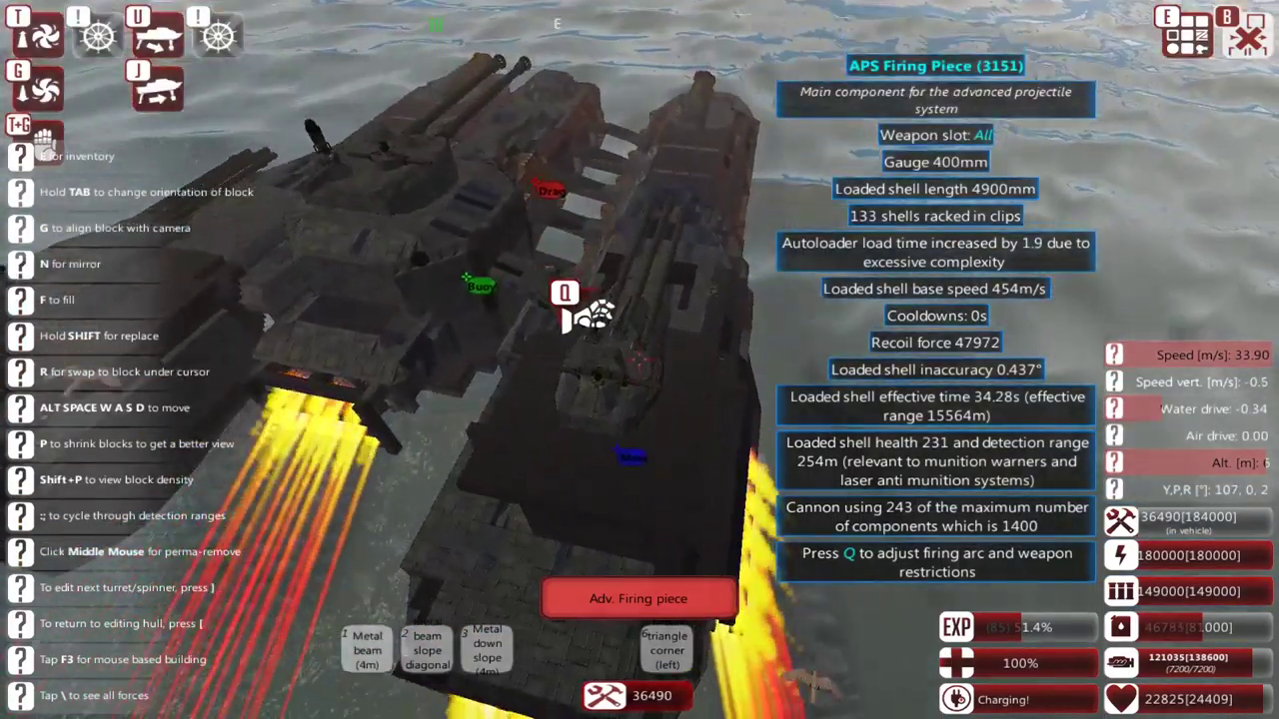
# Step: Switch to a 4m metal beam inside the hull and check the turret's -110° to -20° azimuth limits
pyautogui.press('r')
pyautogui.press('r')
pyautogui.press('r')
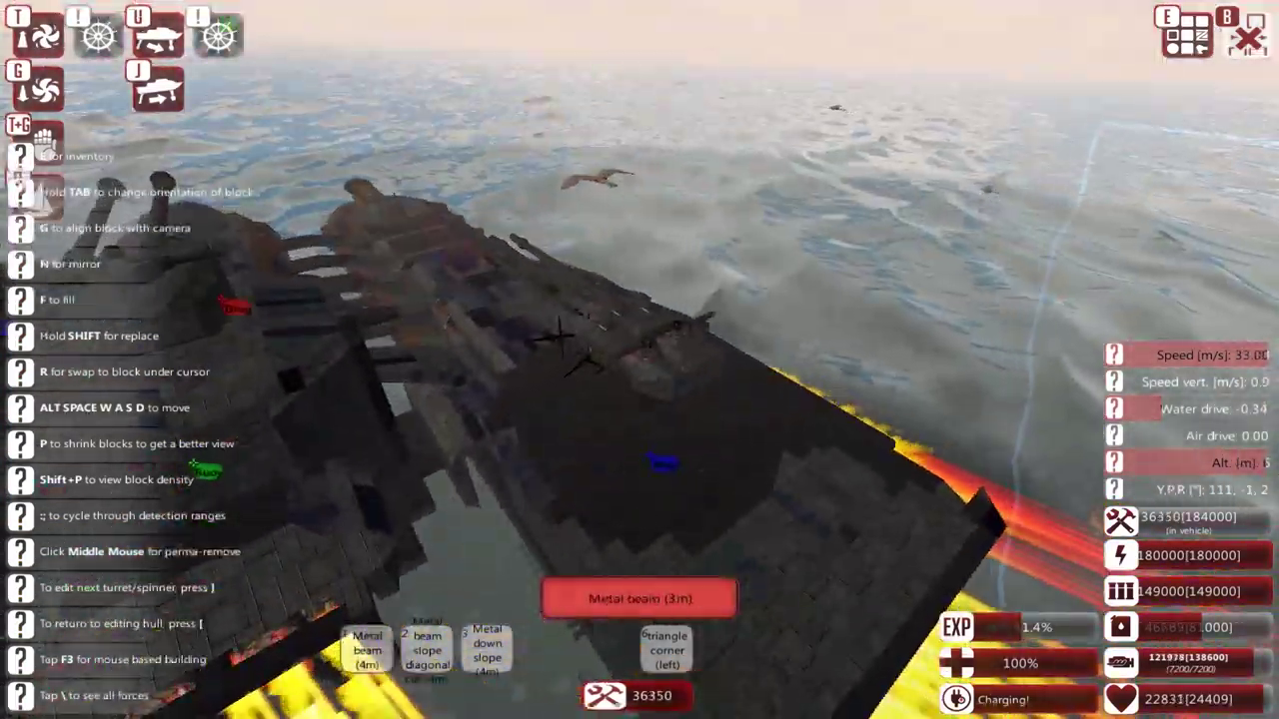
pyautogui.press('r')
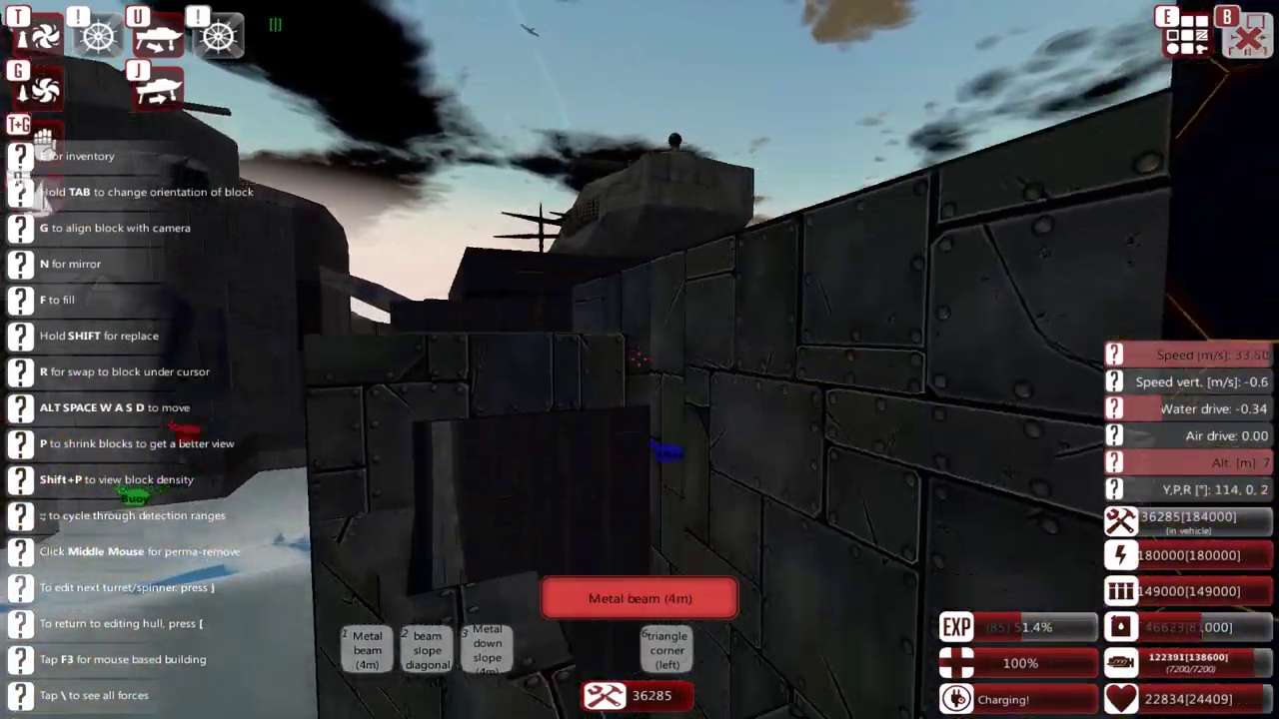
pyautogui.press('r')
pyautogui.press('w')
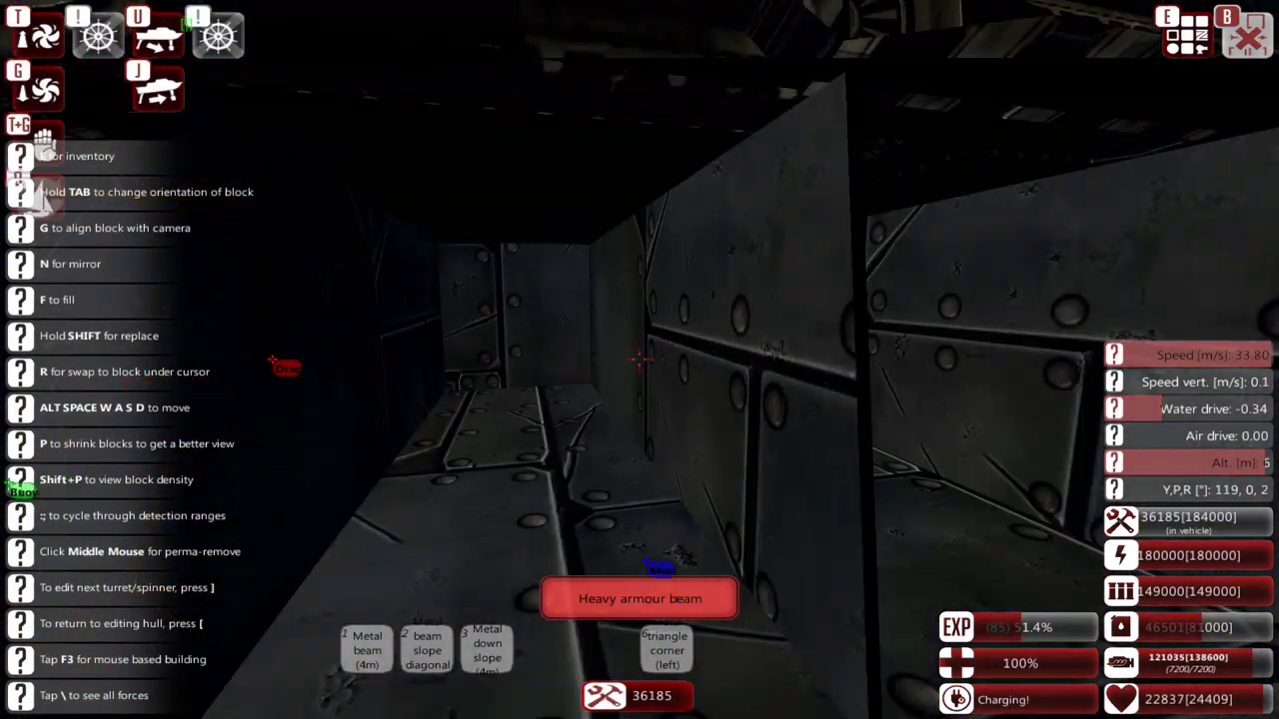
pyautogui.press('r')
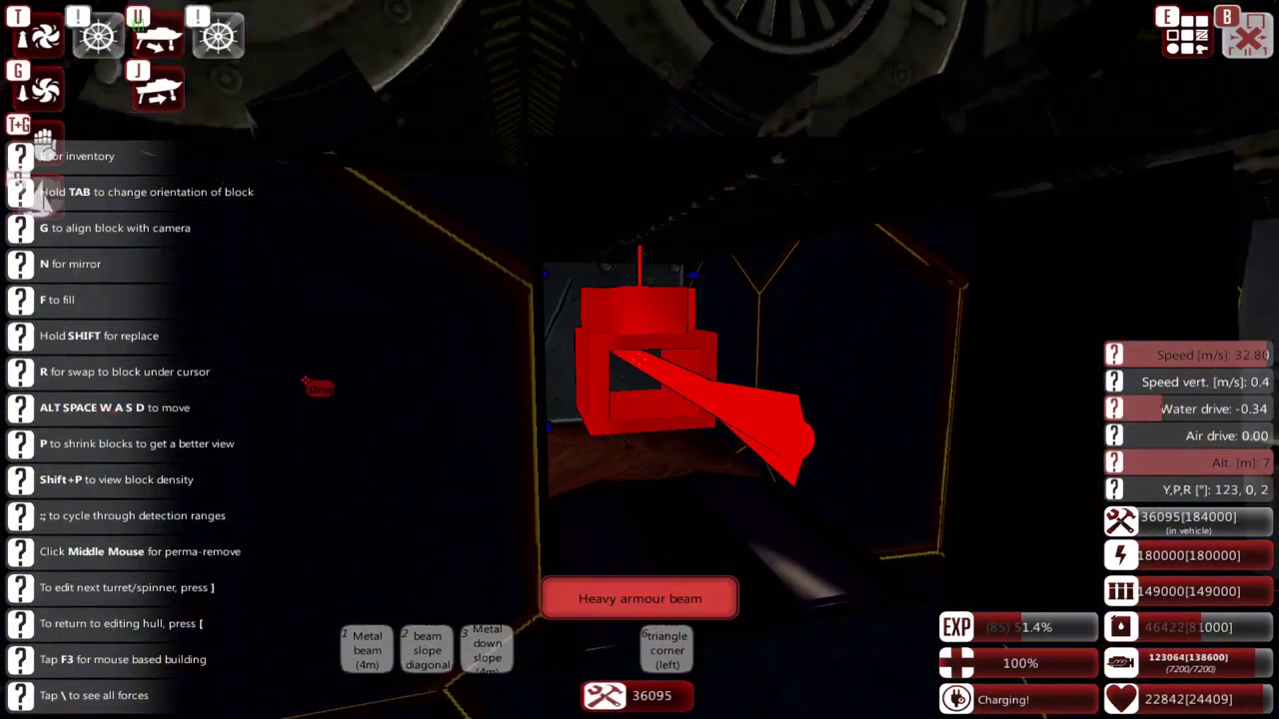
pyautogui.press('r')
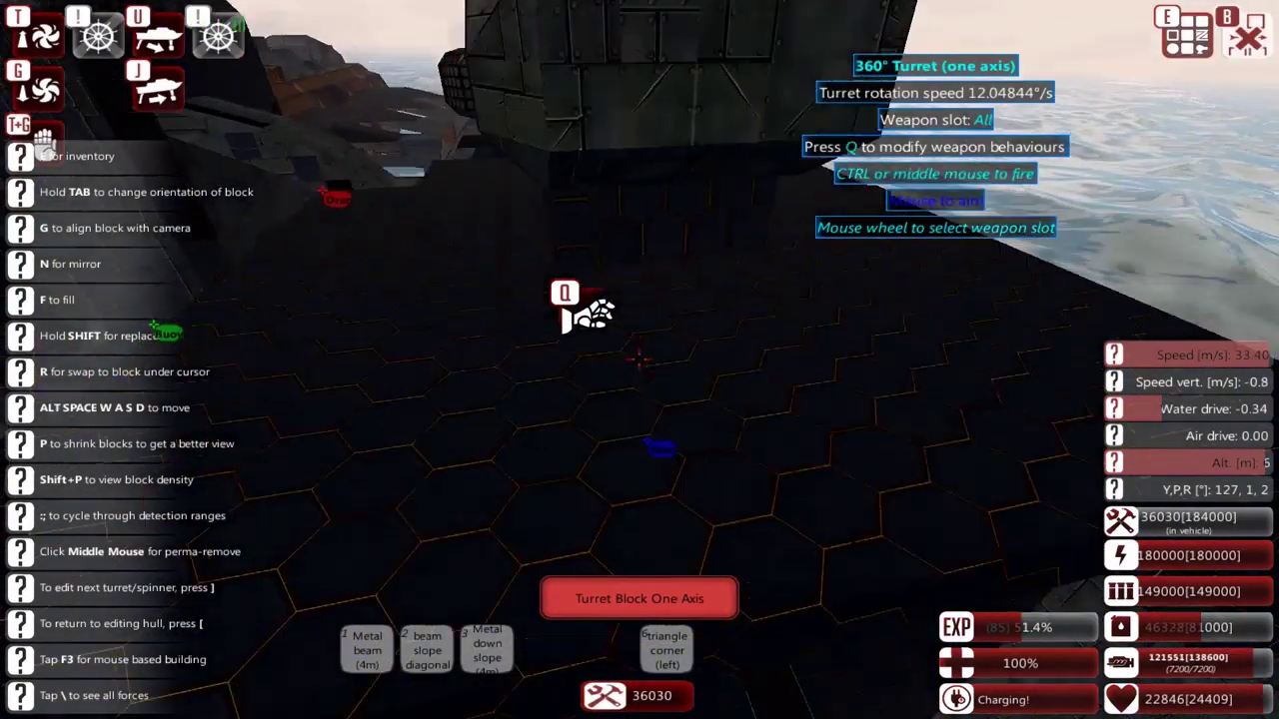
pyautogui.press('q')
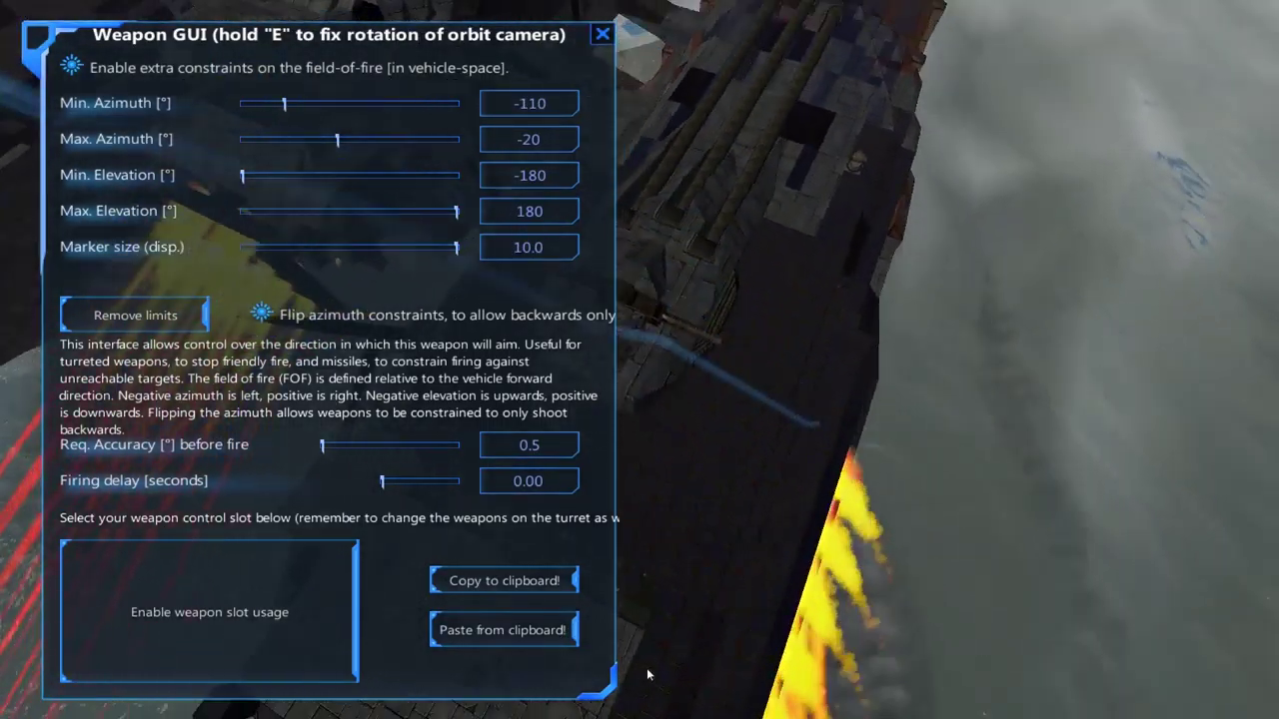
pyautogui.press('q')
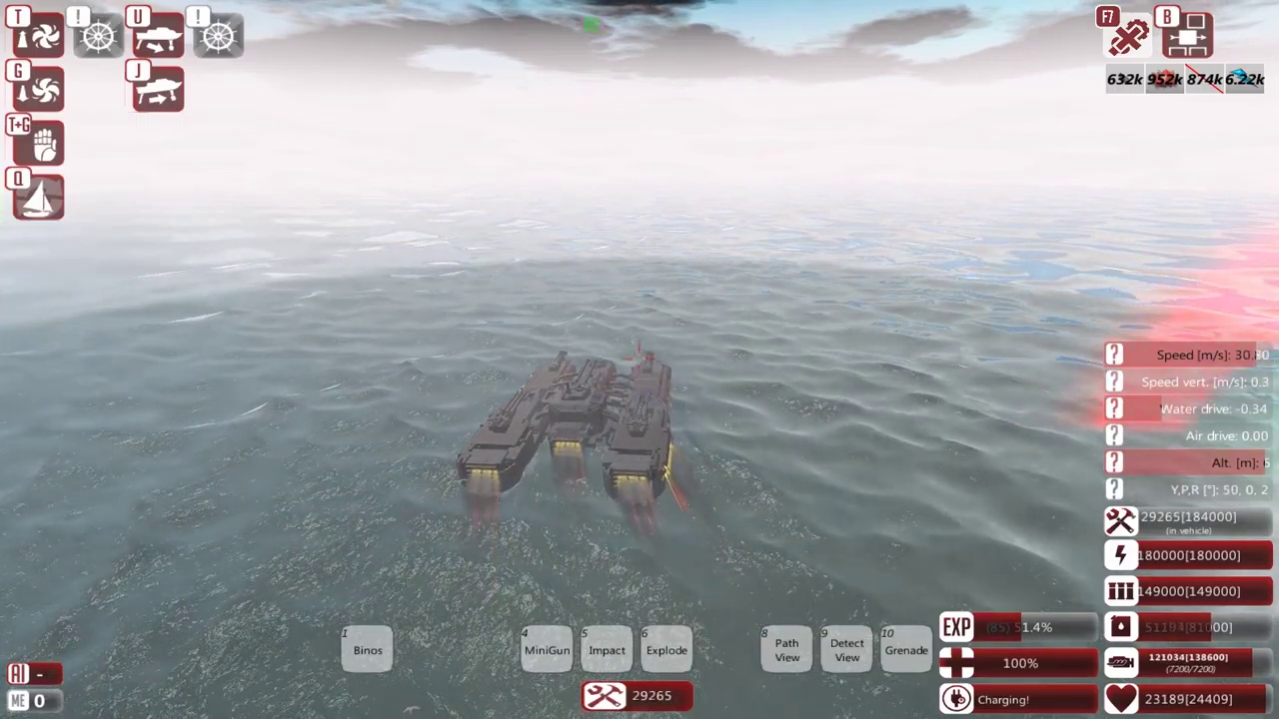
pyautogui.press('Tab')
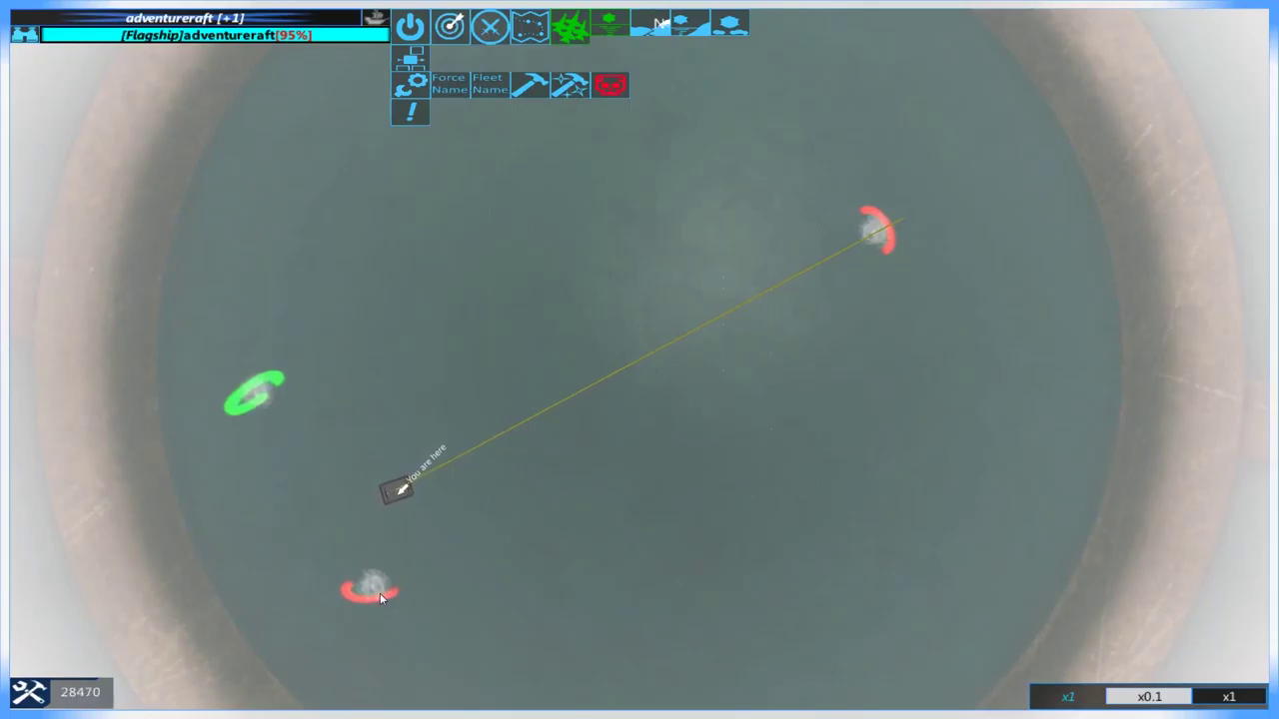
pyautogui.press('m')
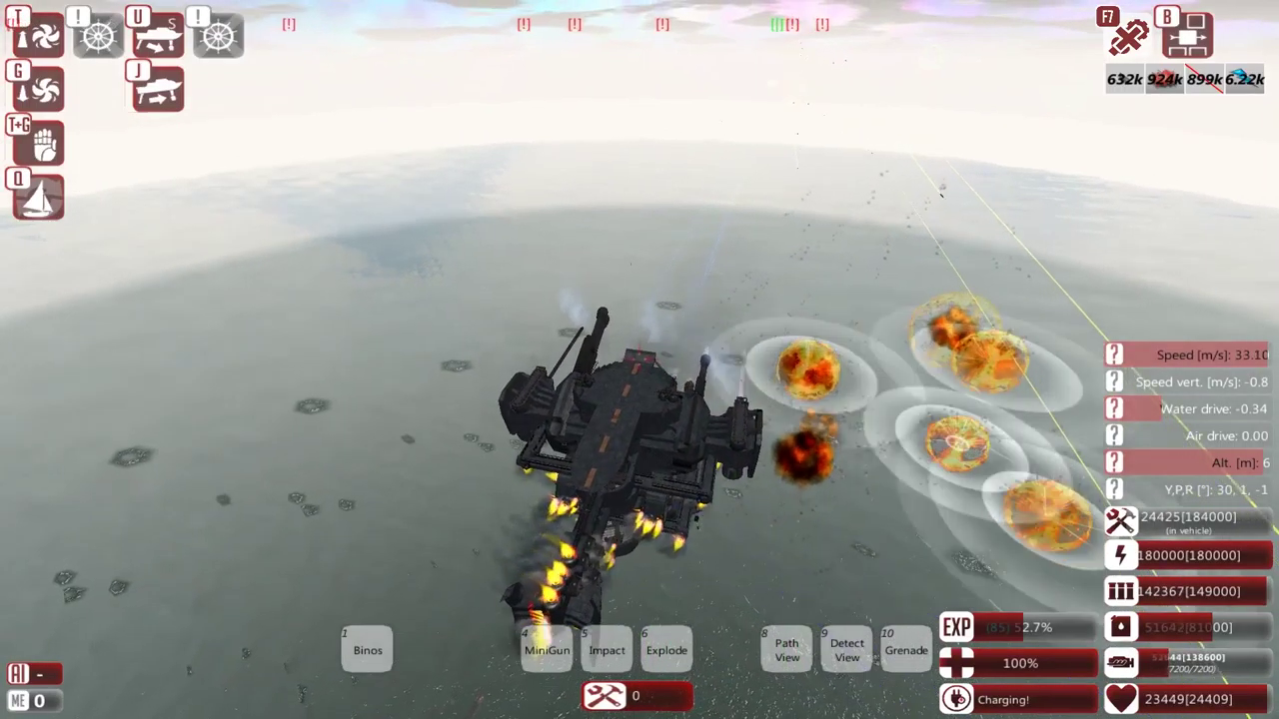
# Step: Check the burning flagship Extinction on the strategic map, then resume piloting the ship
pyautogui.press('m')
pyautogui.scroll(3, 633, 390)
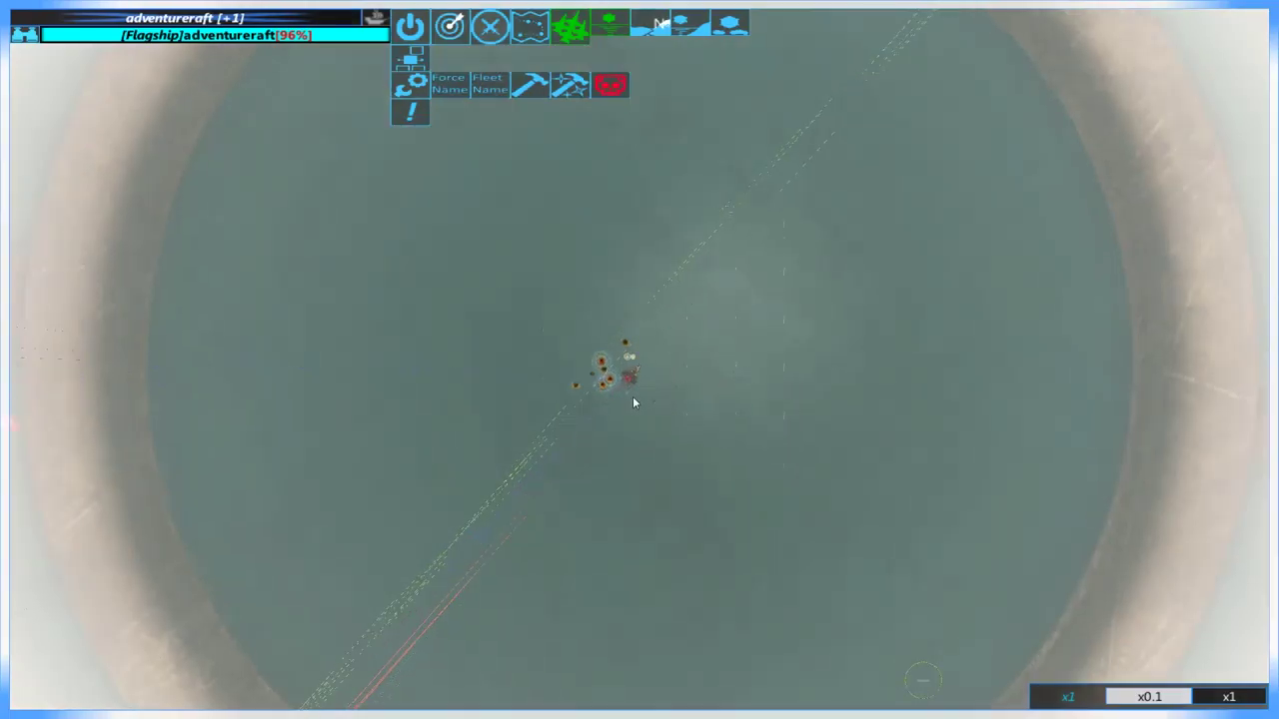
pyautogui.scroll(3, 629, 399)
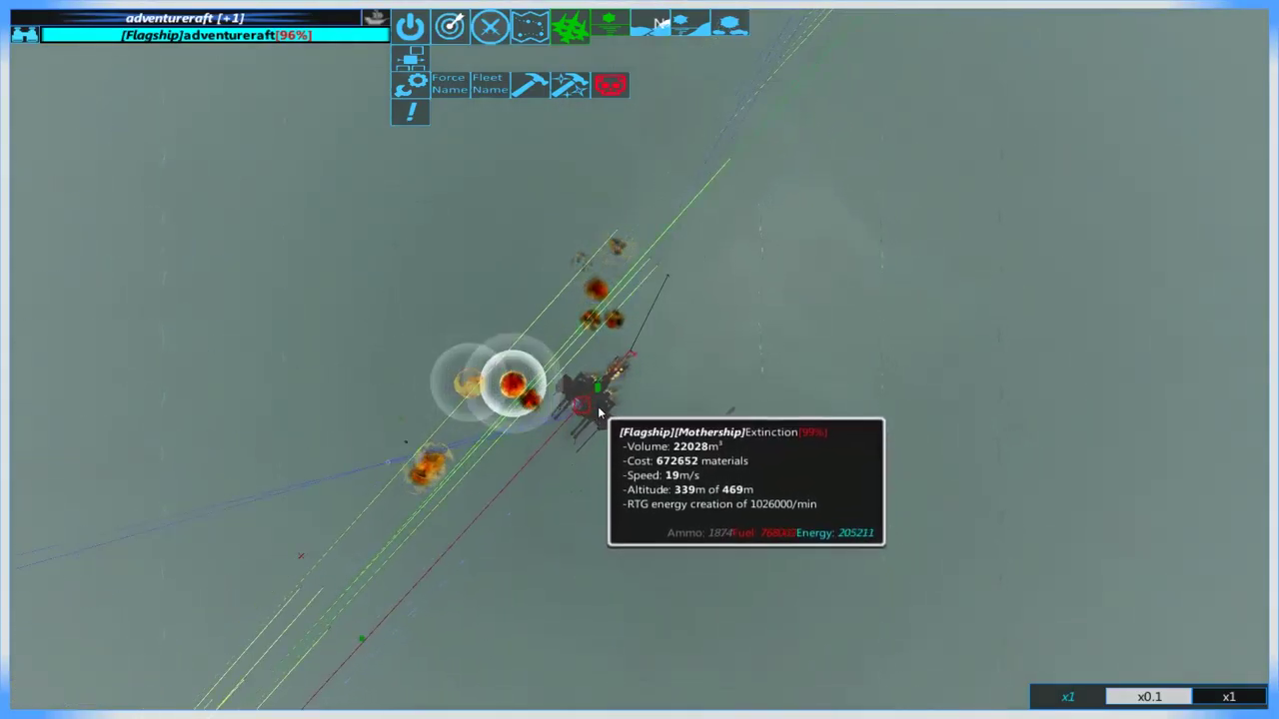
pyautogui.press('m')
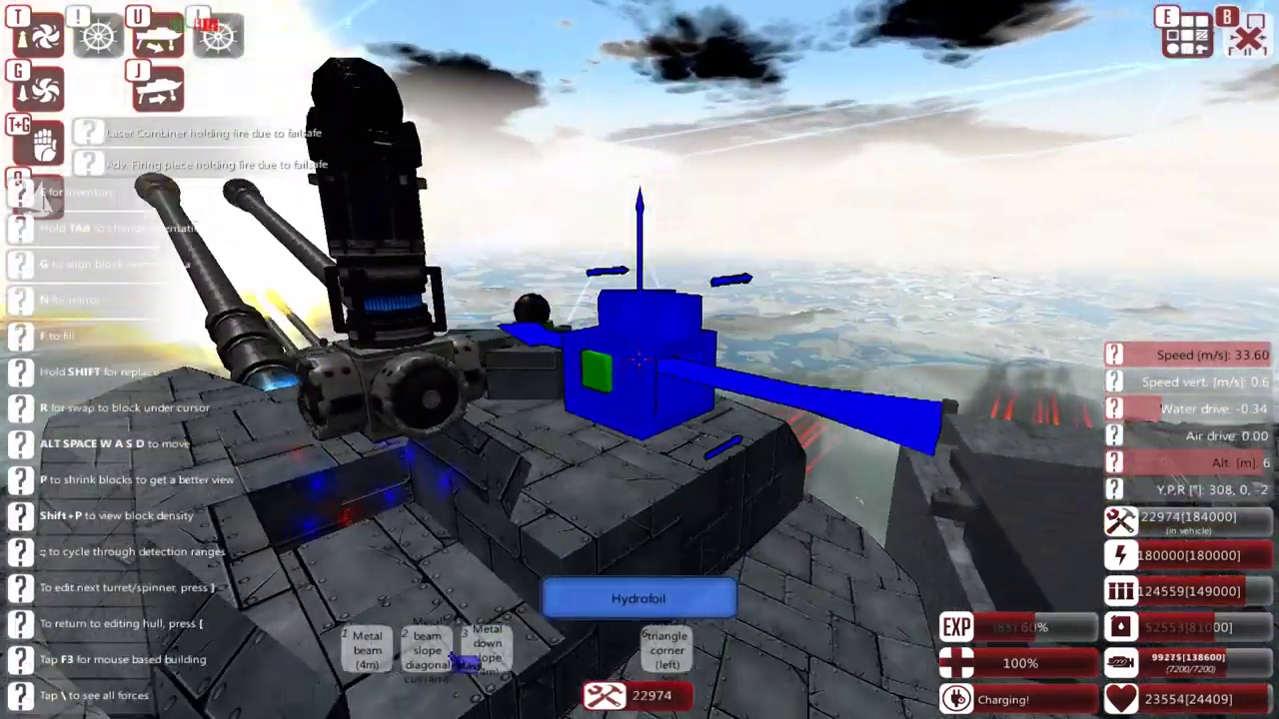
pyautogui.press('q')
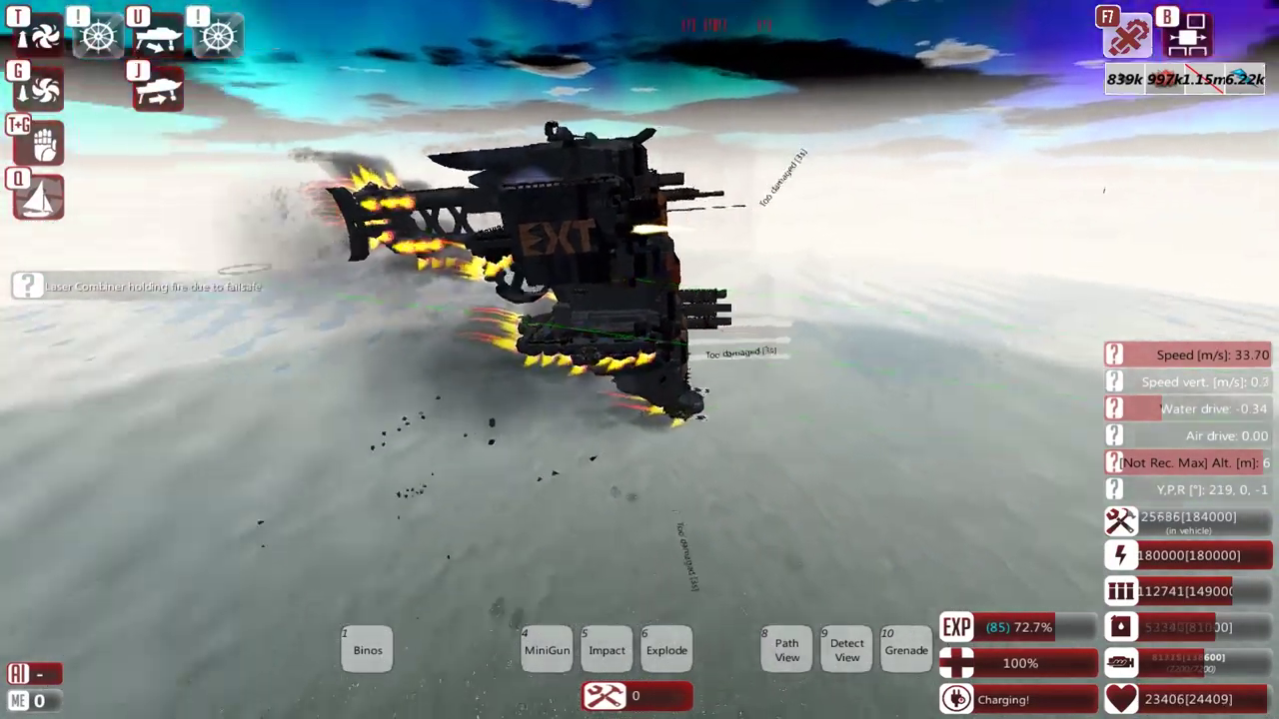
# Step: Open and close the strategic map twice to check enemy positions
pyautogui.press('F7')
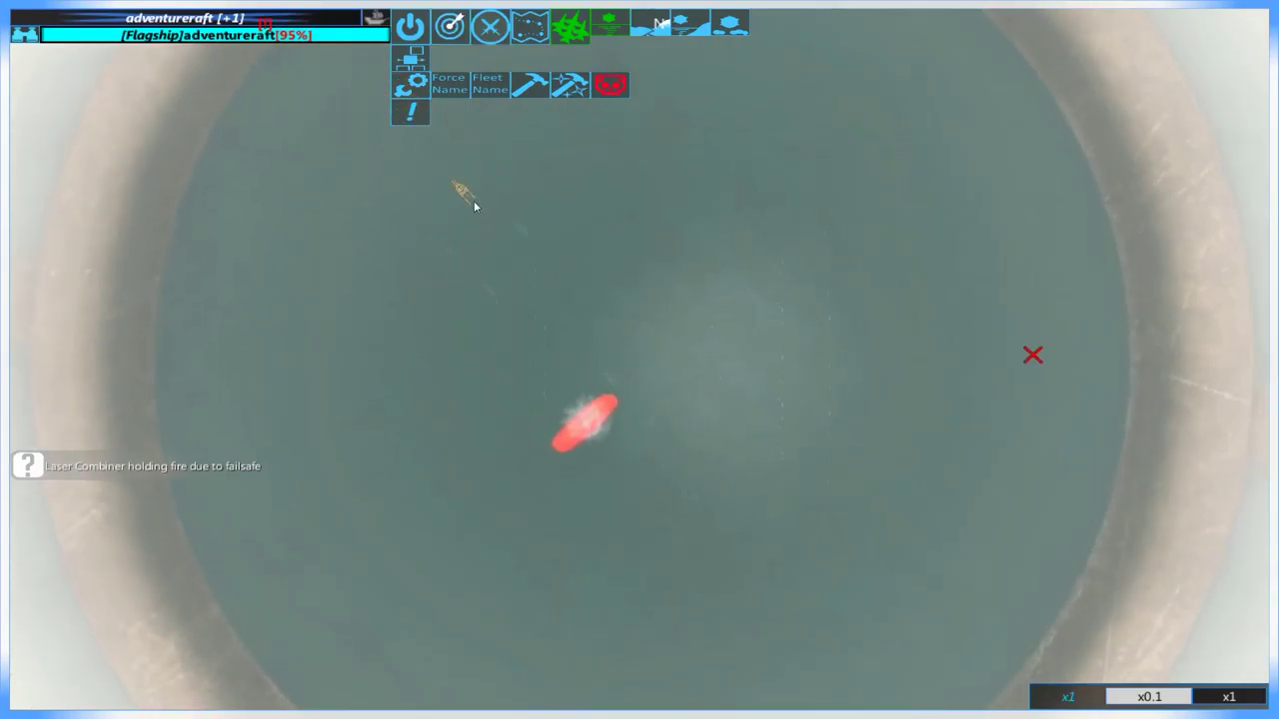
pyautogui.moveTo(464, 194)
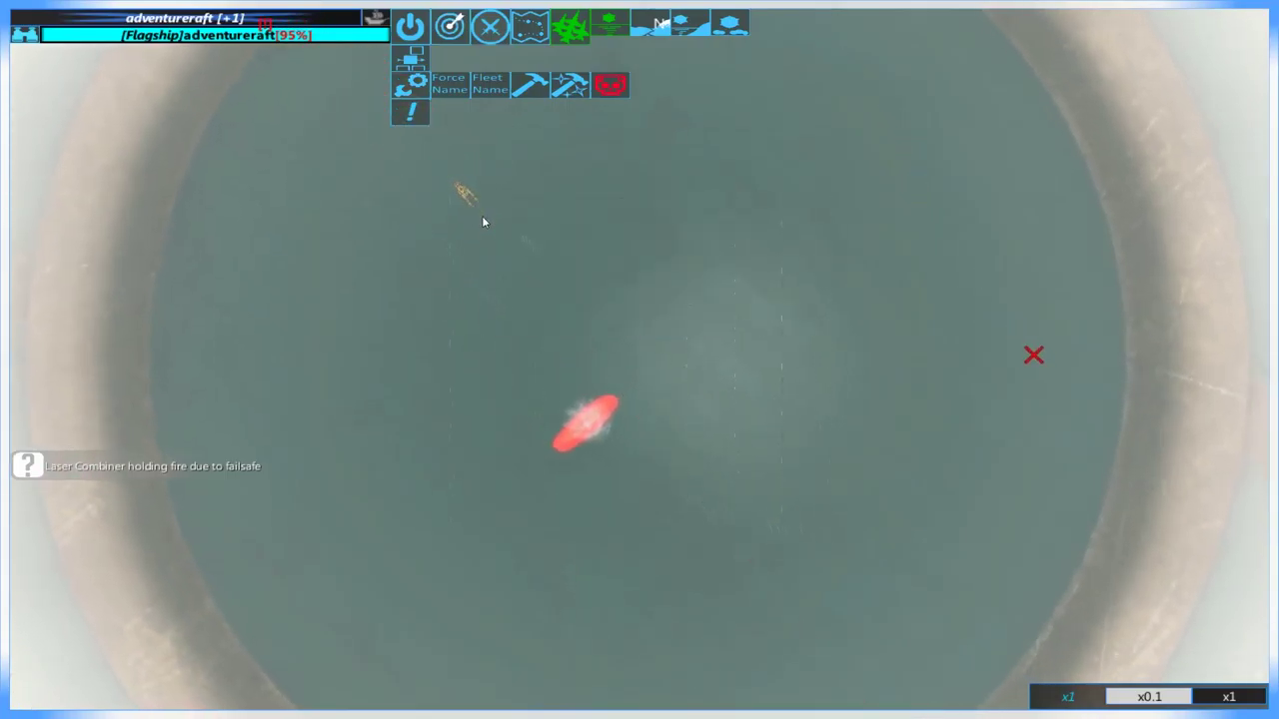
pyautogui.press('m')
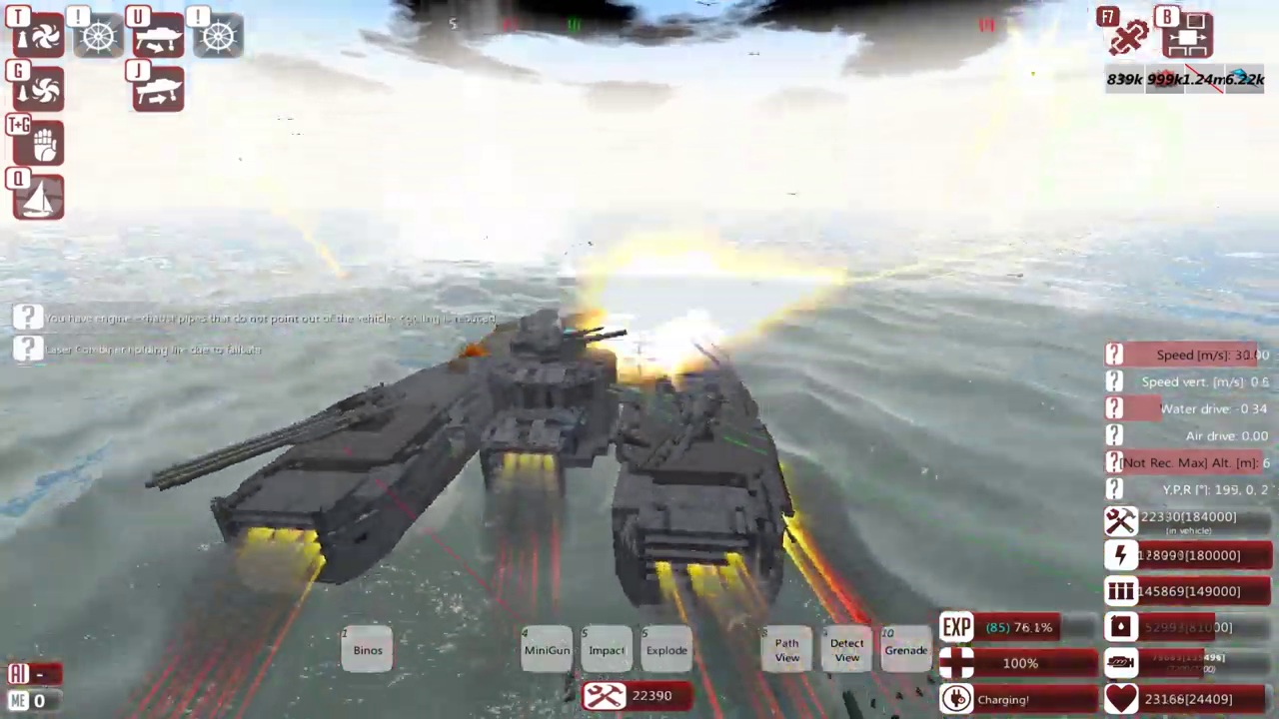
pyautogui.press('m')
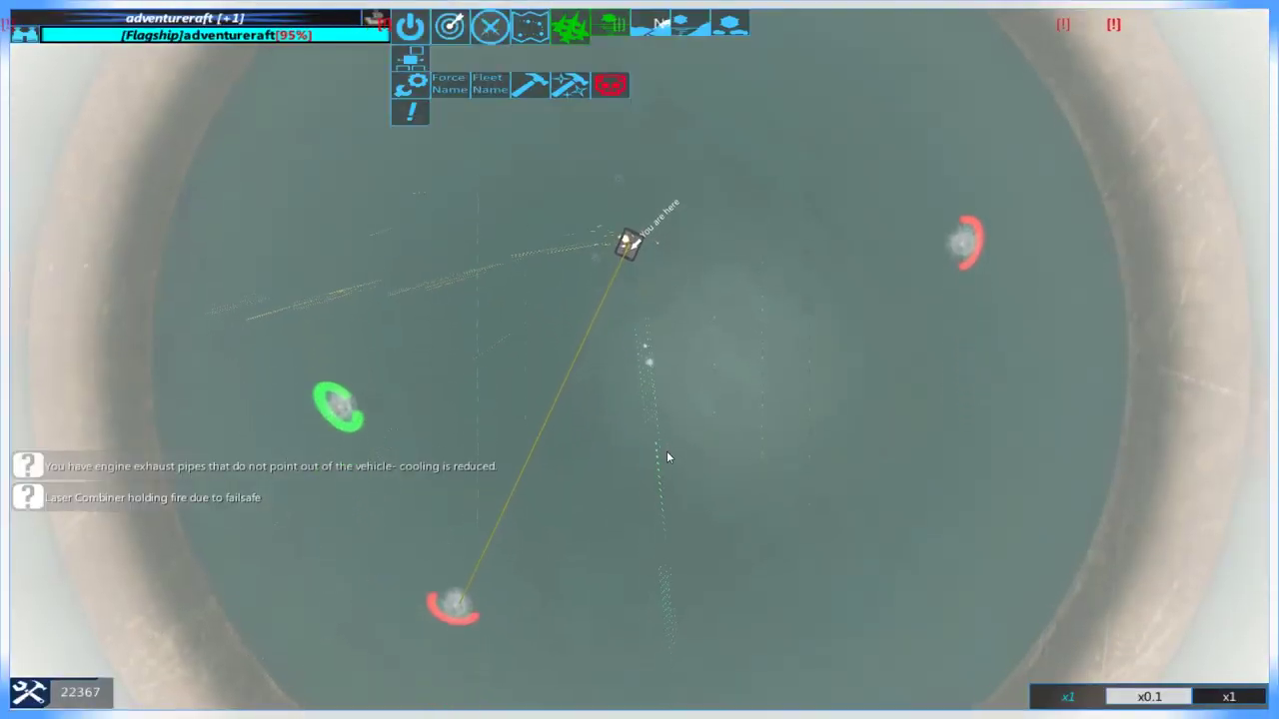
pyautogui.press('m')
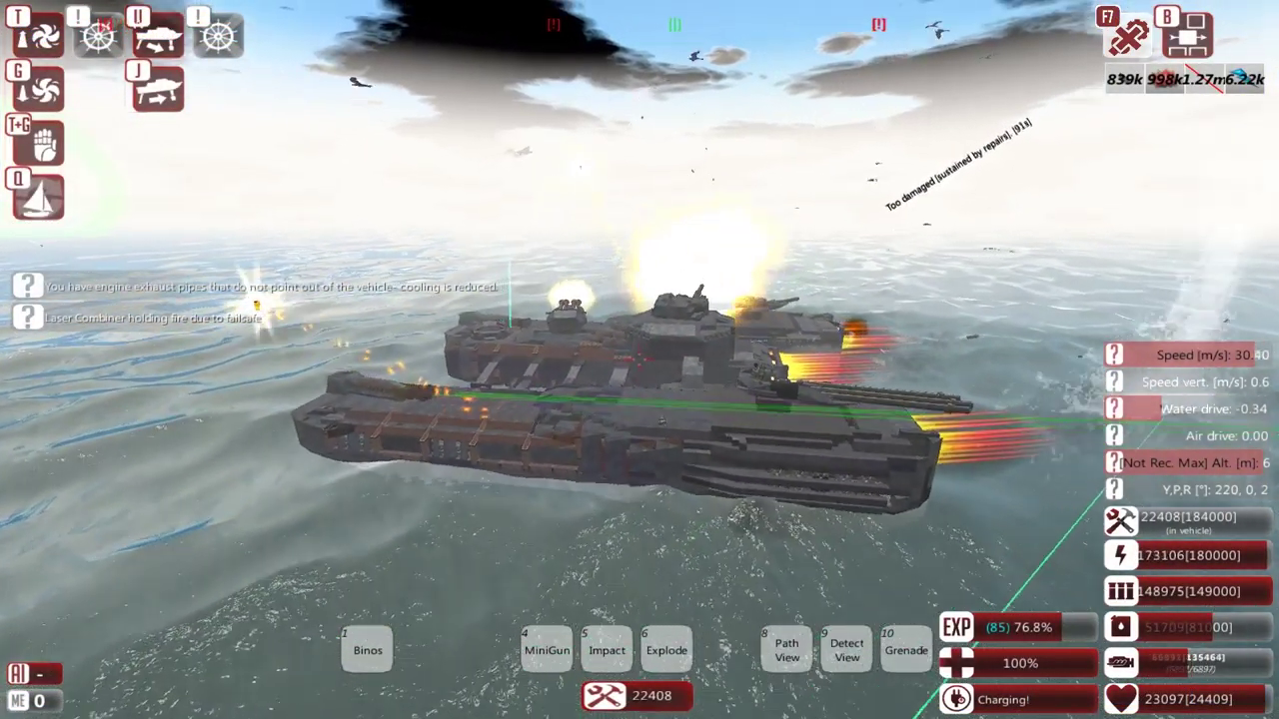
# Step: Save the vehicle over the ADNS Dauntless design and resume play
pyautogui.press('Escape')
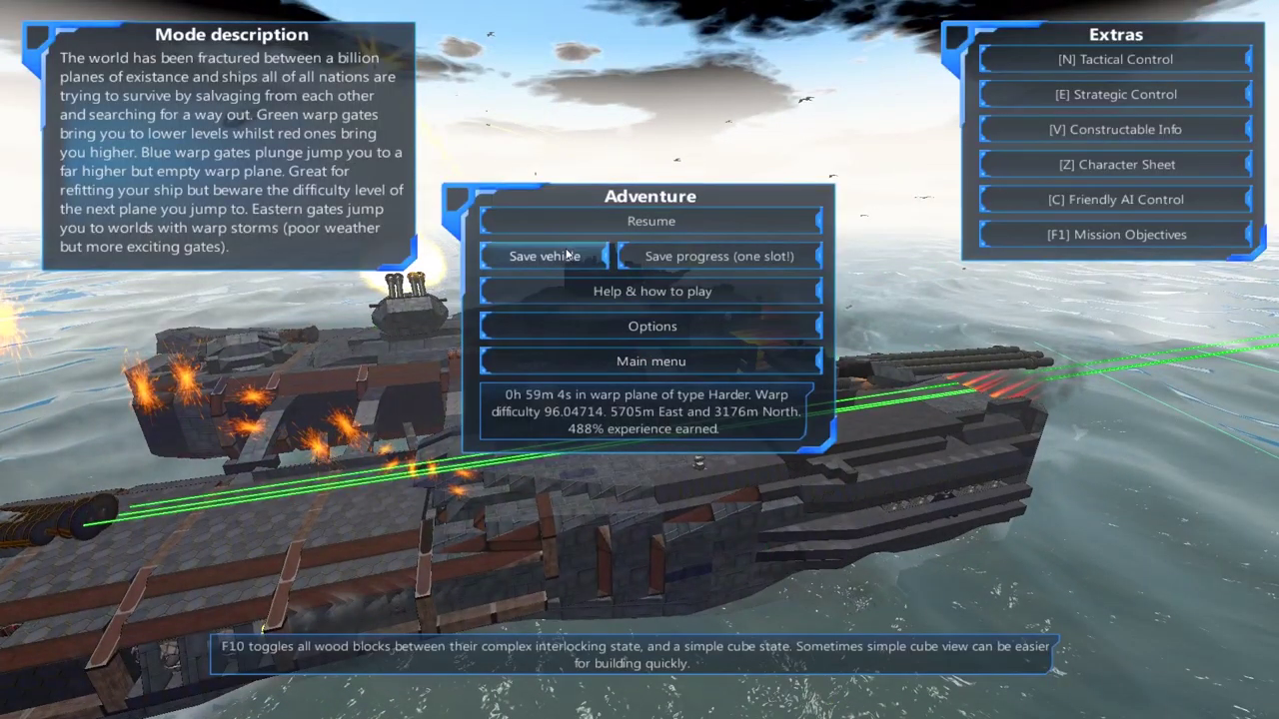
pyautogui.click(568, 257)
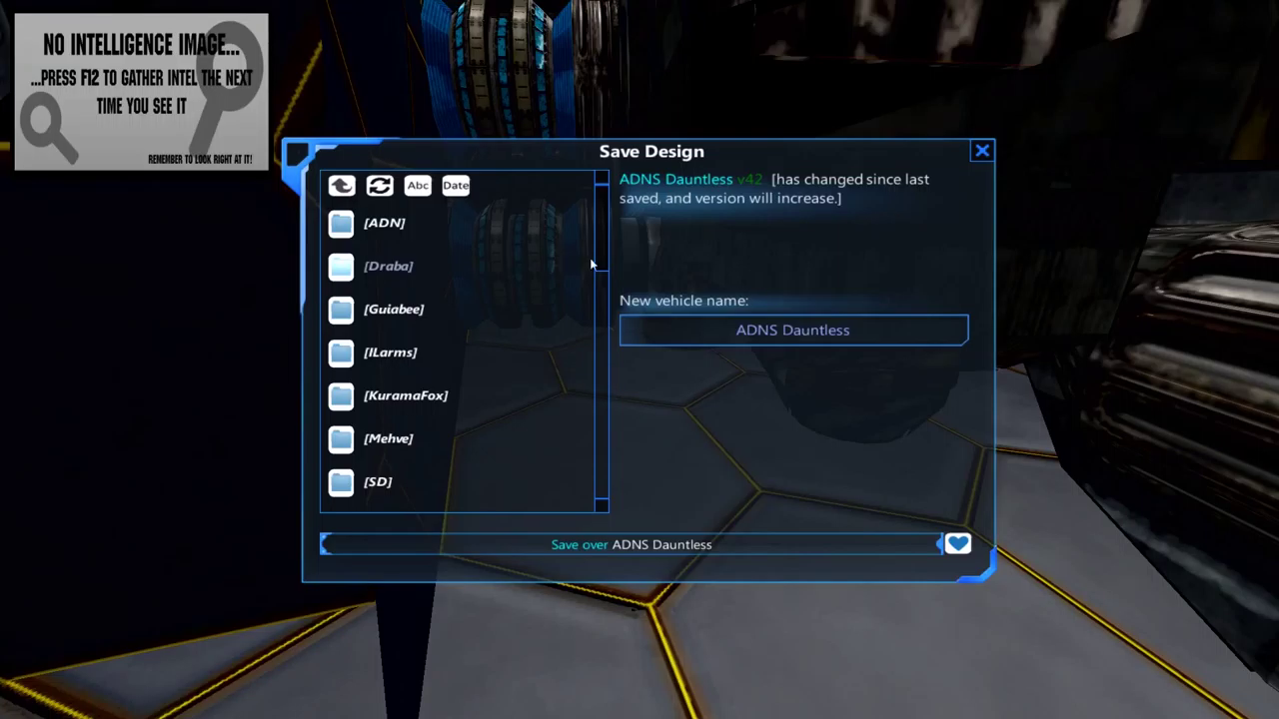
pyautogui.click(647, 540)
pyautogui.press('Escape')
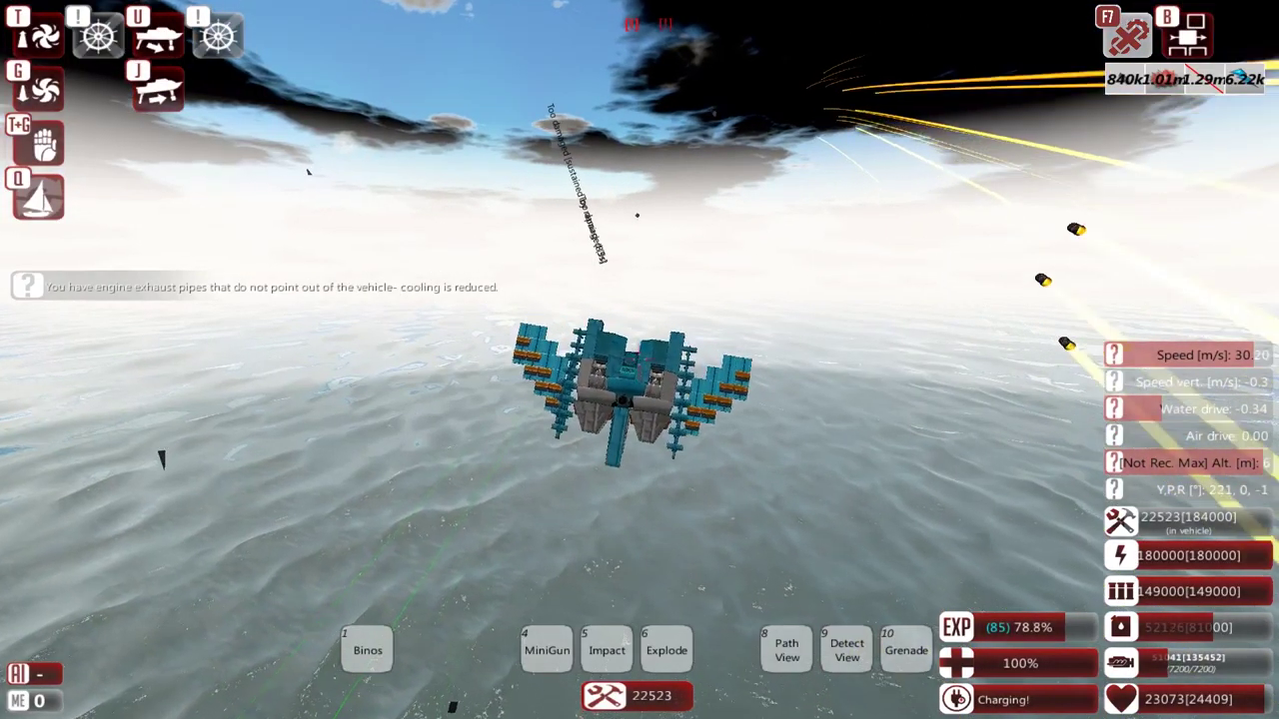
pyautogui.press('q')
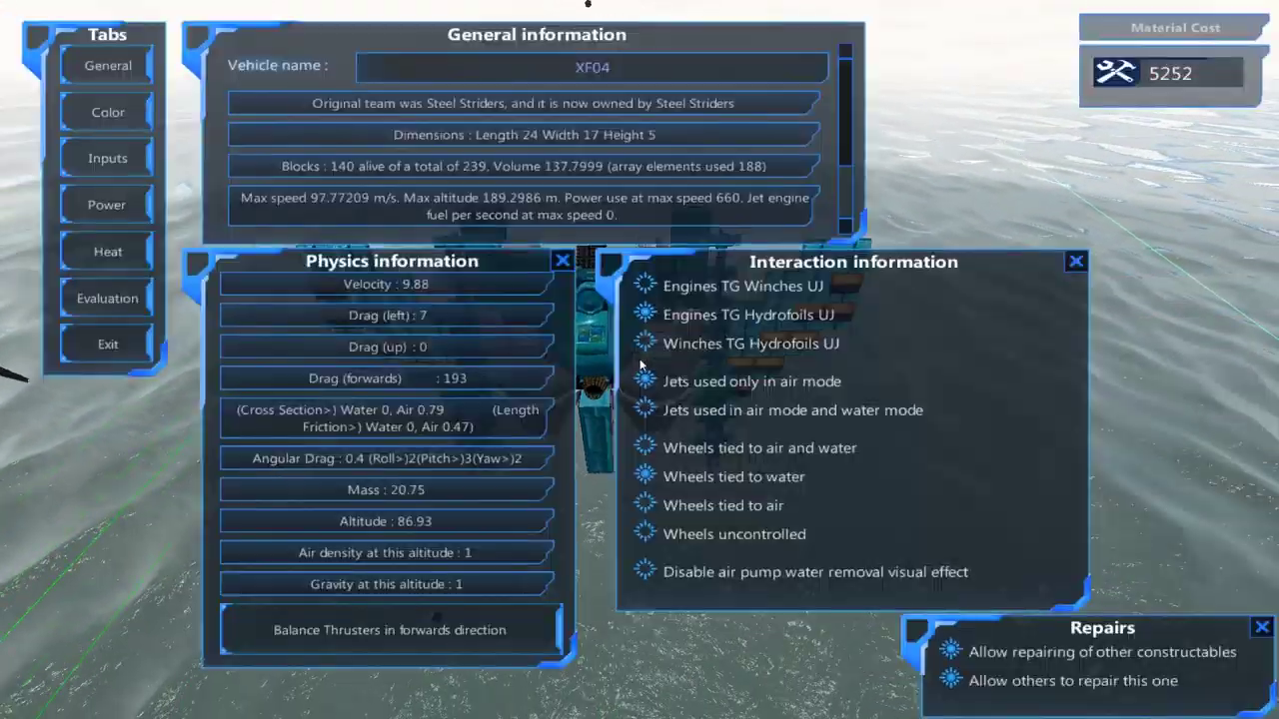
pyautogui.press('Escape')
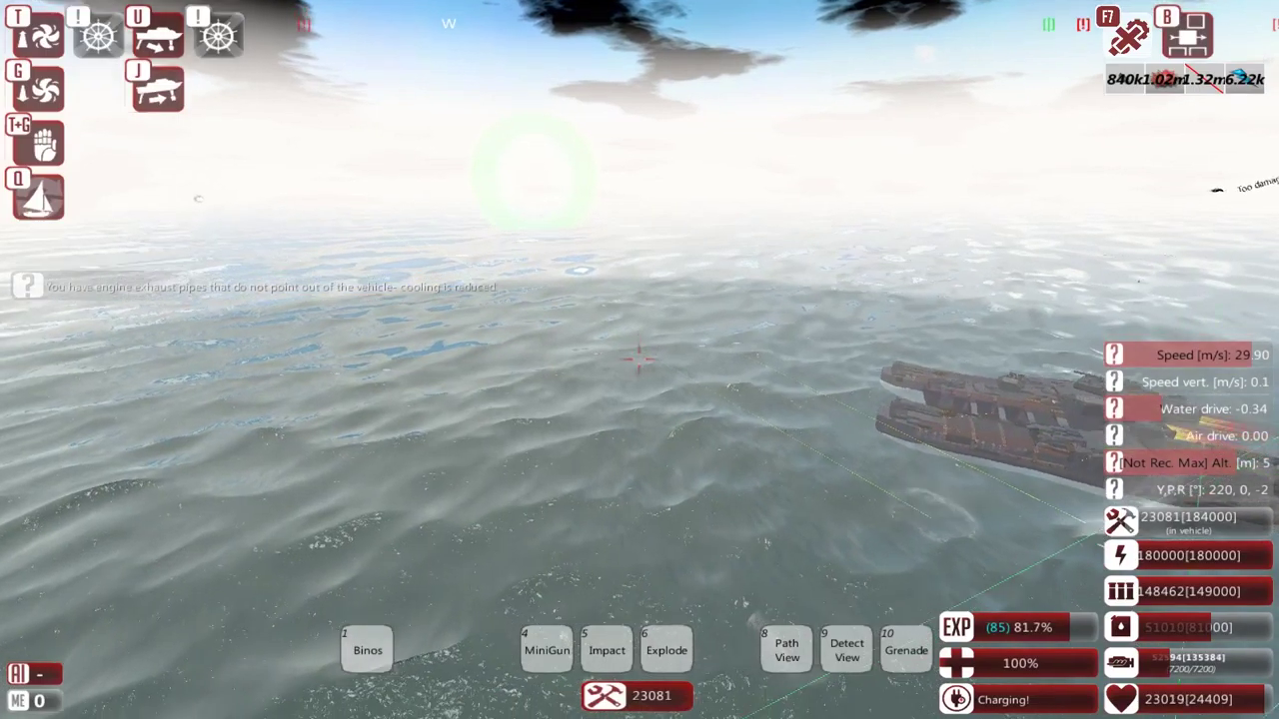
pyautogui.press('Escape')
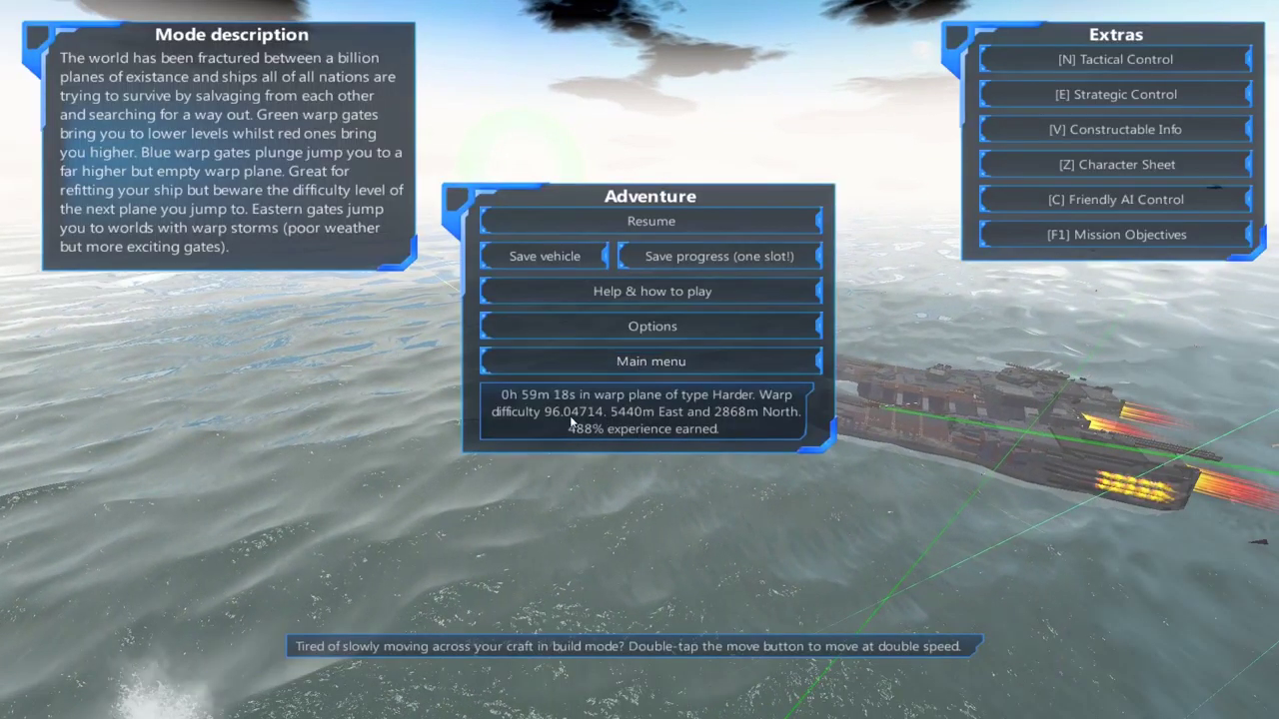
pyautogui.press('Escape')
pyautogui.scroll(5, 640, 360)
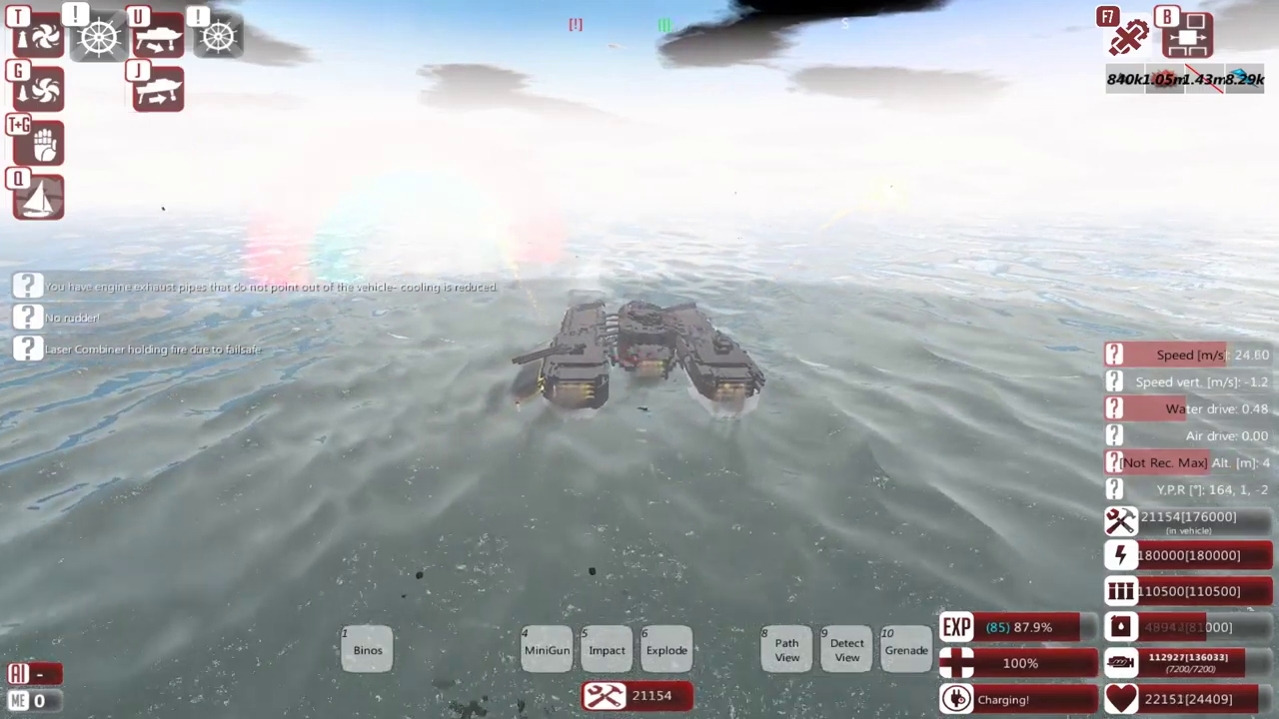
pyautogui.scroll(5, 639, 360)
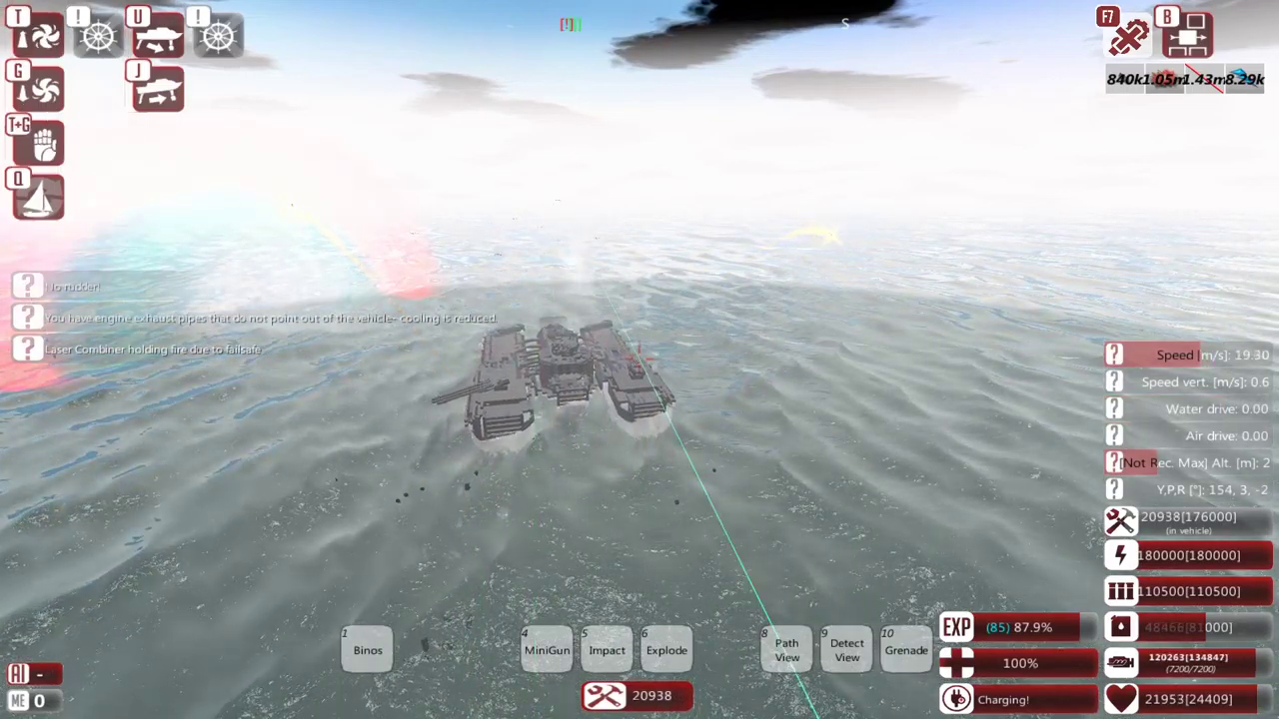
# Step: Check enemy positions on the strategic map, return to the vessel, and enter build mode on deck
pyautogui.press('Tab')
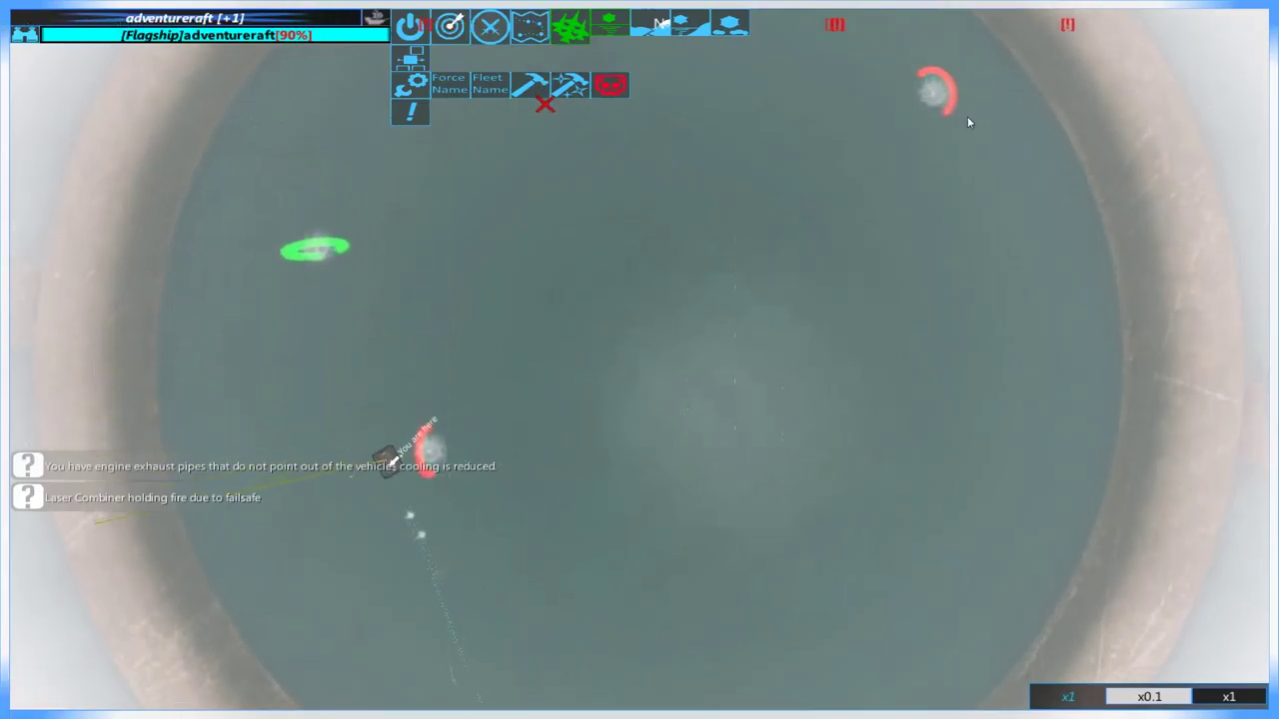
pyautogui.press('m')
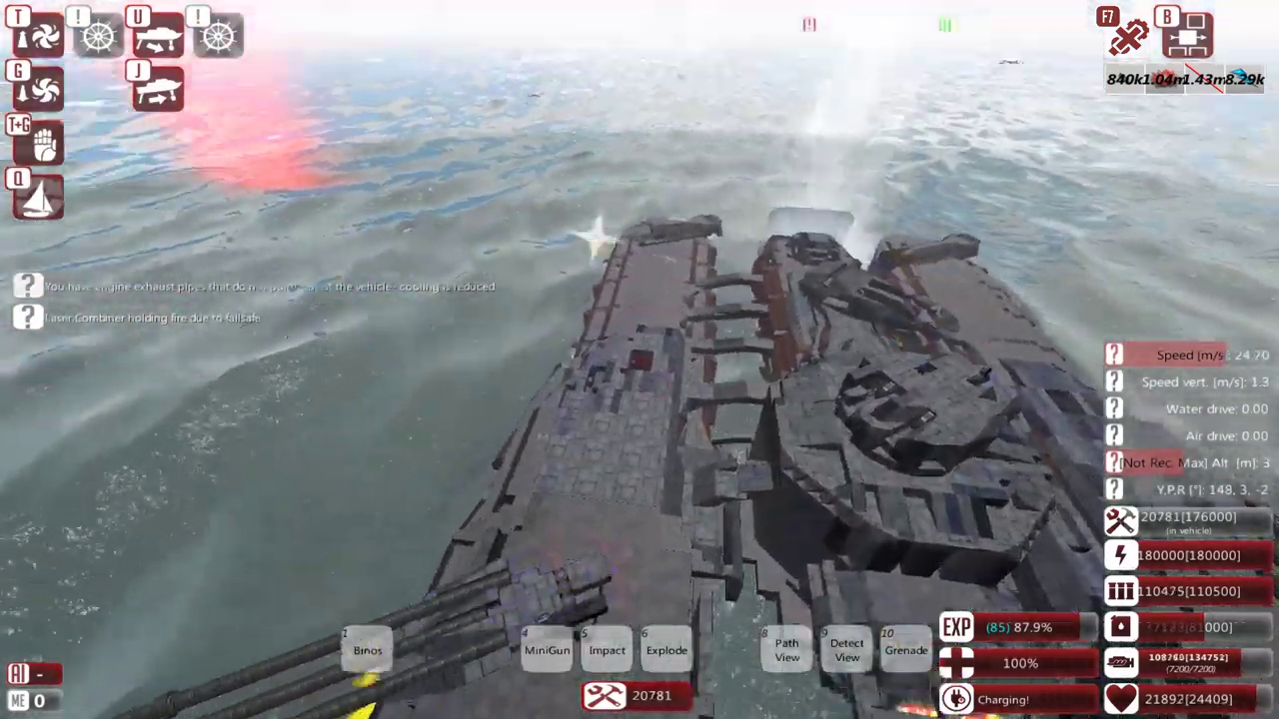
pyautogui.press('q')
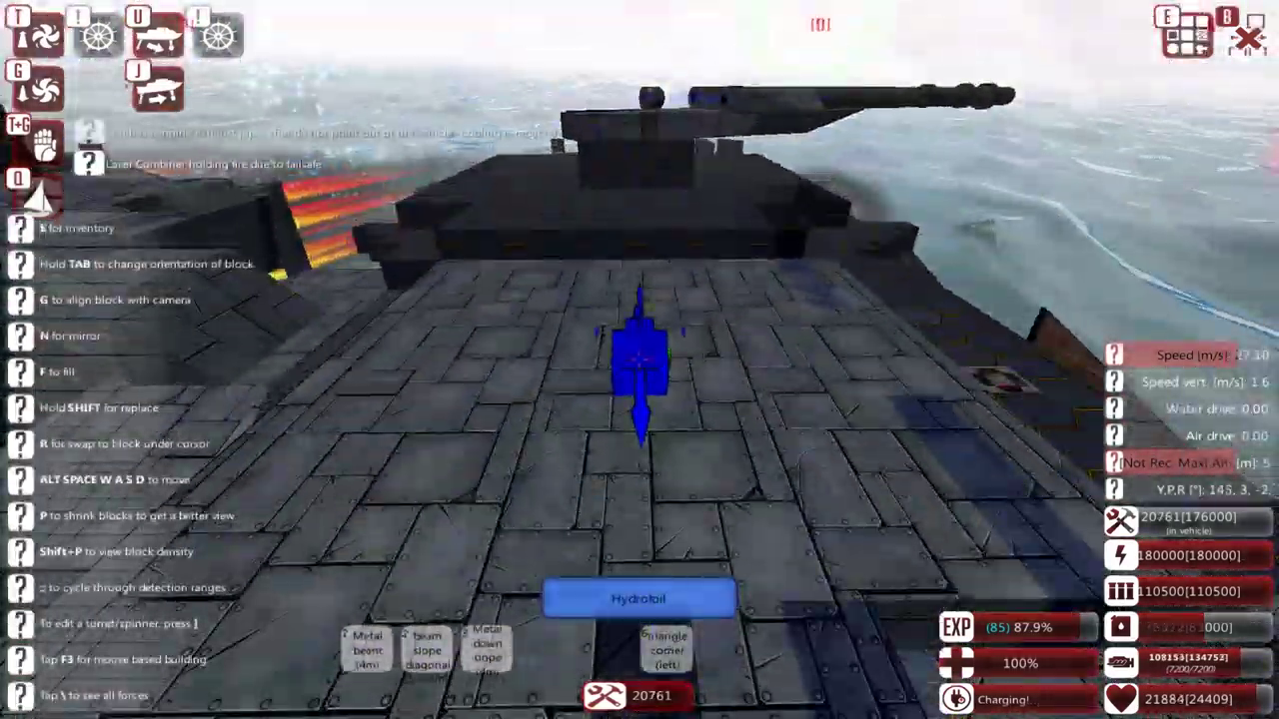
# Step: Toggle block building mode on the reworked battleship
pyautogui.press('q')
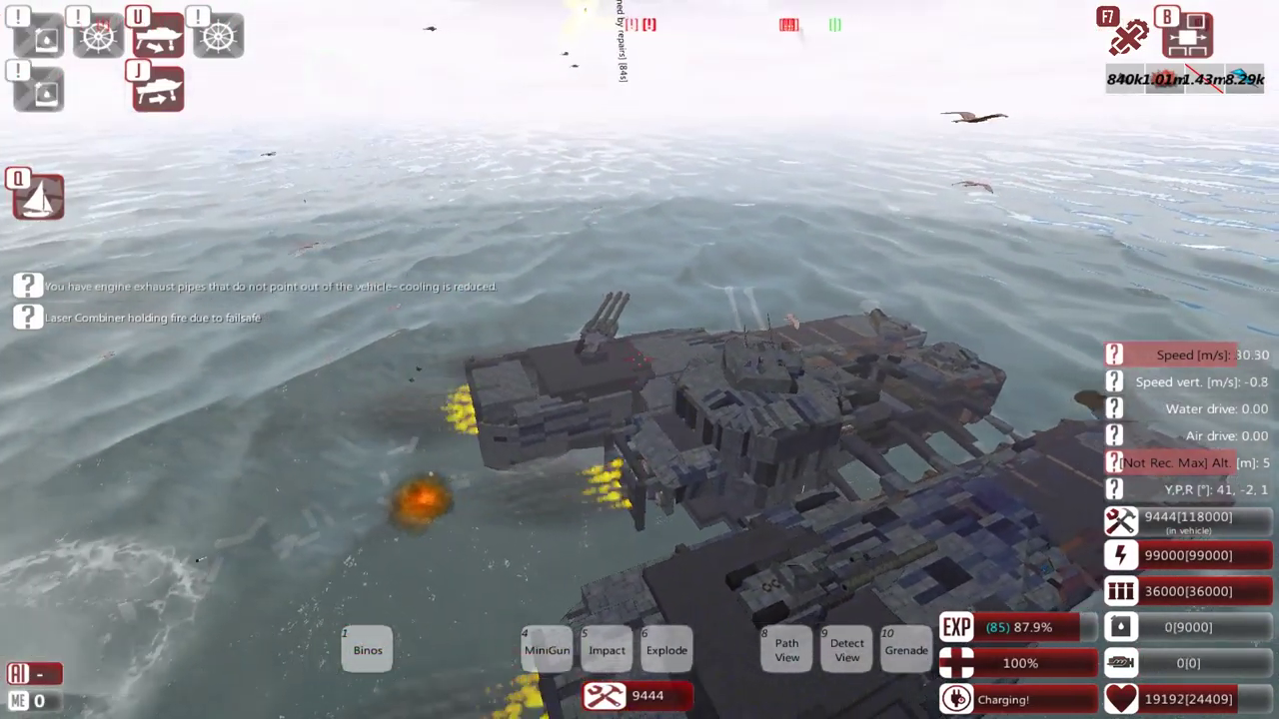
# Step: Check the strategic map, then re-enter build mode with the 3m Fuel Storage Box loaded
pyautogui.press('m')
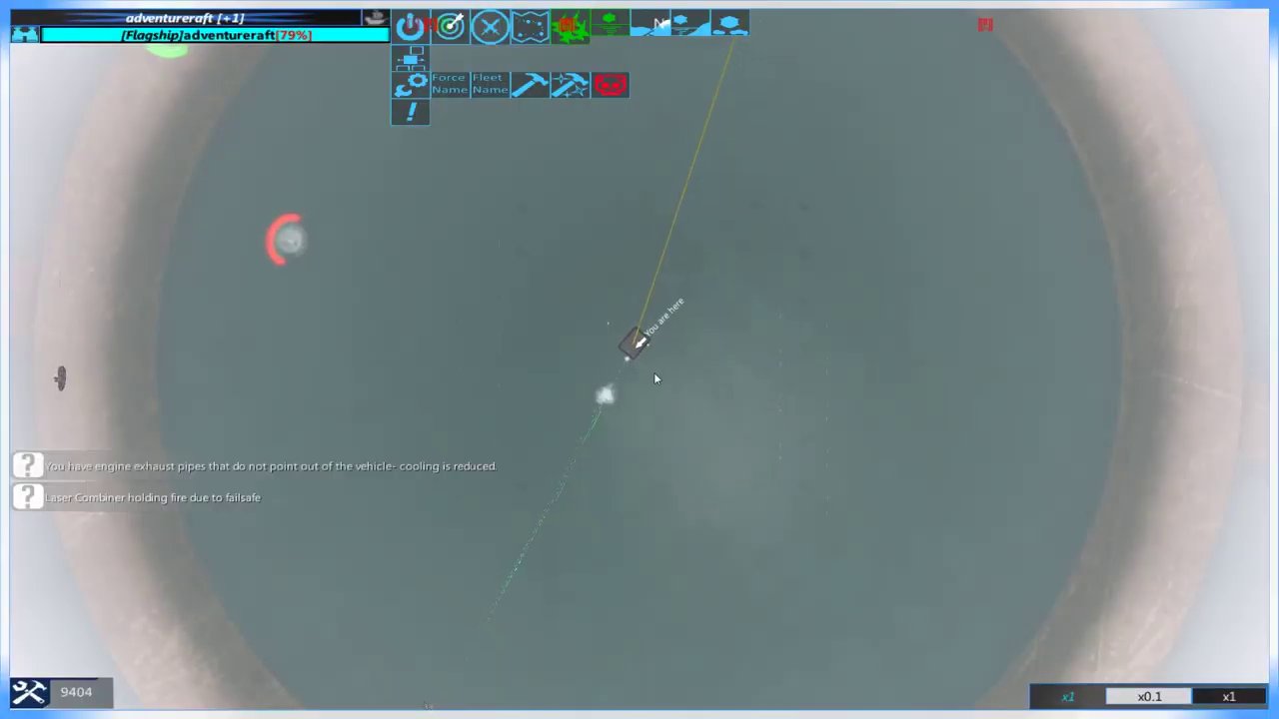
pyautogui.press('m')
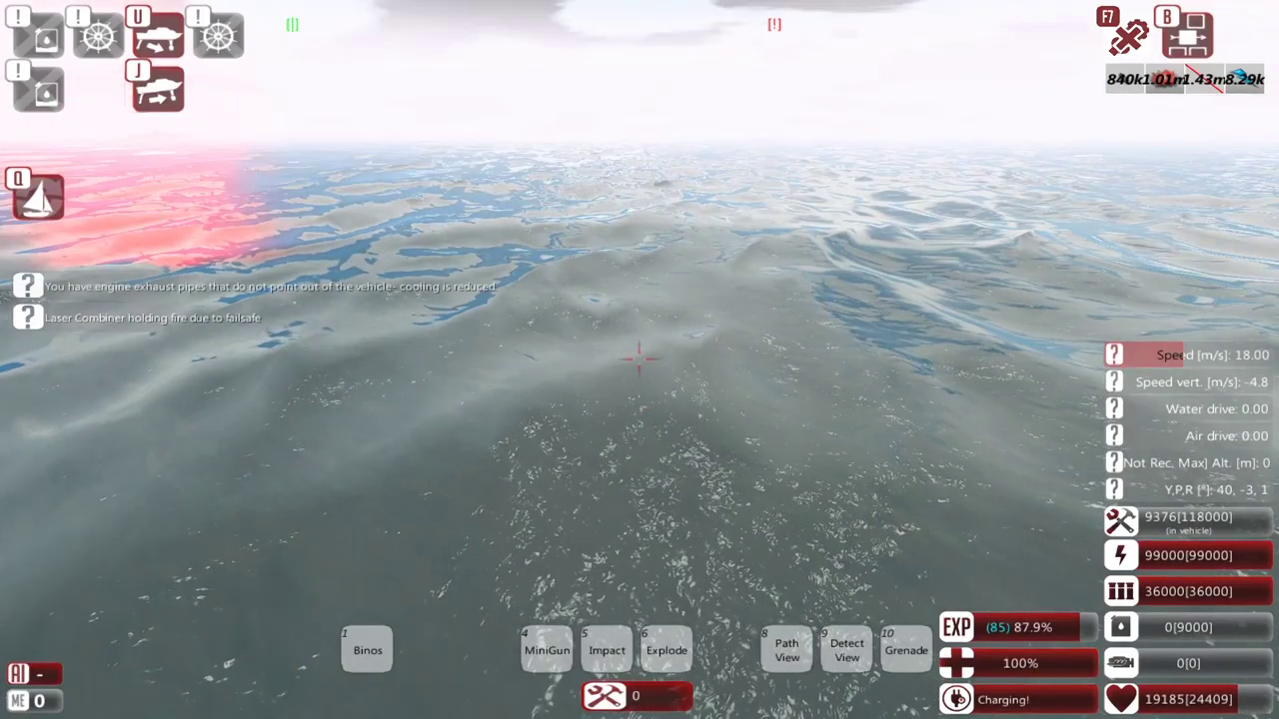
pyautogui.press('q')
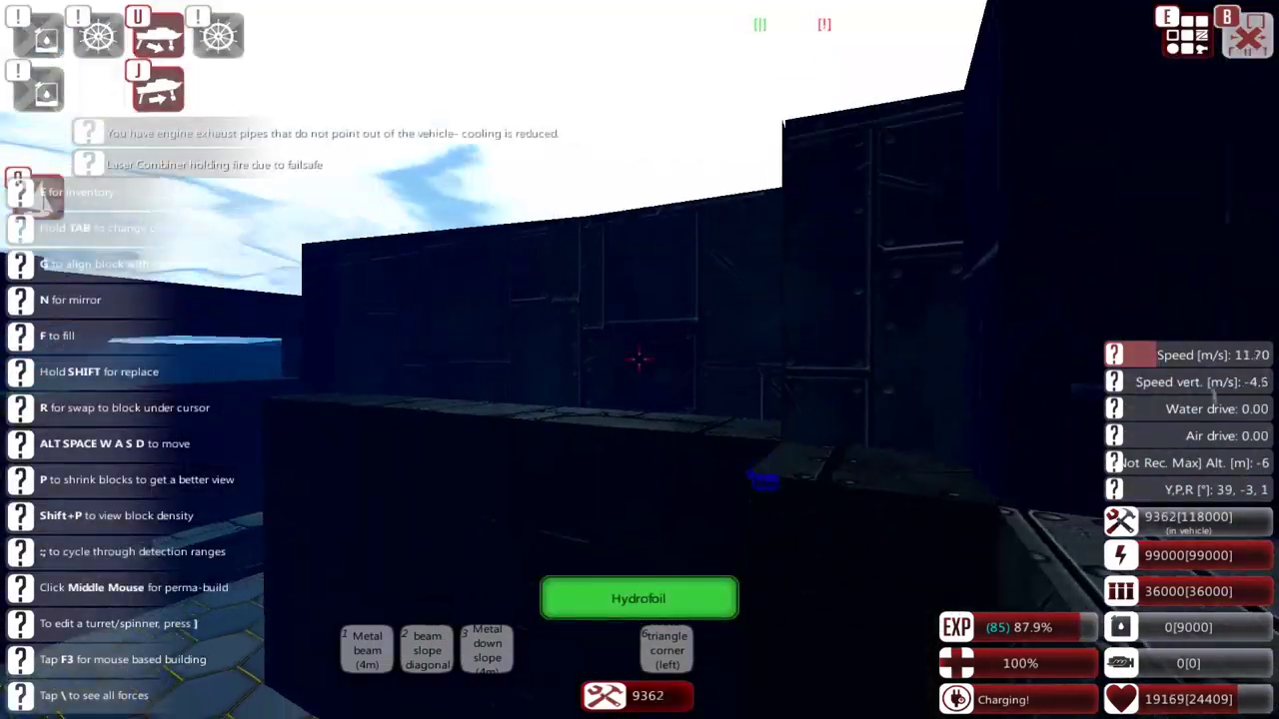
pyautogui.press('q')
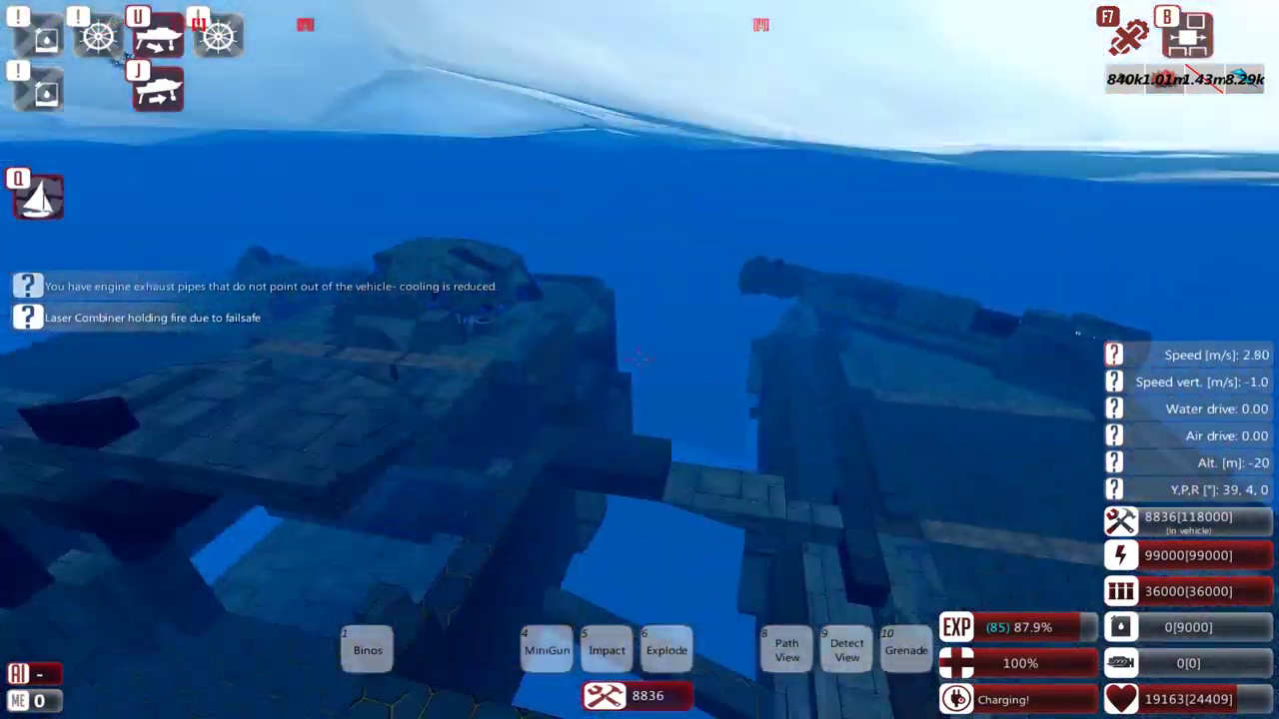
pyautogui.press('q')
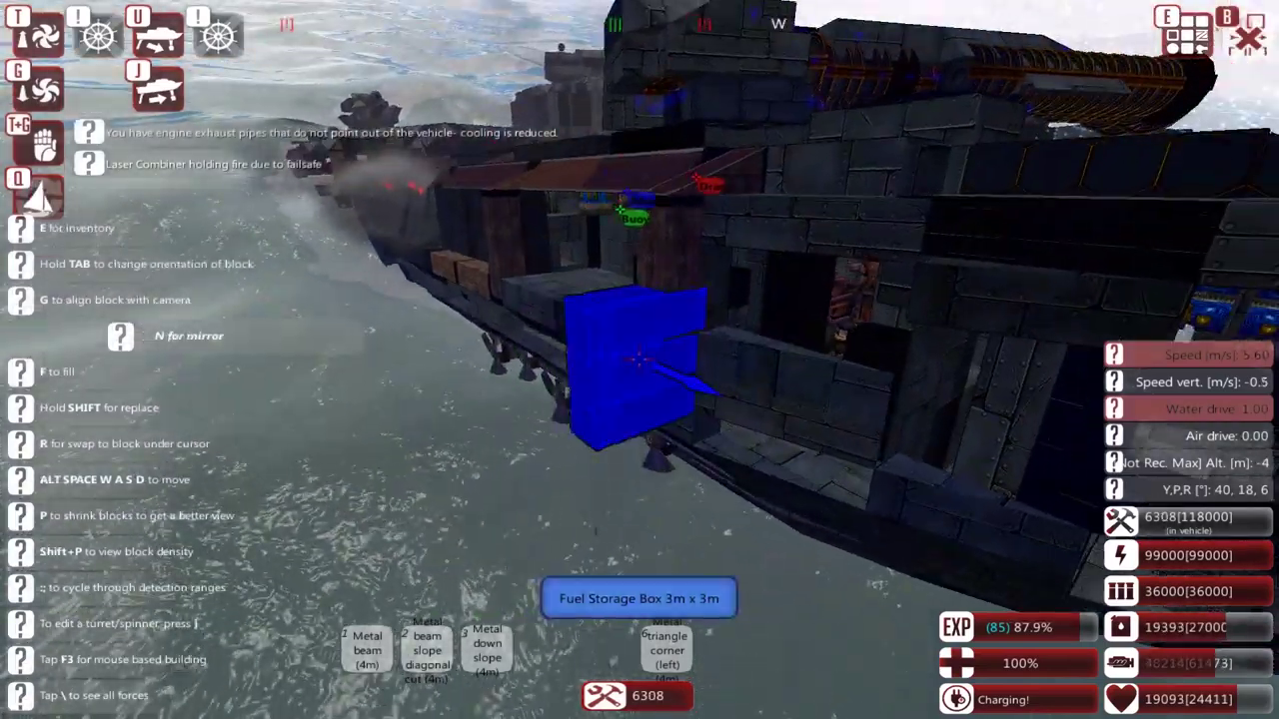
# Step: Pull the build camera back, switch to a metal down slope, and leave build mode
pyautogui.press('s')
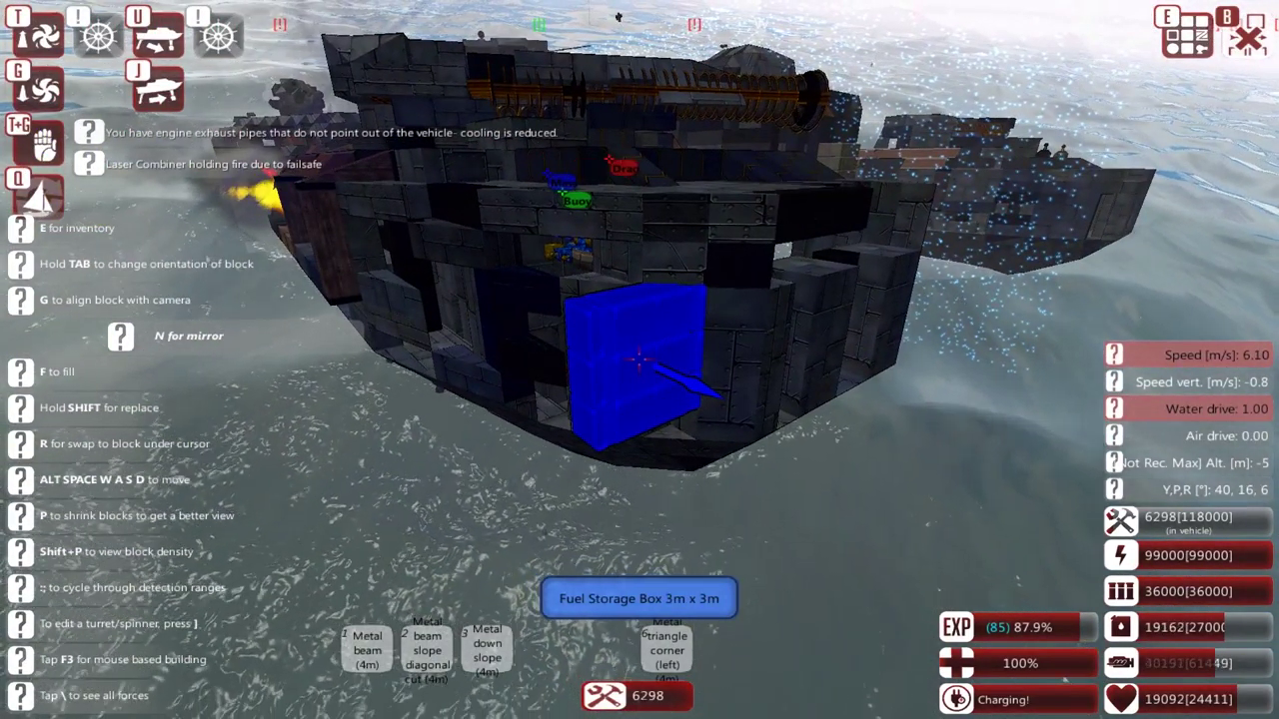
pyautogui.press('3')
pyautogui.press('q')
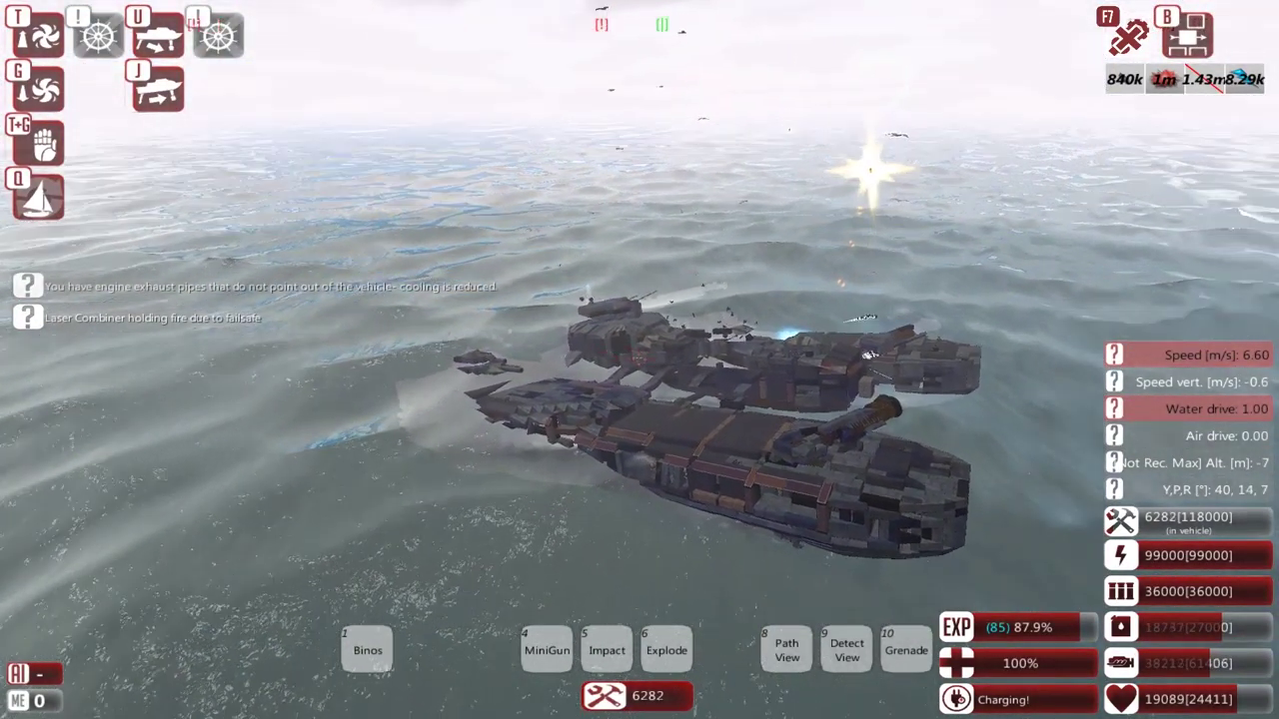
pyautogui.scroll(5, 639, 360)
pyautogui.scroll(-5, 640, 360)
pyautogui.scroll(-5, 425, 254)
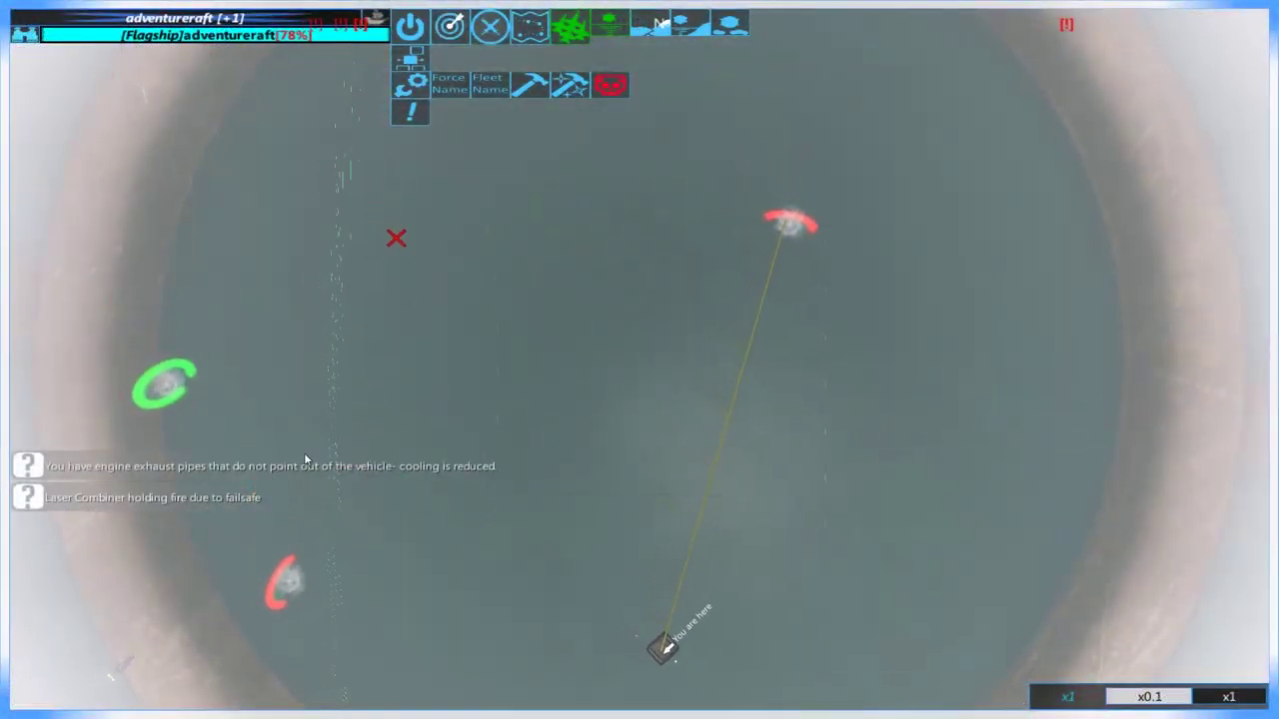
# Step: Pan the strategic map to survey the enemy vessels, then close it to return to the ship
pyautogui.press('a')
pyautogui.press('w')
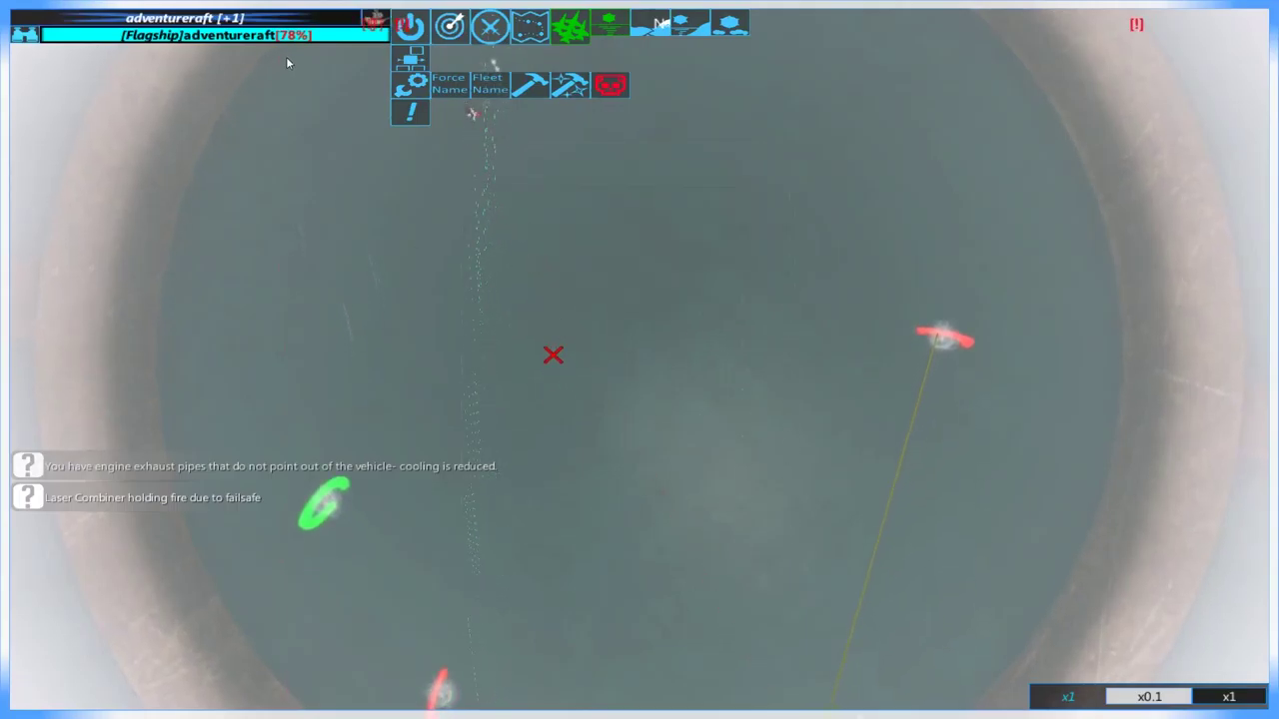
pyautogui.press('d')
pyautogui.press('s')
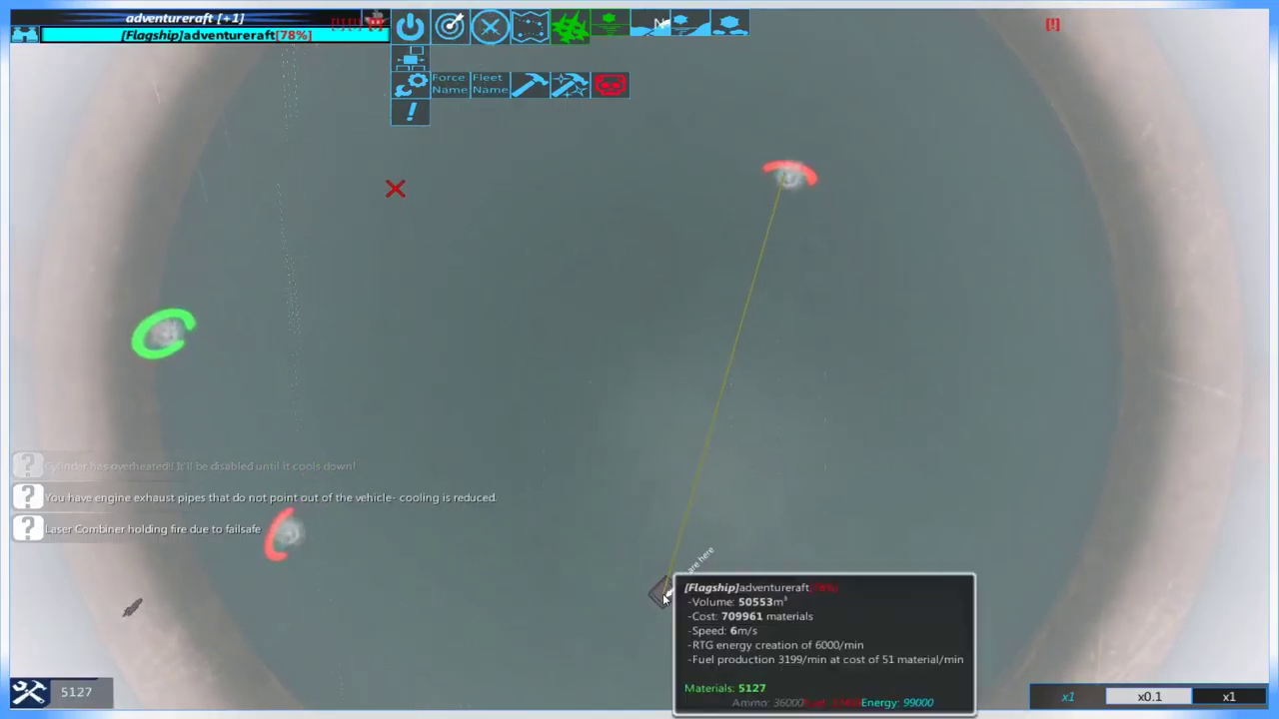
pyautogui.moveTo(662, 589)
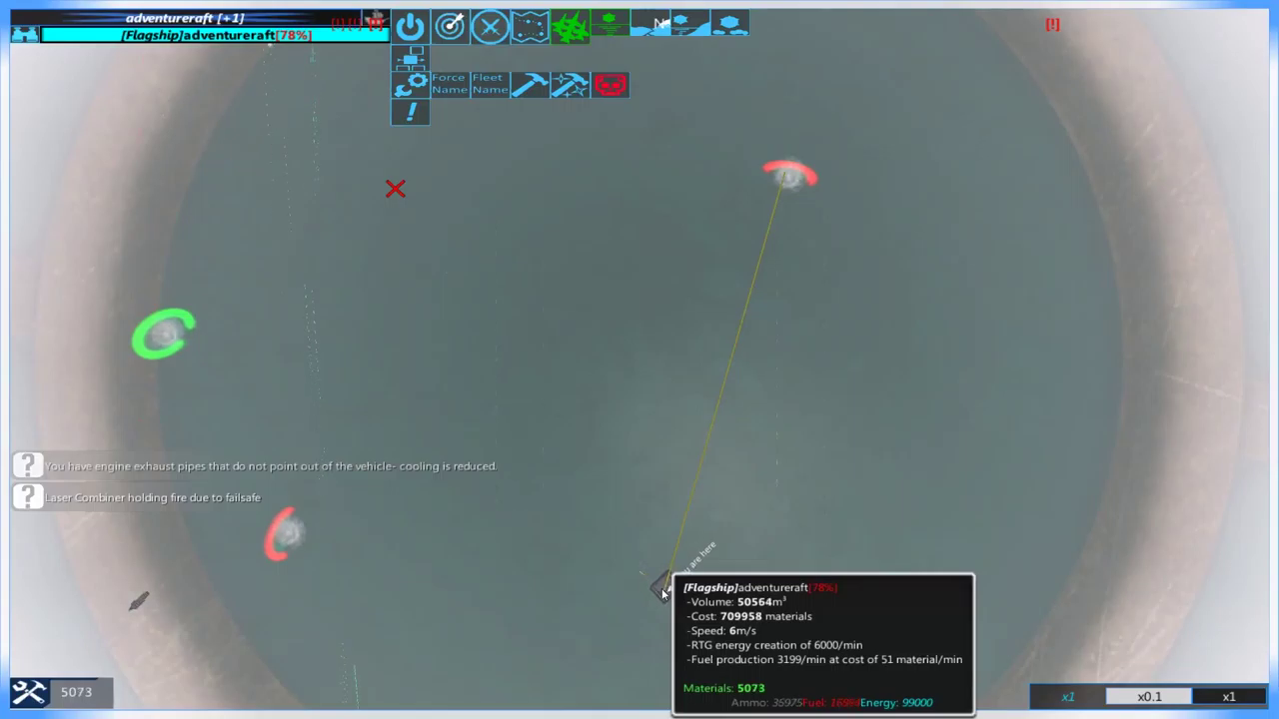
pyautogui.press('m')
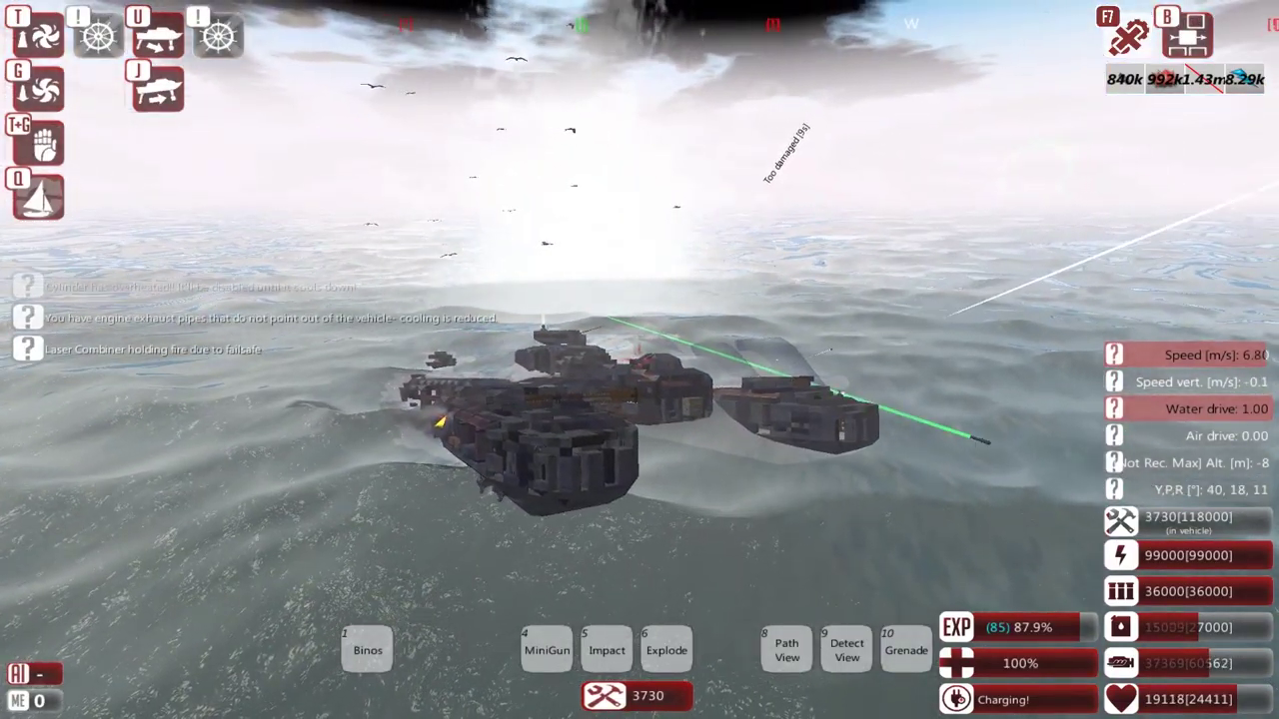
pyautogui.press('m')
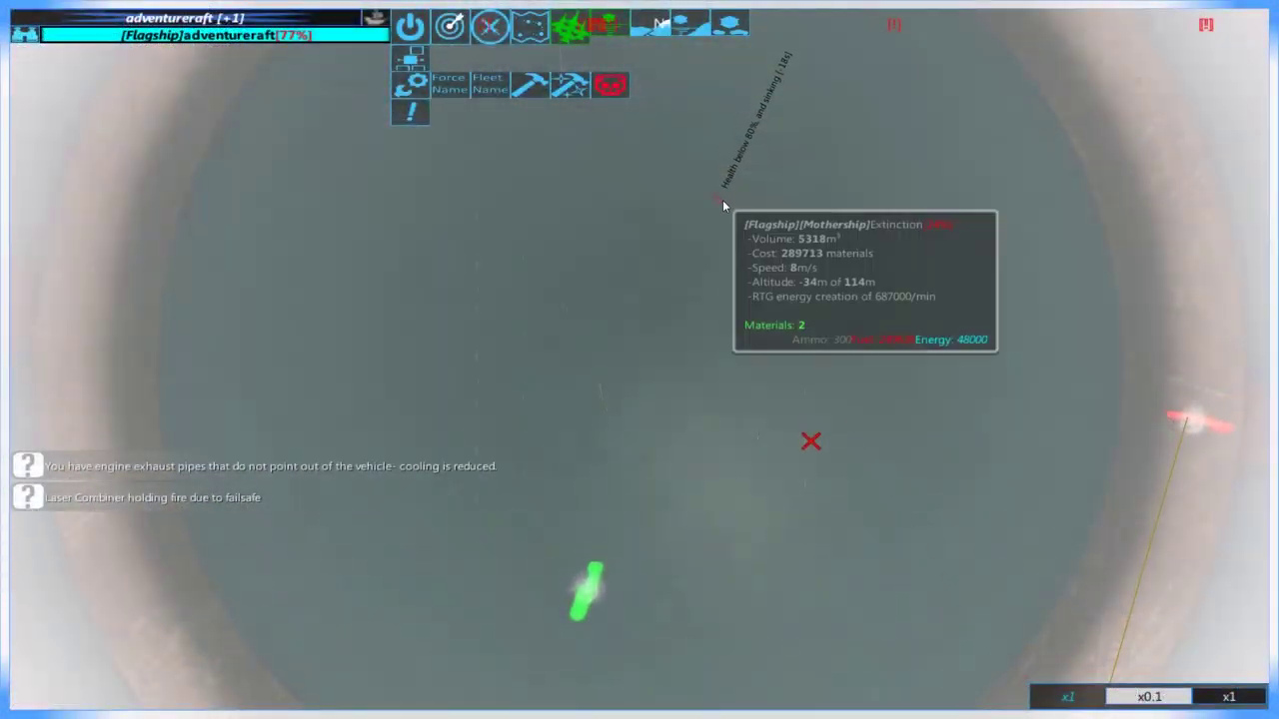
pyautogui.press('w')
pyautogui.press('w')
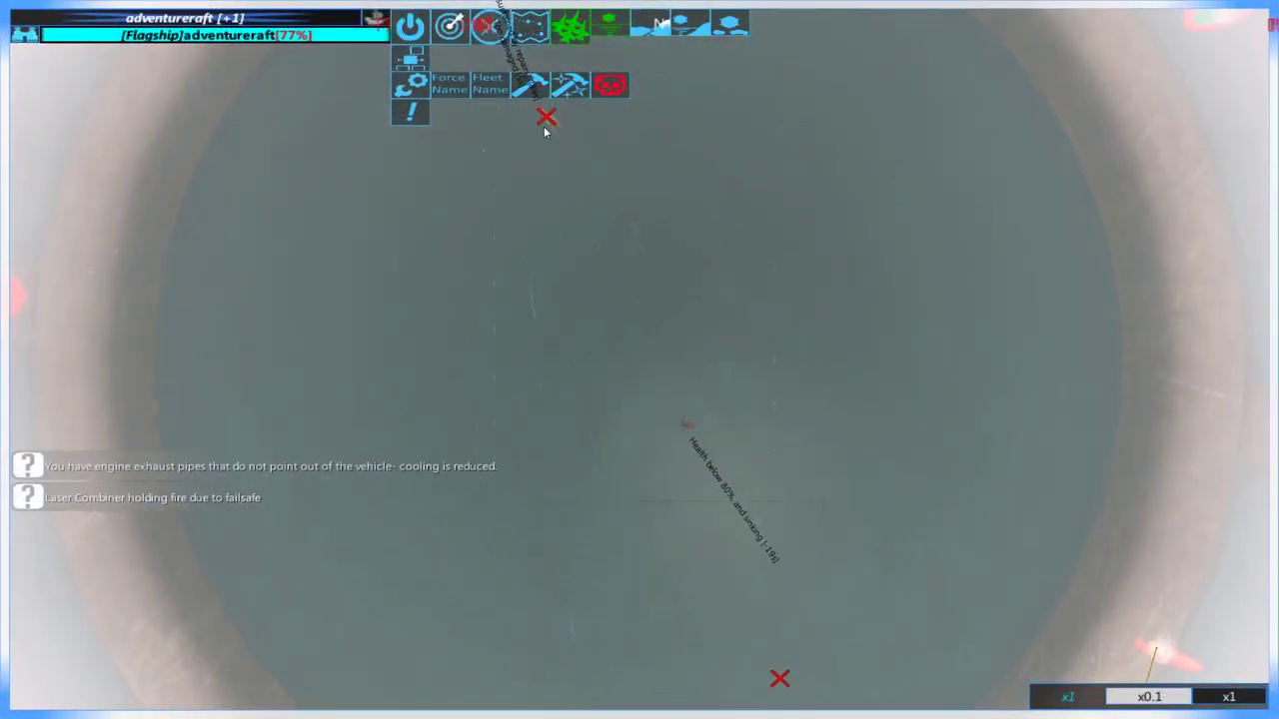
pyautogui.press('w')
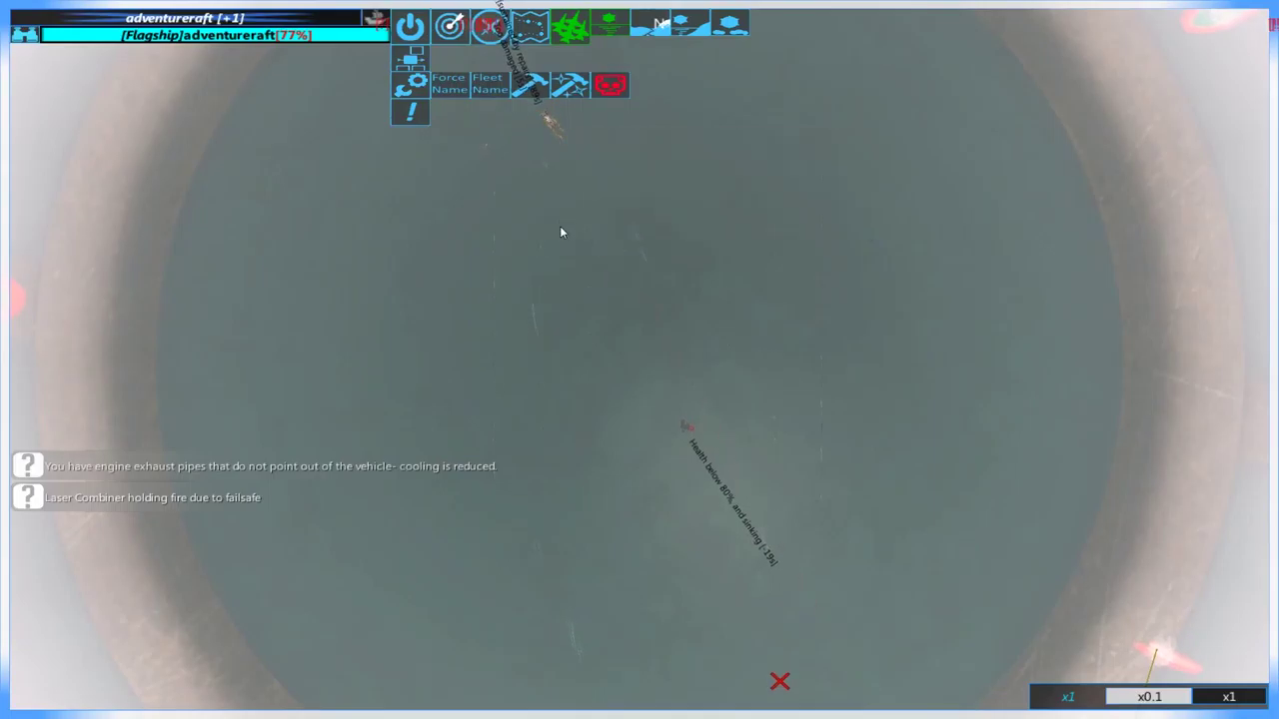
pyautogui.press('w')
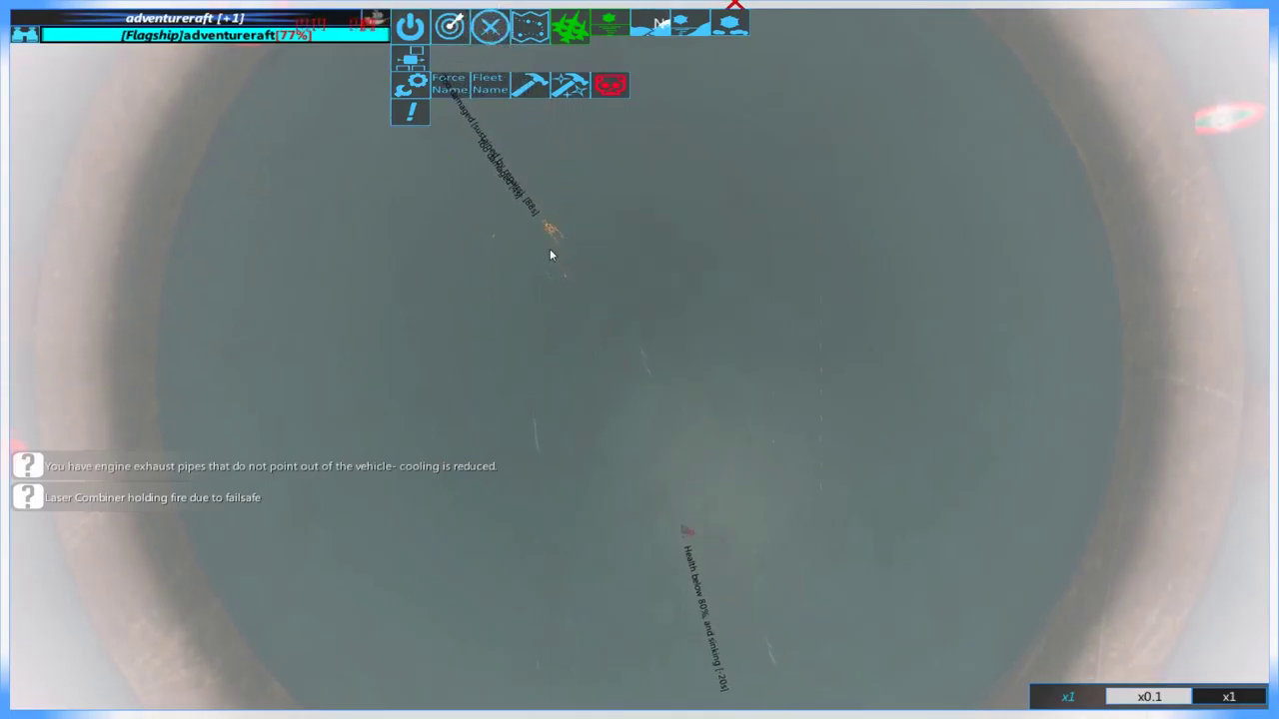
pyautogui.press('w')
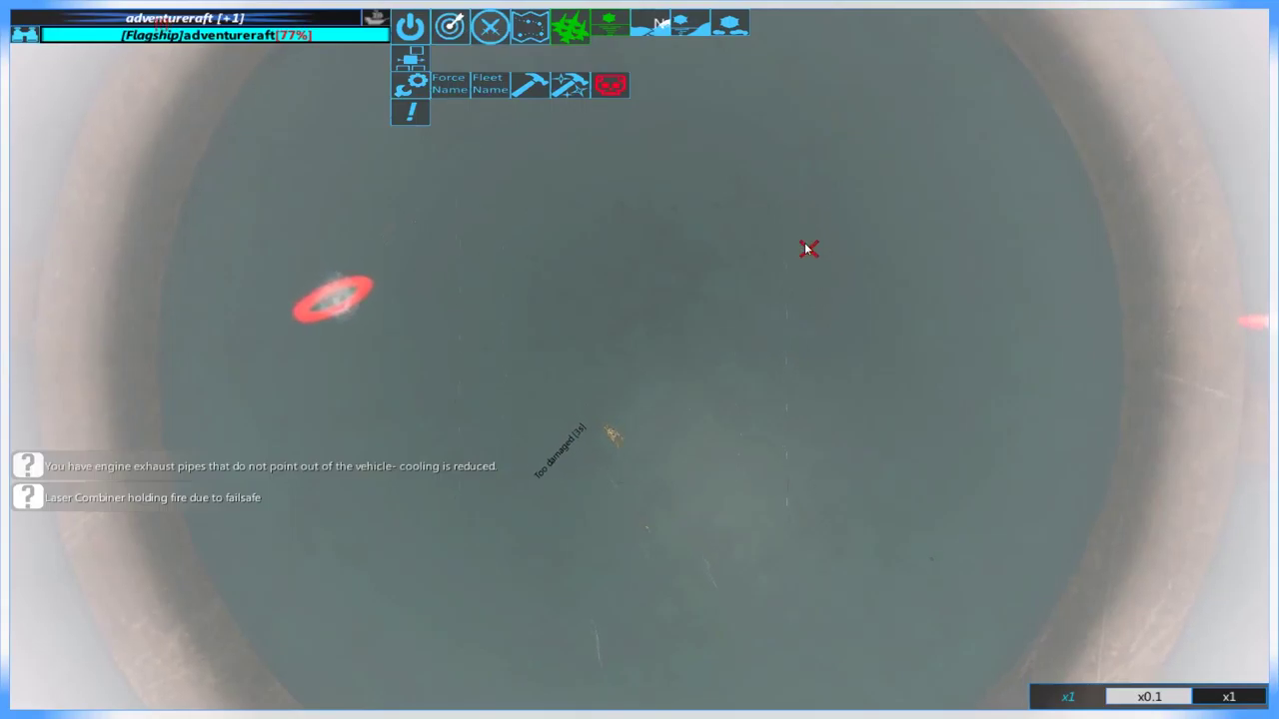
pyautogui.press('s')
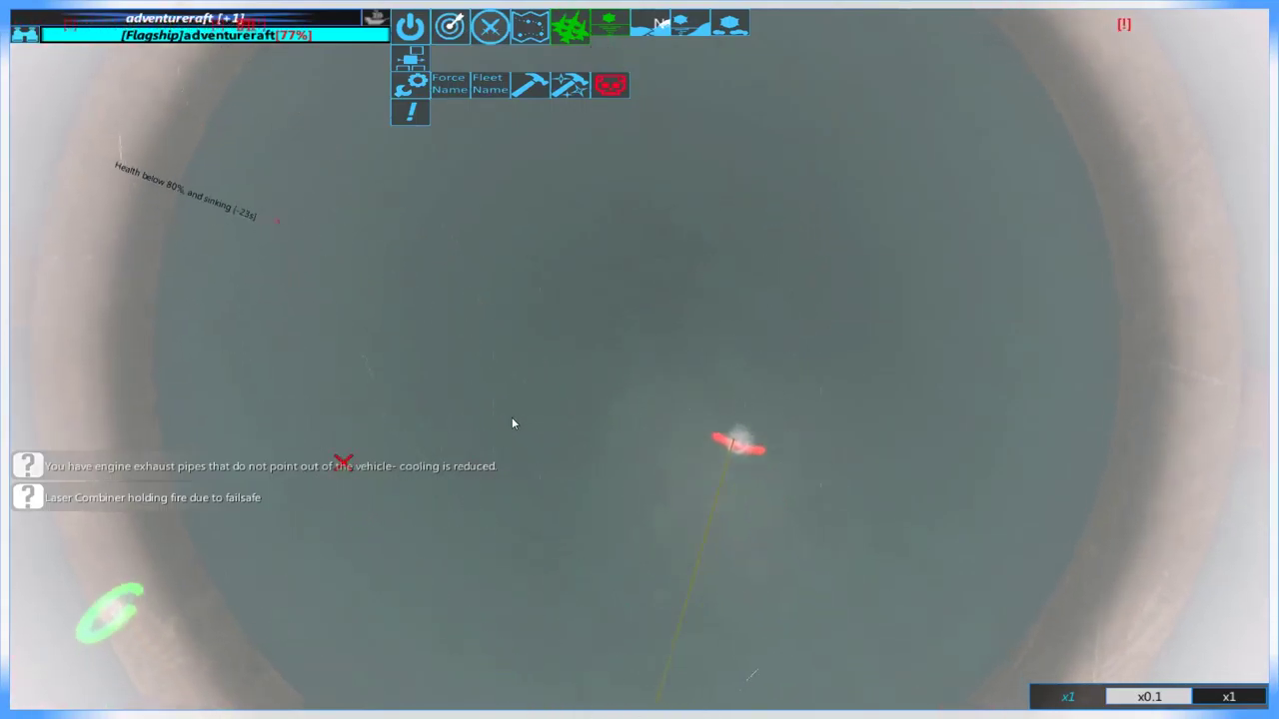
pyautogui.press('s')
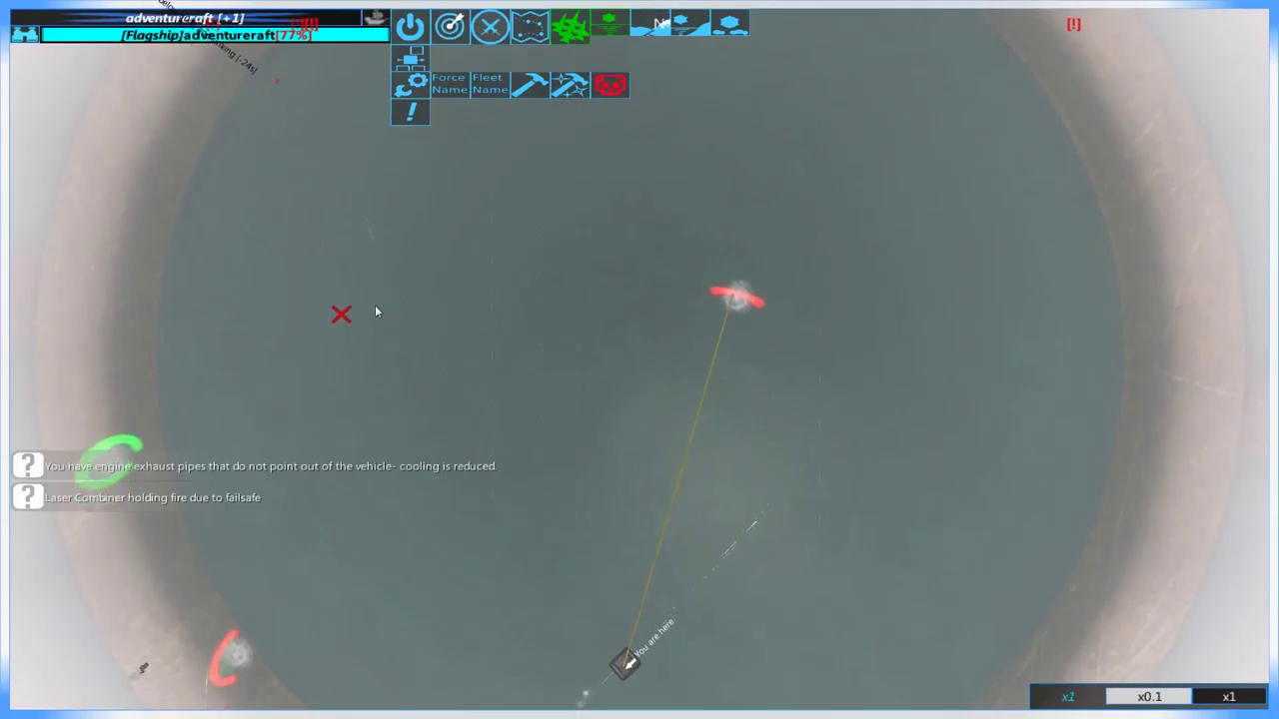
pyautogui.press('m')
pyautogui.press('m')
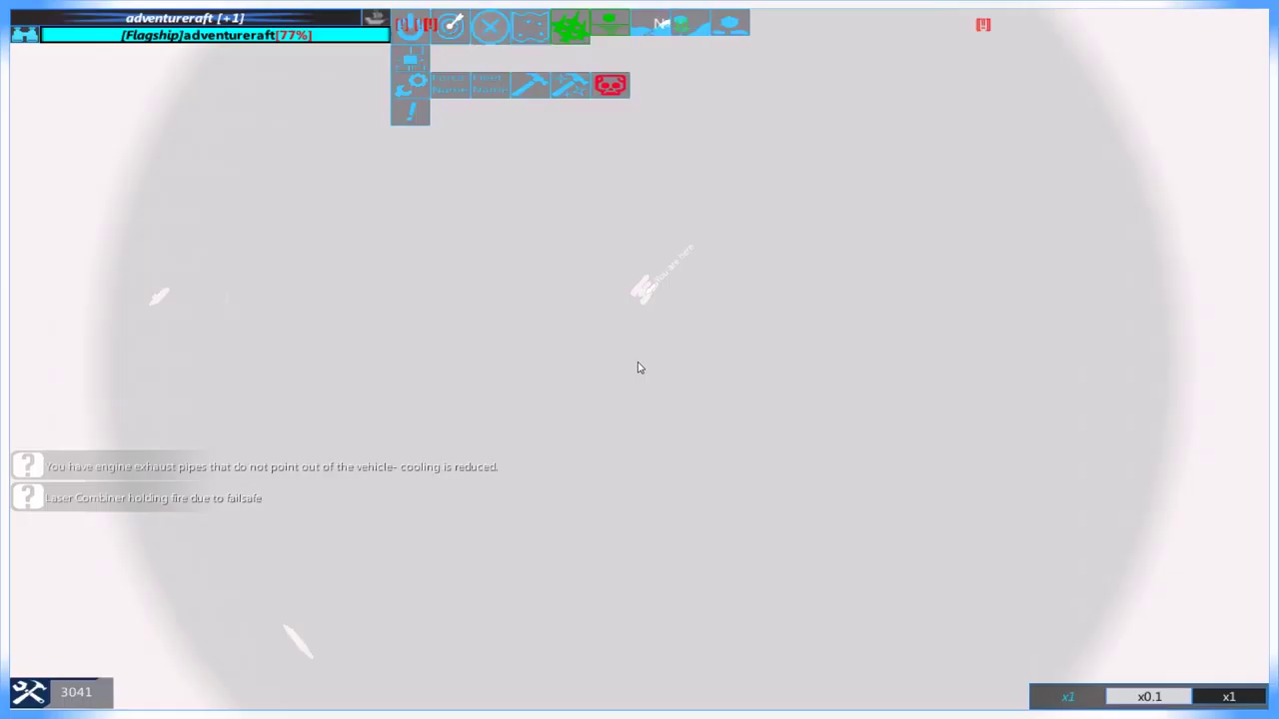
pyautogui.press('w')
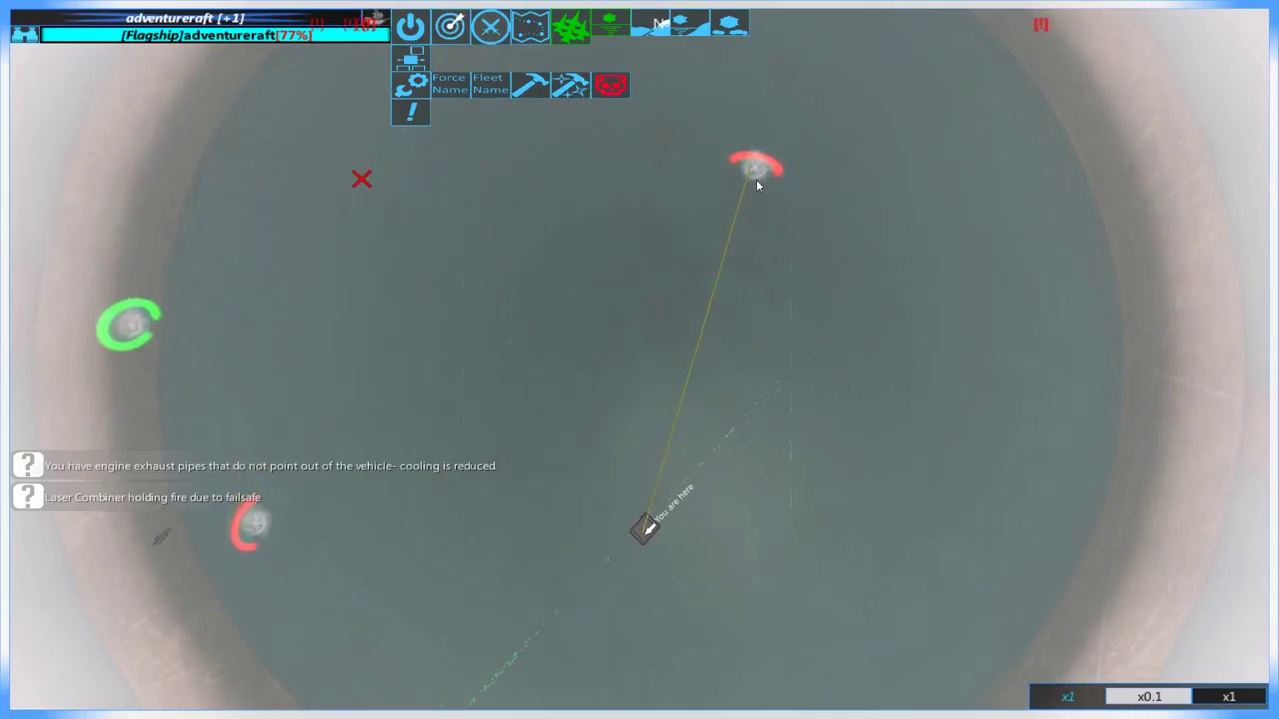
pyautogui.press('m')
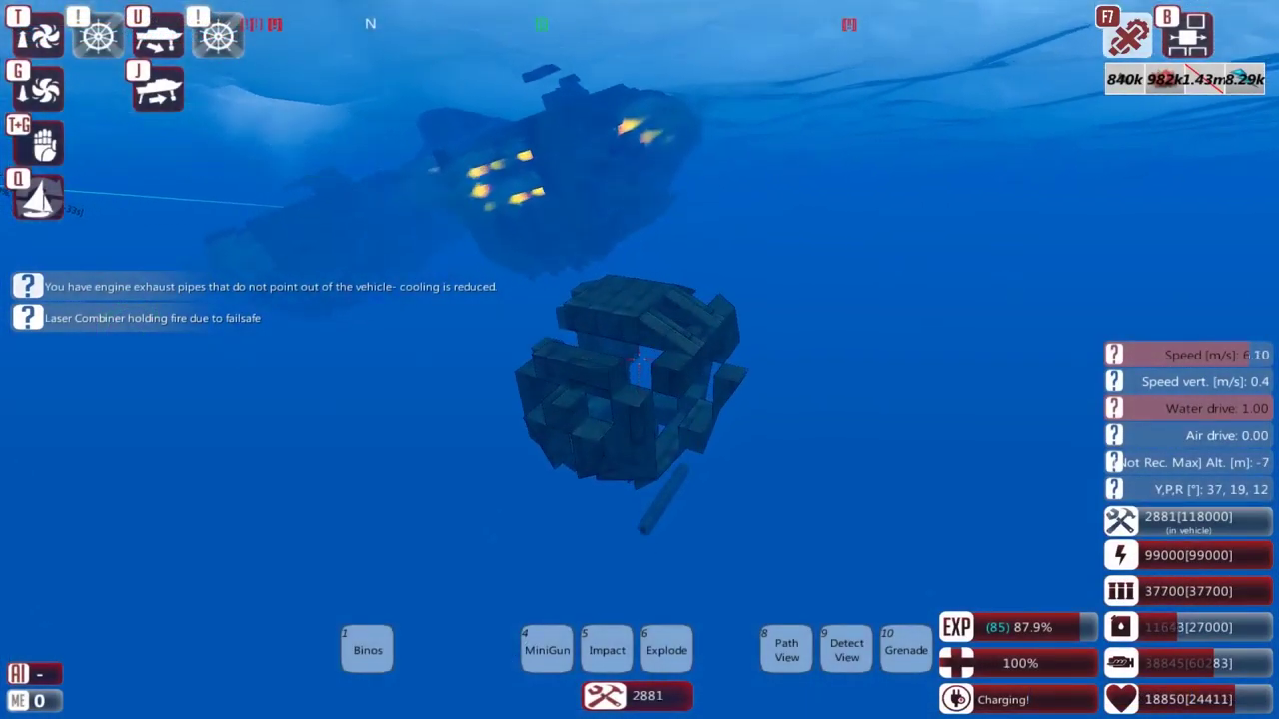
pyautogui.scroll(5, 639, 379)
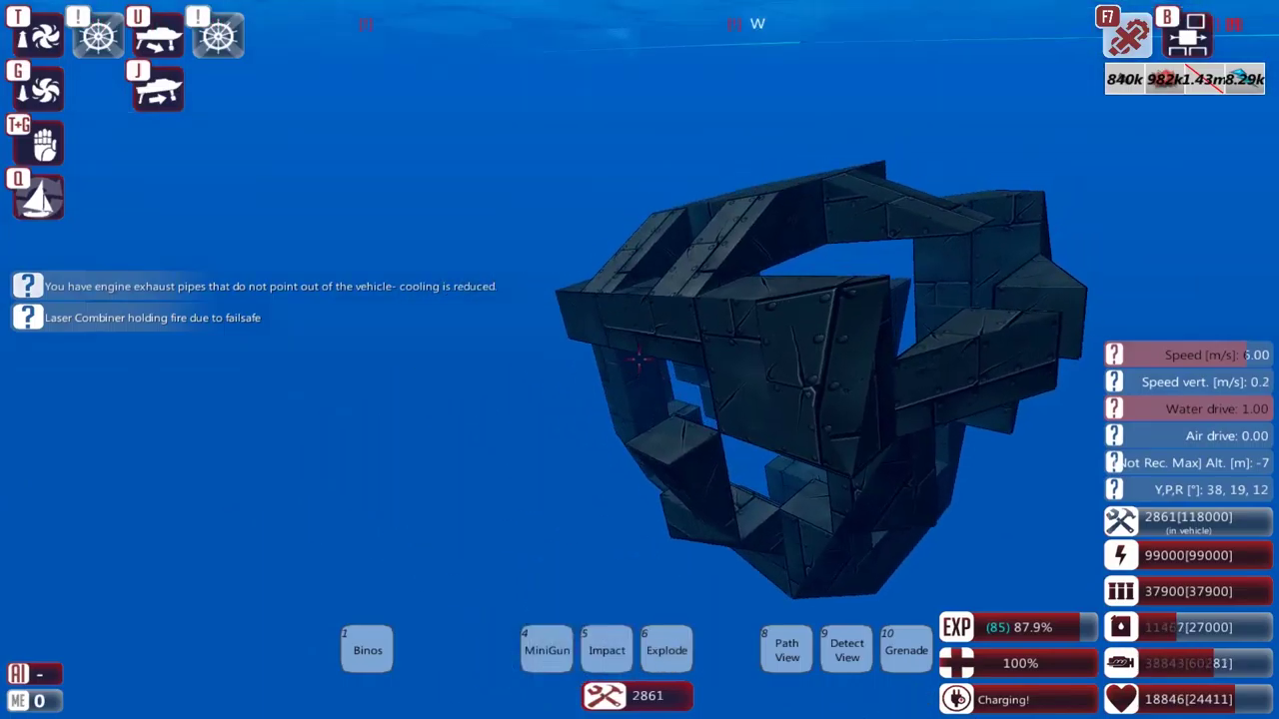
pyautogui.scroll(-5, 639, 360)
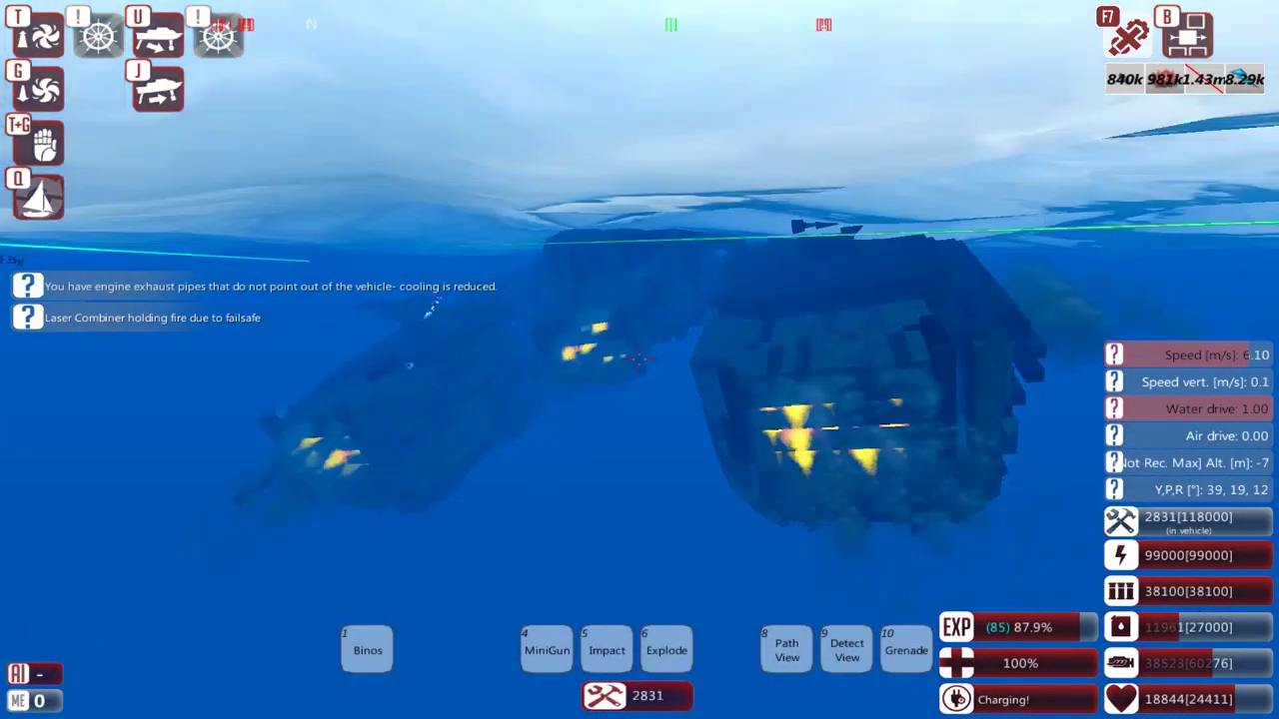
pyautogui.scroll(3, 639, 359)
pyautogui.scroll(2, 639, 360)
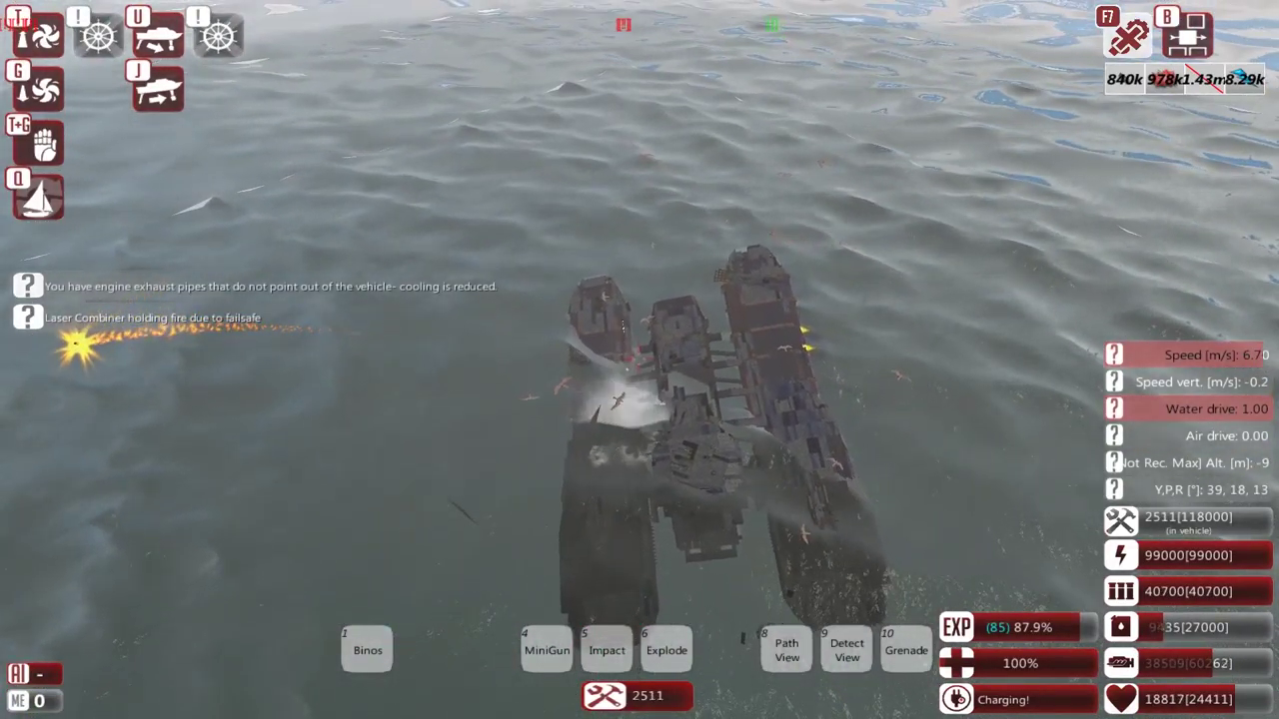
# Step: Check the strategic map, then enter build mode on the ship sunk about 49 m down
pyautogui.press('m')
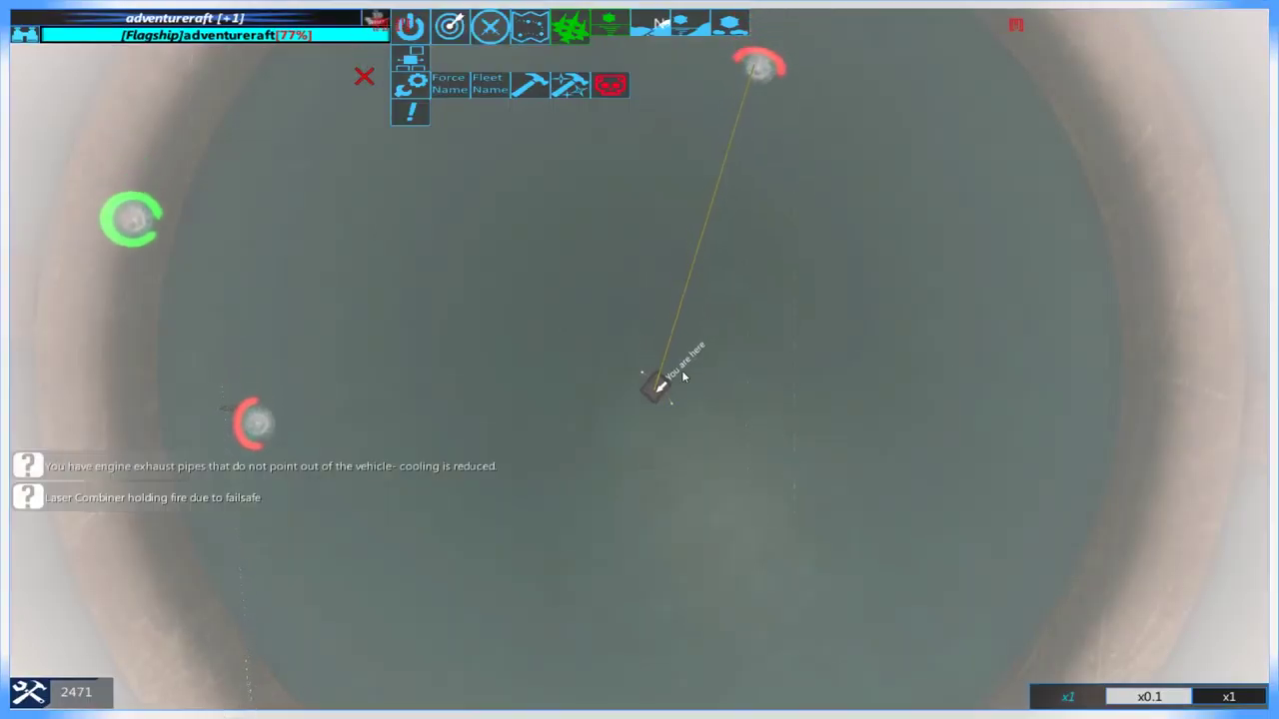
pyautogui.press('m')
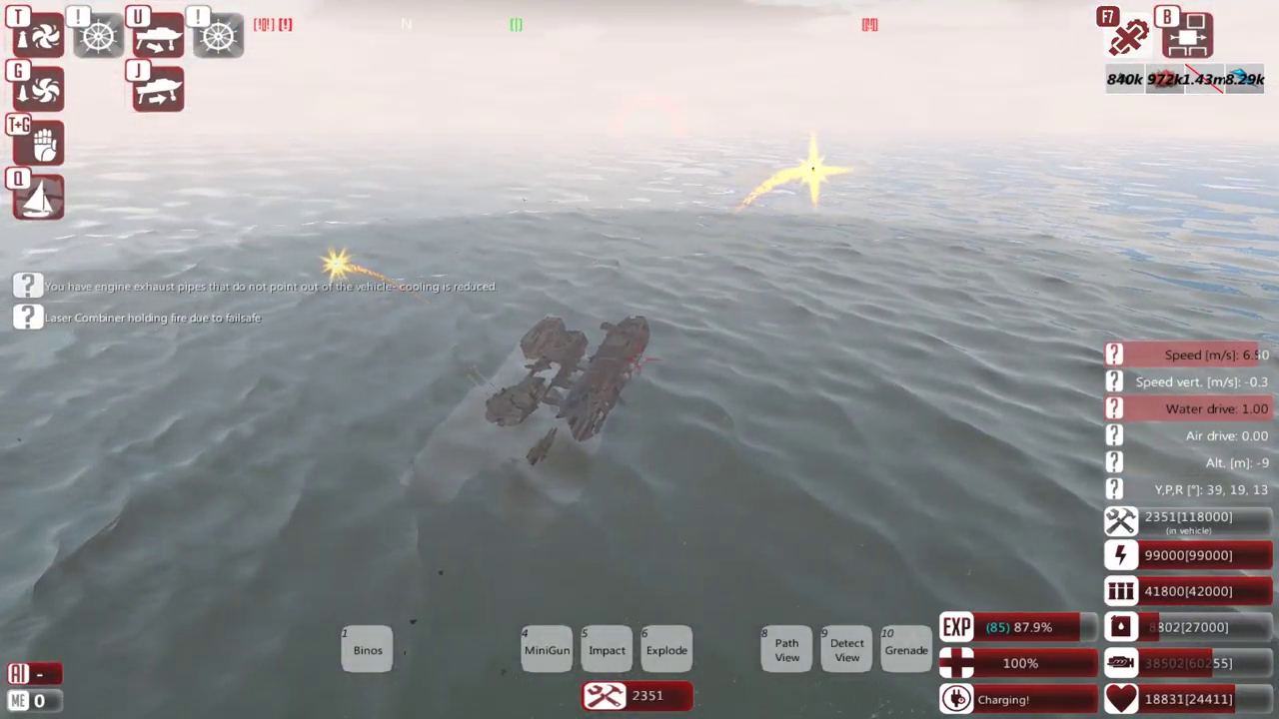
pyautogui.scroll(3, 639, 380)
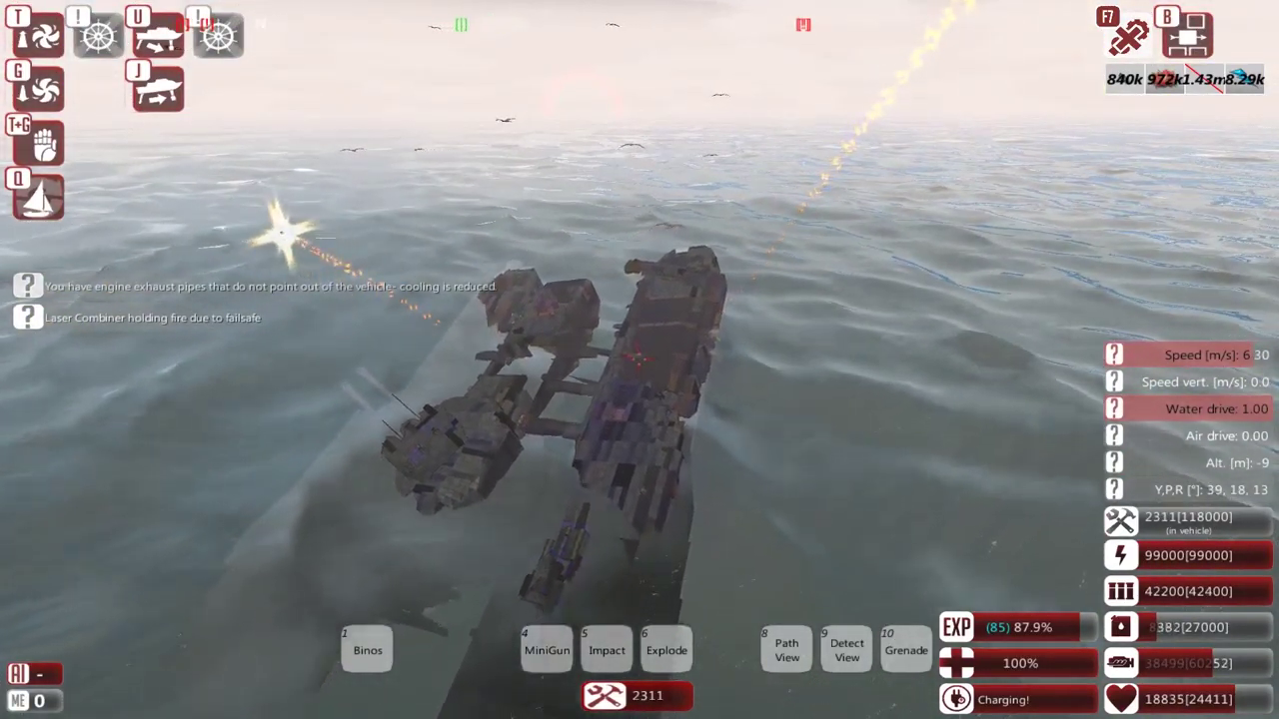
pyautogui.scroll(3, 640, 359)
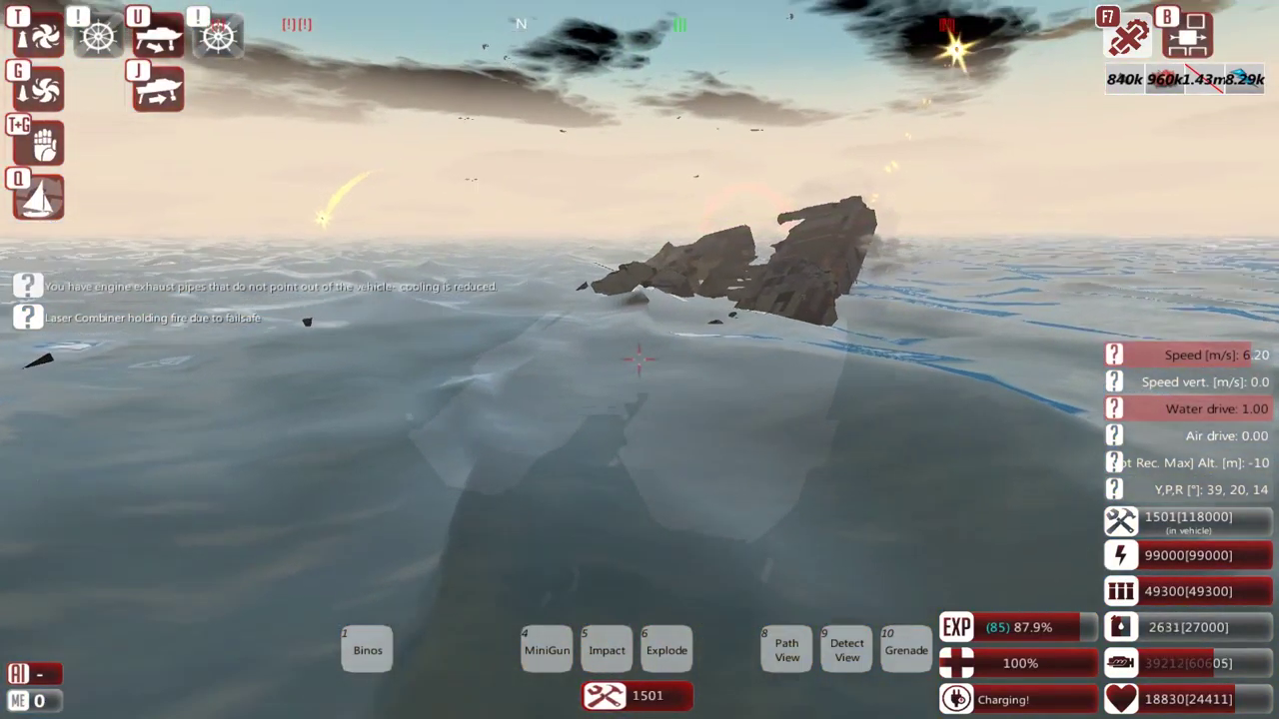
pyautogui.press('q')
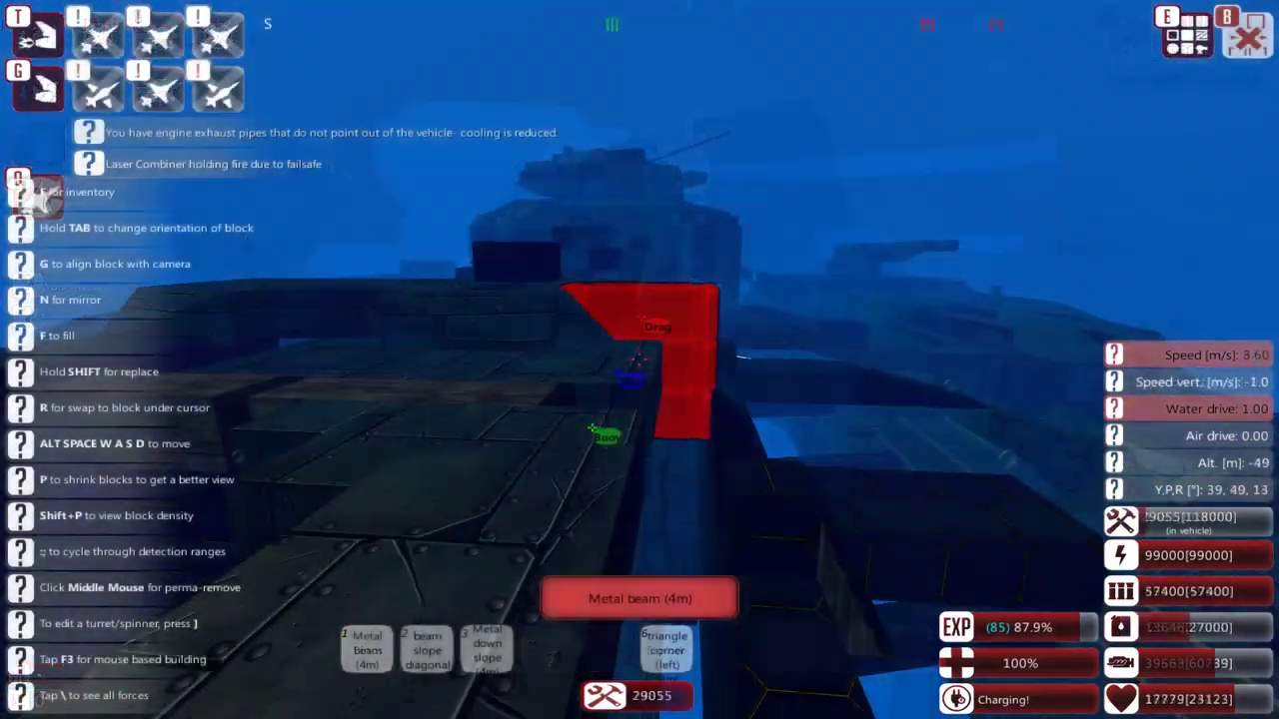
# Step: Cycle to the fuel storage box and briefly view the ship from outside before resuming building
pyautogui.press('r')
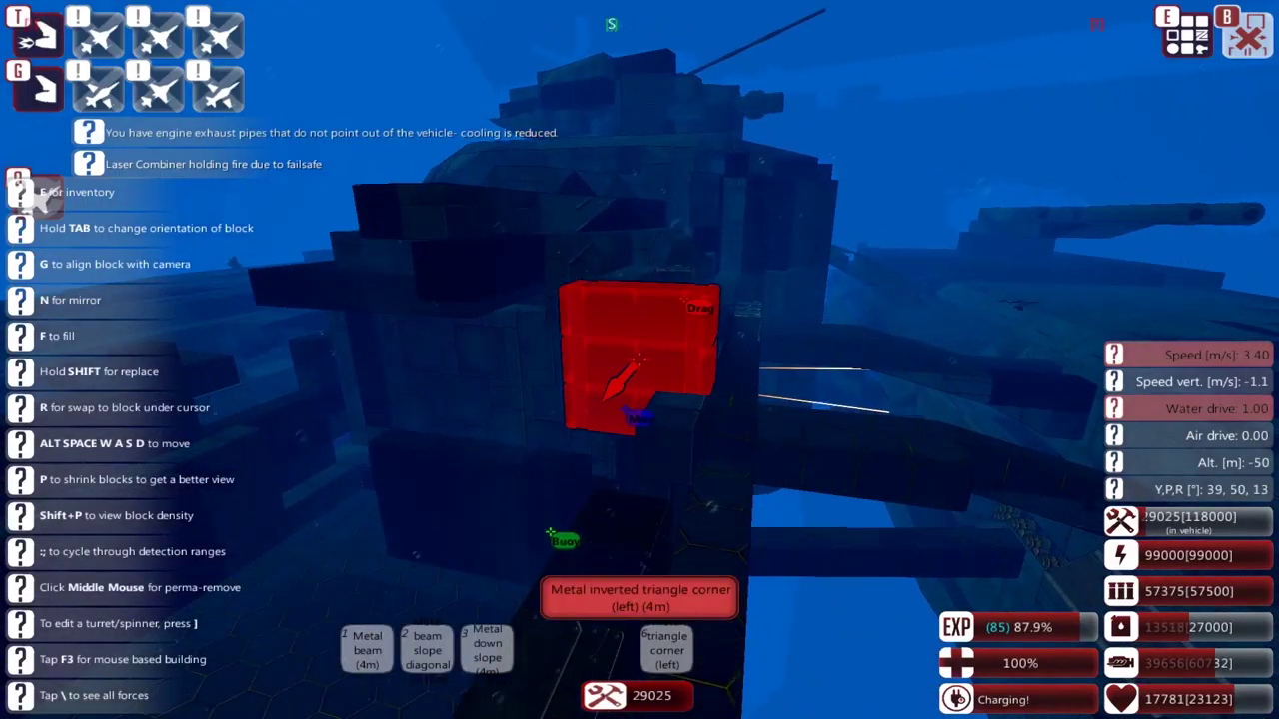
pyautogui.press('r')
pyautogui.press('r')
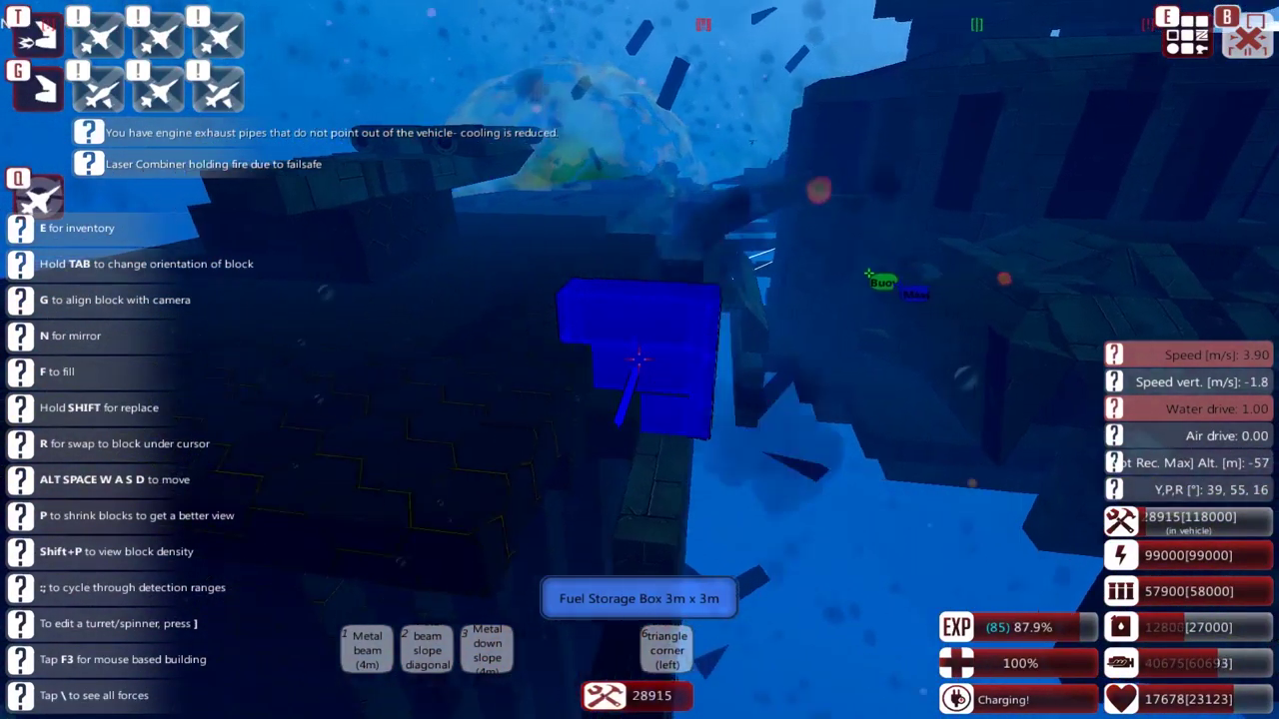
pyautogui.press('q')
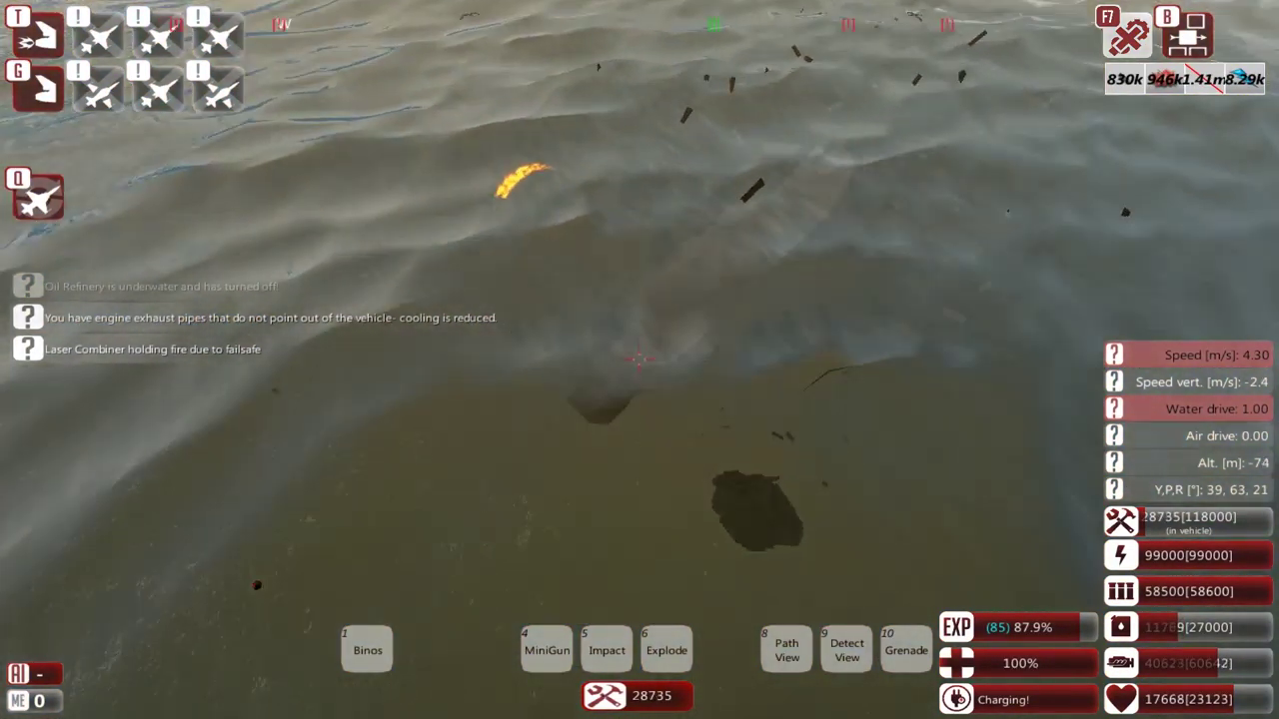
pyautogui.press('q')
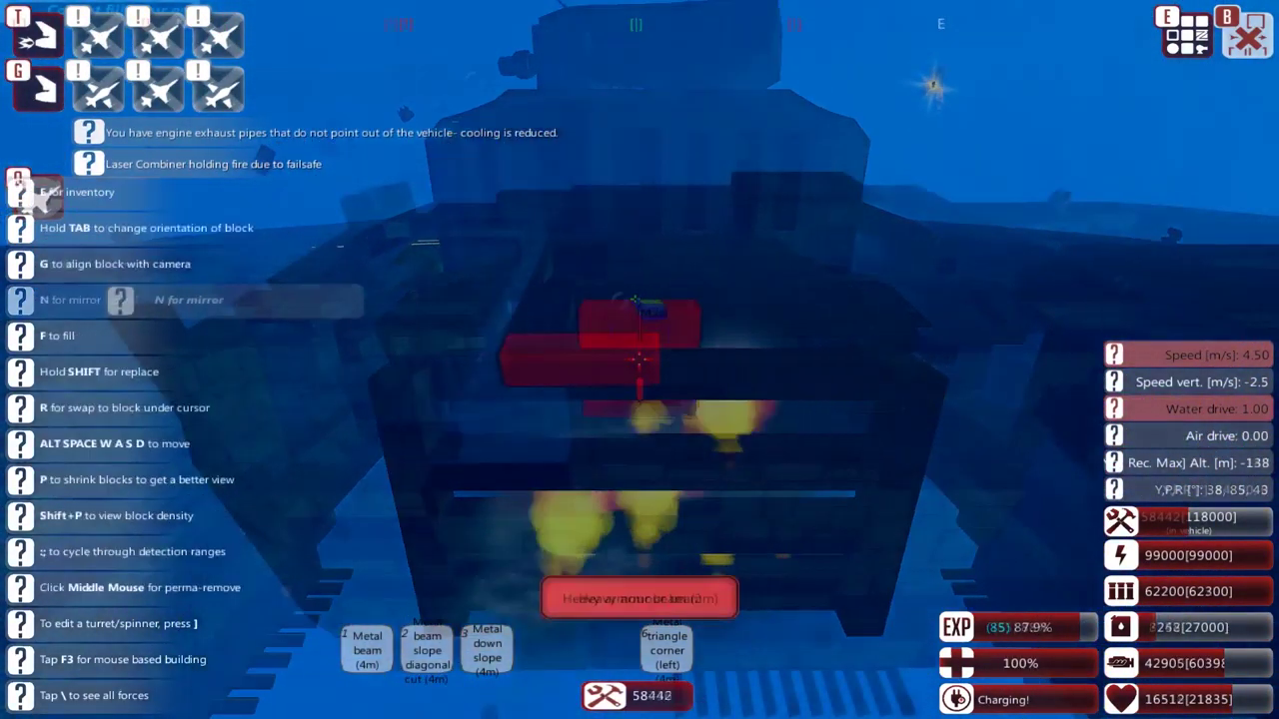
# Step: Place a heavy armour beam and two side-by-side huge propellers on the damaged hull
pyautogui.press('r')
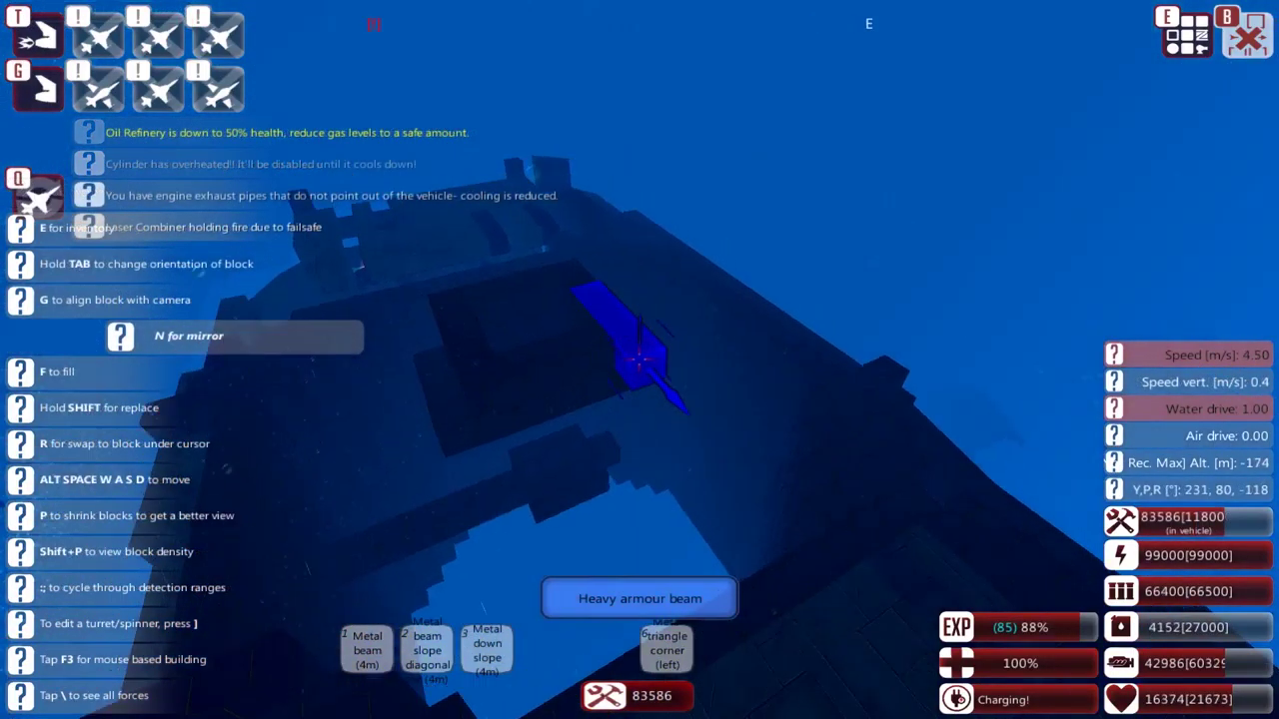
pyautogui.click(639, 359)
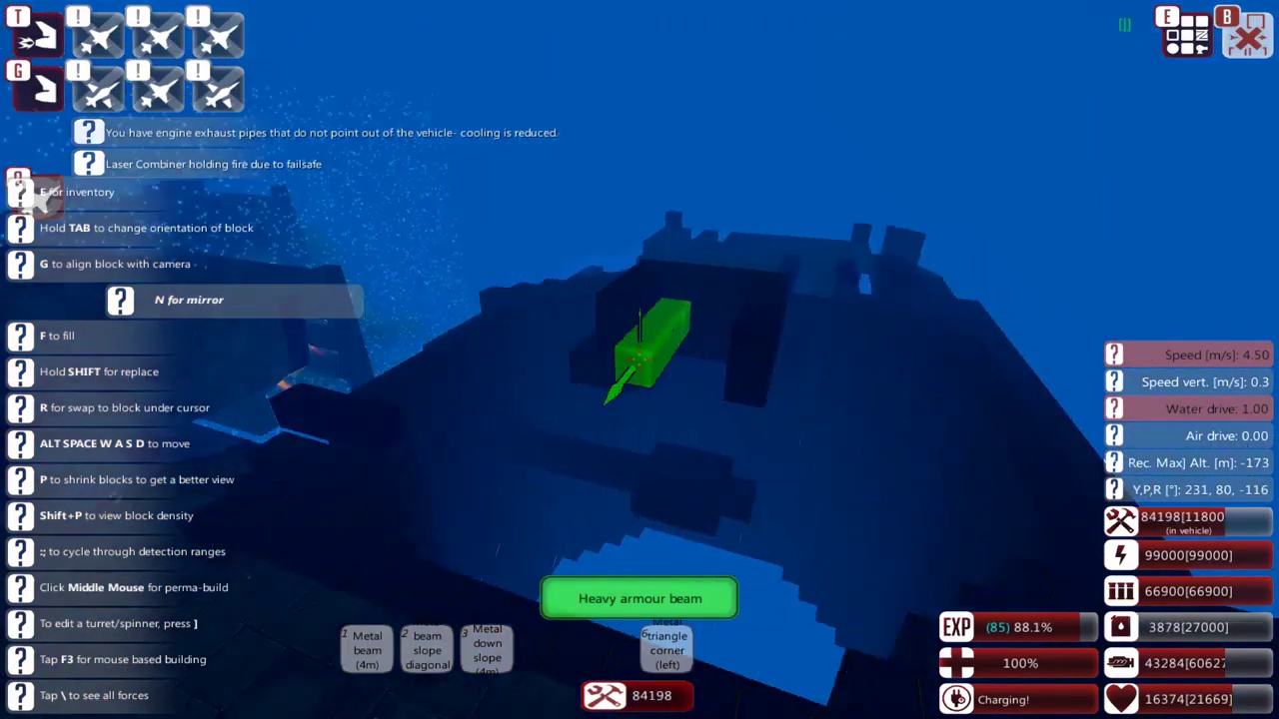
pyautogui.press('r')
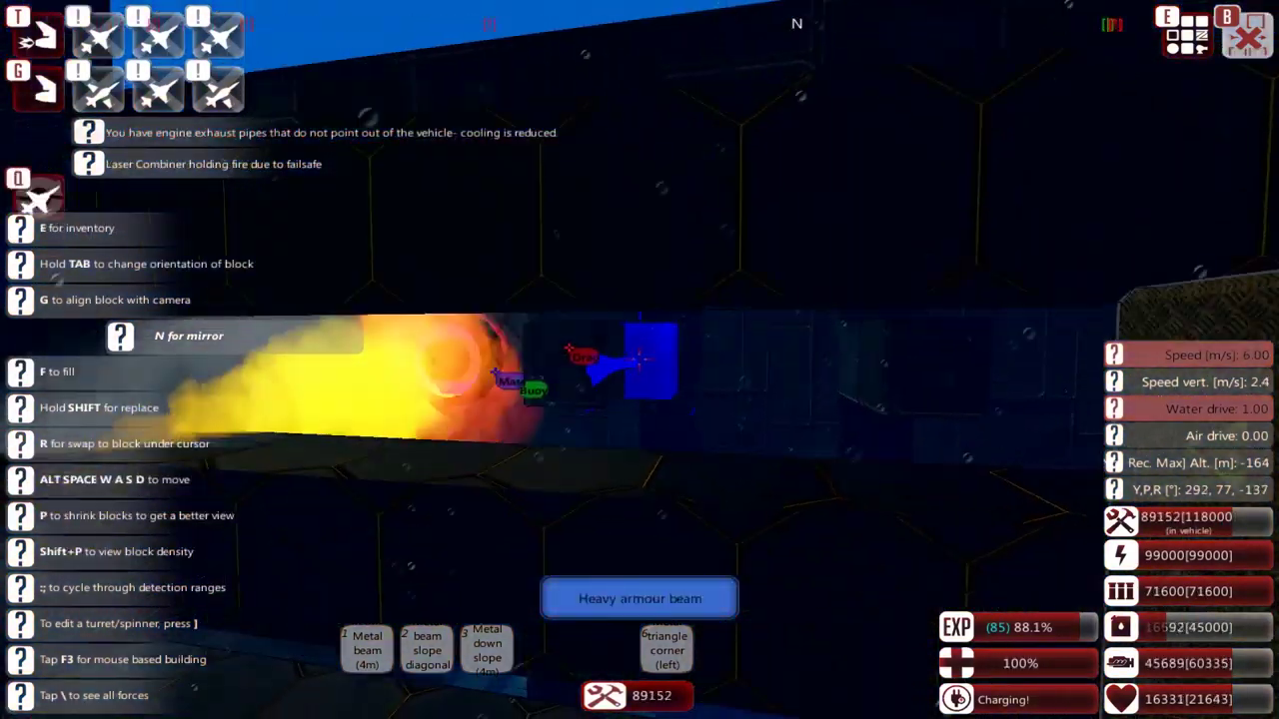
pyautogui.press('r')
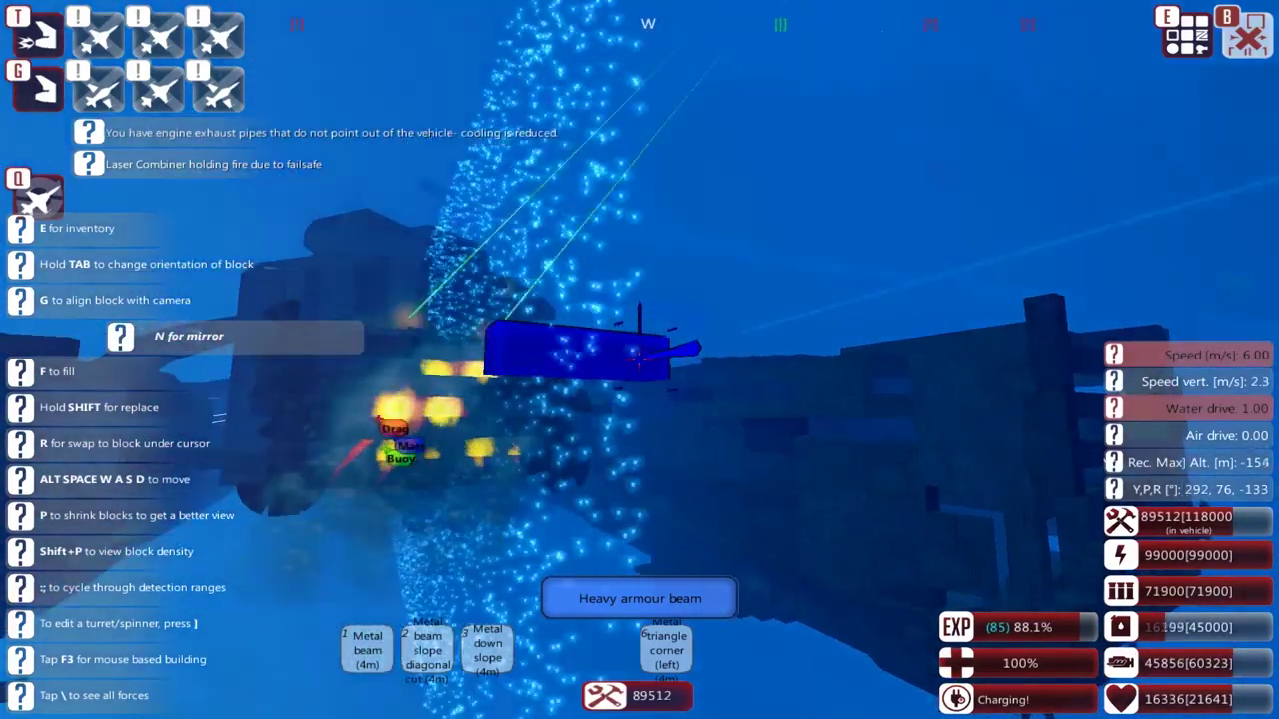
pyautogui.press('r')
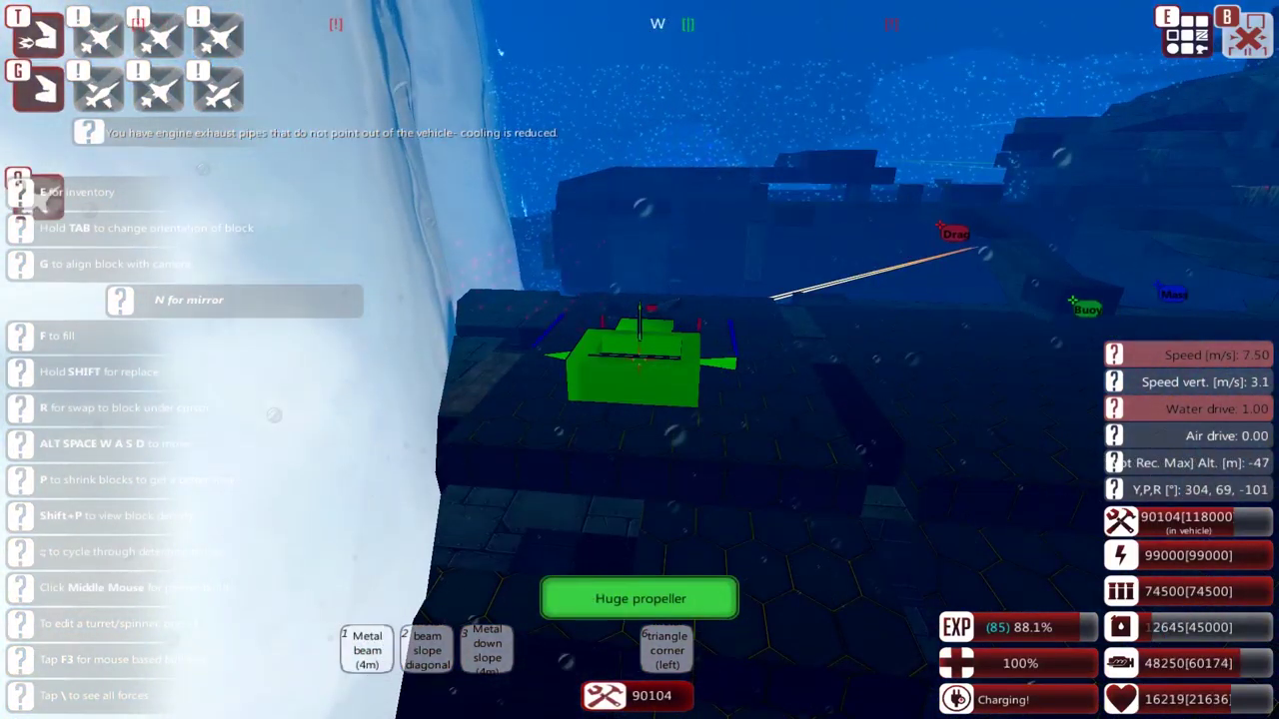
pyautogui.click(640, 359)
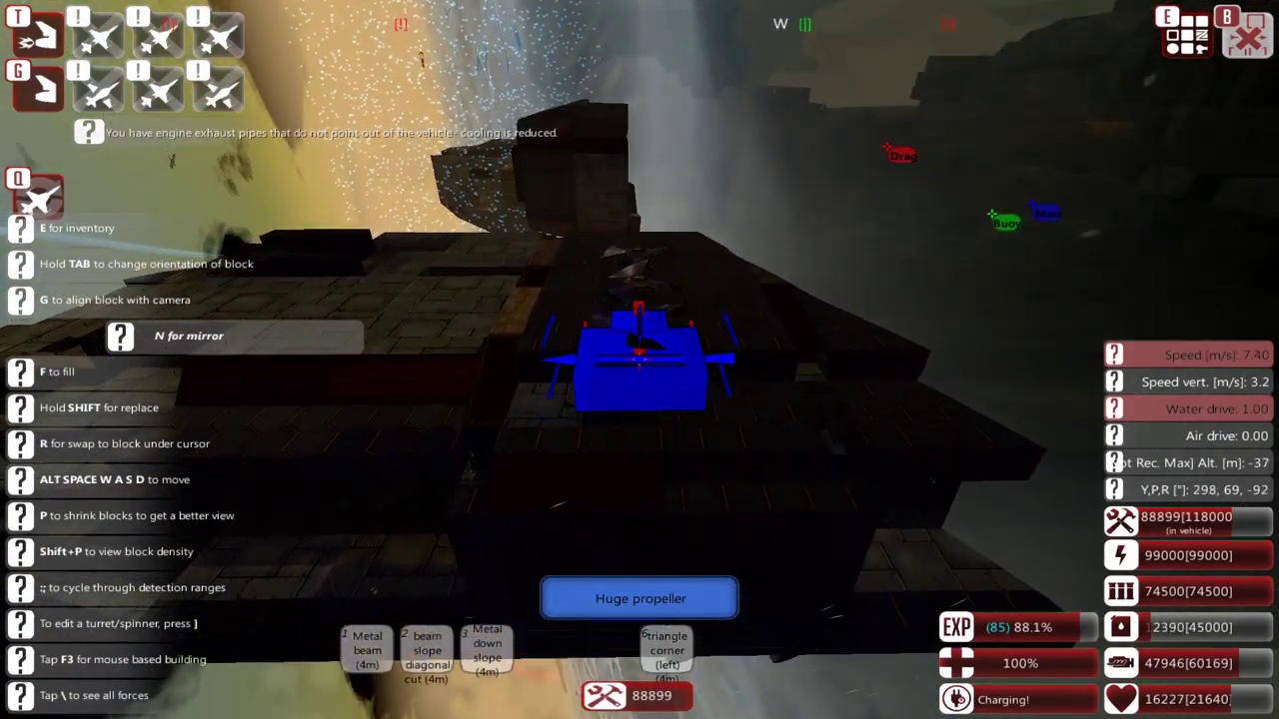
pyautogui.click(639, 358)
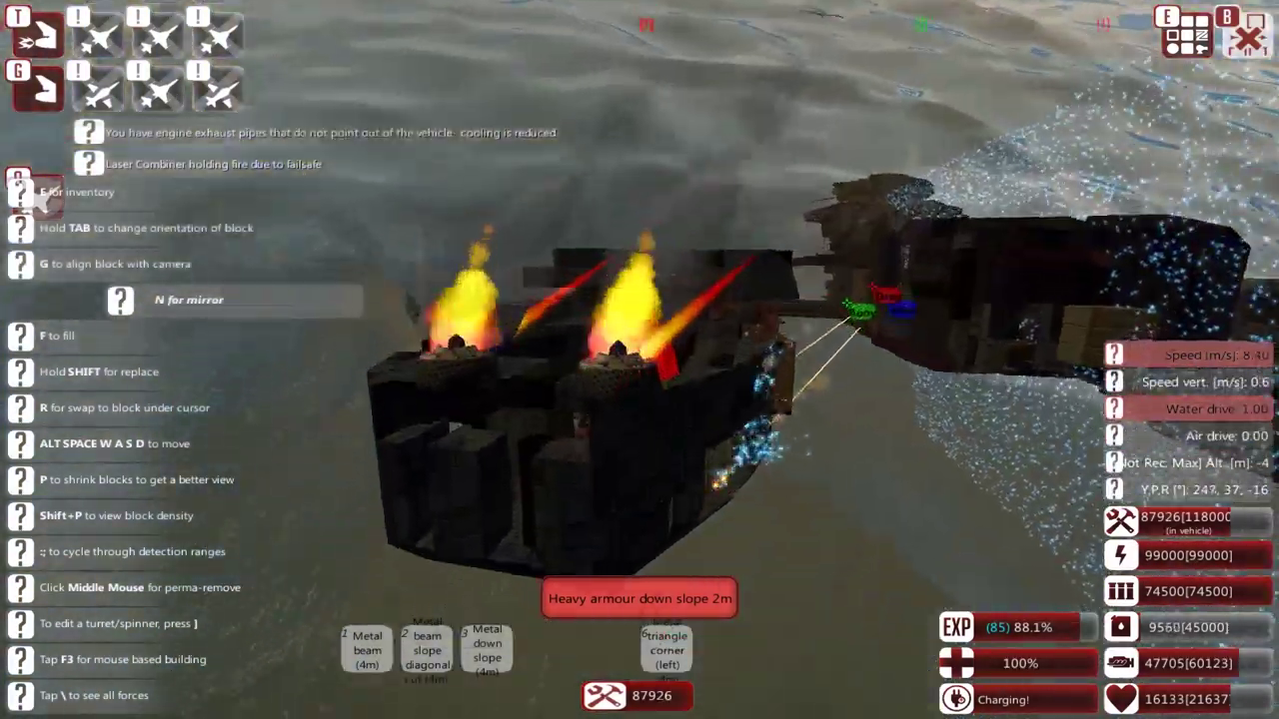
pyautogui.press('1')
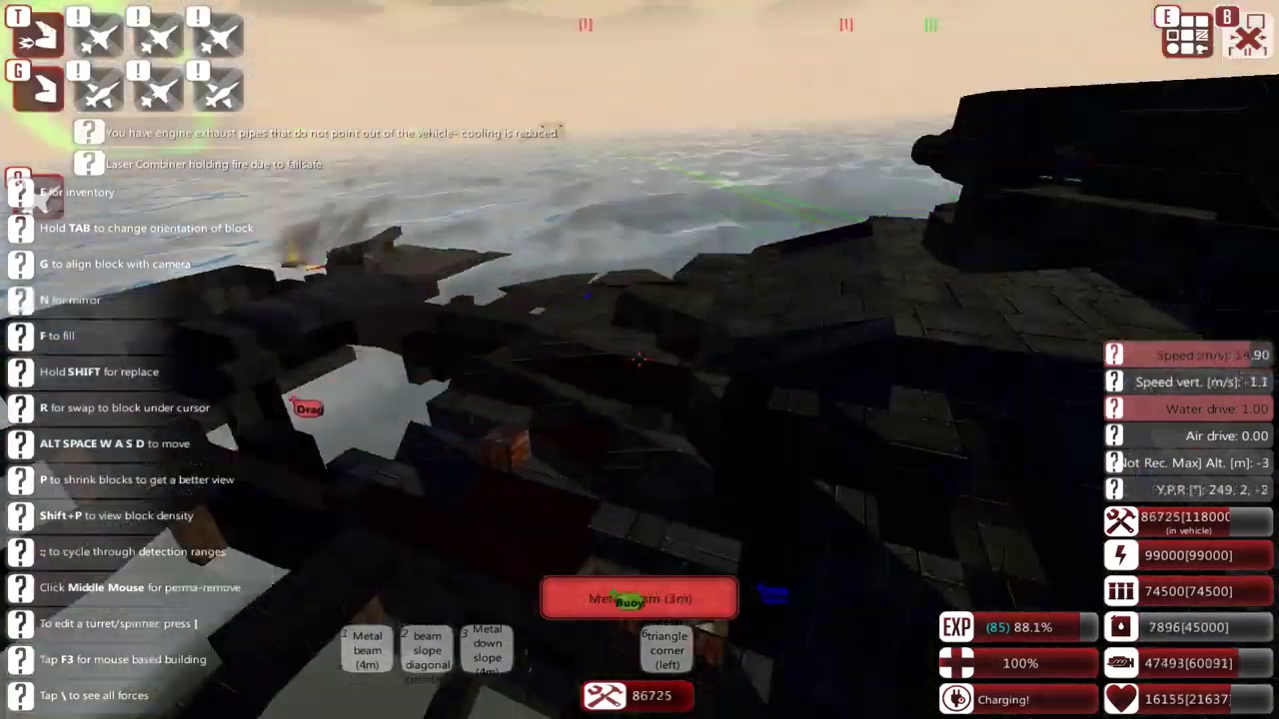
# Step: Select huge propellers, step out to check the strategic fleet map, then resume building
pyautogui.press('4')
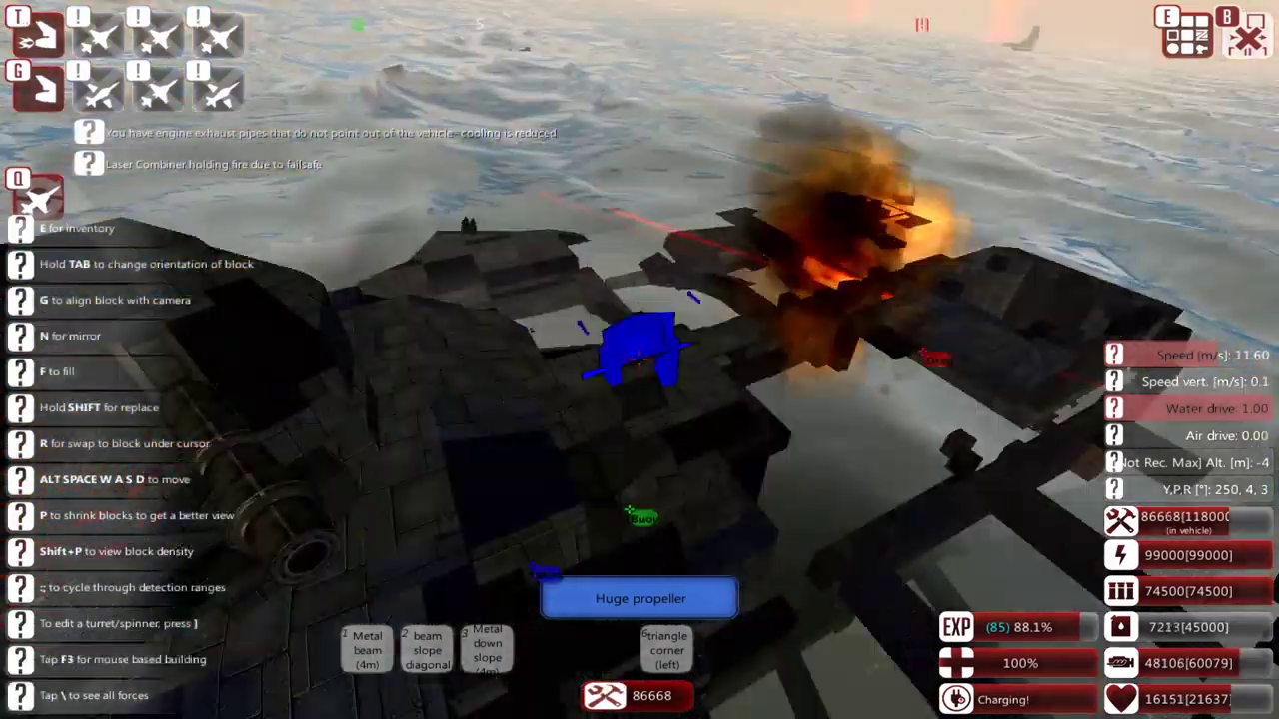
pyautogui.press('q')
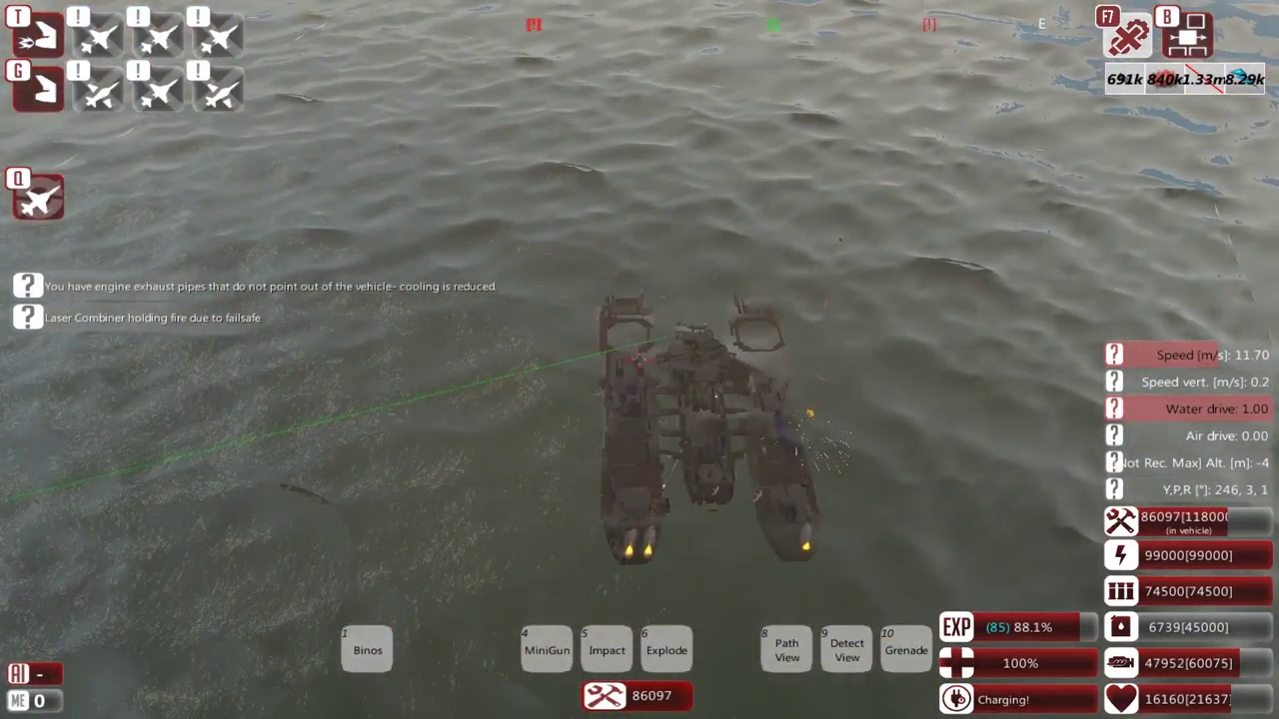
pyautogui.press('m')
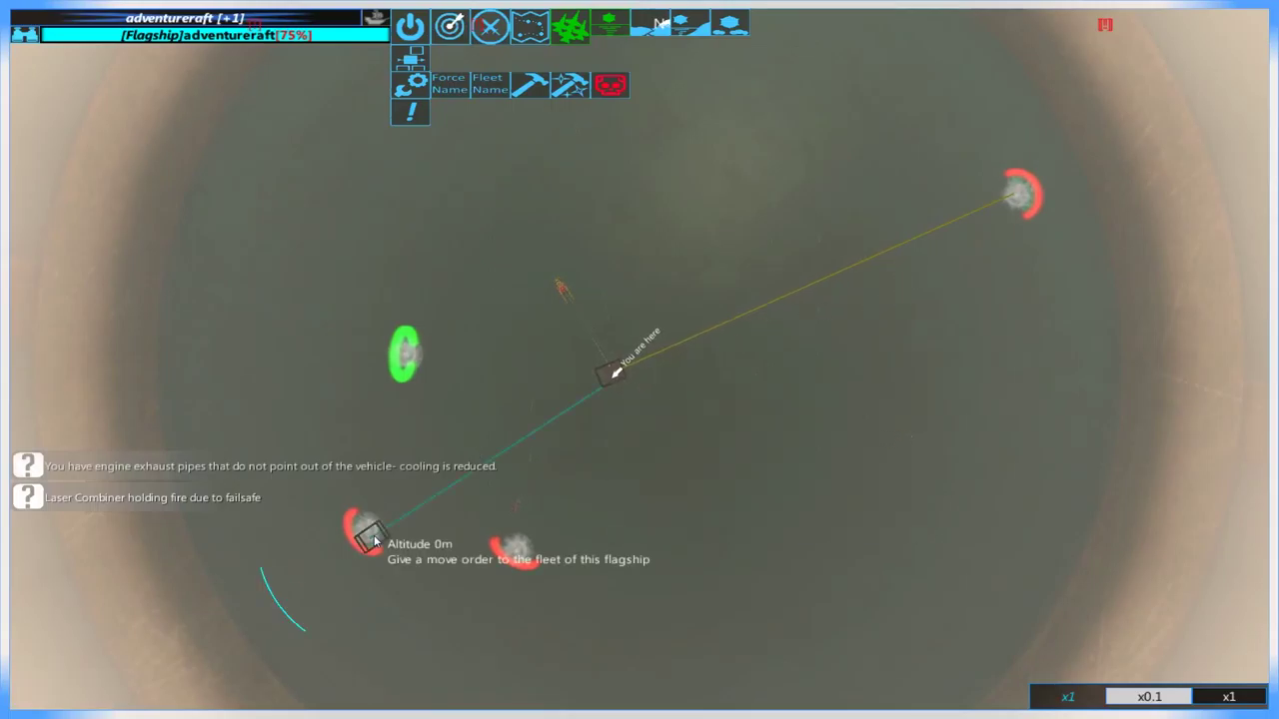
pyautogui.press('m')
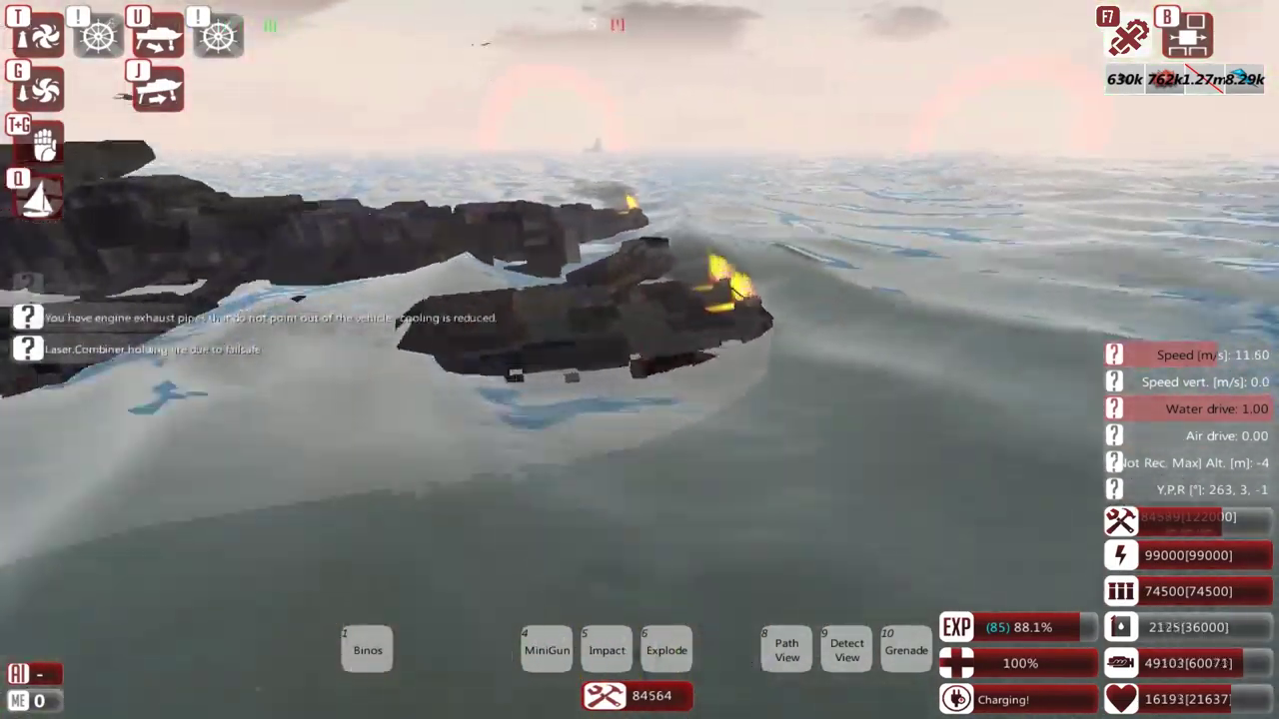
pyautogui.press('b')
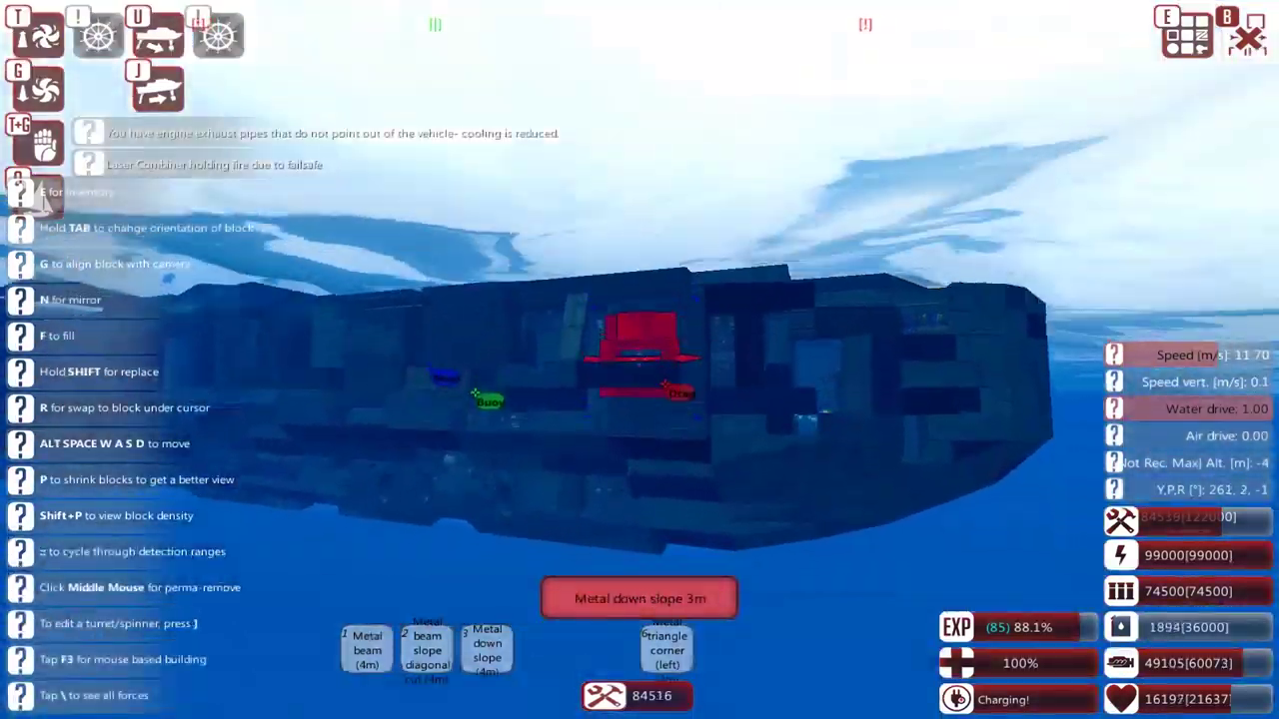
# Step: Toggle thruster control, orbit below the hull, and cycle block types back to huge propellers
pyautogui.press('r')
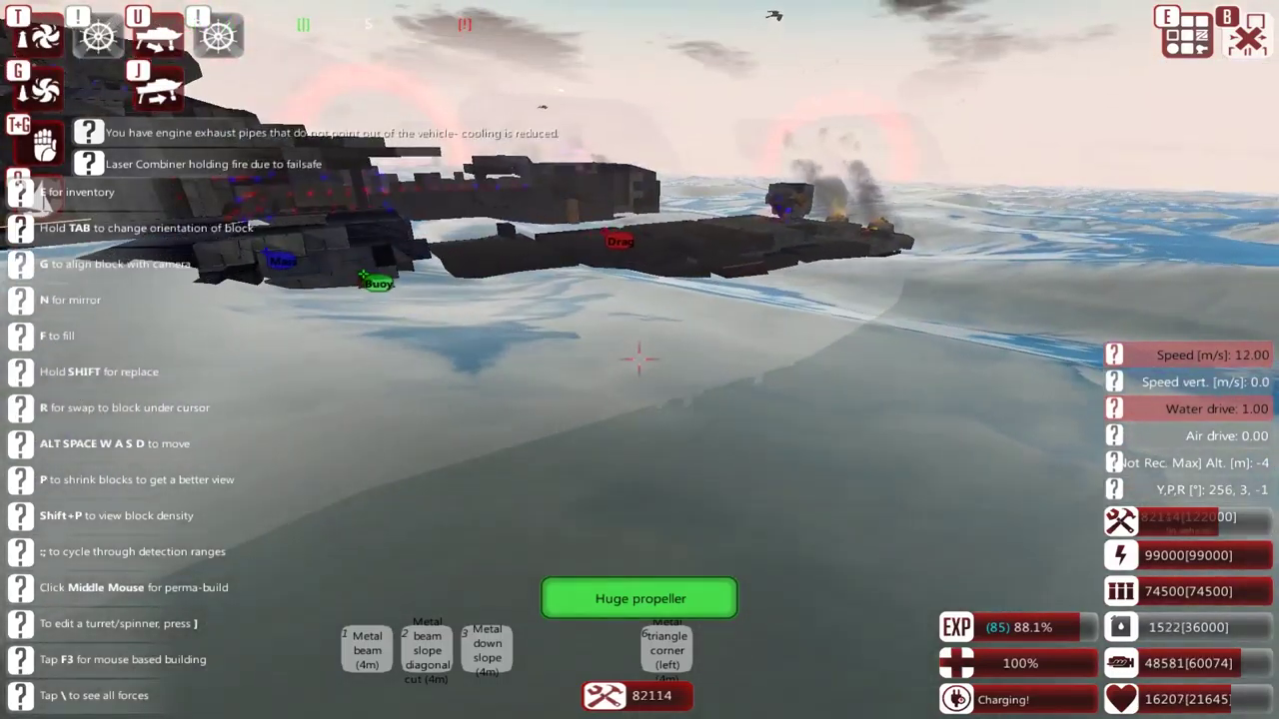
pyautogui.press('q')
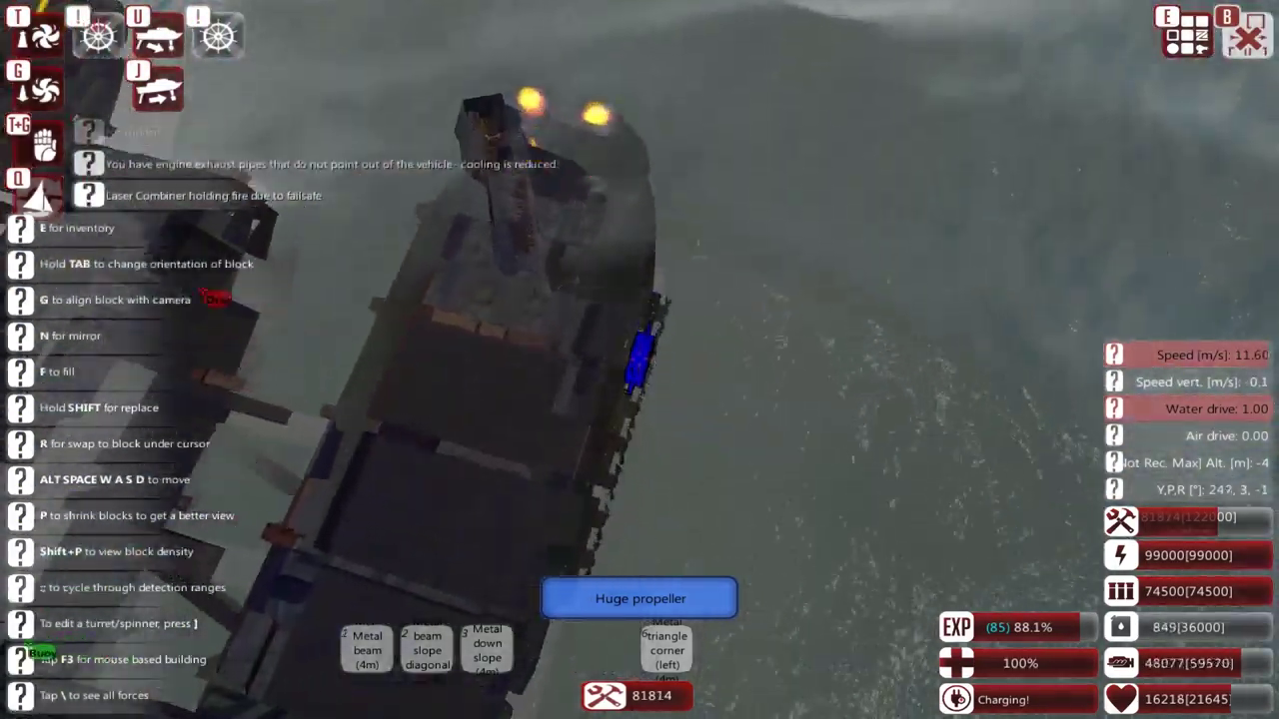
pyautogui.moveTo(639, 359); pyautogui.dragTo(639, 460)
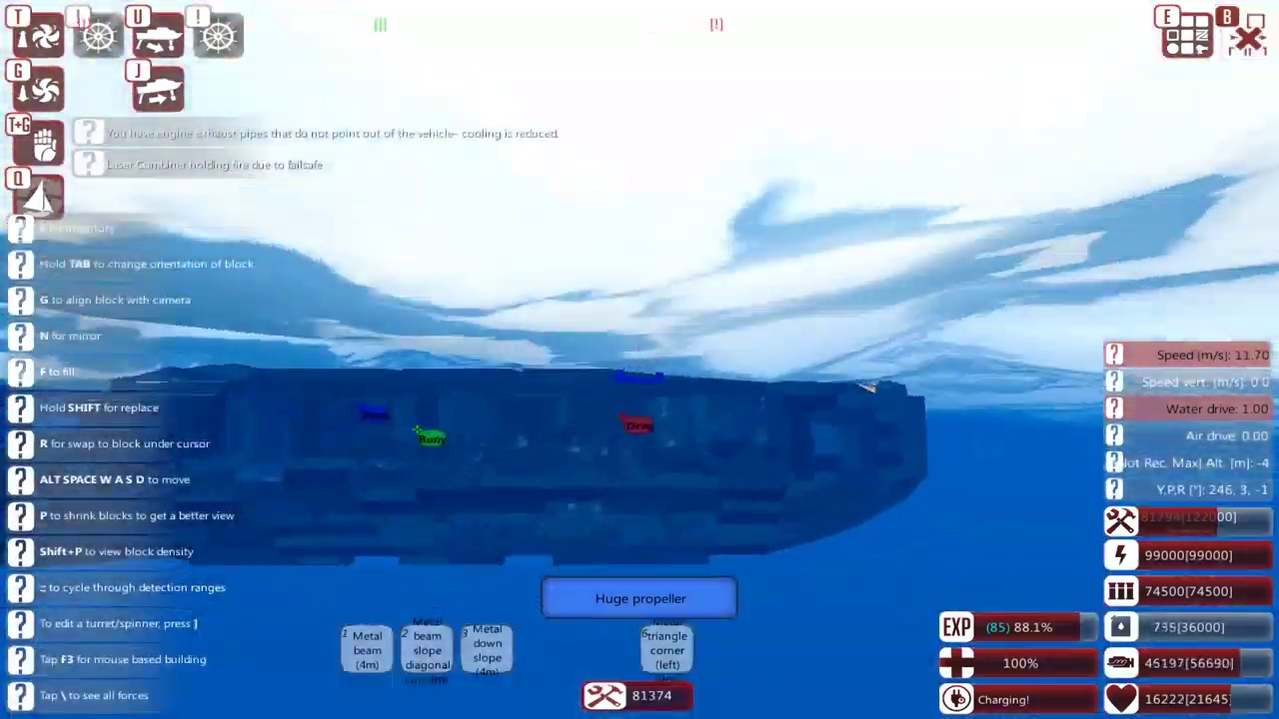
pyautogui.press('r')
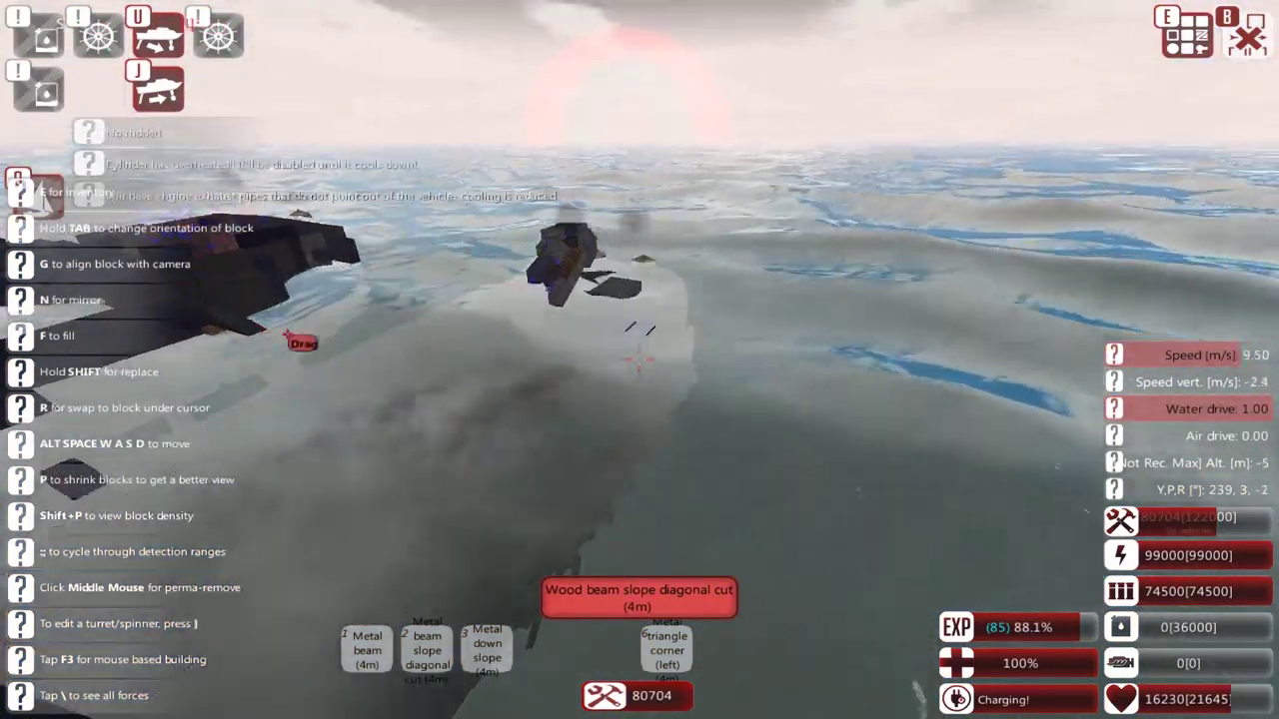
pyautogui.press('r')
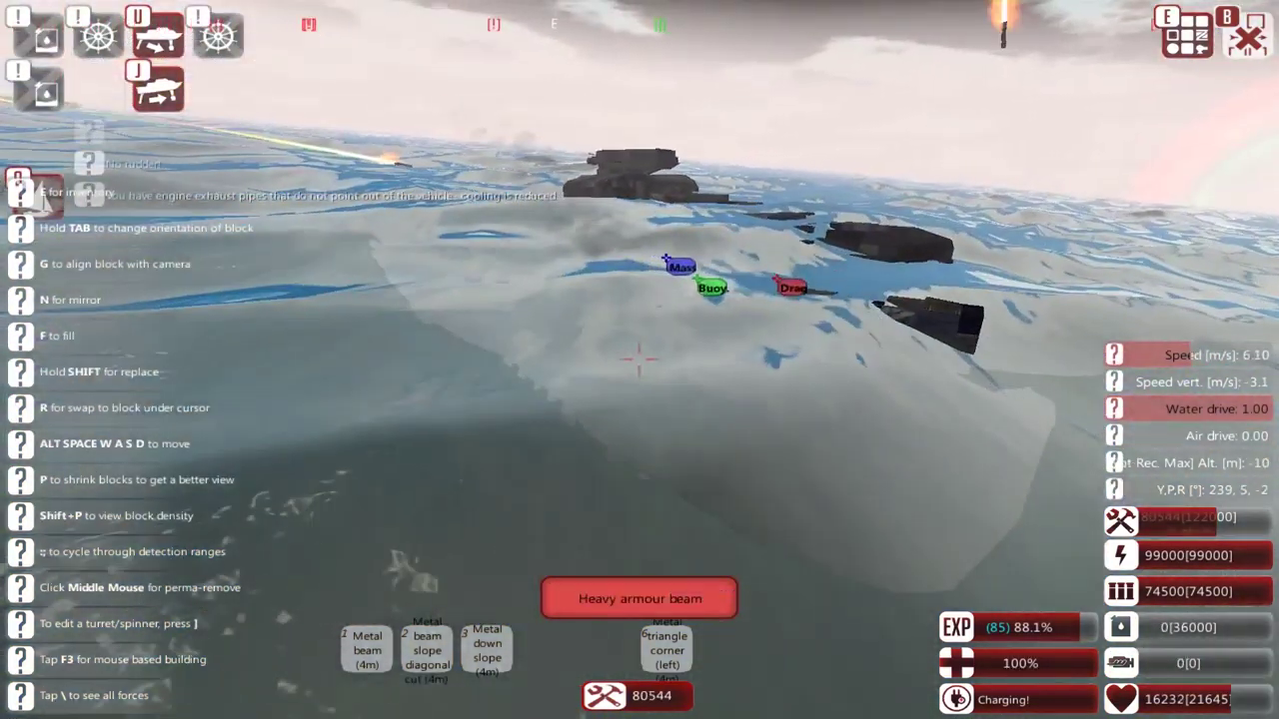
pyautogui.press('r')
pyautogui.press('r')
pyautogui.press('r')
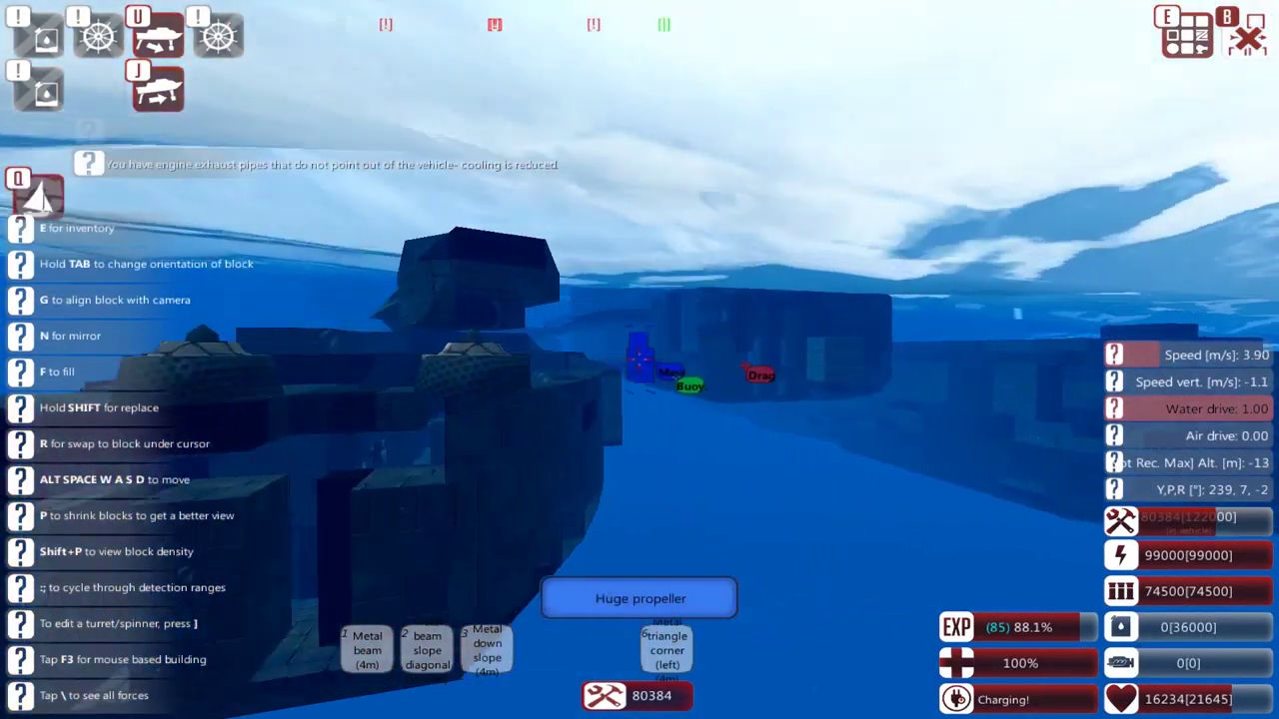
pyautogui.press('r')
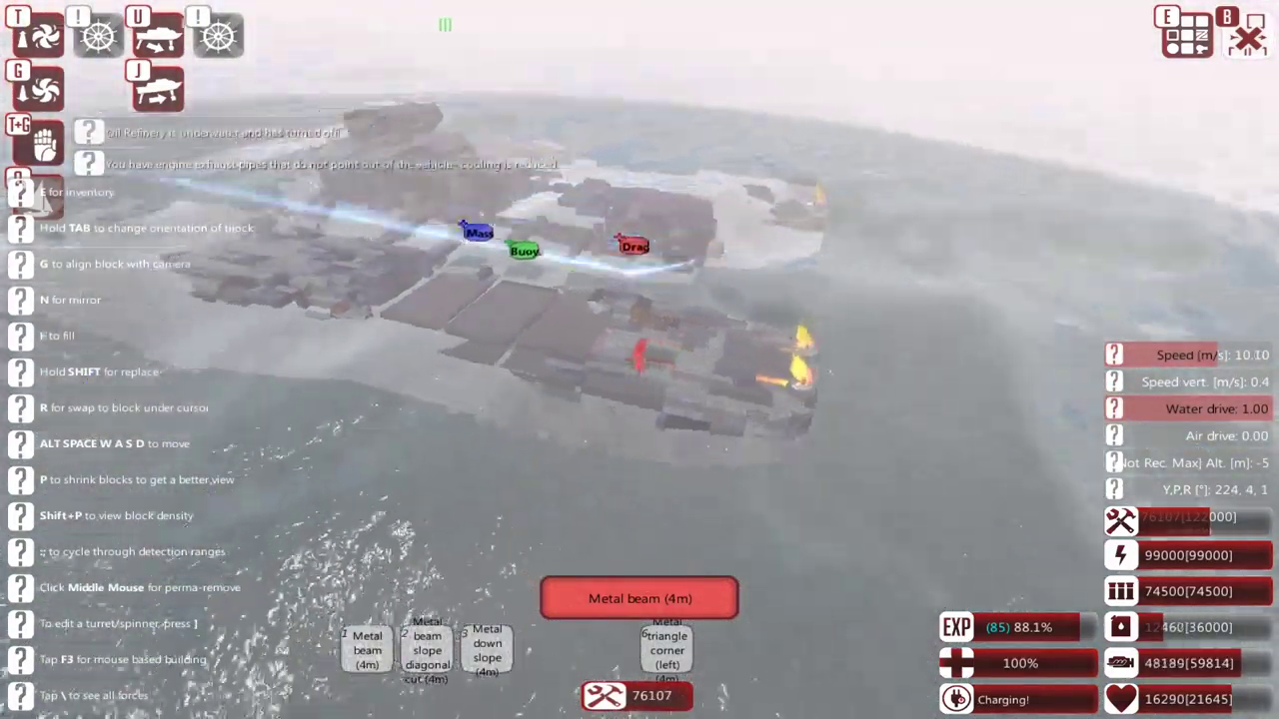
# Step: Switch to heavy armour beams for adding blocks to the deck
pyautogui.press('1')
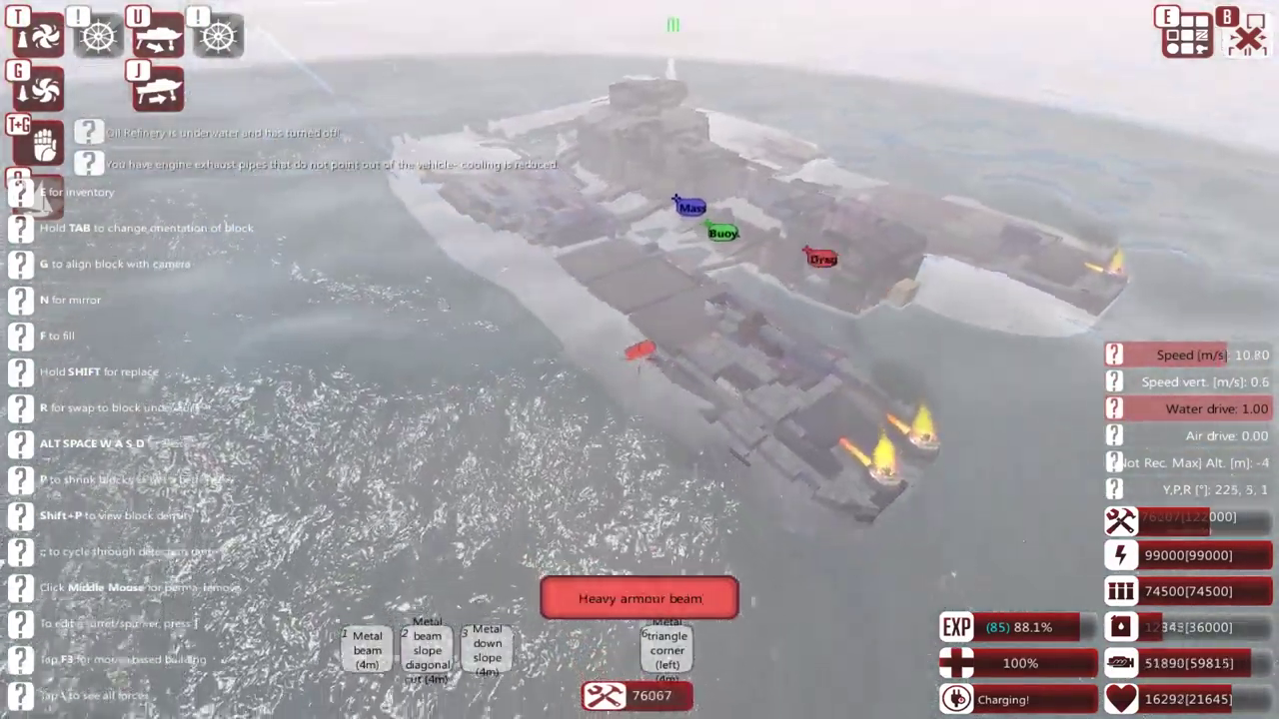